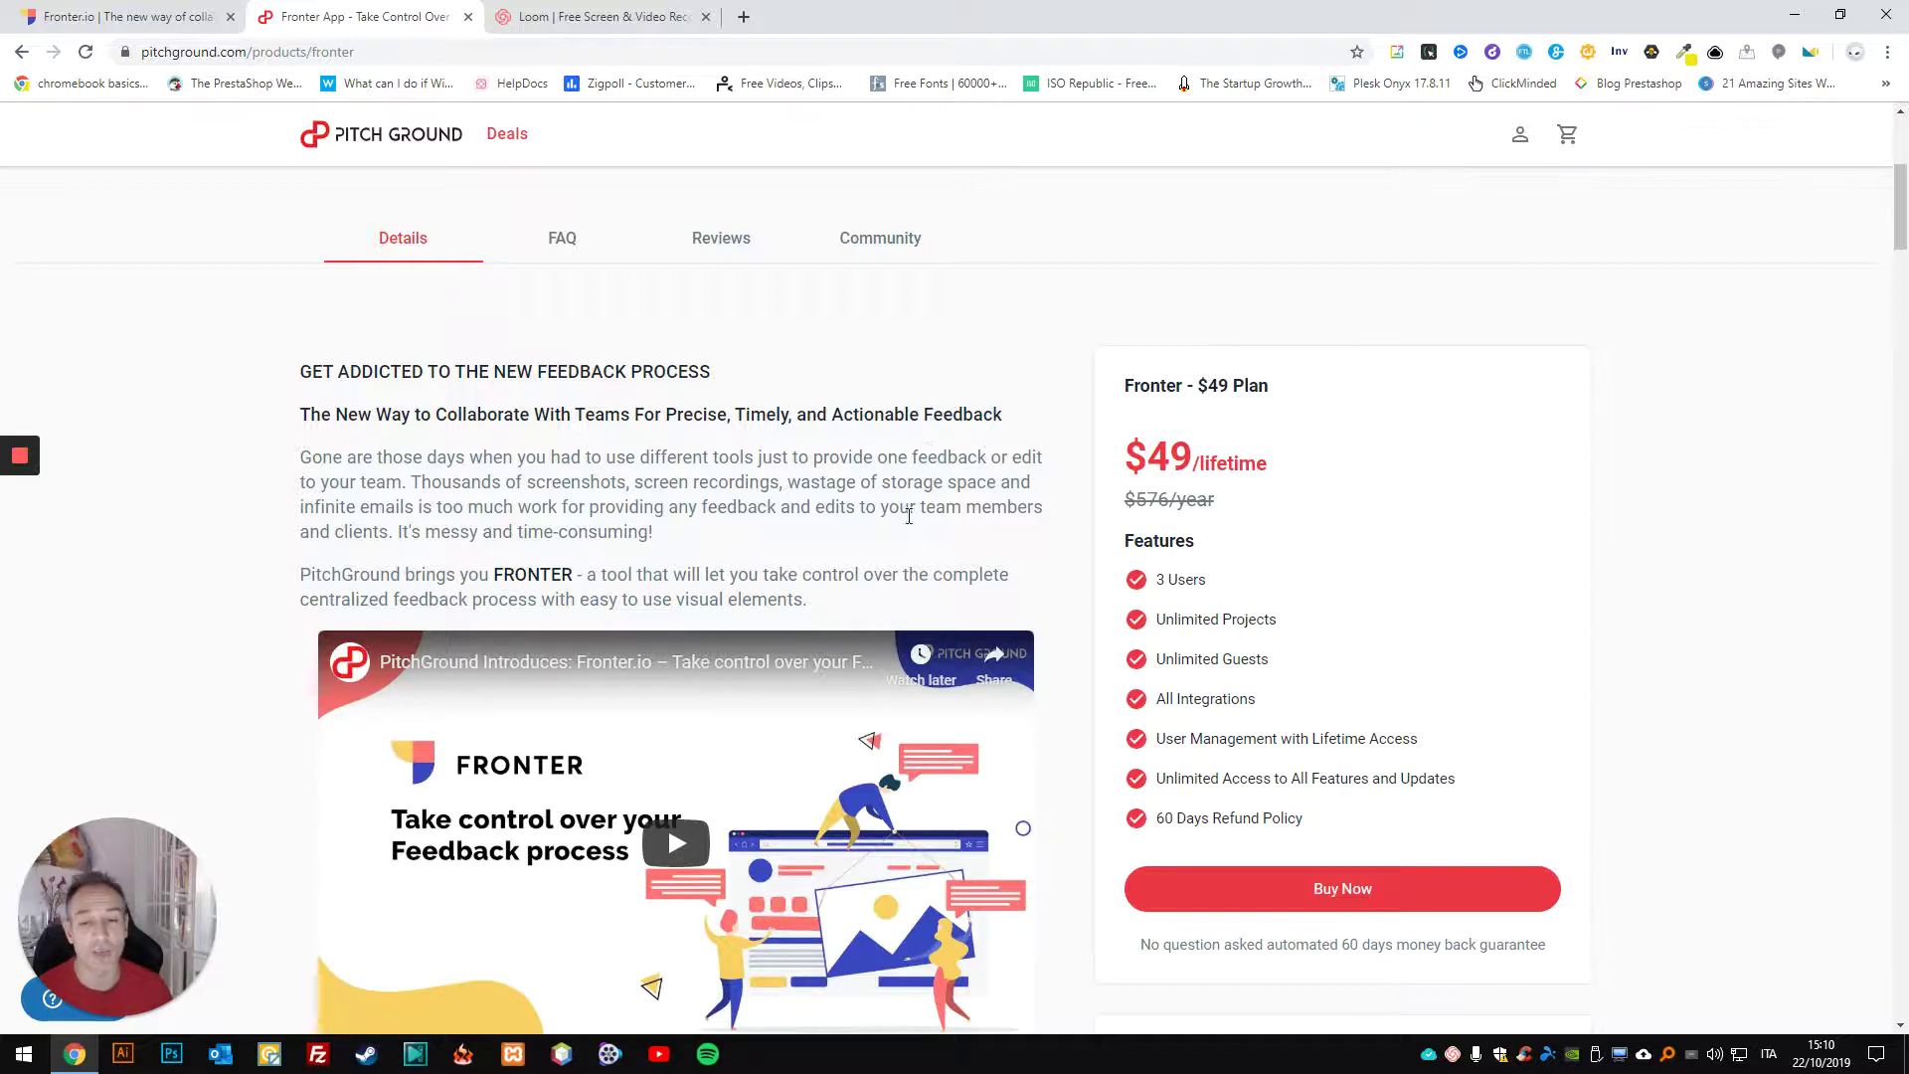
Step: Look through the Fronter deal page on PitchGround, covering its lifetime pricing plans and the step-by-step use case
{"action": "scroll", "coordinate": [909, 516], "scroll_direction": "down", "scroll_amount": 1}
{"action": "scroll", "coordinate": [934, 442], "scroll_direction": "down", "scroll_amount": 6}
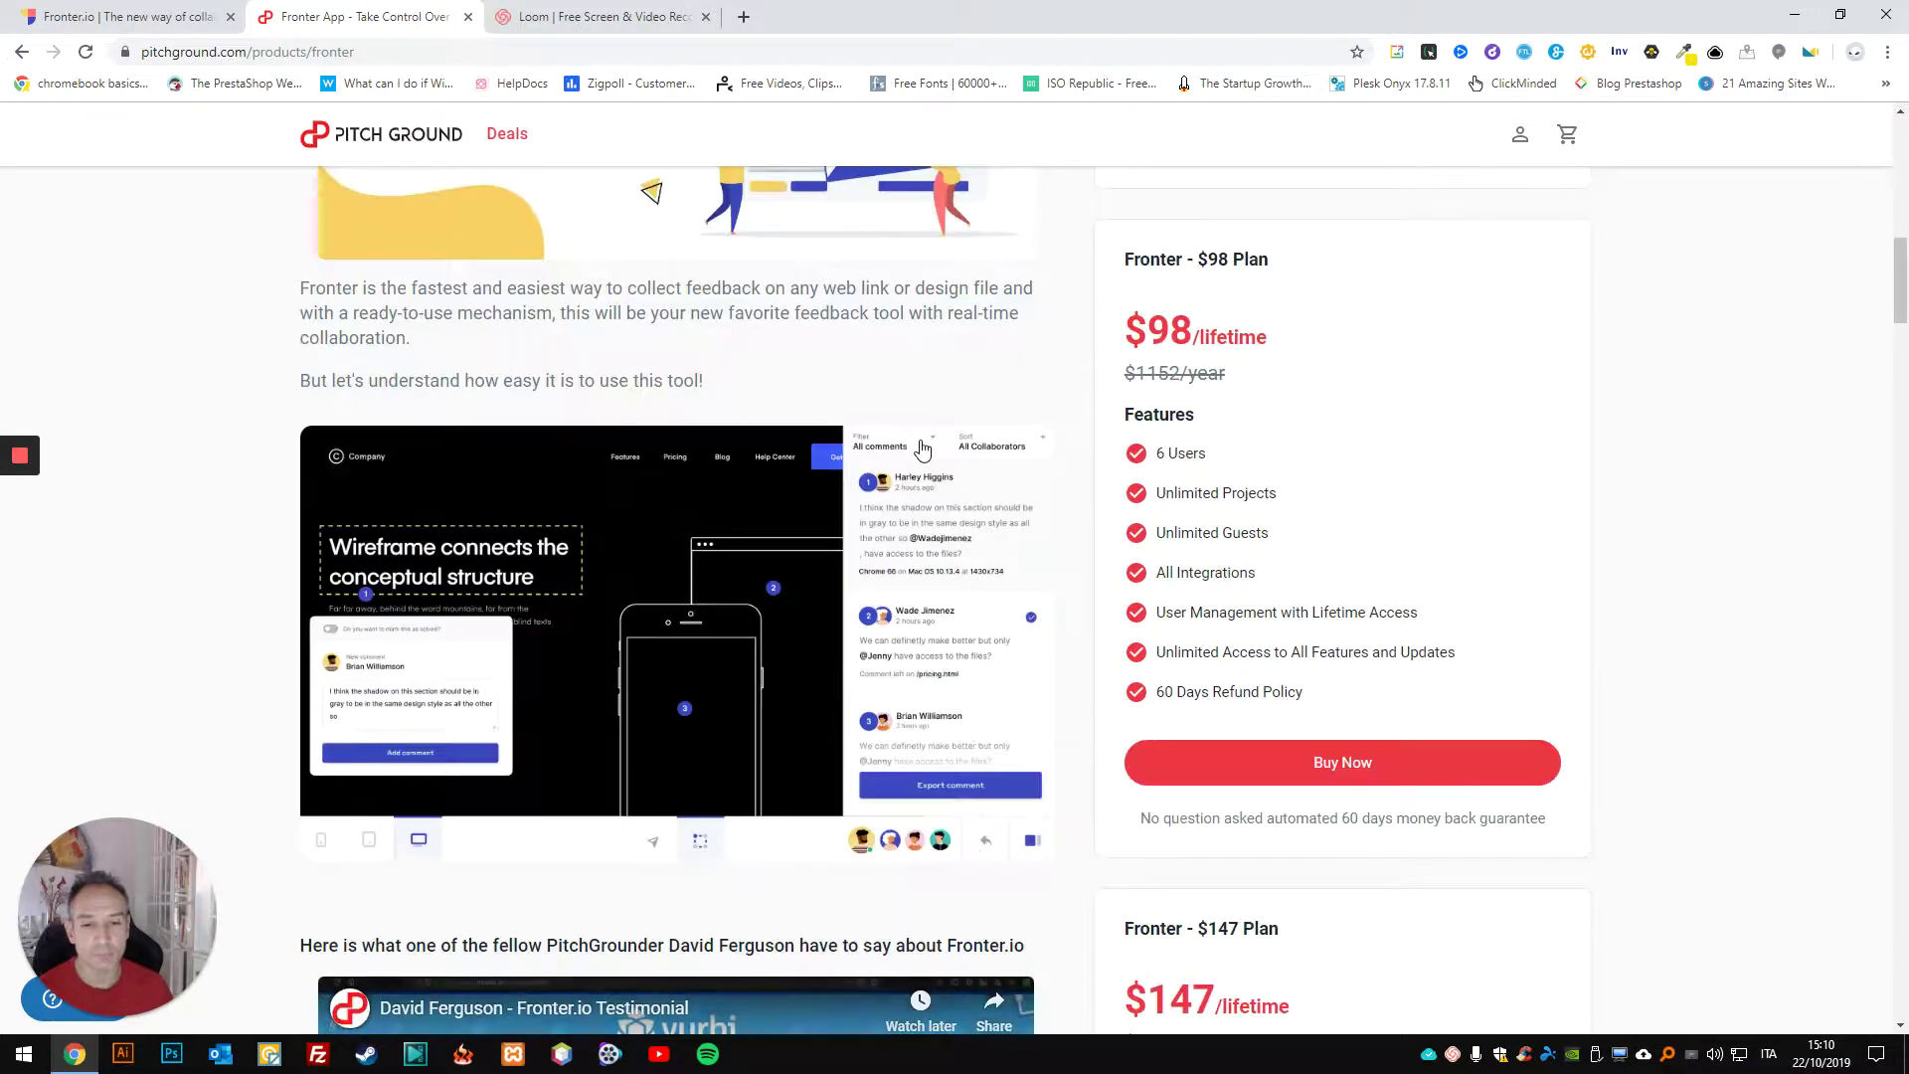
{"action": "scroll", "coordinate": [952, 512], "scroll_direction": "down", "scroll_amount": 5}
{"action": "scroll", "coordinate": [753, 557], "scroll_direction": "down", "scroll_amount": 6}
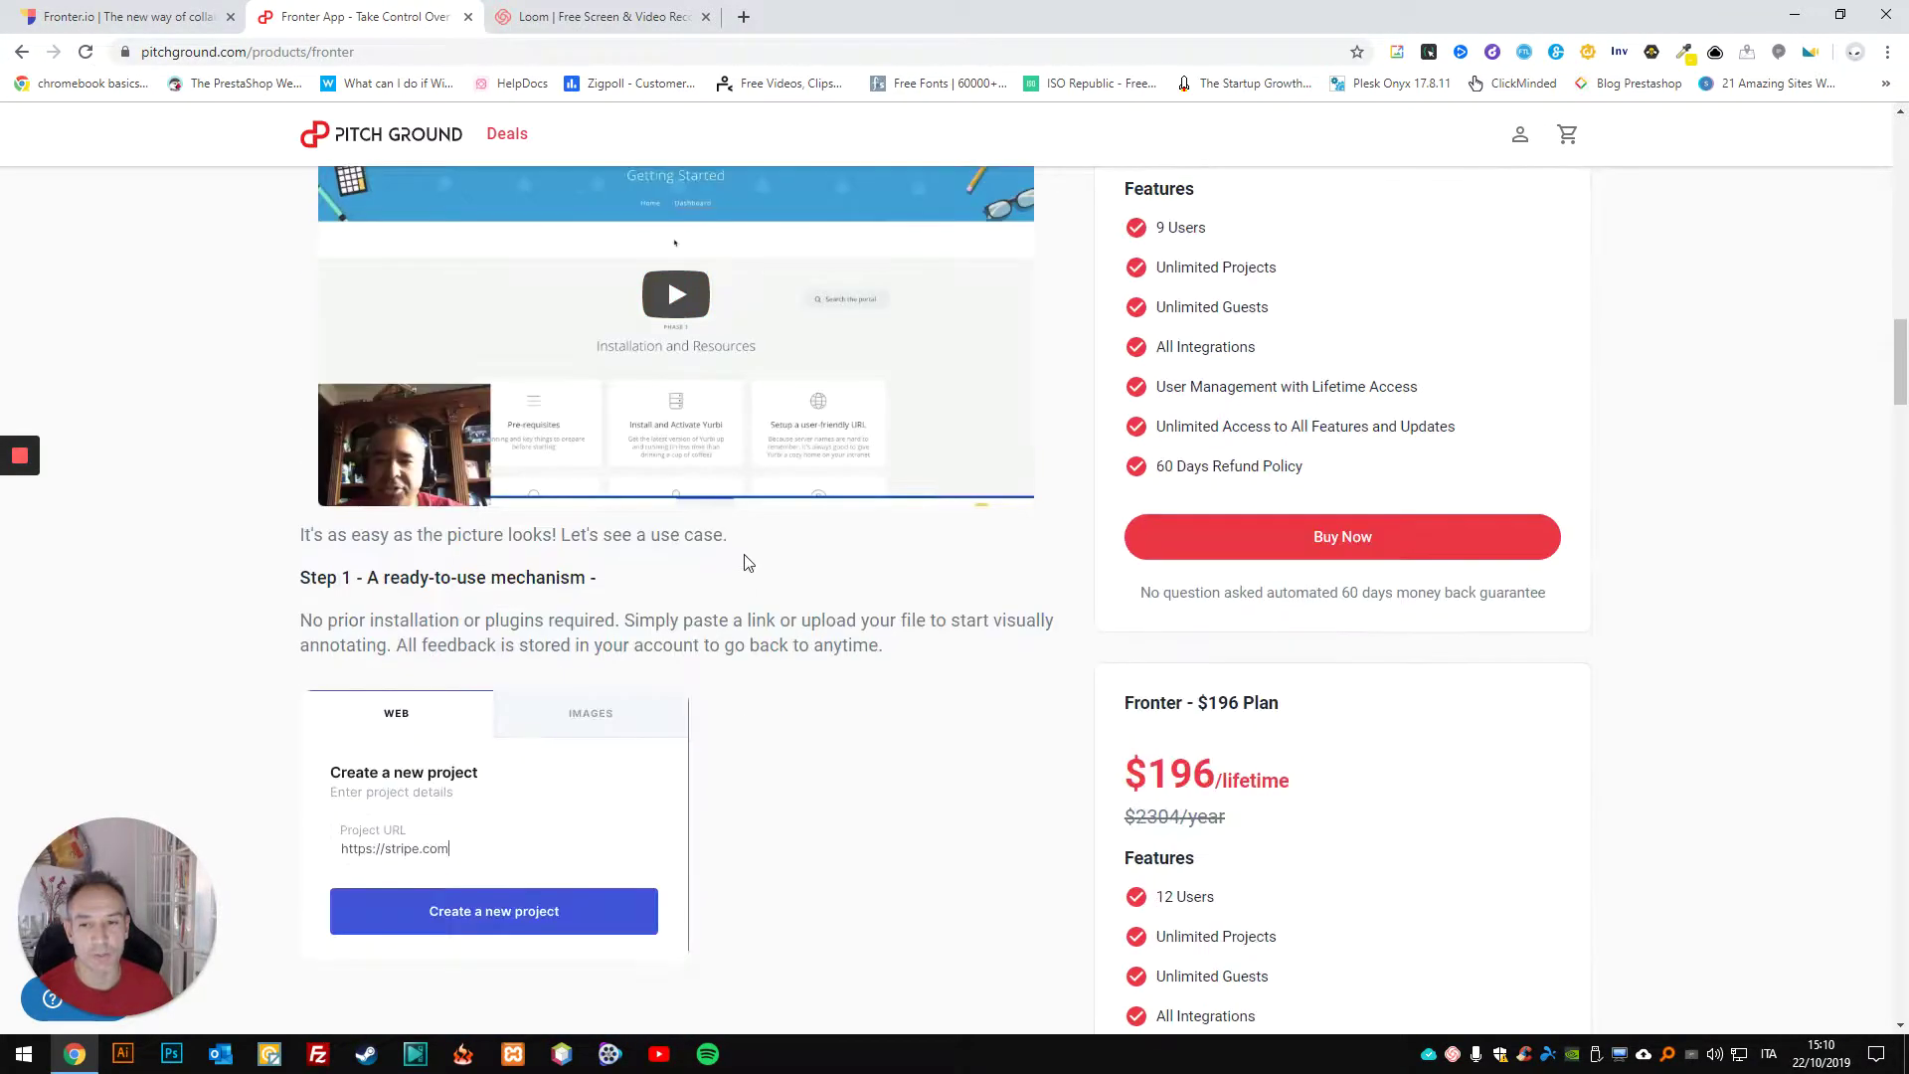
{"action": "scroll", "coordinate": [753, 562], "scroll_direction": "up", "scroll_amount": 2}
{"action": "scroll", "coordinate": [752, 562], "scroll_direction": "up", "scroll_amount": 5}
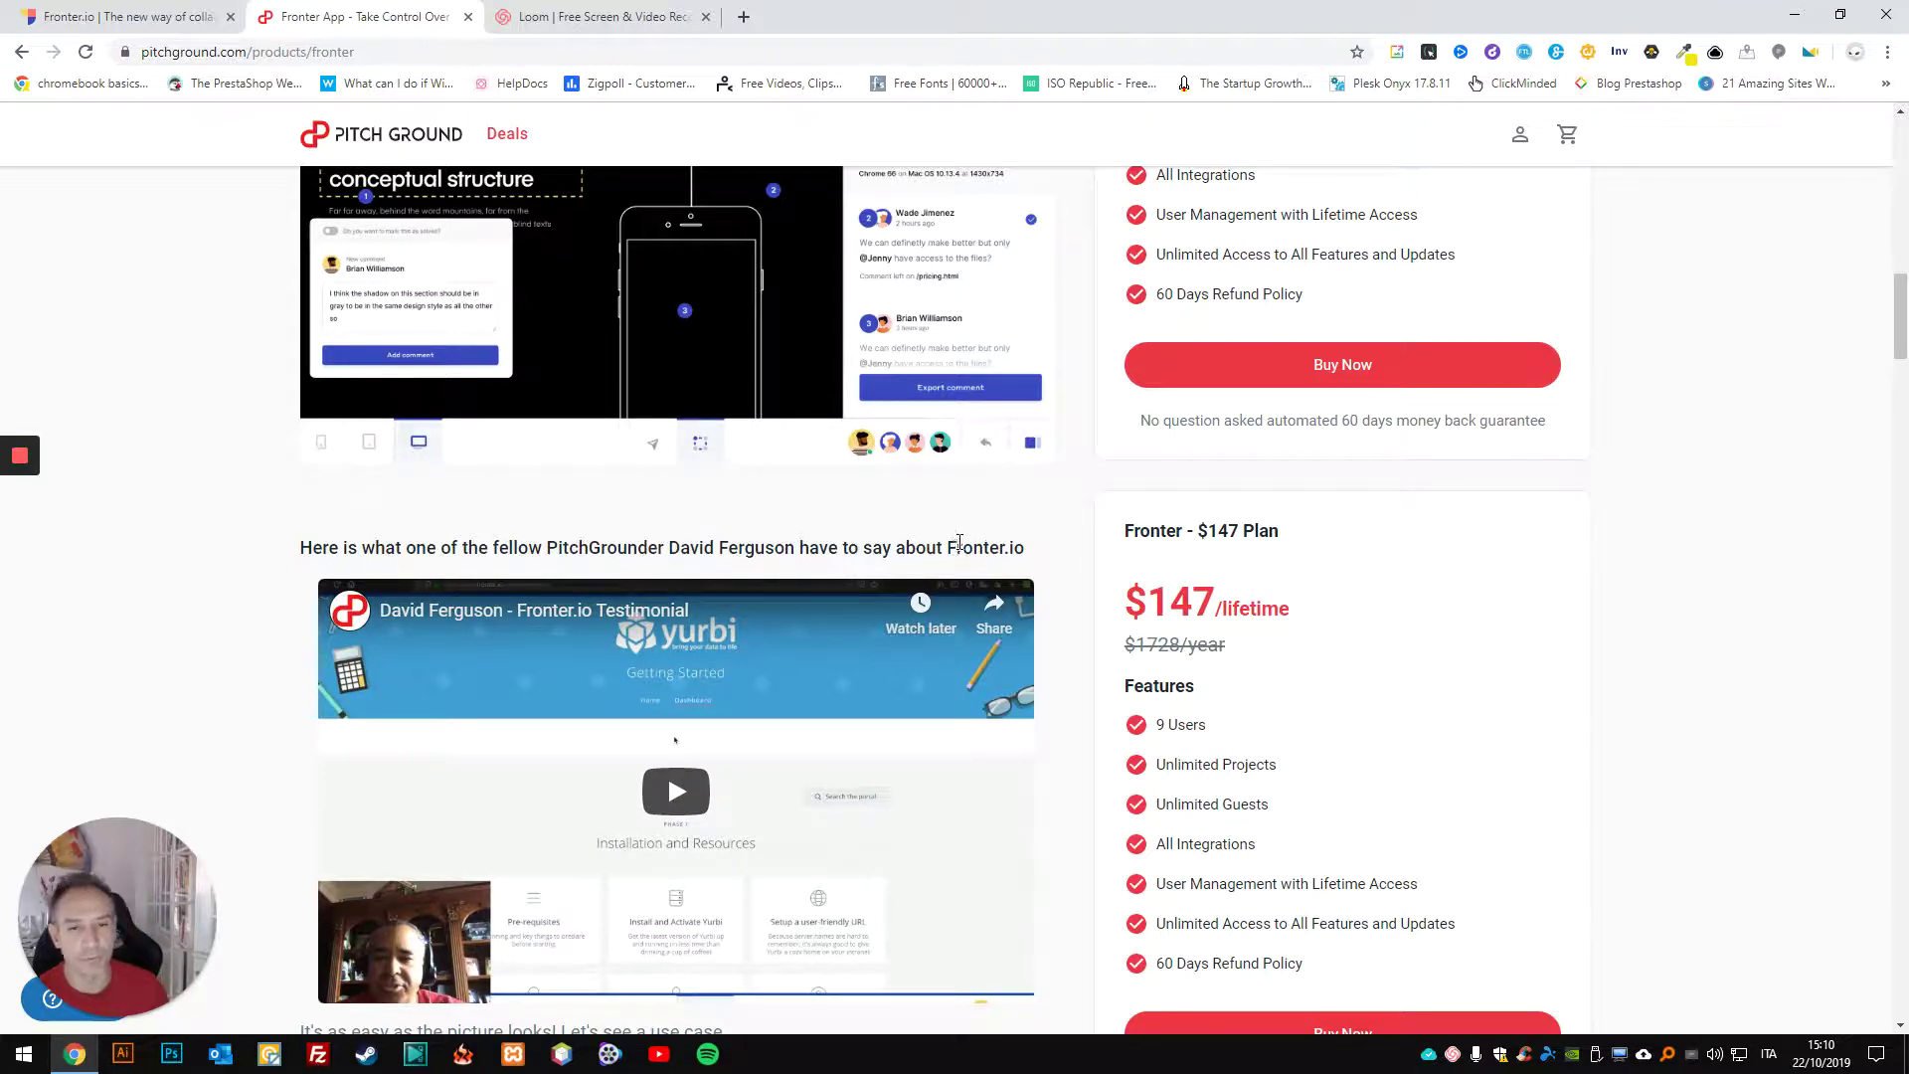
{"action": "scroll", "coordinate": [989, 557], "scroll_direction": "down", "scroll_amount": 8}
{"action": "scroll", "coordinate": [804, 547], "scroll_direction": "down", "scroll_amount": 16}
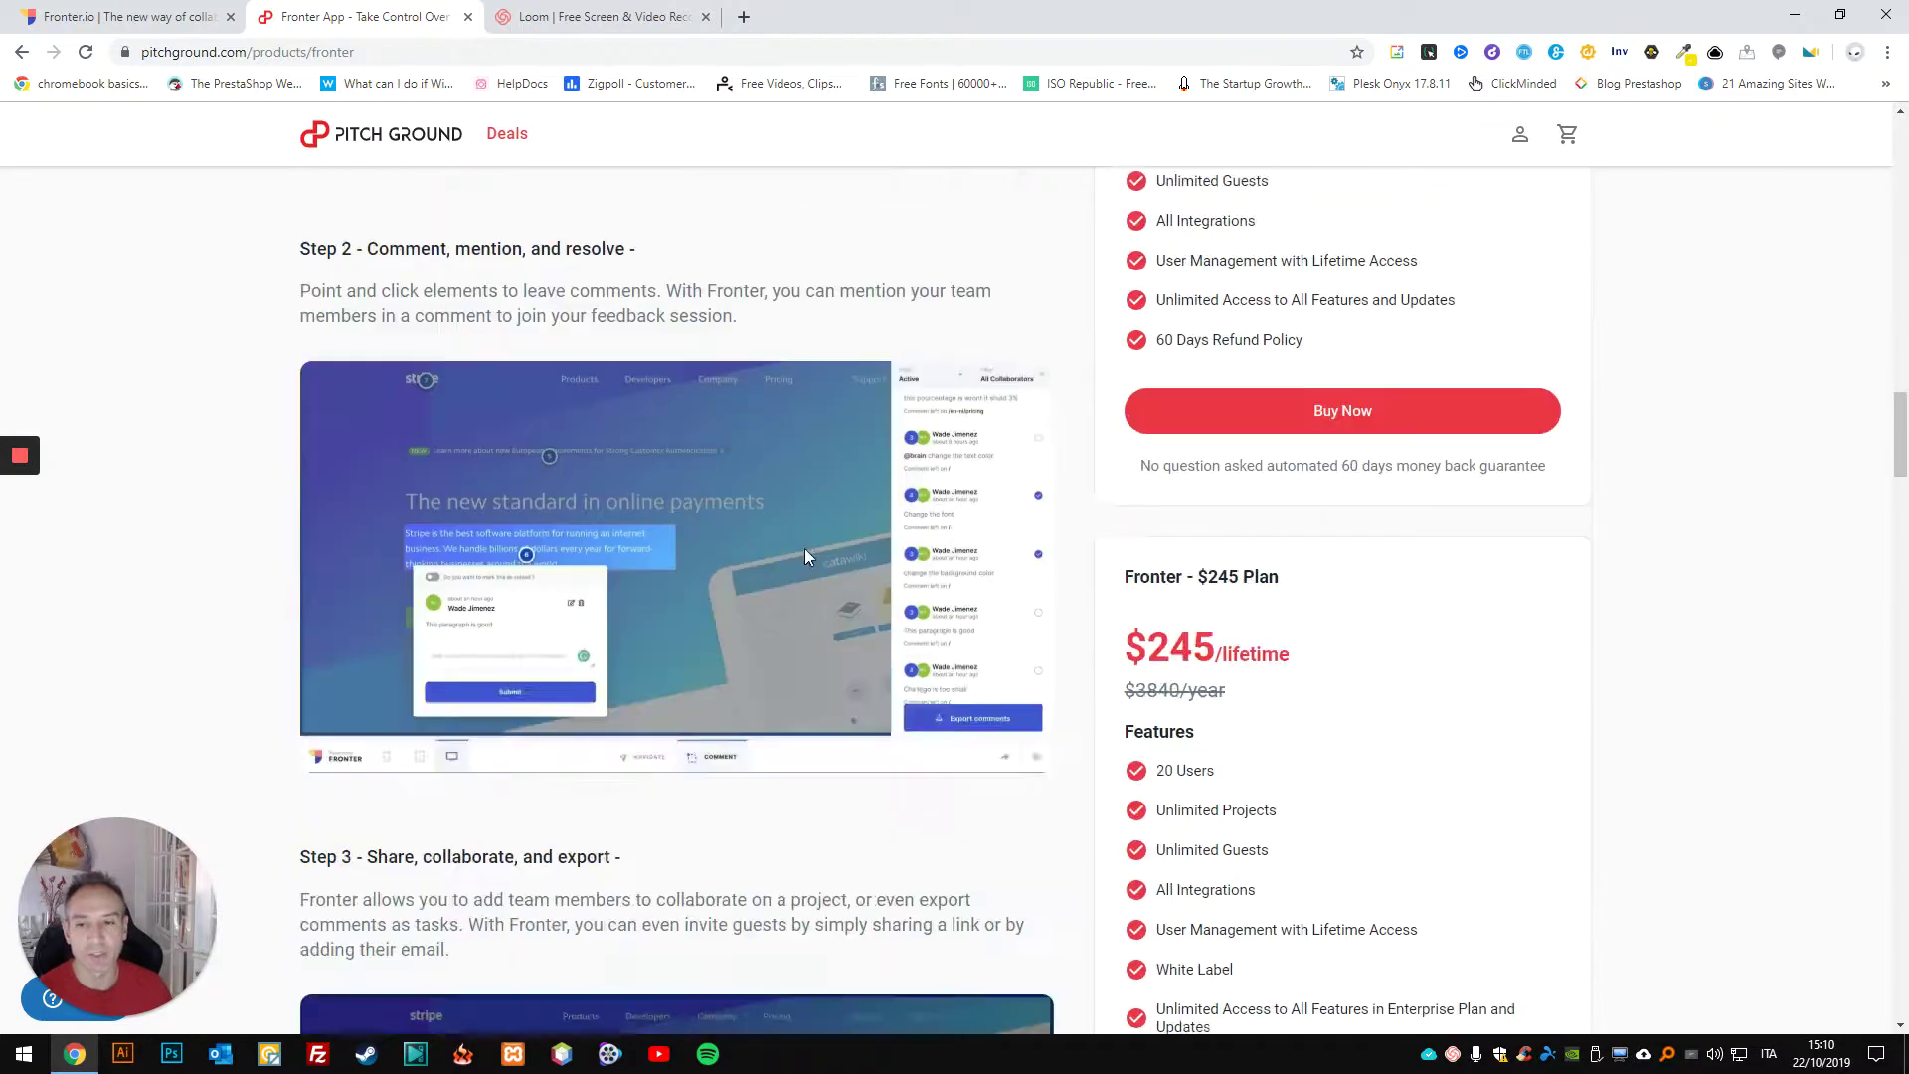
{"action": "scroll", "coordinate": [814, 540], "scroll_direction": "up", "scroll_amount": 4}
{"action": "scroll", "coordinate": [813, 537], "scroll_direction": "up", "scroll_amount": 20}
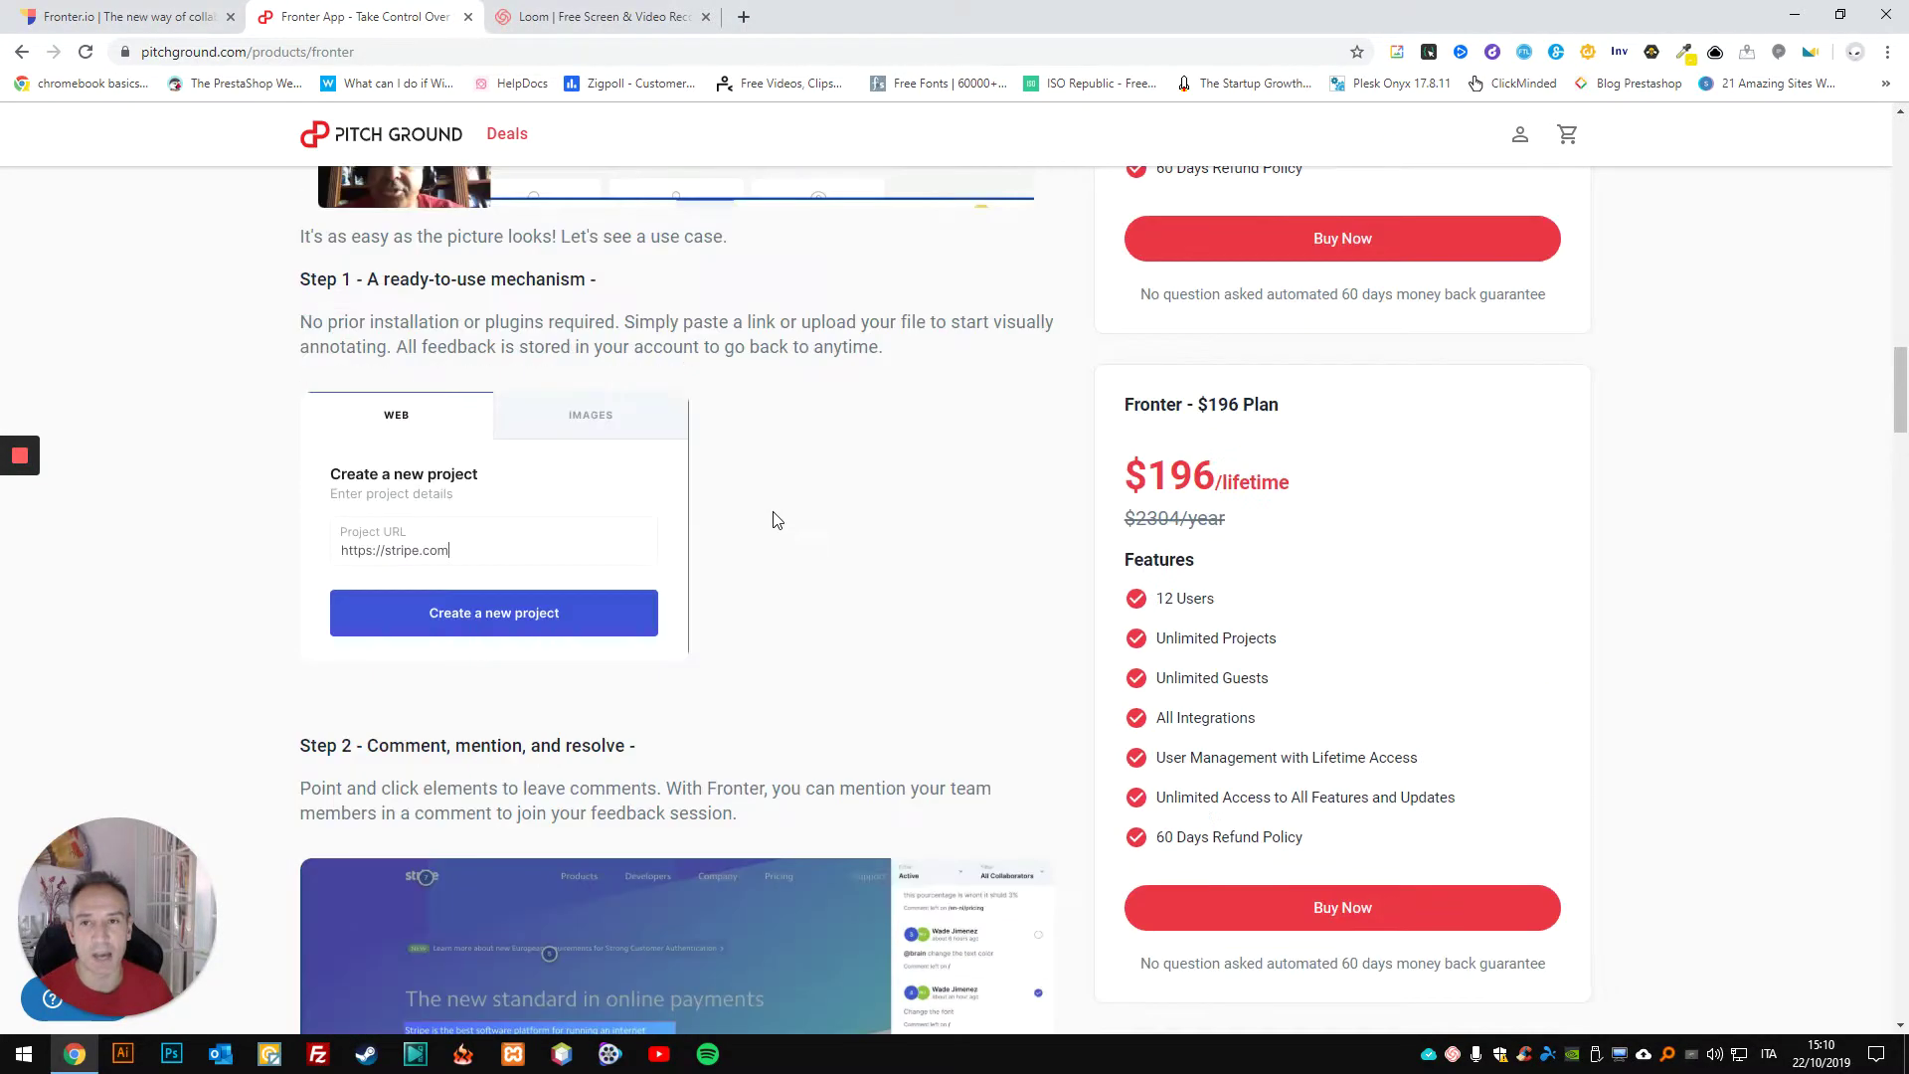
Step: Load flaminiacappucci.com in a new browser tab and copy its address
{"action": "left_click", "coordinate": [120, 8]}
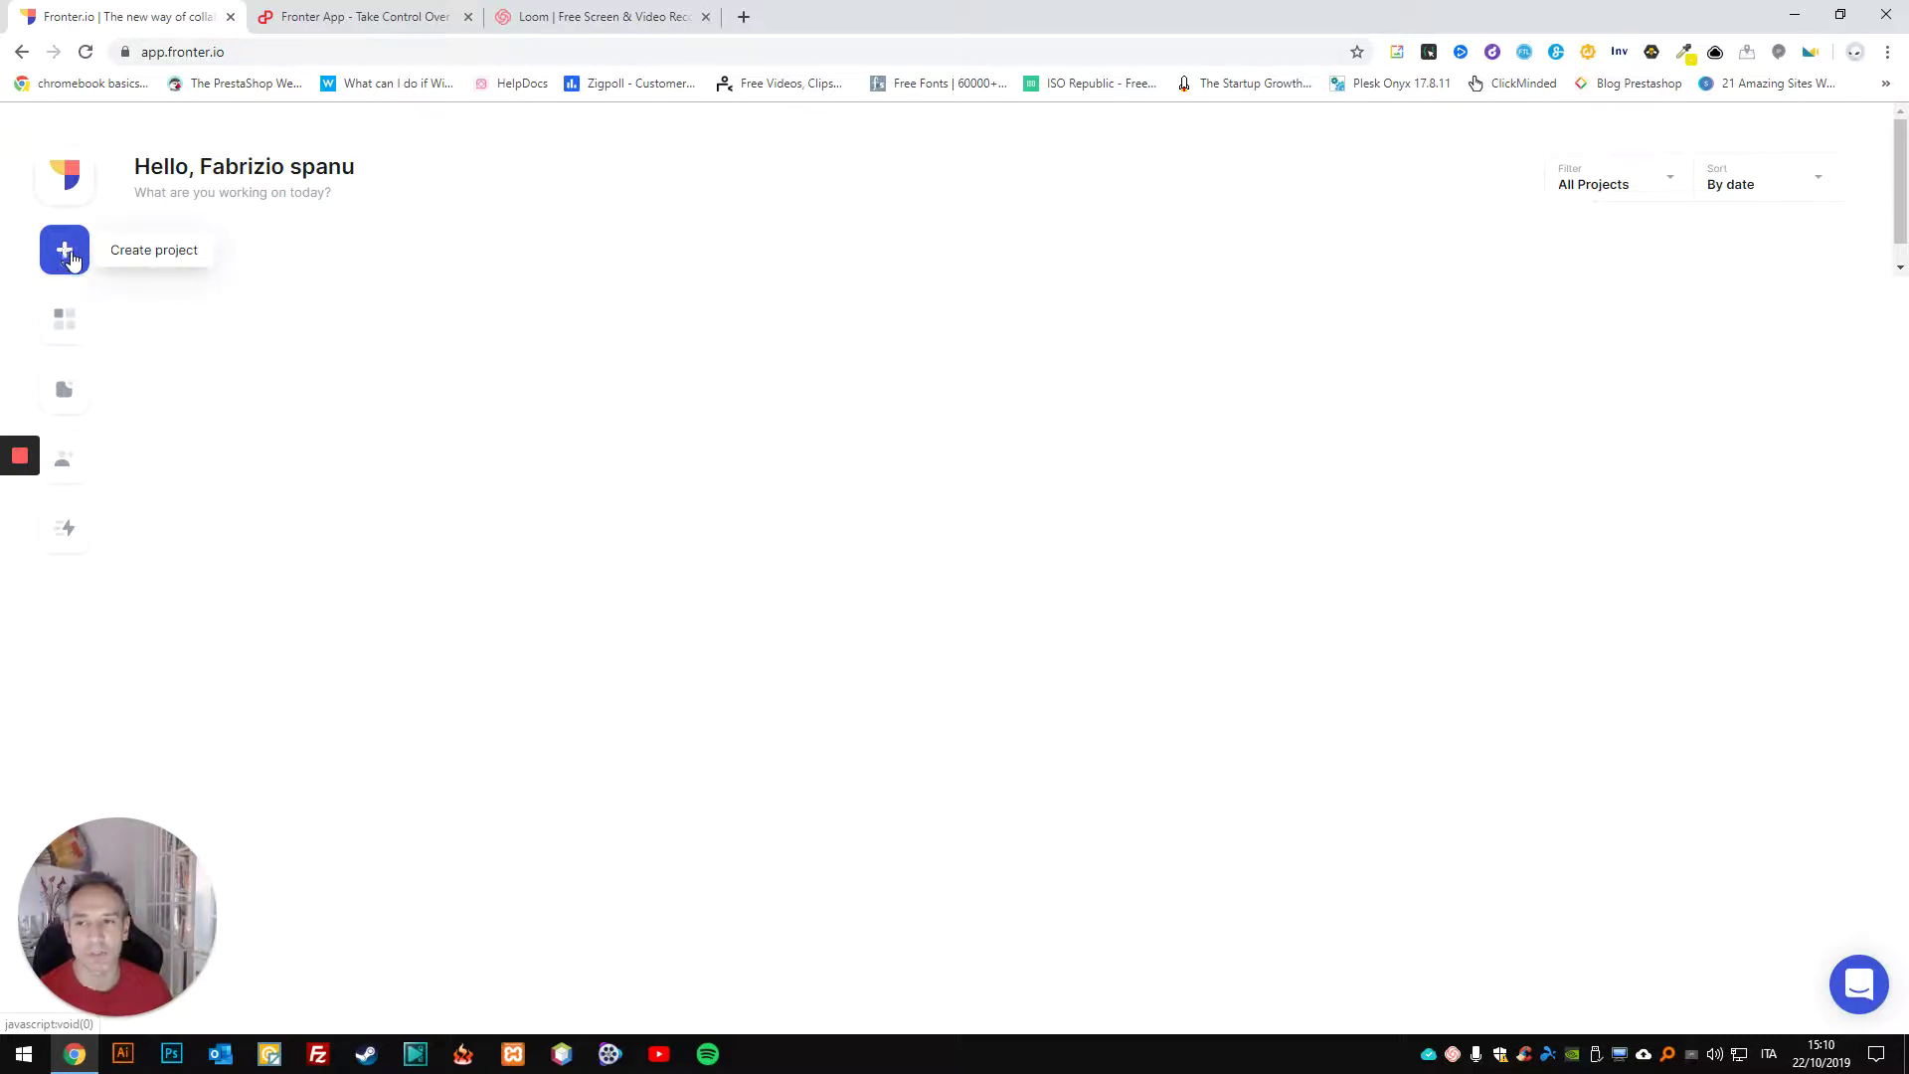
{"action": "left_click", "coordinate": [744, 16]}
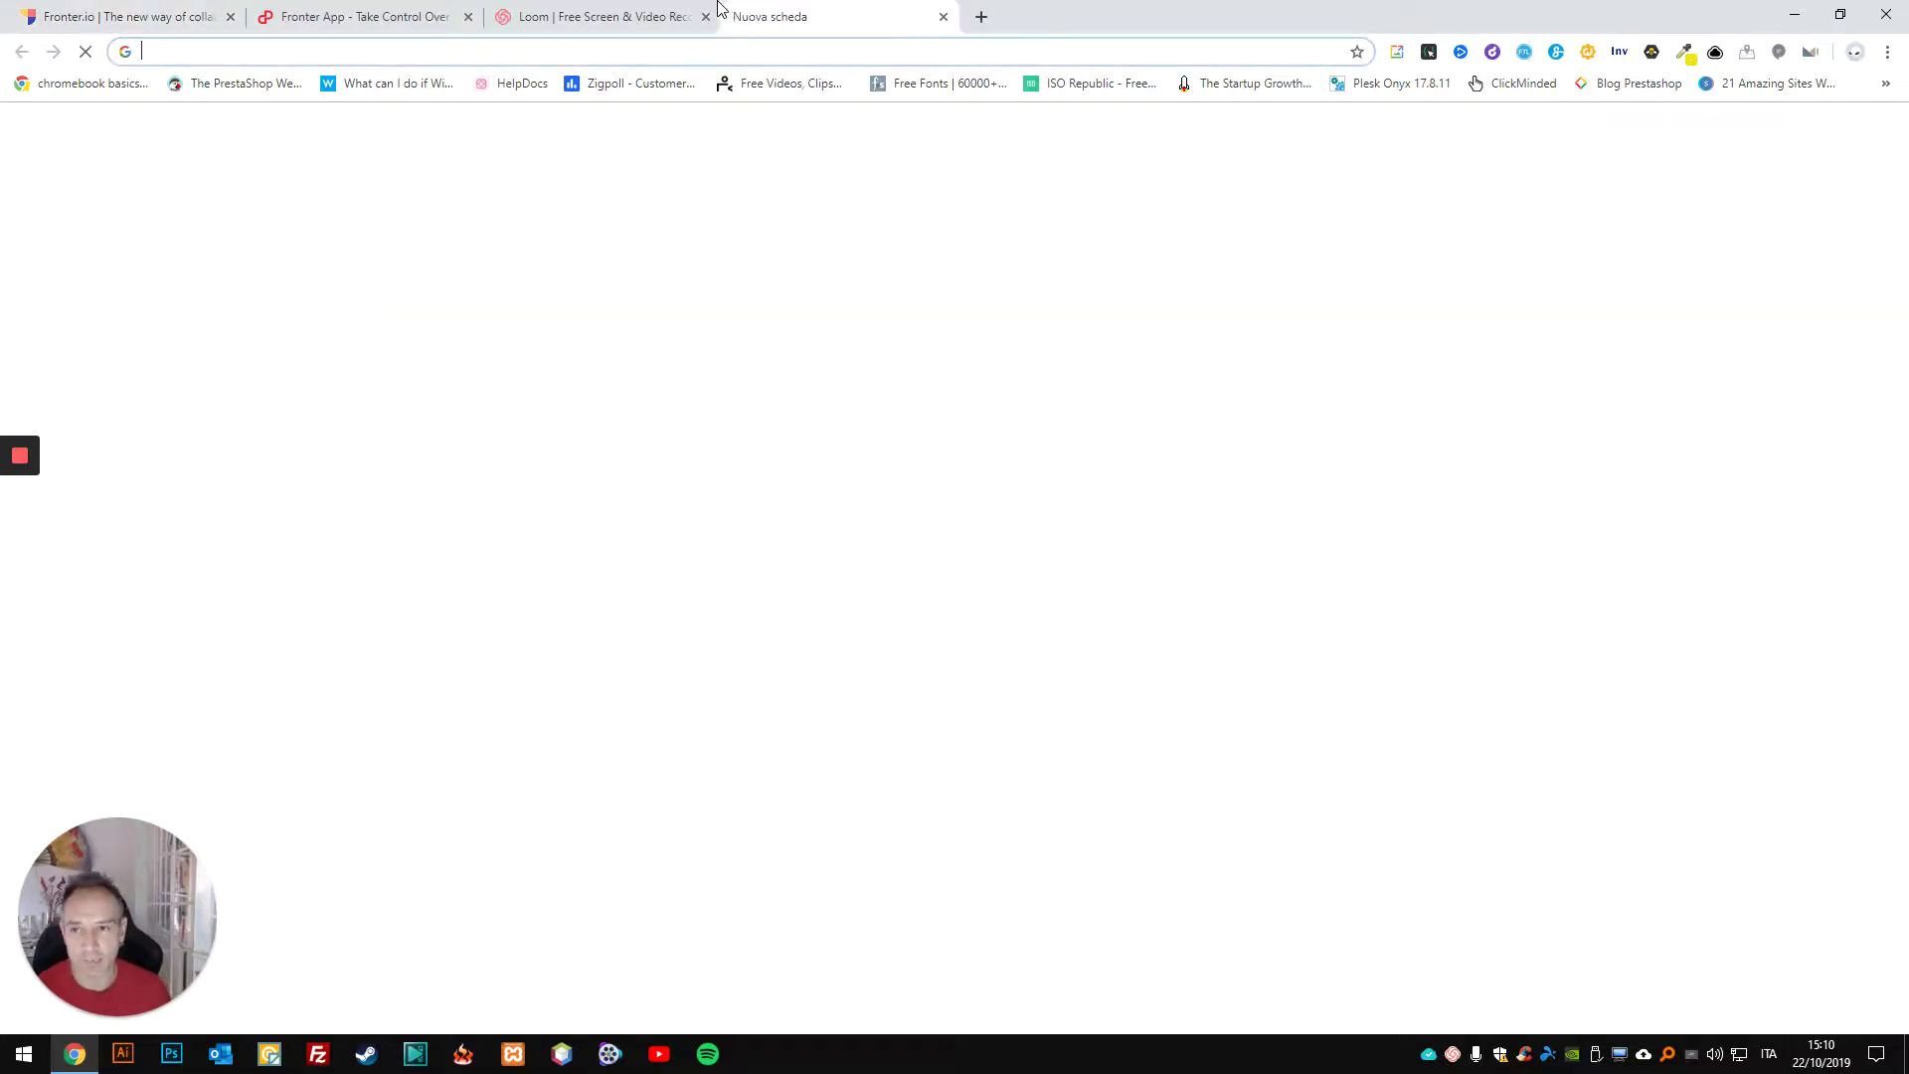
{"action": "type", "text": "flaminiacappucci.com"}
{"action": "key", "text": "Return"}
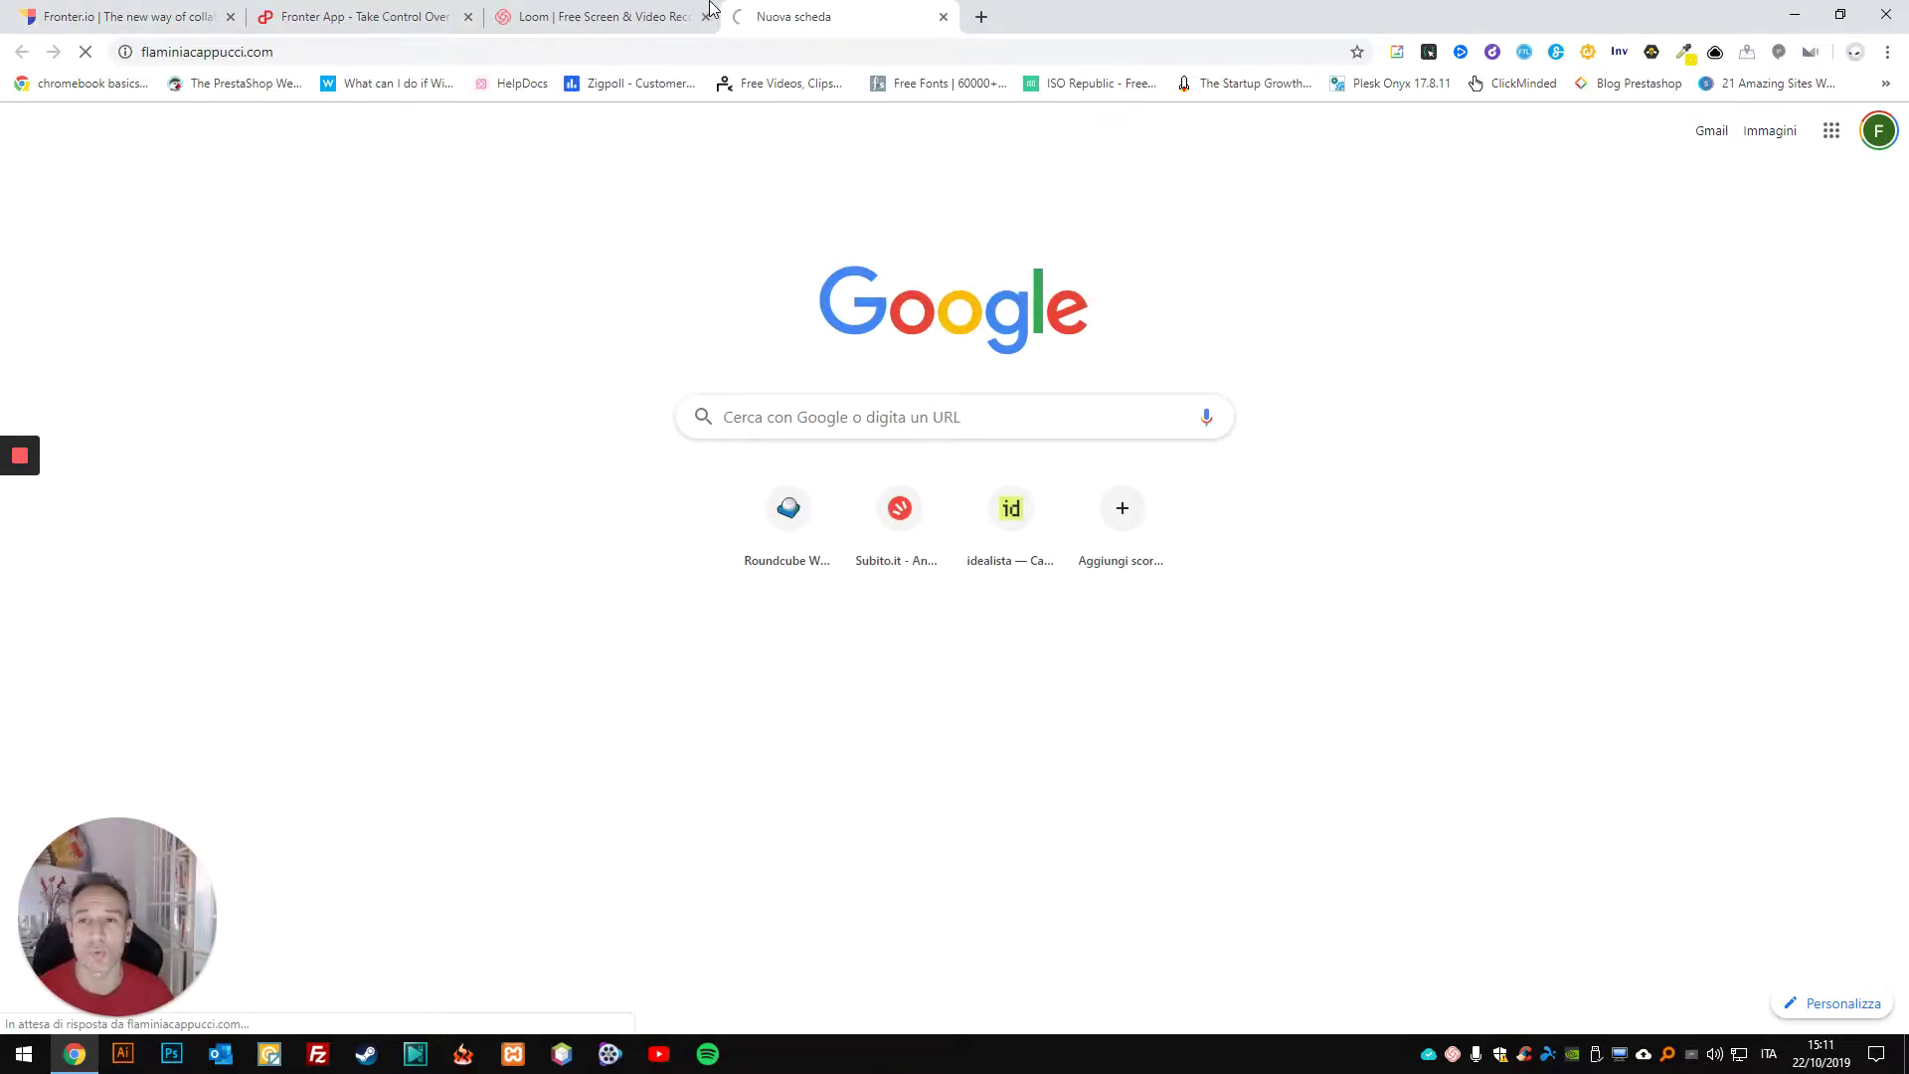
{"action": "left_click", "coordinate": [603, 58]}
{"action": "key", "text": "ctrl+c"}
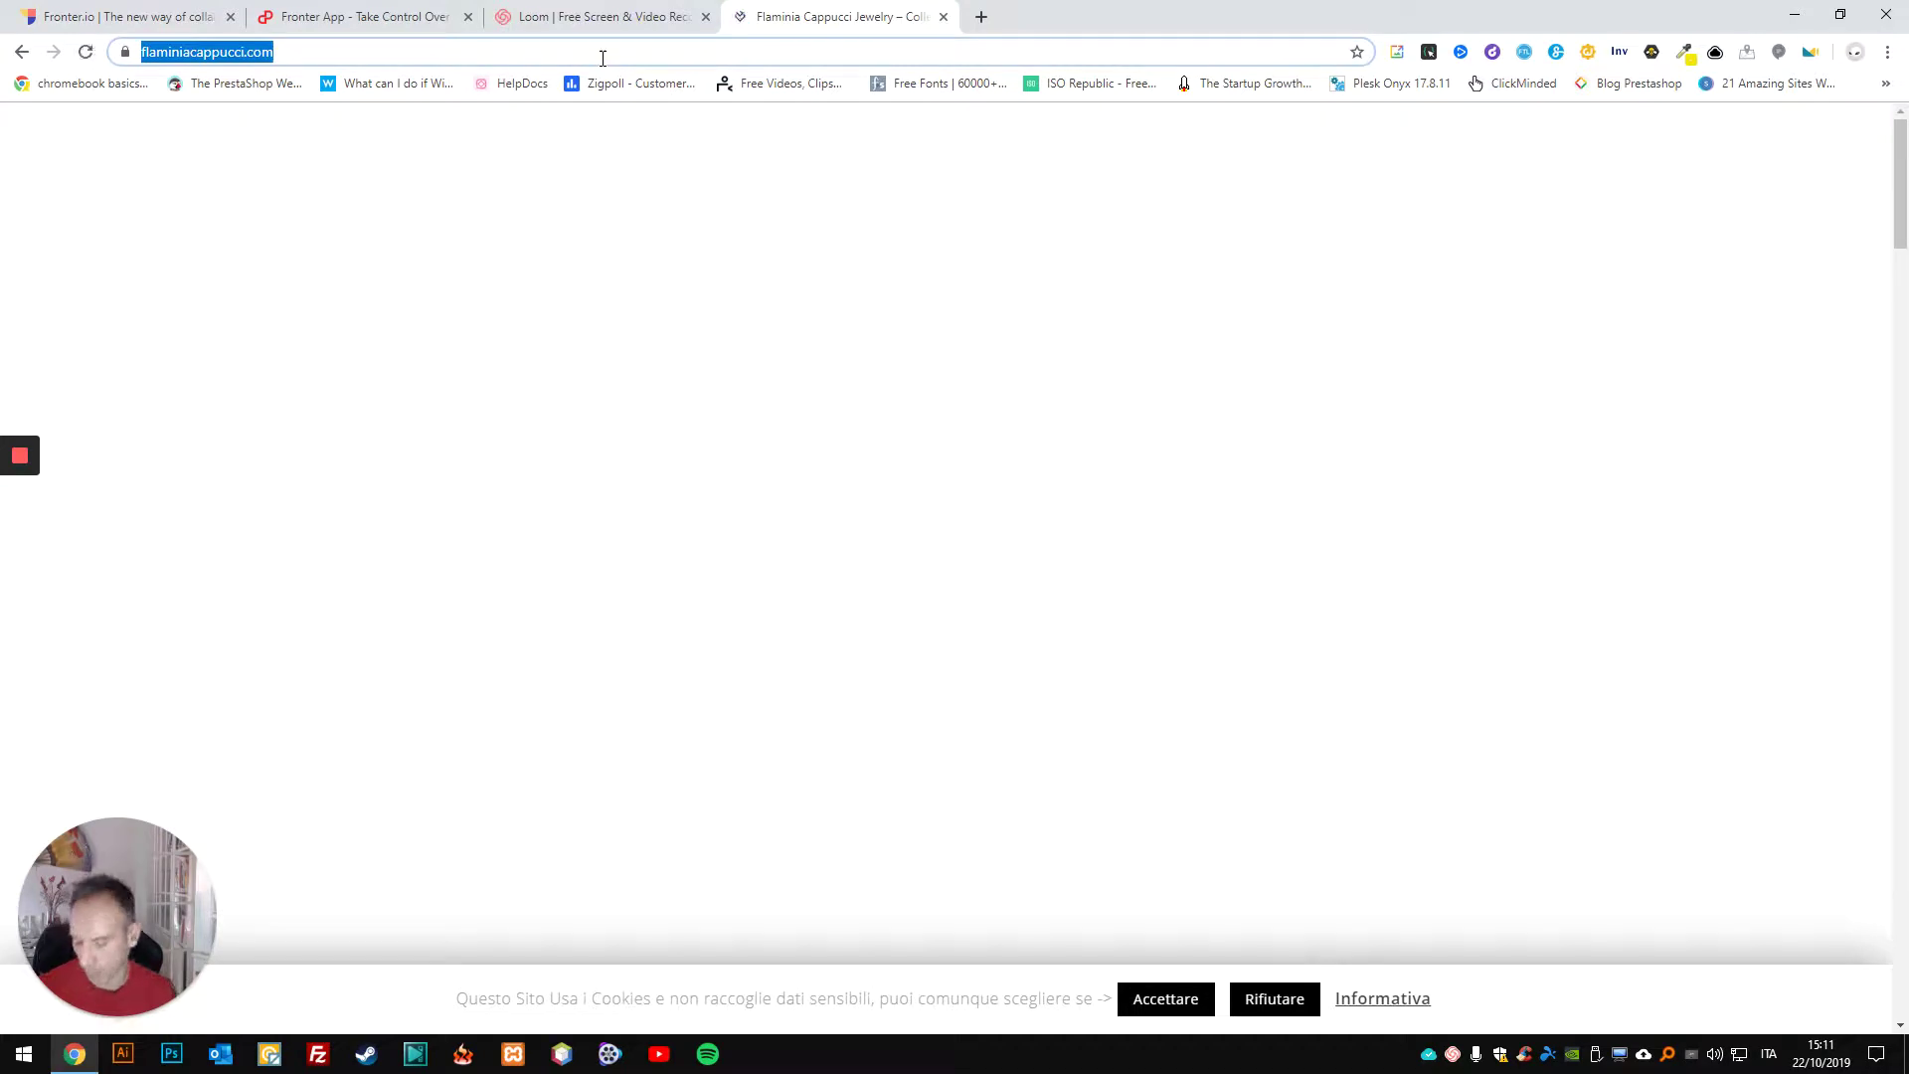
Step: Create a new web project in Fronter using the copied flaminiacappucci.com address as the project URL
{"action": "left_click", "coordinate": [136, 8]}
{"action": "left_click", "coordinate": [41, 263]}
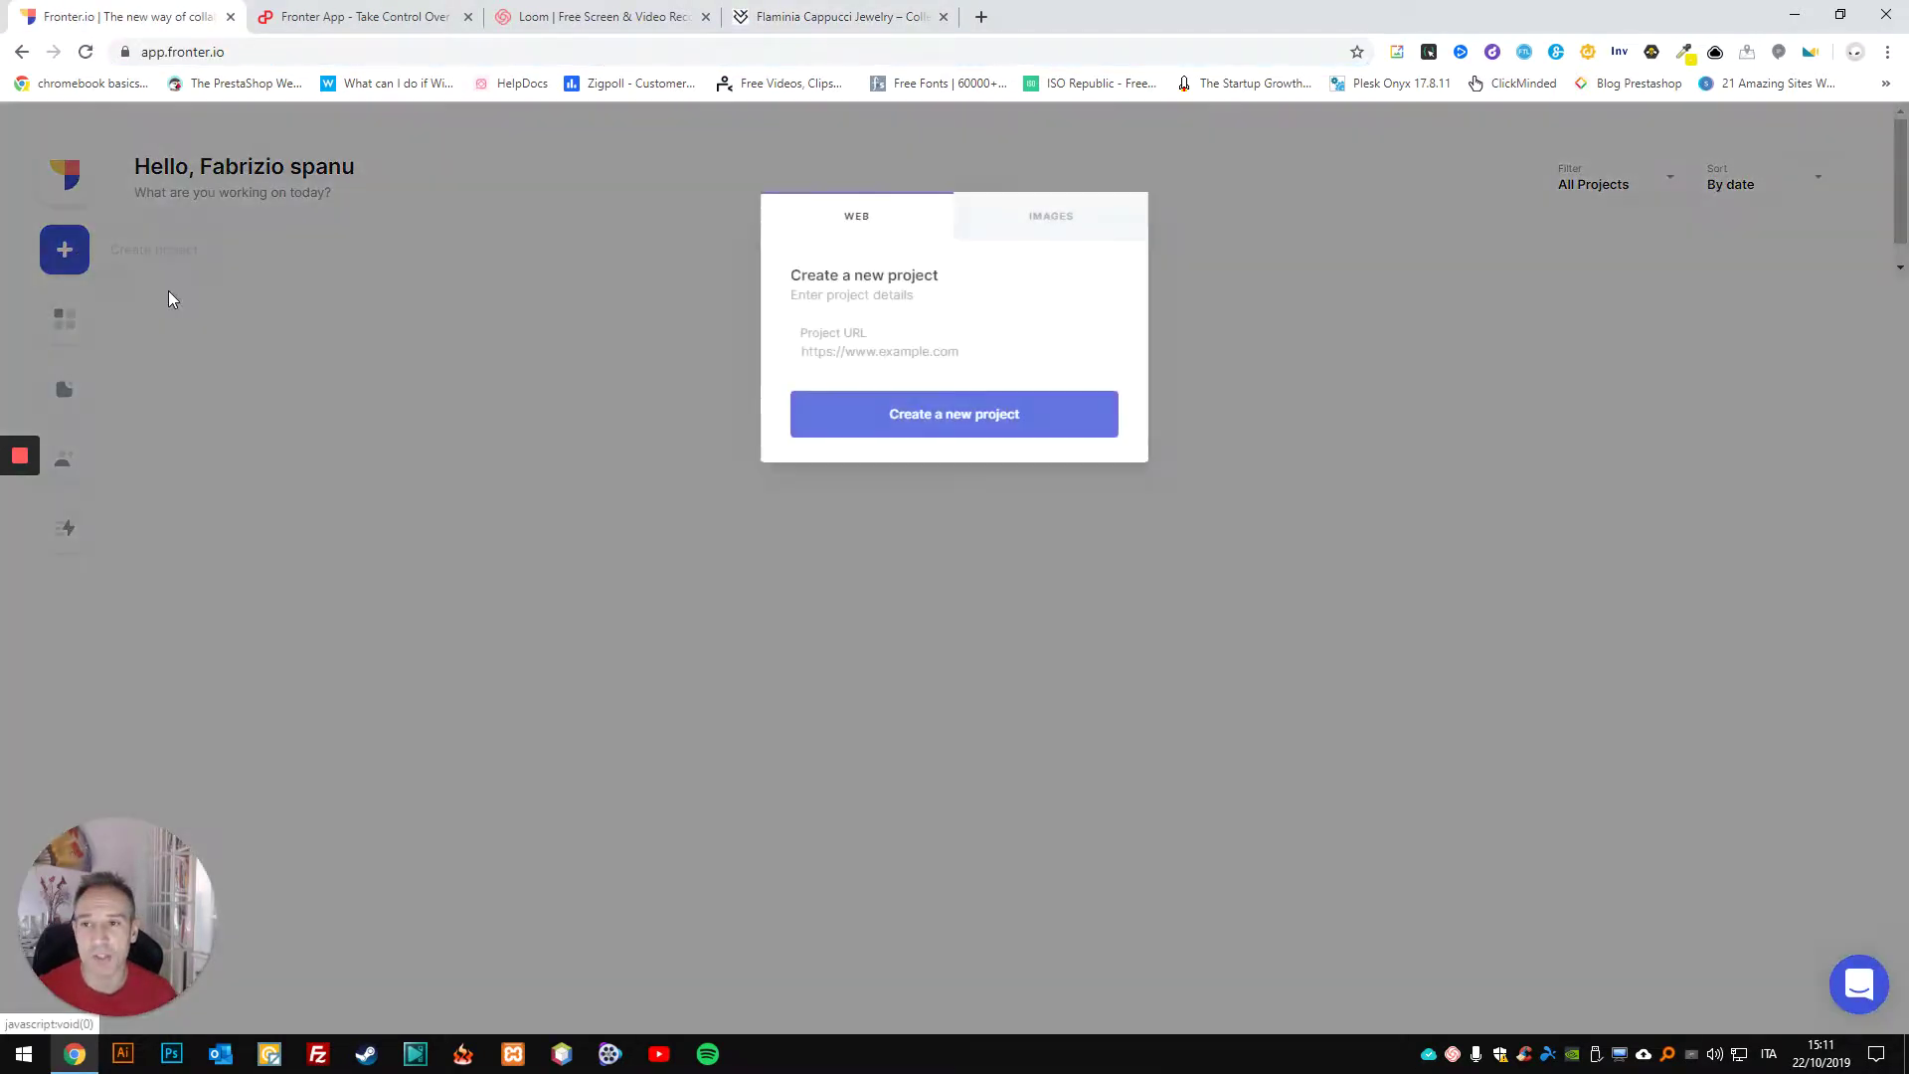
{"action": "left_click", "coordinate": [857, 338]}
{"action": "key", "text": "ctrl+v"}
{"action": "left_click", "coordinate": [945, 417]}
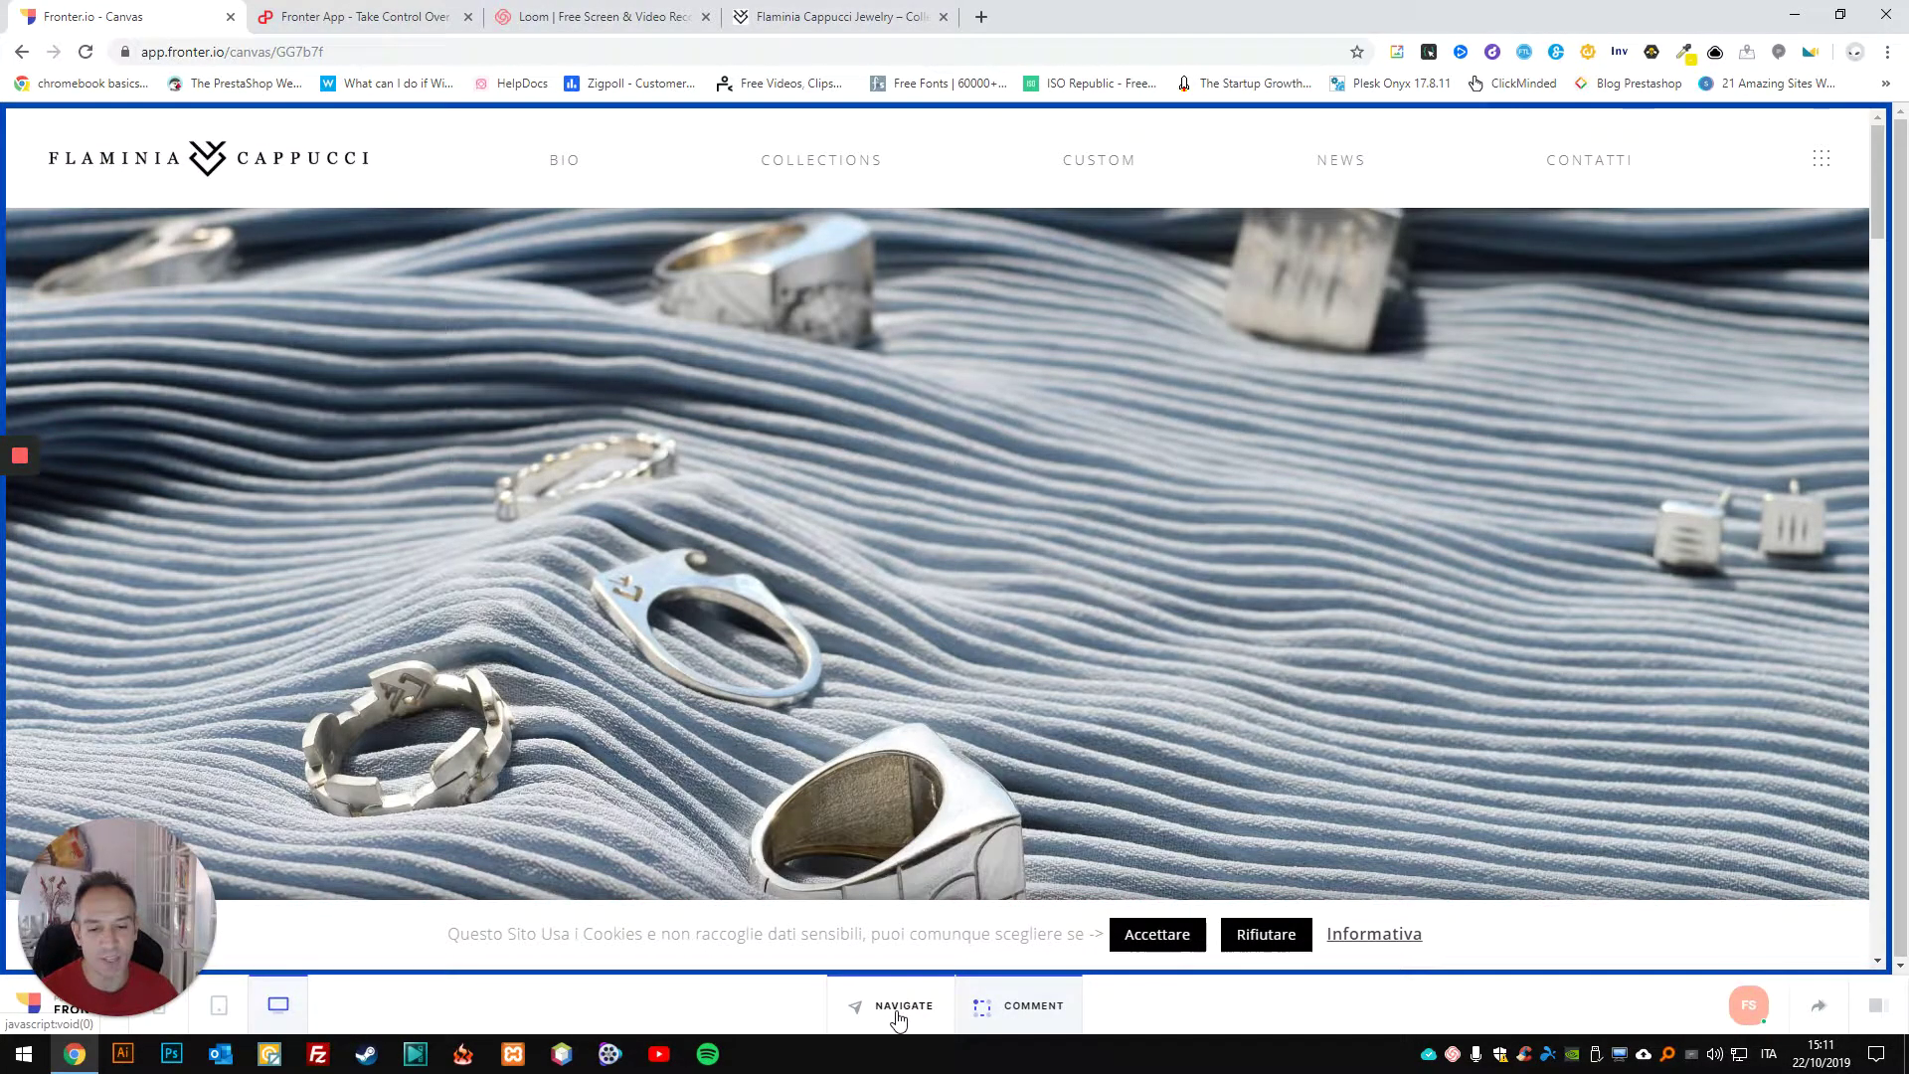
Step: Submit the comment "Maybe Nice to Change Colour and Font Used" on the "Collections | Custom made" heading
{"action": "left_click", "coordinate": [899, 1014]}
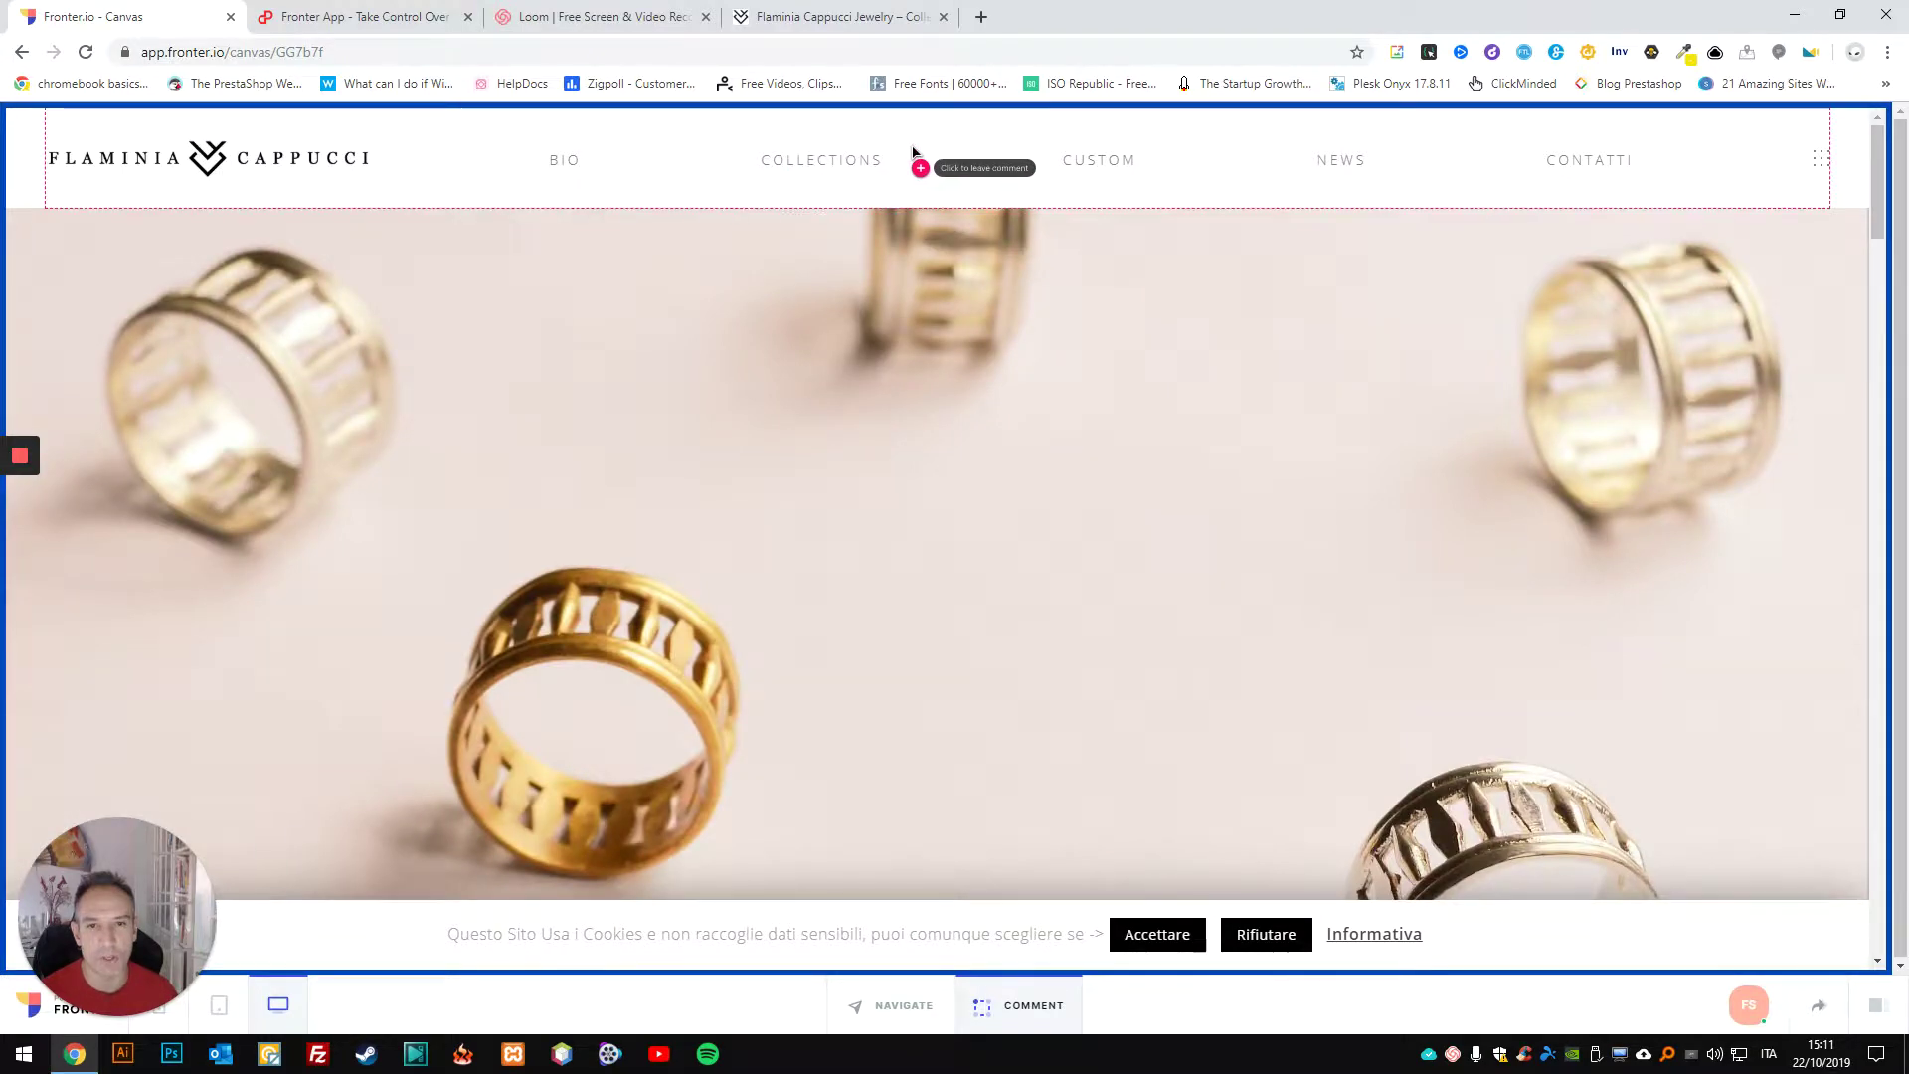
{"action": "scroll", "coordinate": [929, 371], "scroll_direction": "down", "scroll_amount": 7}
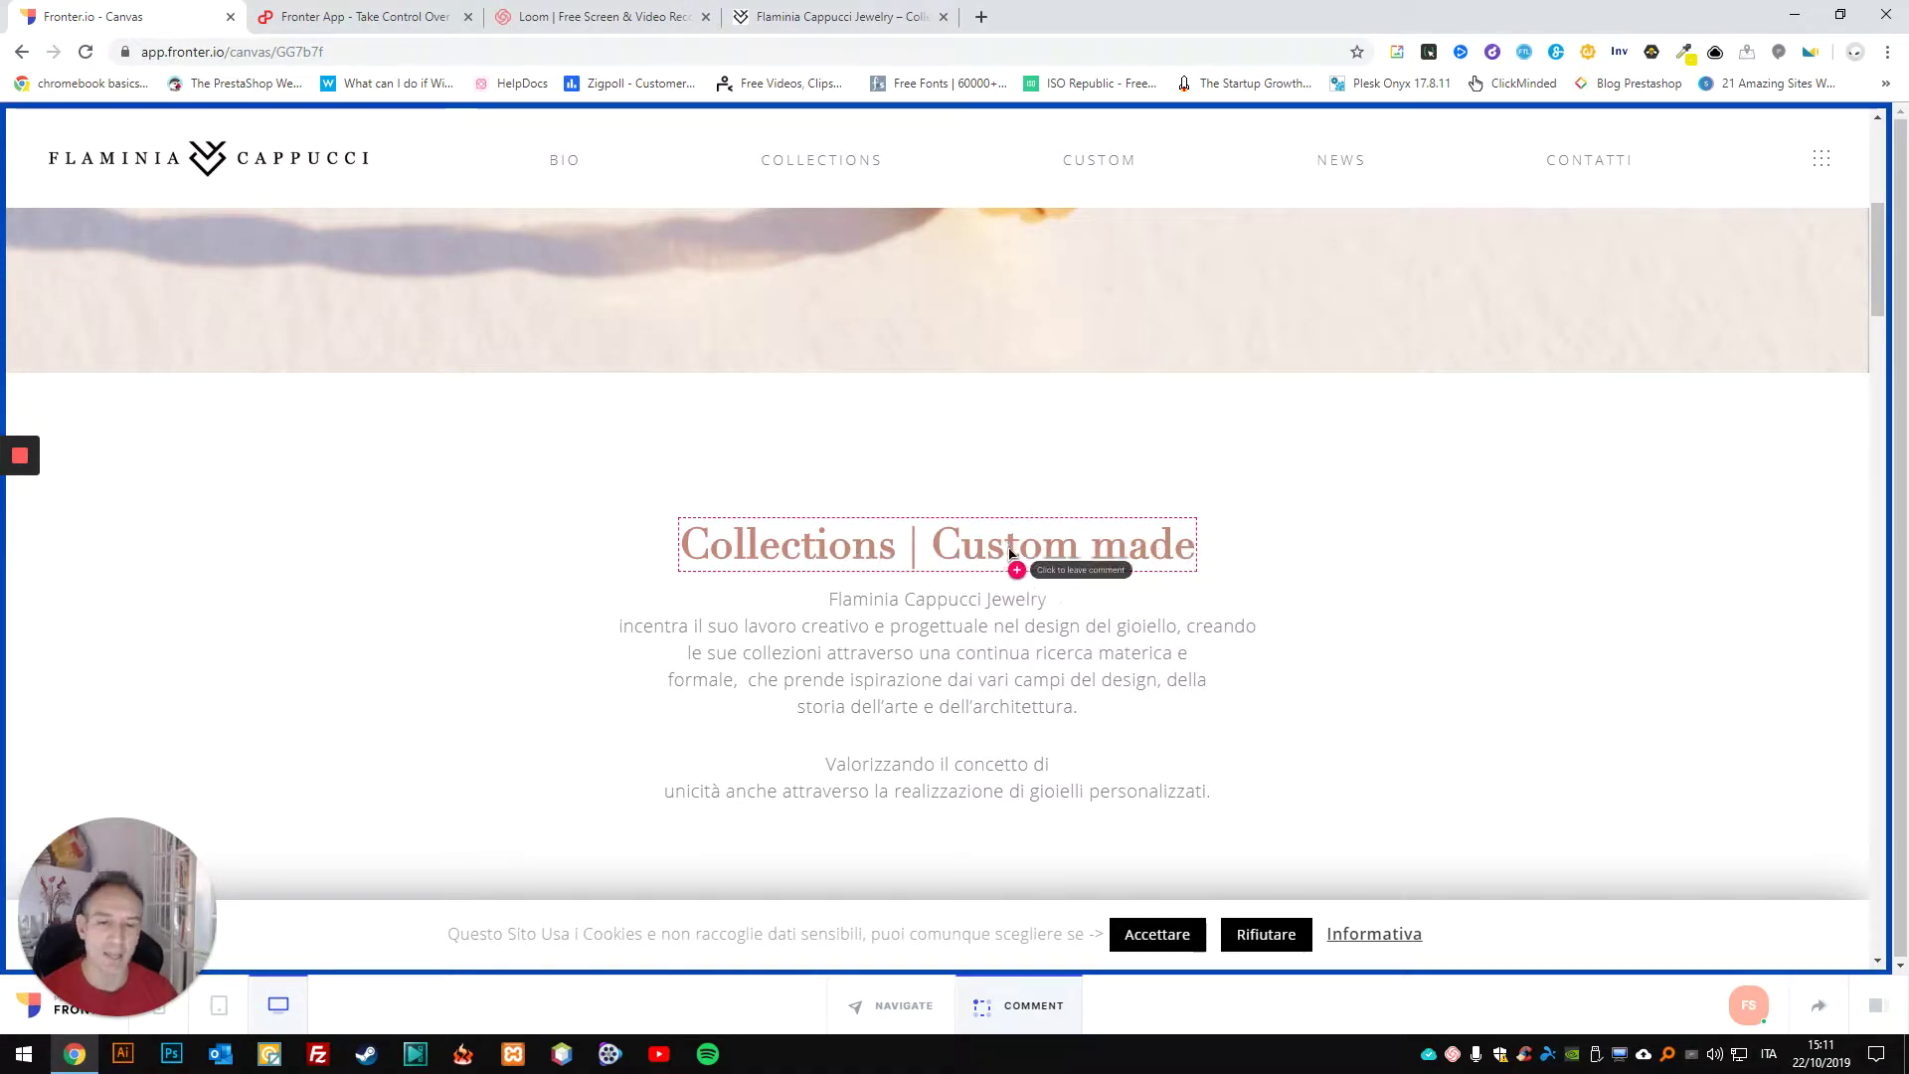
{"action": "scroll", "coordinate": [1005, 587], "scroll_direction": "down", "scroll_amount": 10}
{"action": "scroll", "coordinate": [1003, 586], "scroll_direction": "up", "scroll_amount": 6}
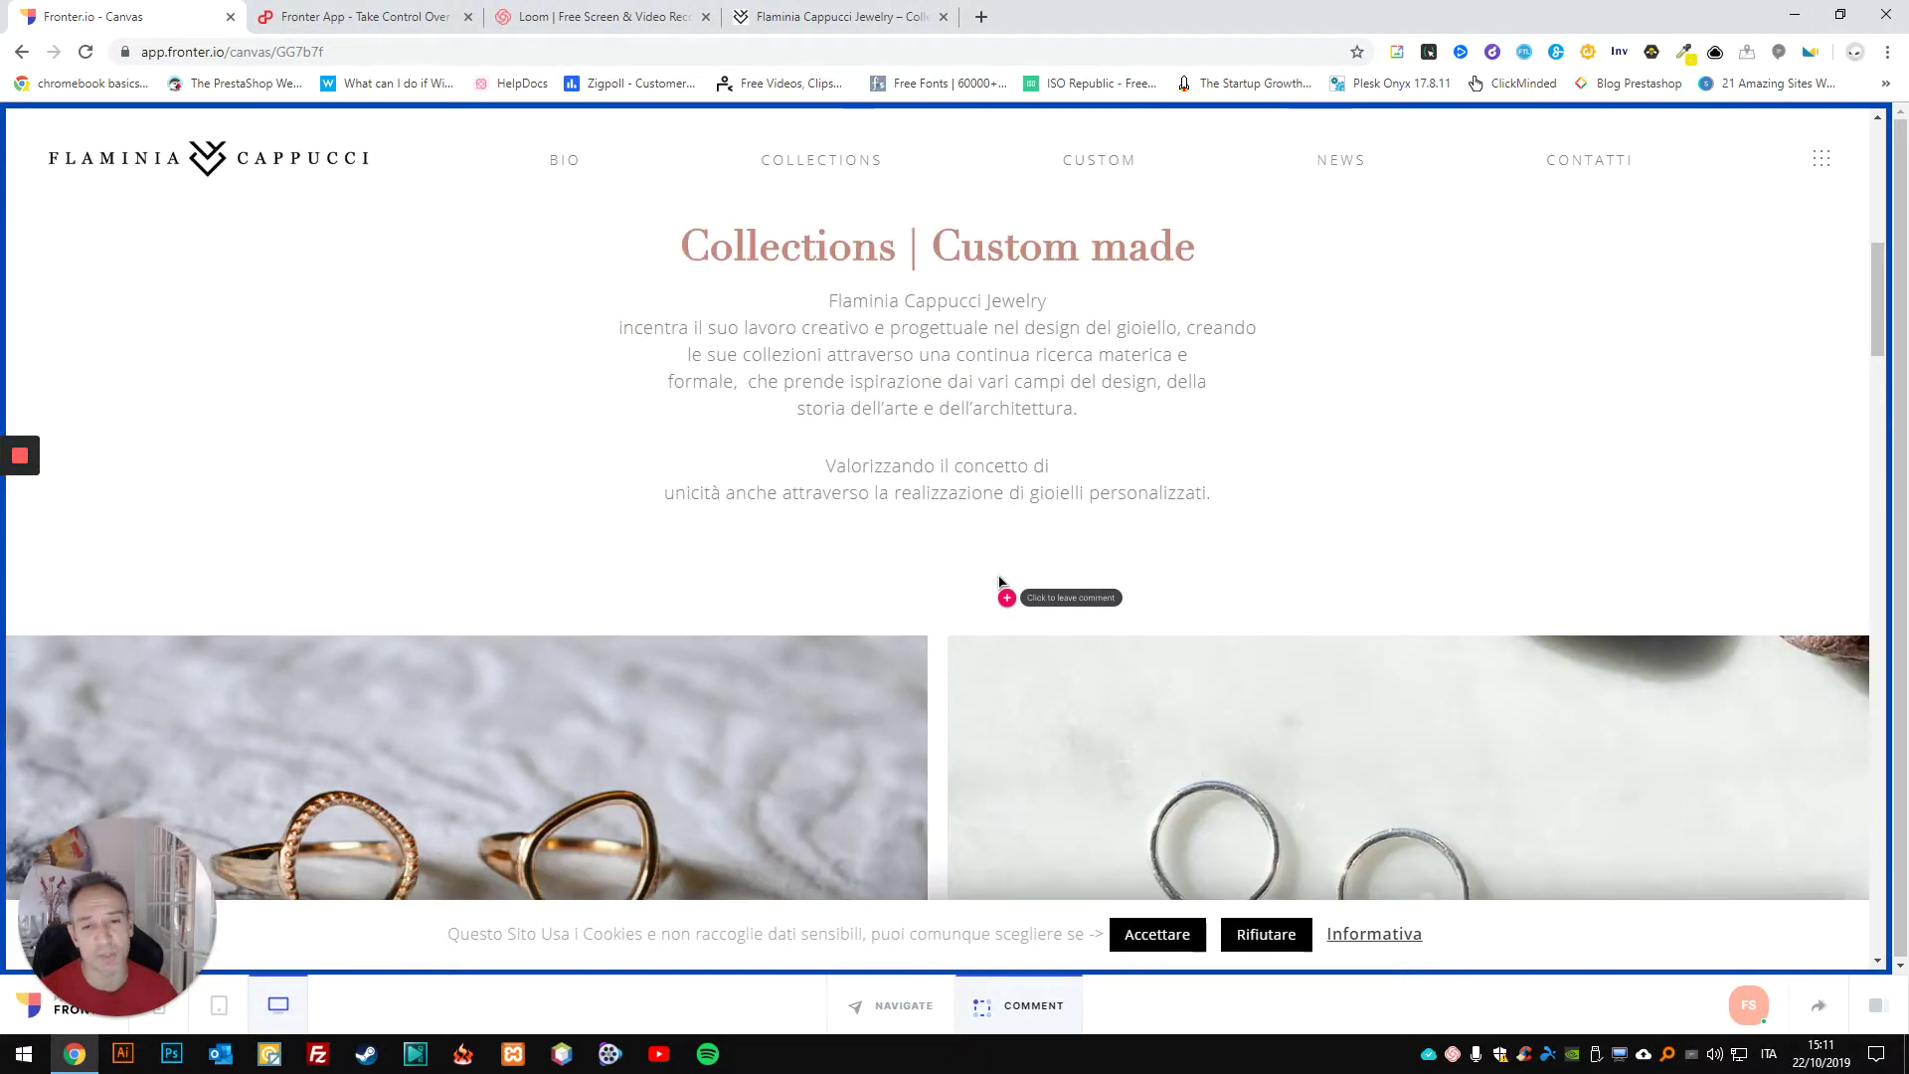
{"action": "scroll", "coordinate": [995, 556], "scroll_direction": "up", "scroll_amount": 5}
{"action": "scroll", "coordinate": [939, 546], "scroll_direction": "down", "scroll_amount": 3}
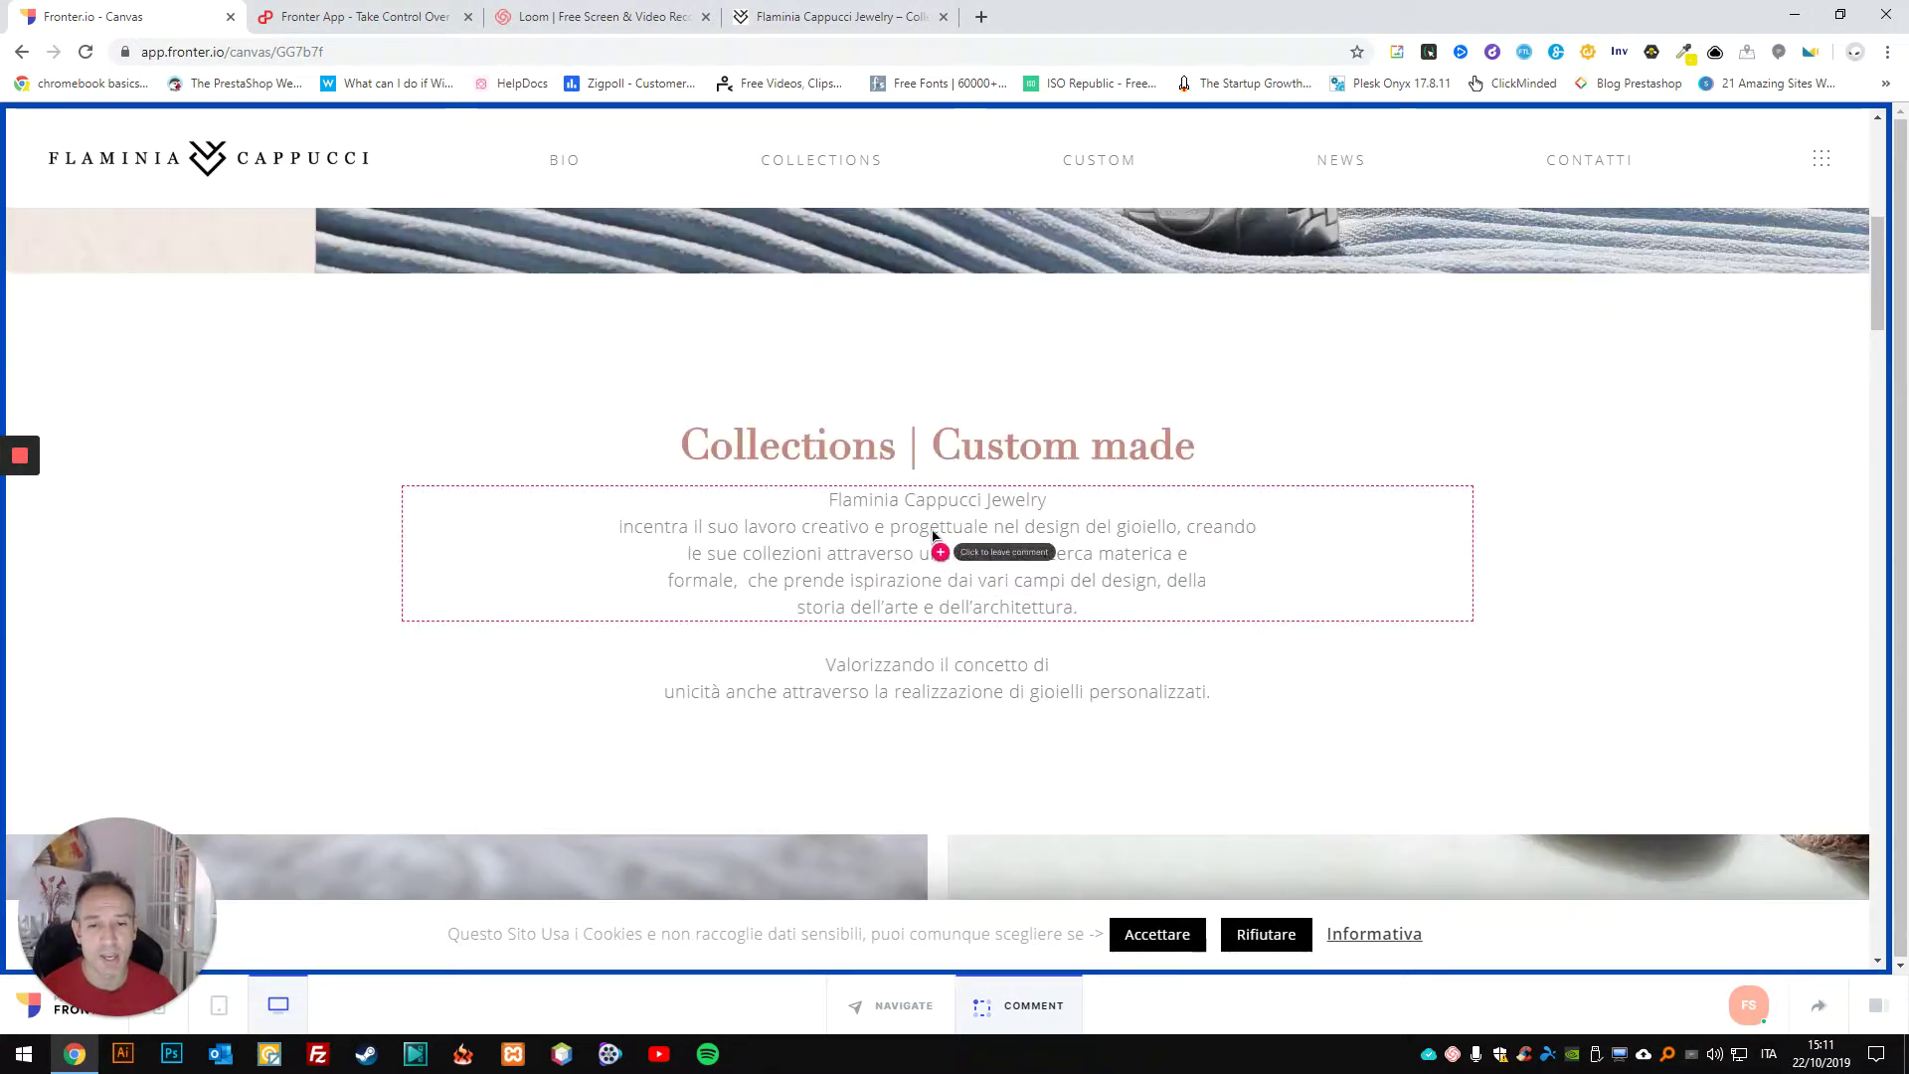
{"action": "left_click", "coordinate": [826, 460]}
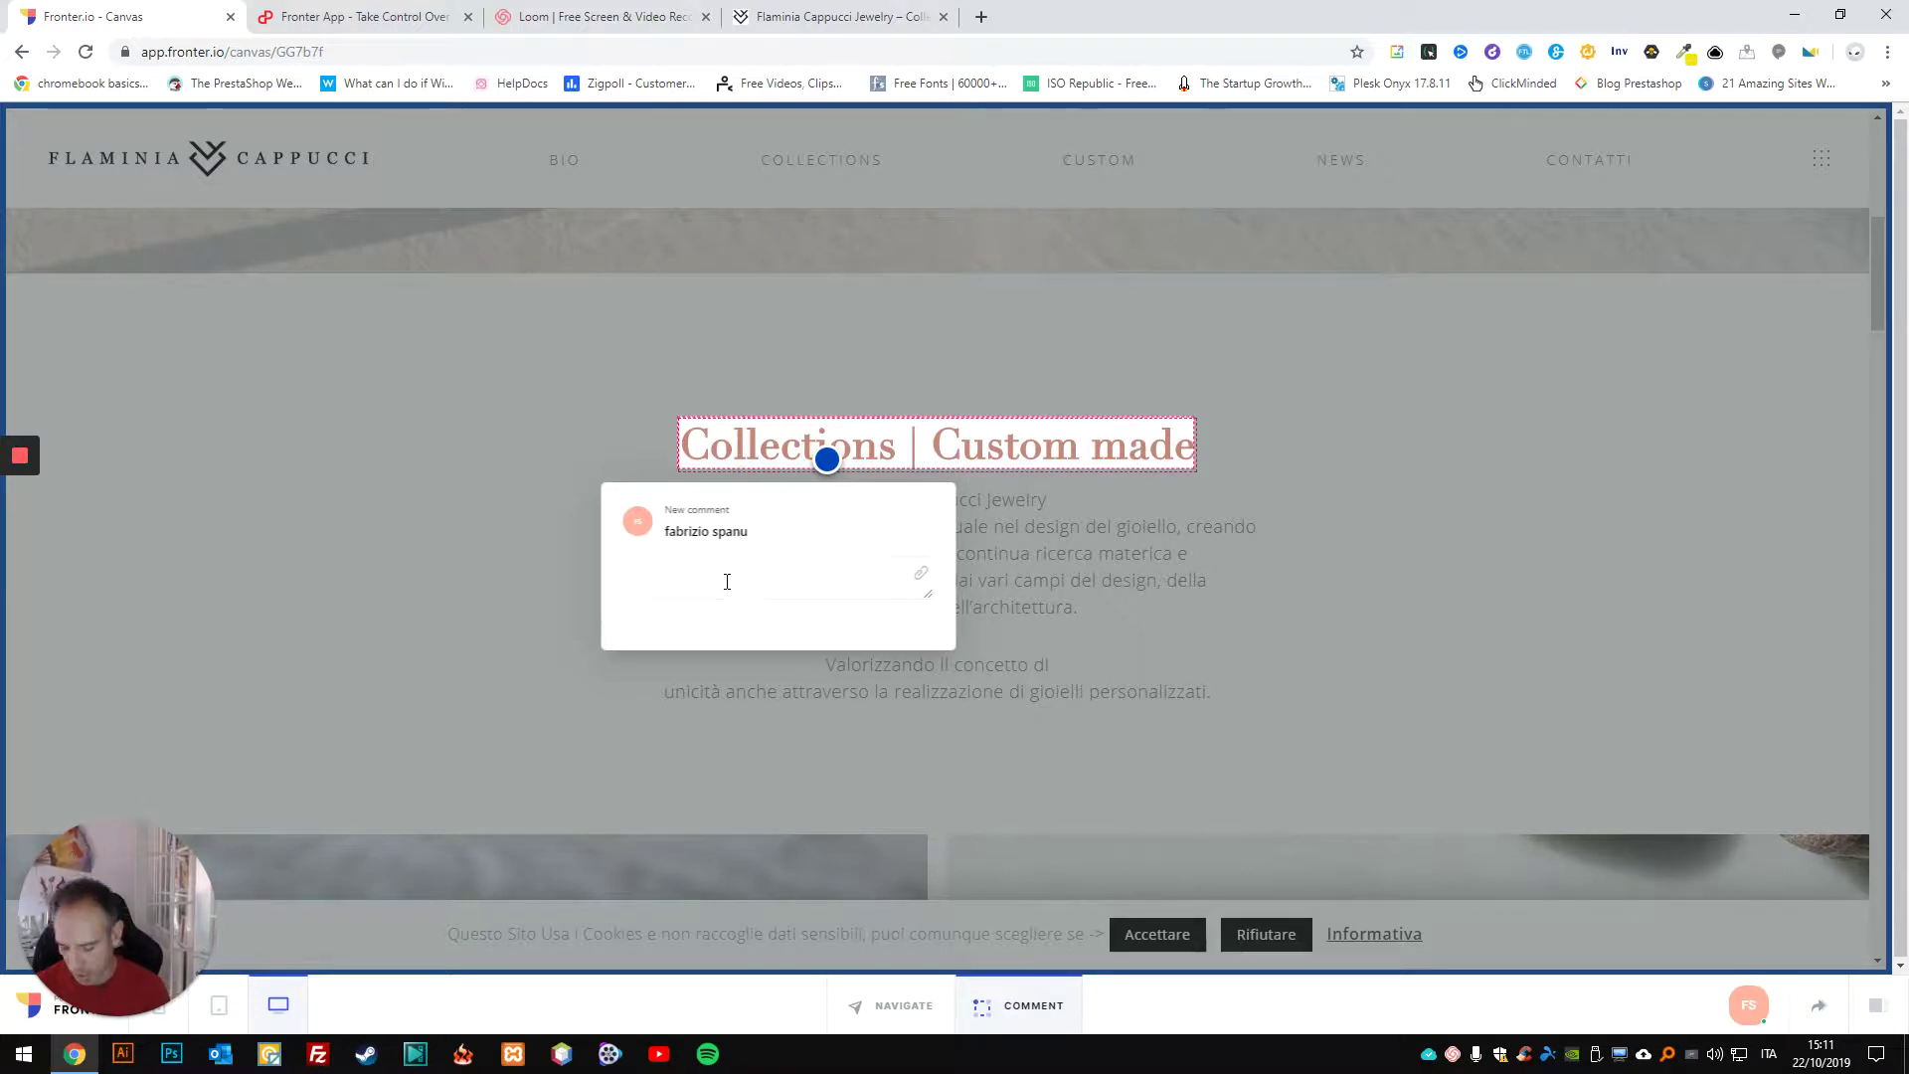
{"action": "type", "text": "Maybe Nice to Change Colour and Font Used"}
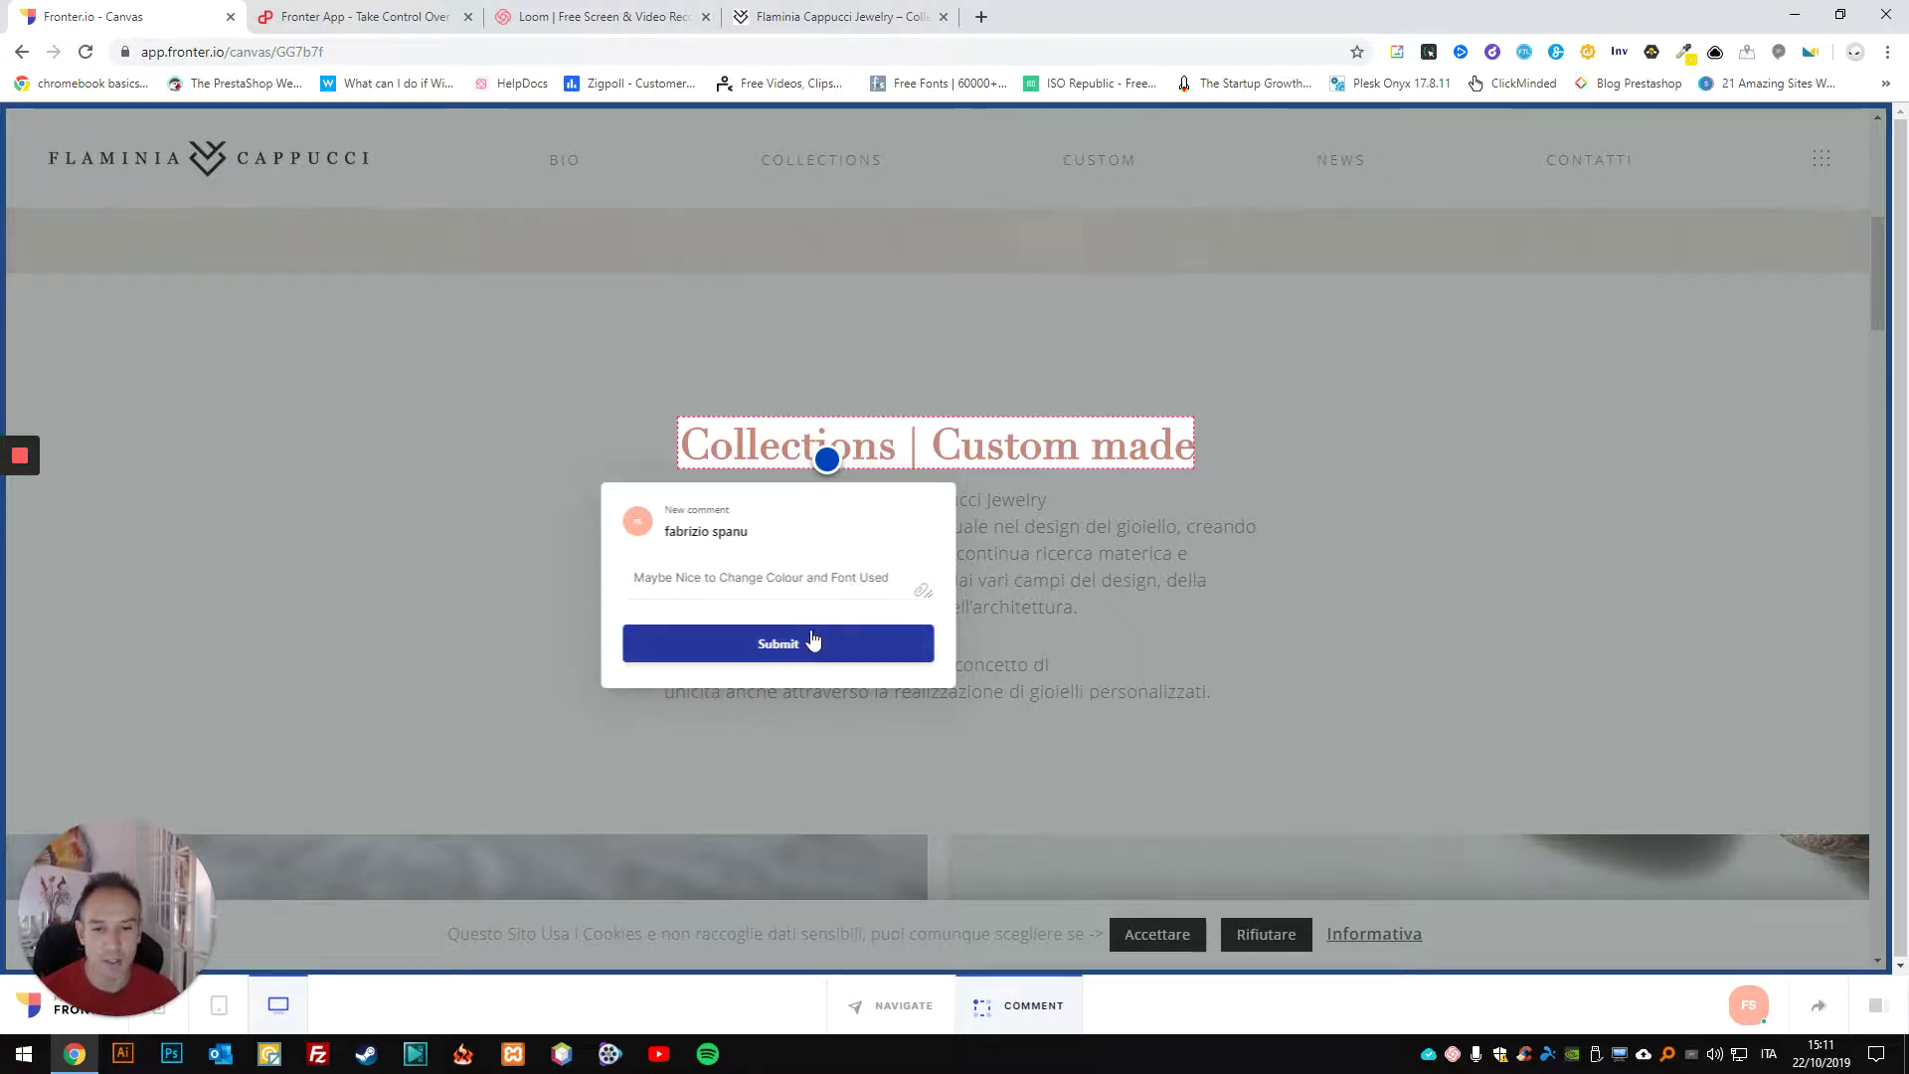
{"action": "left_click", "coordinate": [784, 643]}
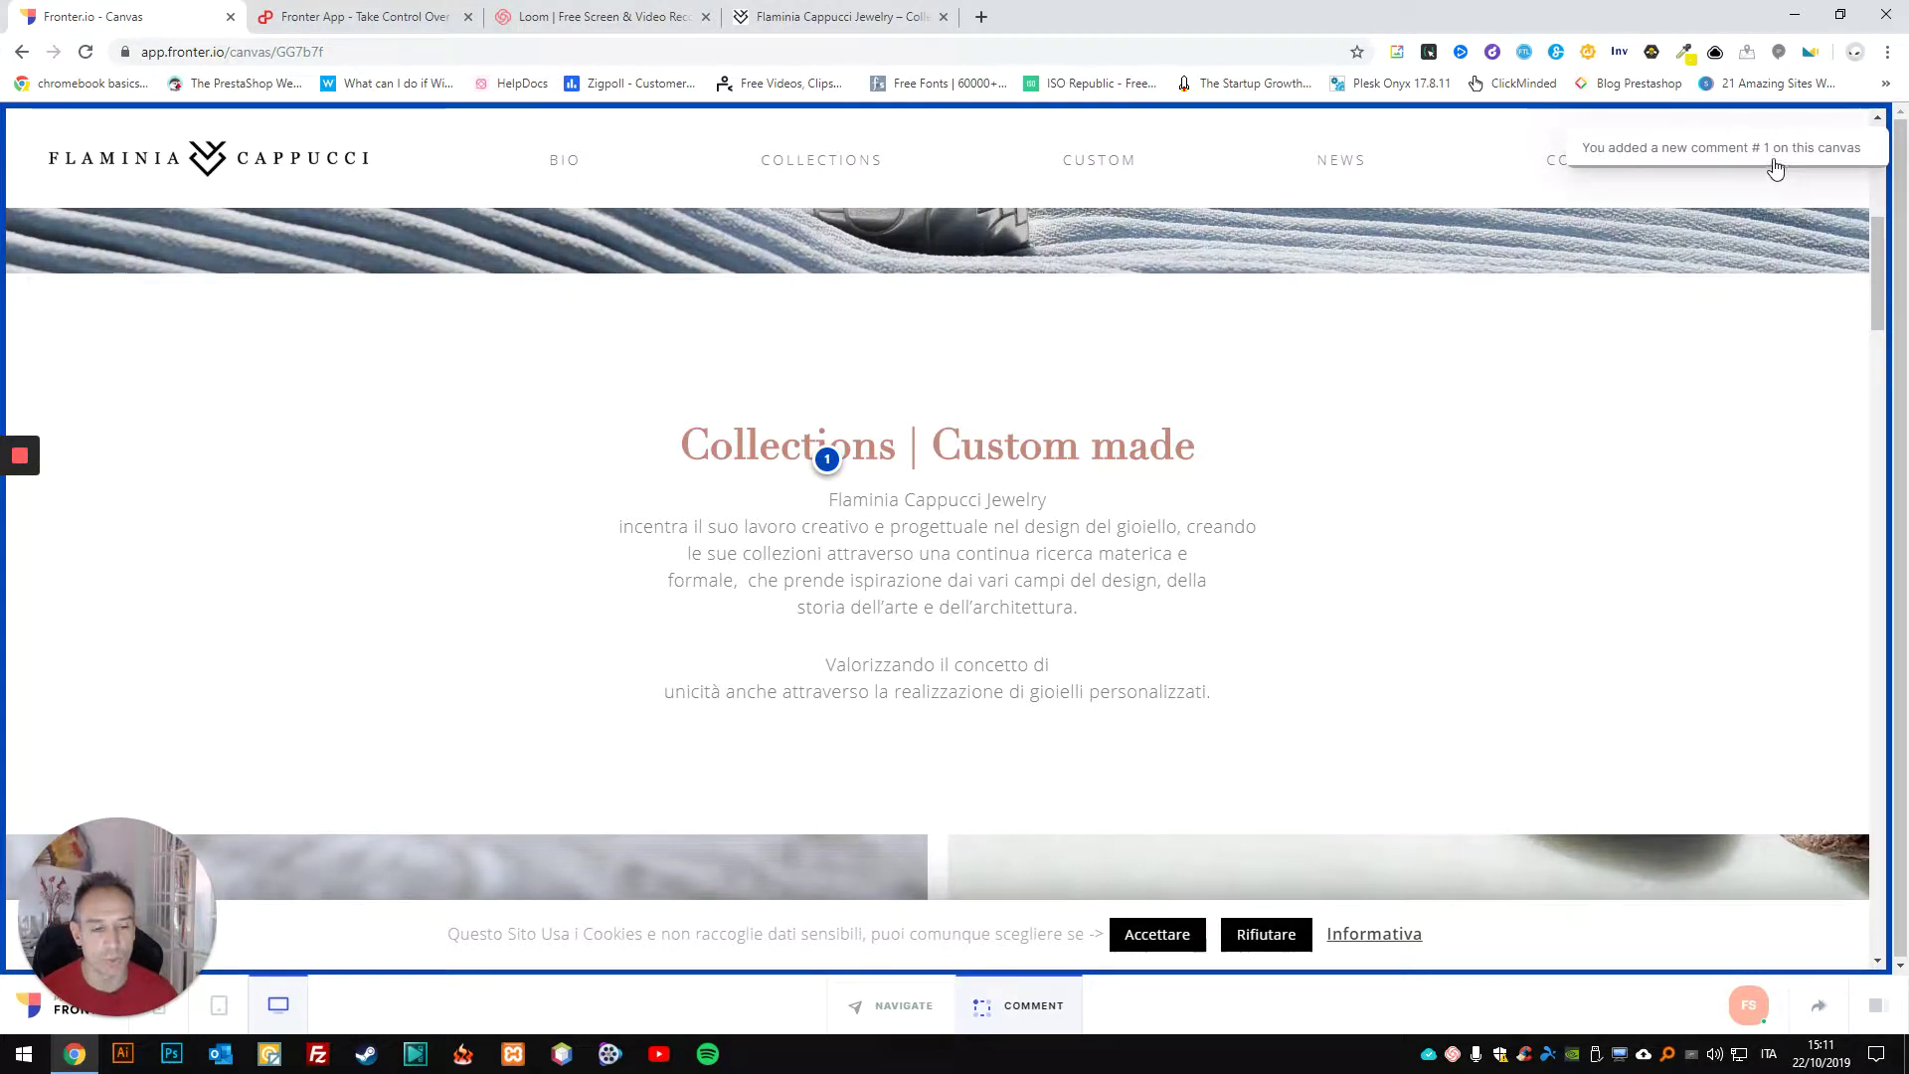
Step: Submit the comment "I would rather use a picture with more colours and not a plain background" on the silver ring picture with the white background
{"action": "scroll", "coordinate": [1153, 477], "scroll_direction": "down", "scroll_amount": 10}
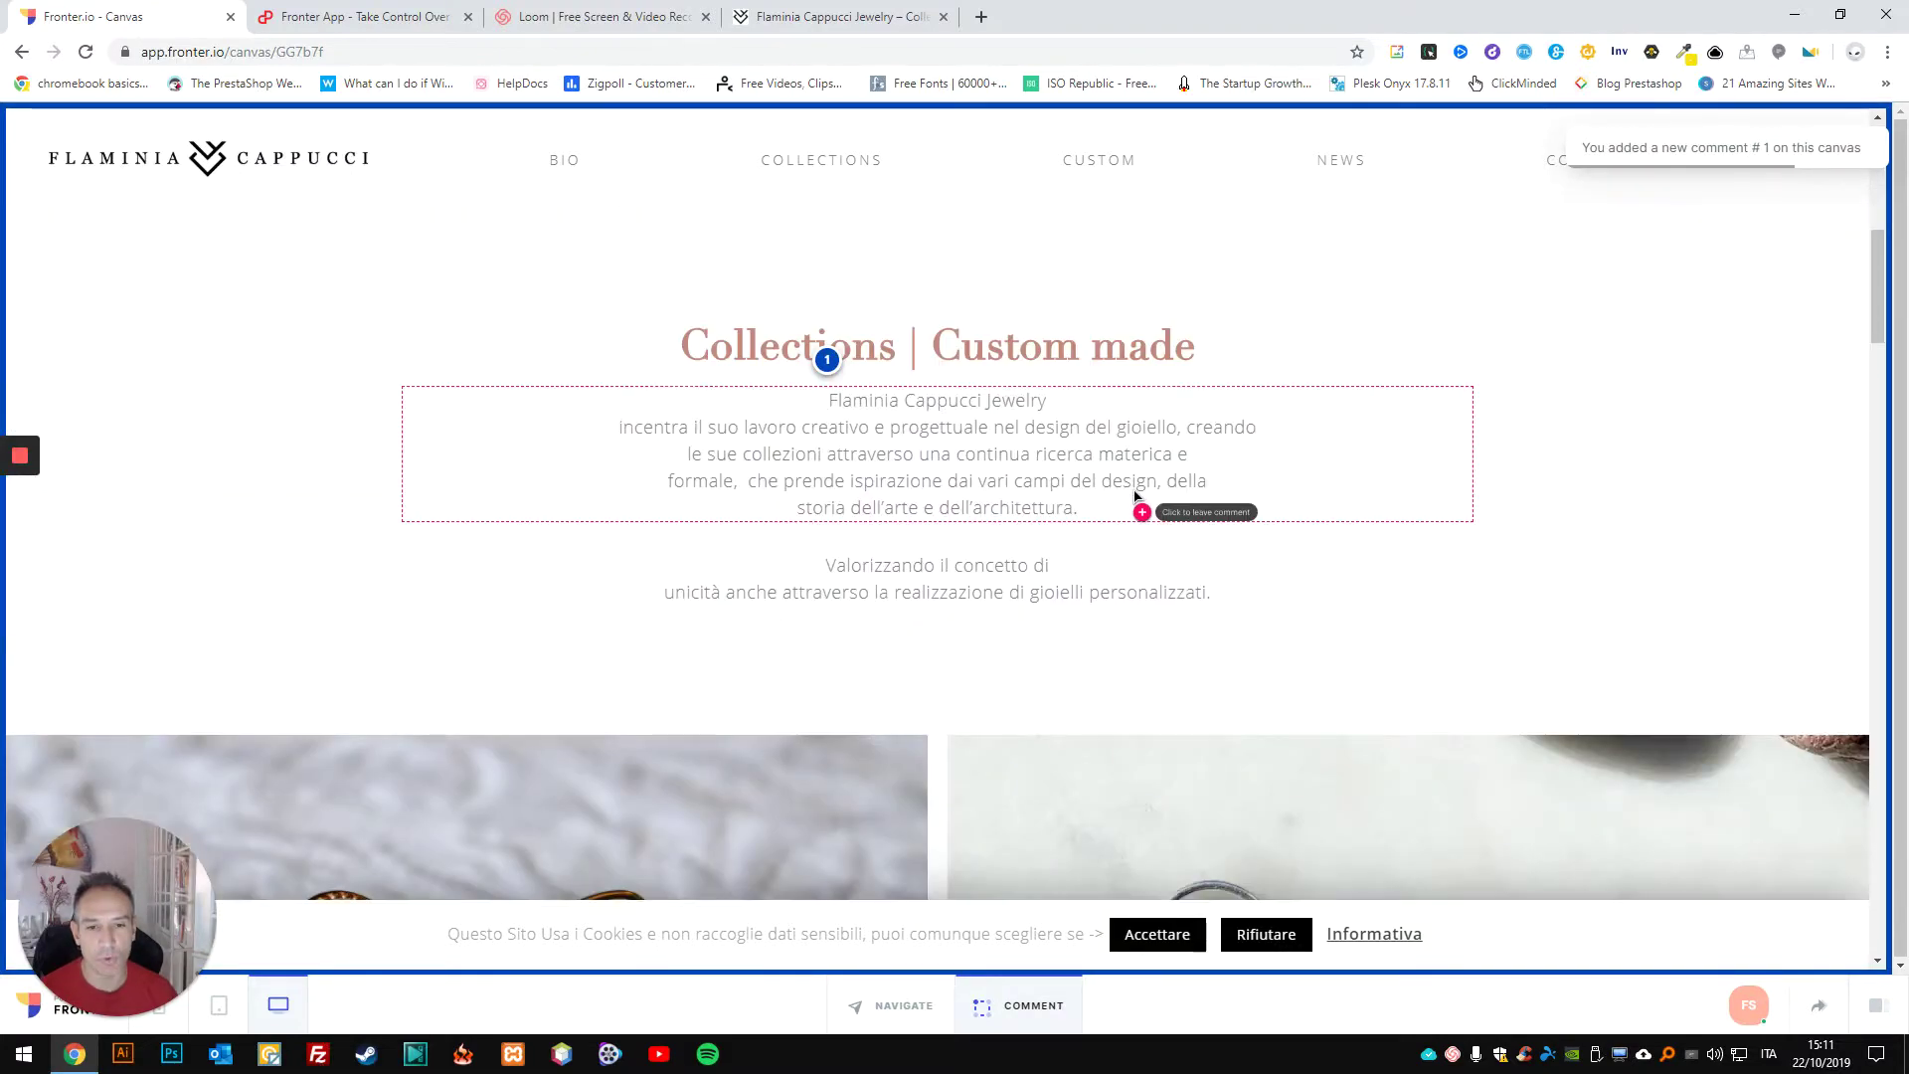
{"action": "scroll", "coordinate": [1002, 577], "scroll_direction": "down", "scroll_amount": 15}
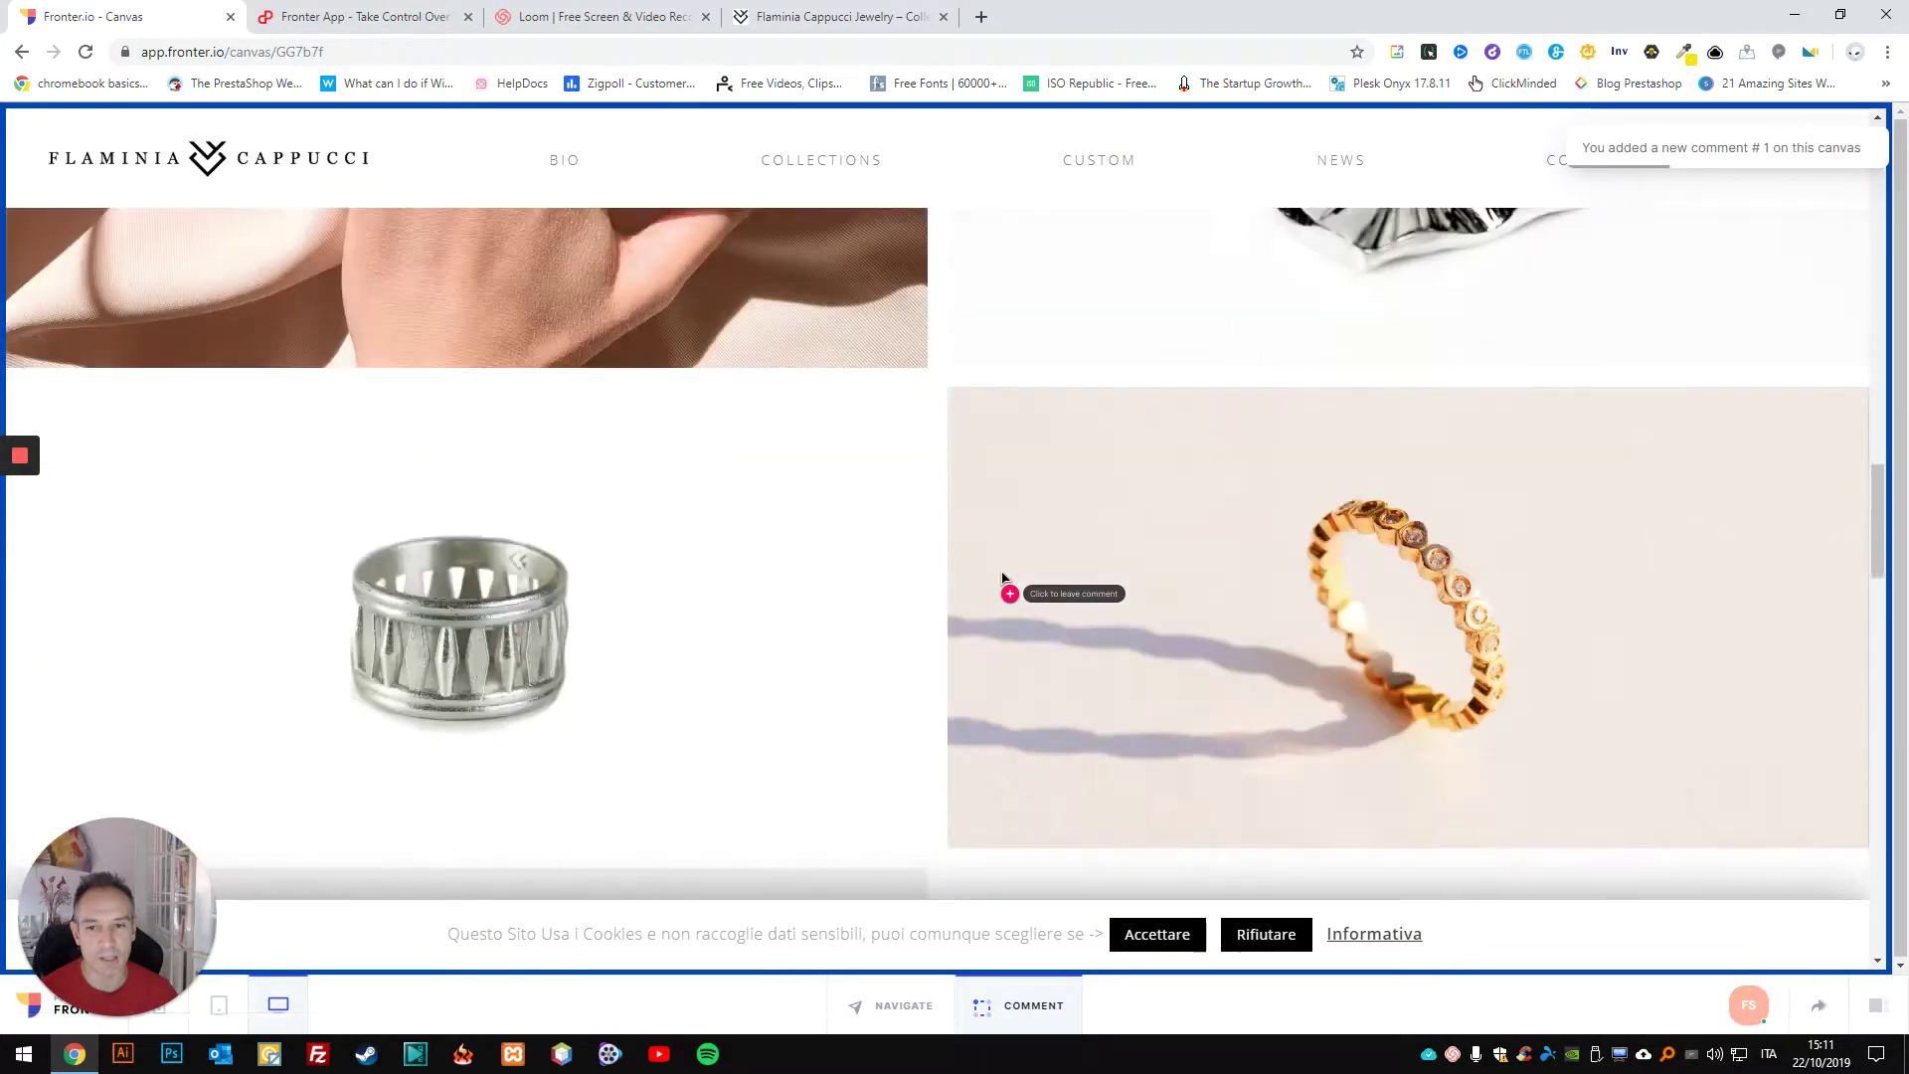
{"action": "scroll", "coordinate": [1001, 583], "scroll_direction": "up", "scroll_amount": 7}
{"action": "scroll", "coordinate": [1004, 581], "scroll_direction": "up", "scroll_amount": 2}
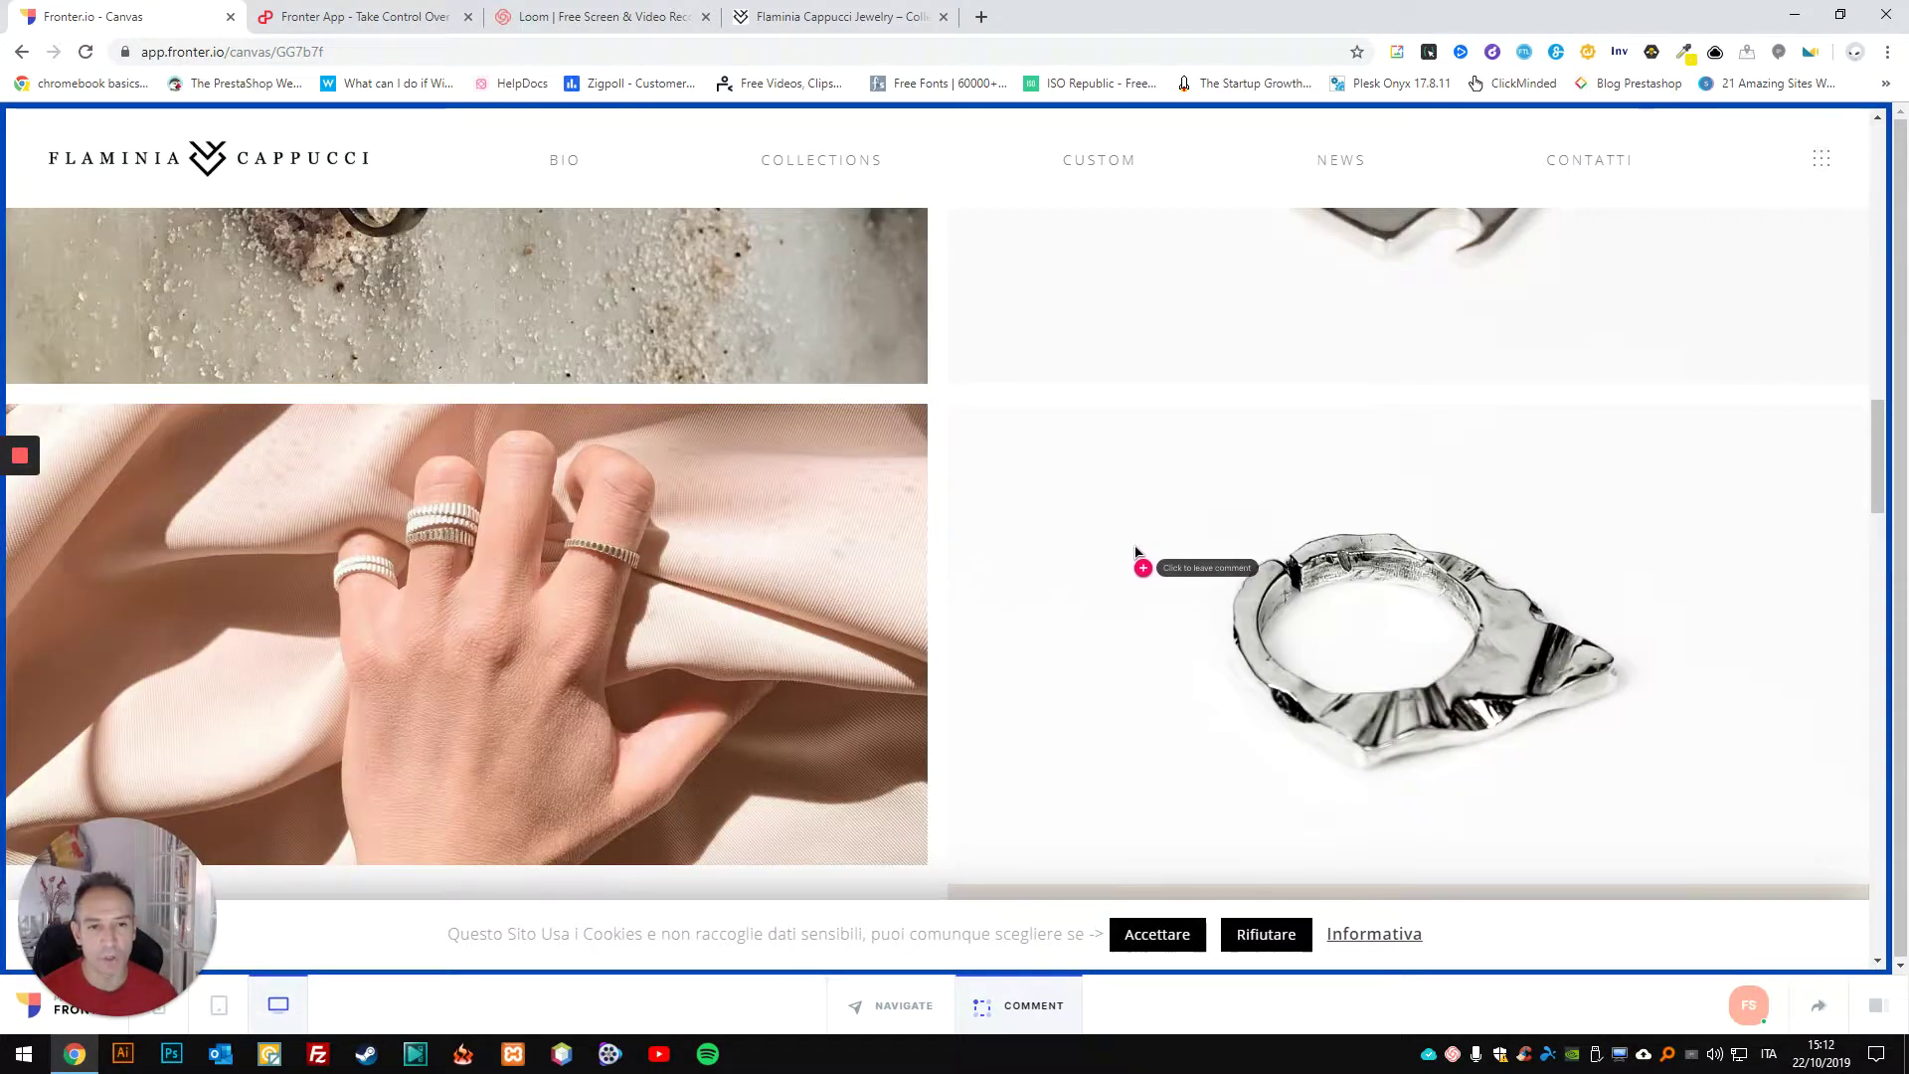
{"action": "scroll", "coordinate": [1133, 552], "scroll_direction": "down", "scroll_amount": 5}
{"action": "scroll", "coordinate": [772, 597], "scroll_direction": "down", "scroll_amount": 5}
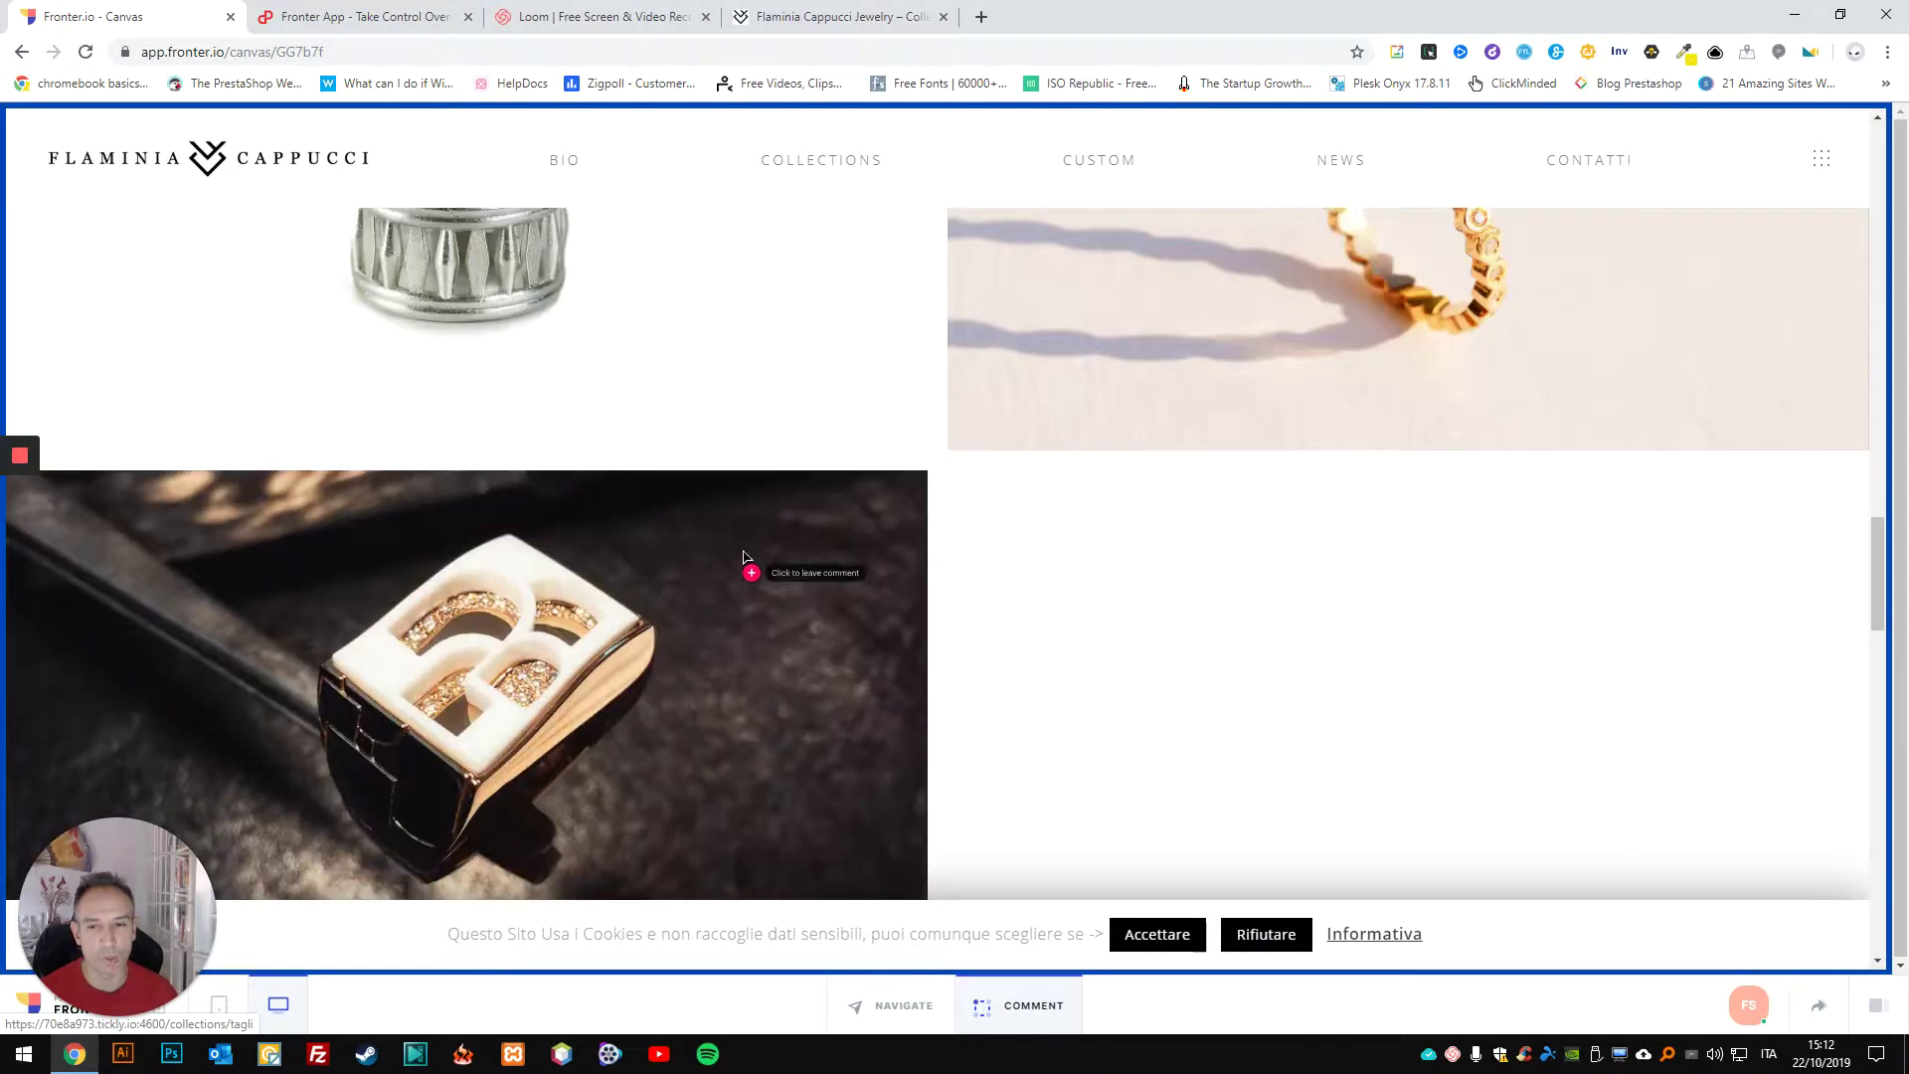
{"action": "scroll", "coordinate": [765, 527], "scroll_direction": "up", "scroll_amount": 5}
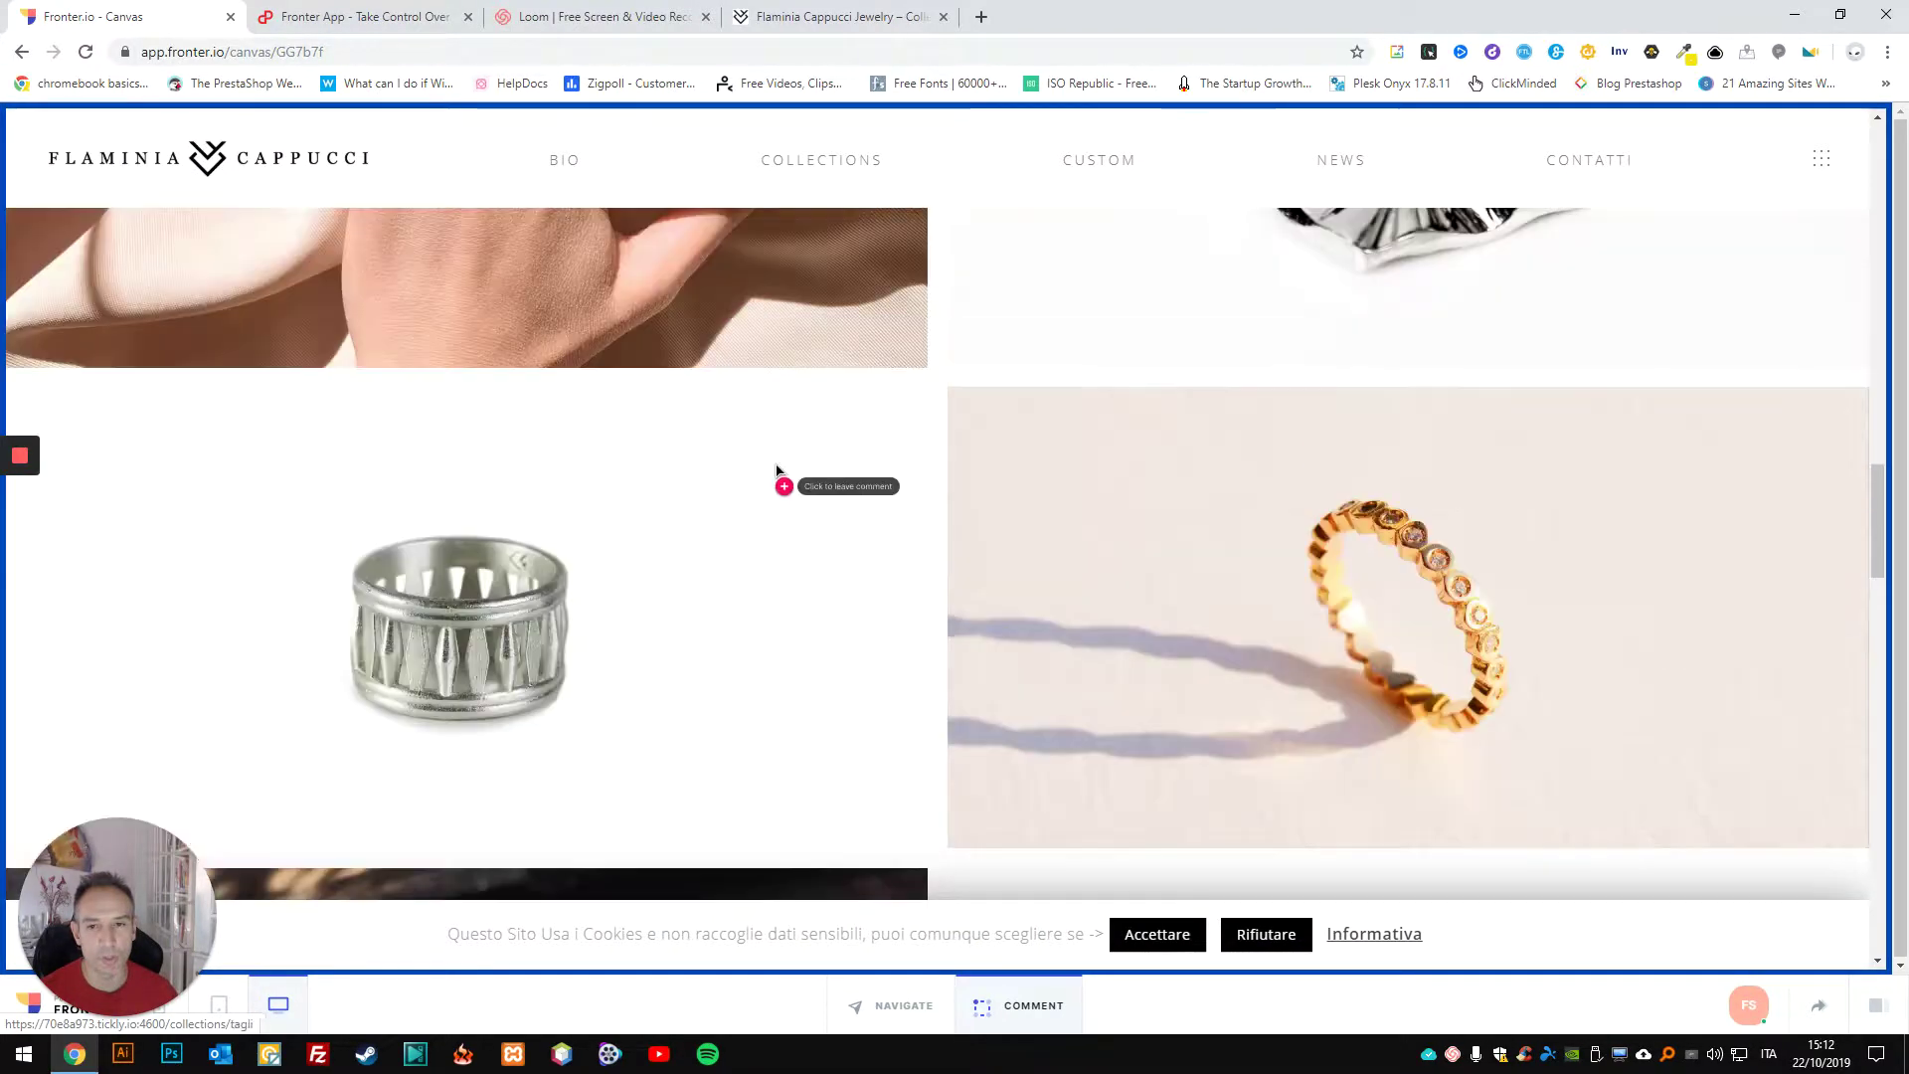
{"action": "left_click", "coordinate": [661, 562]}
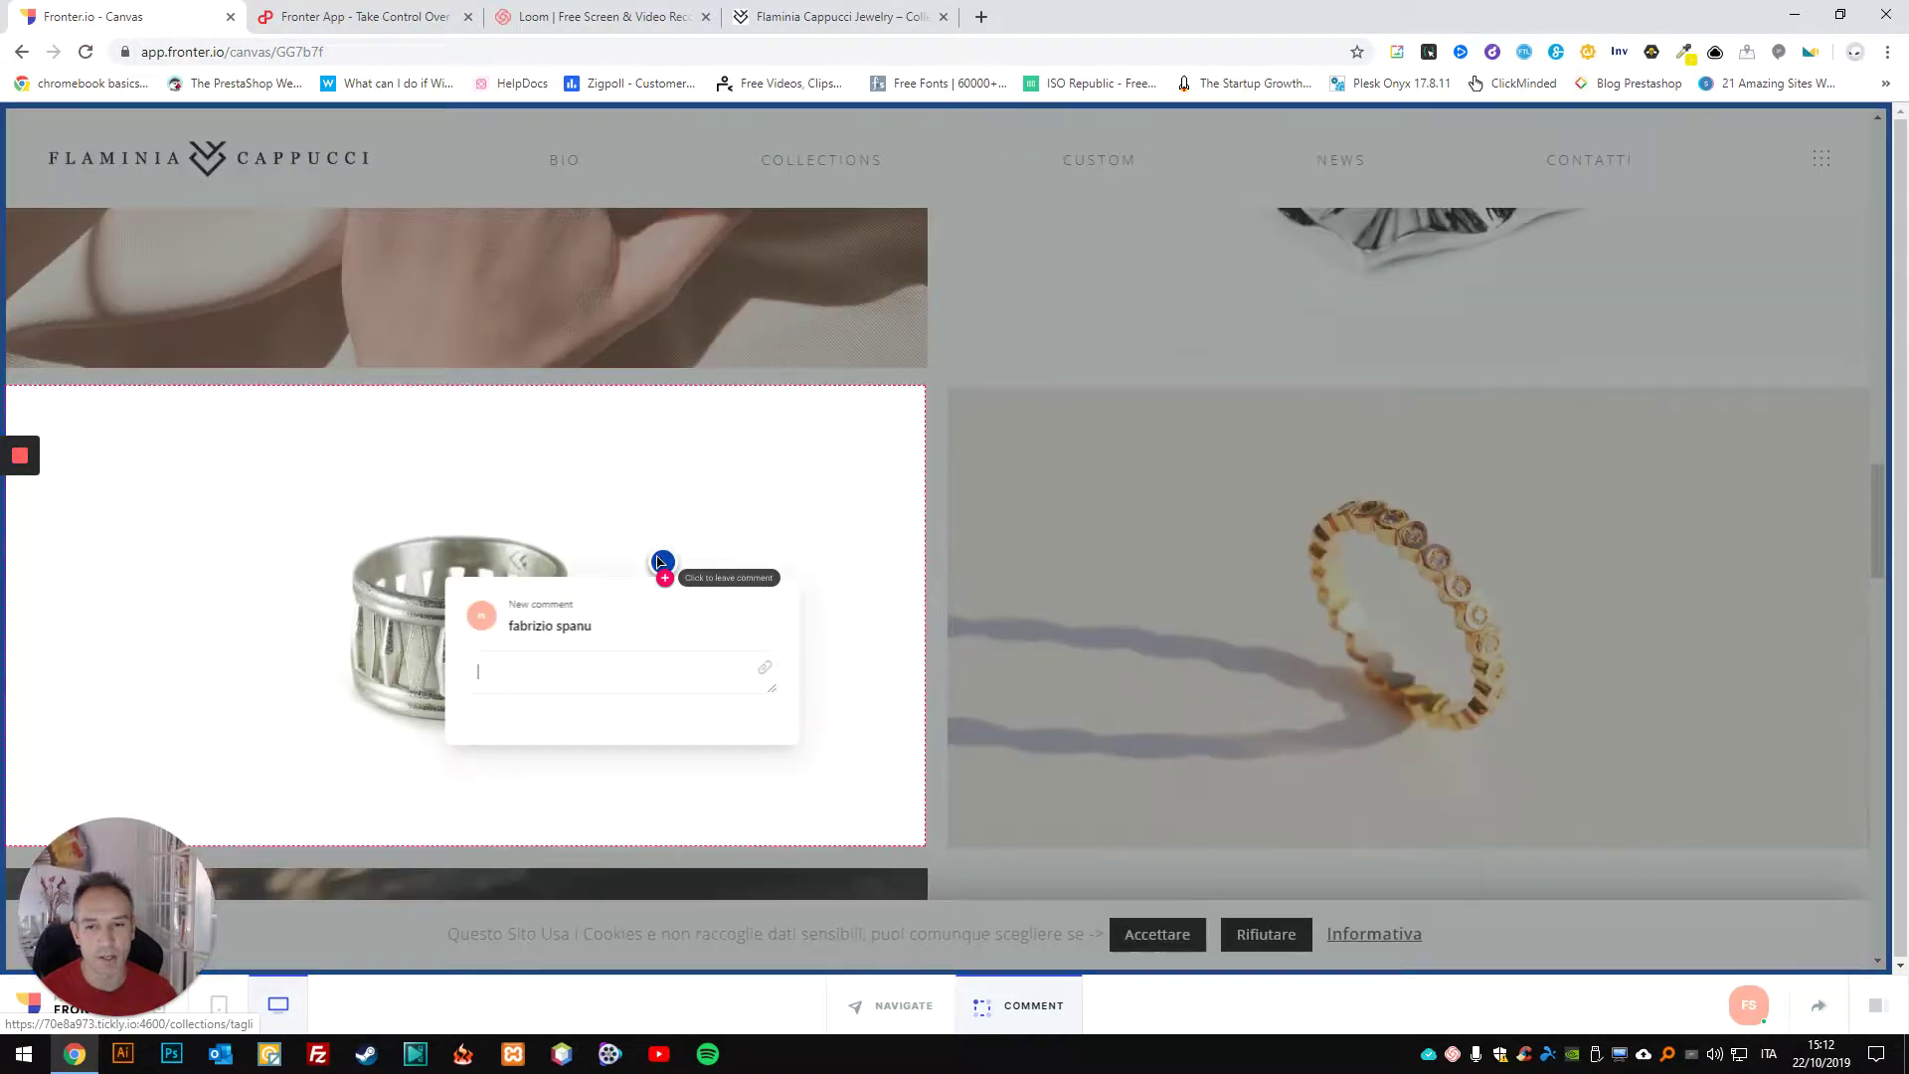
{"action": "left_click", "coordinate": [668, 668]}
{"action": "type", "text": "I would"}
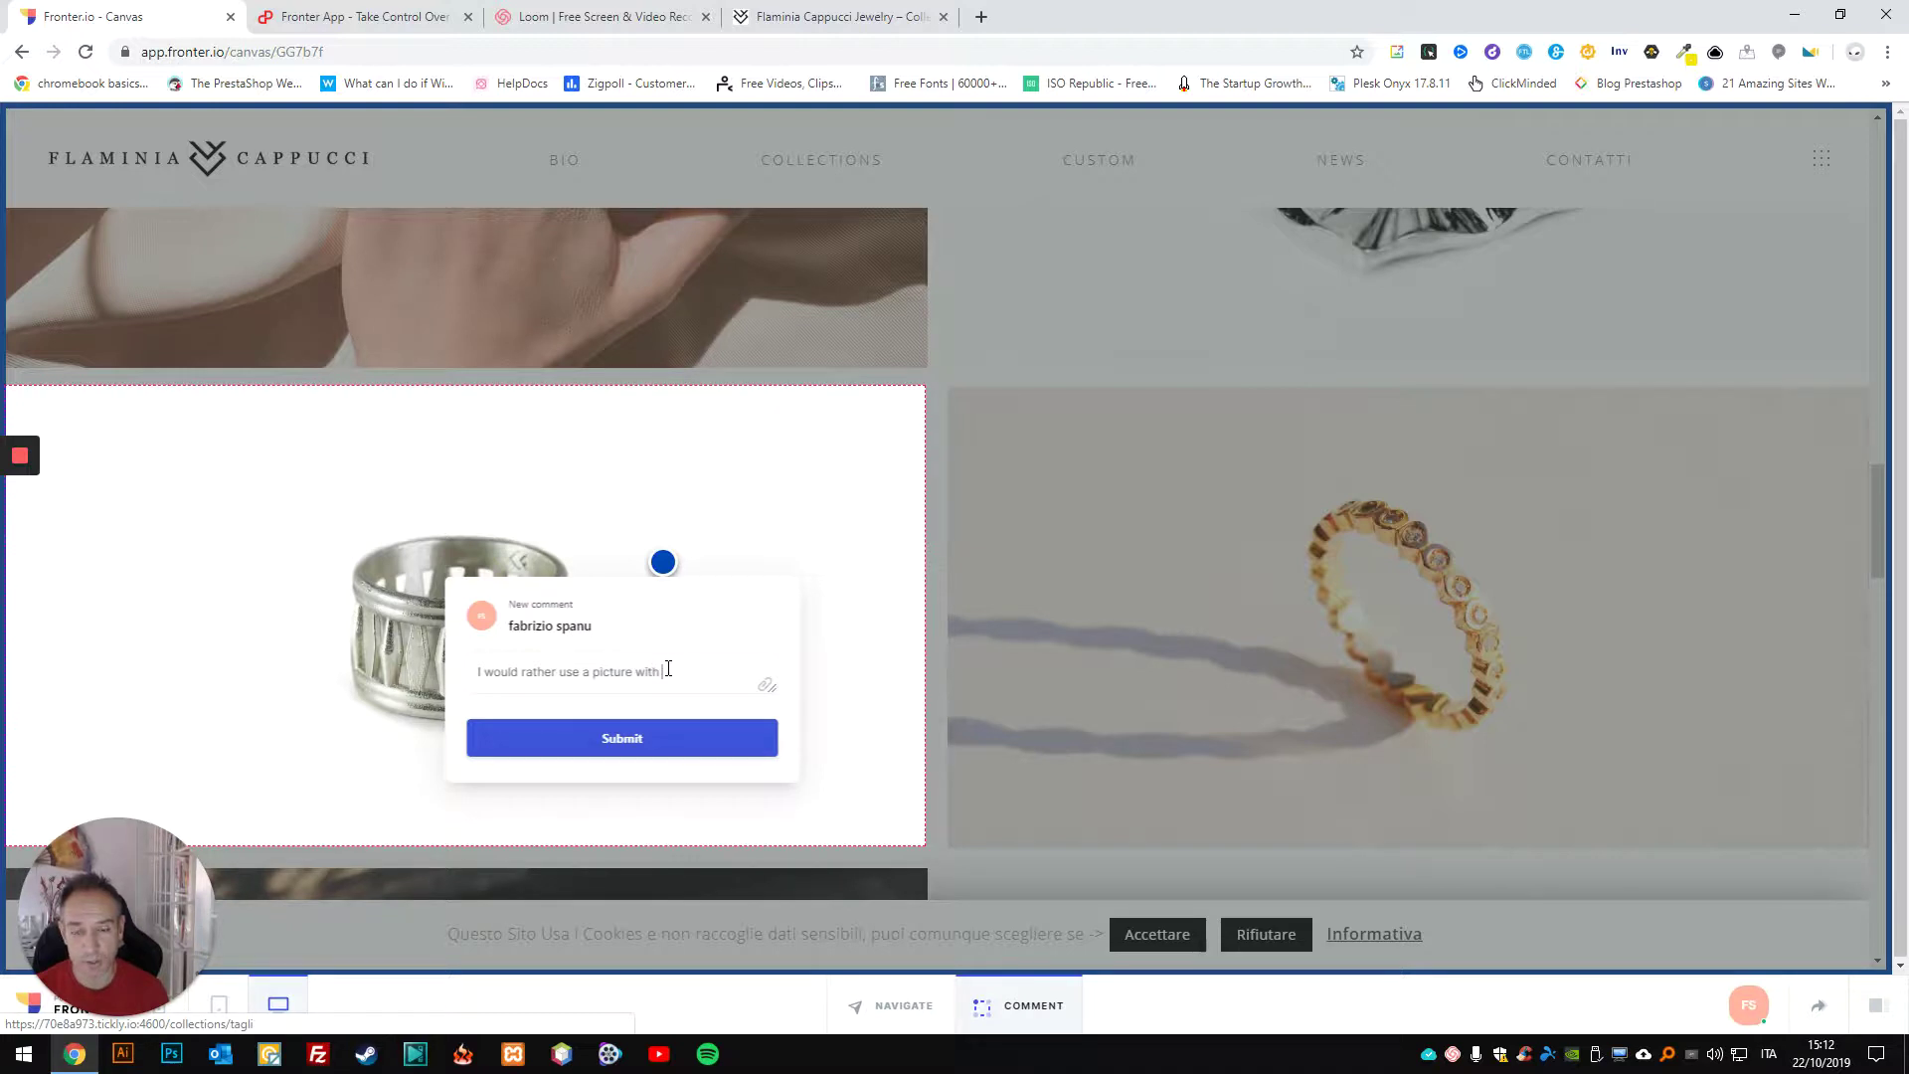
{"action": "type", "text": "rather use a picture with more colours and mo"}
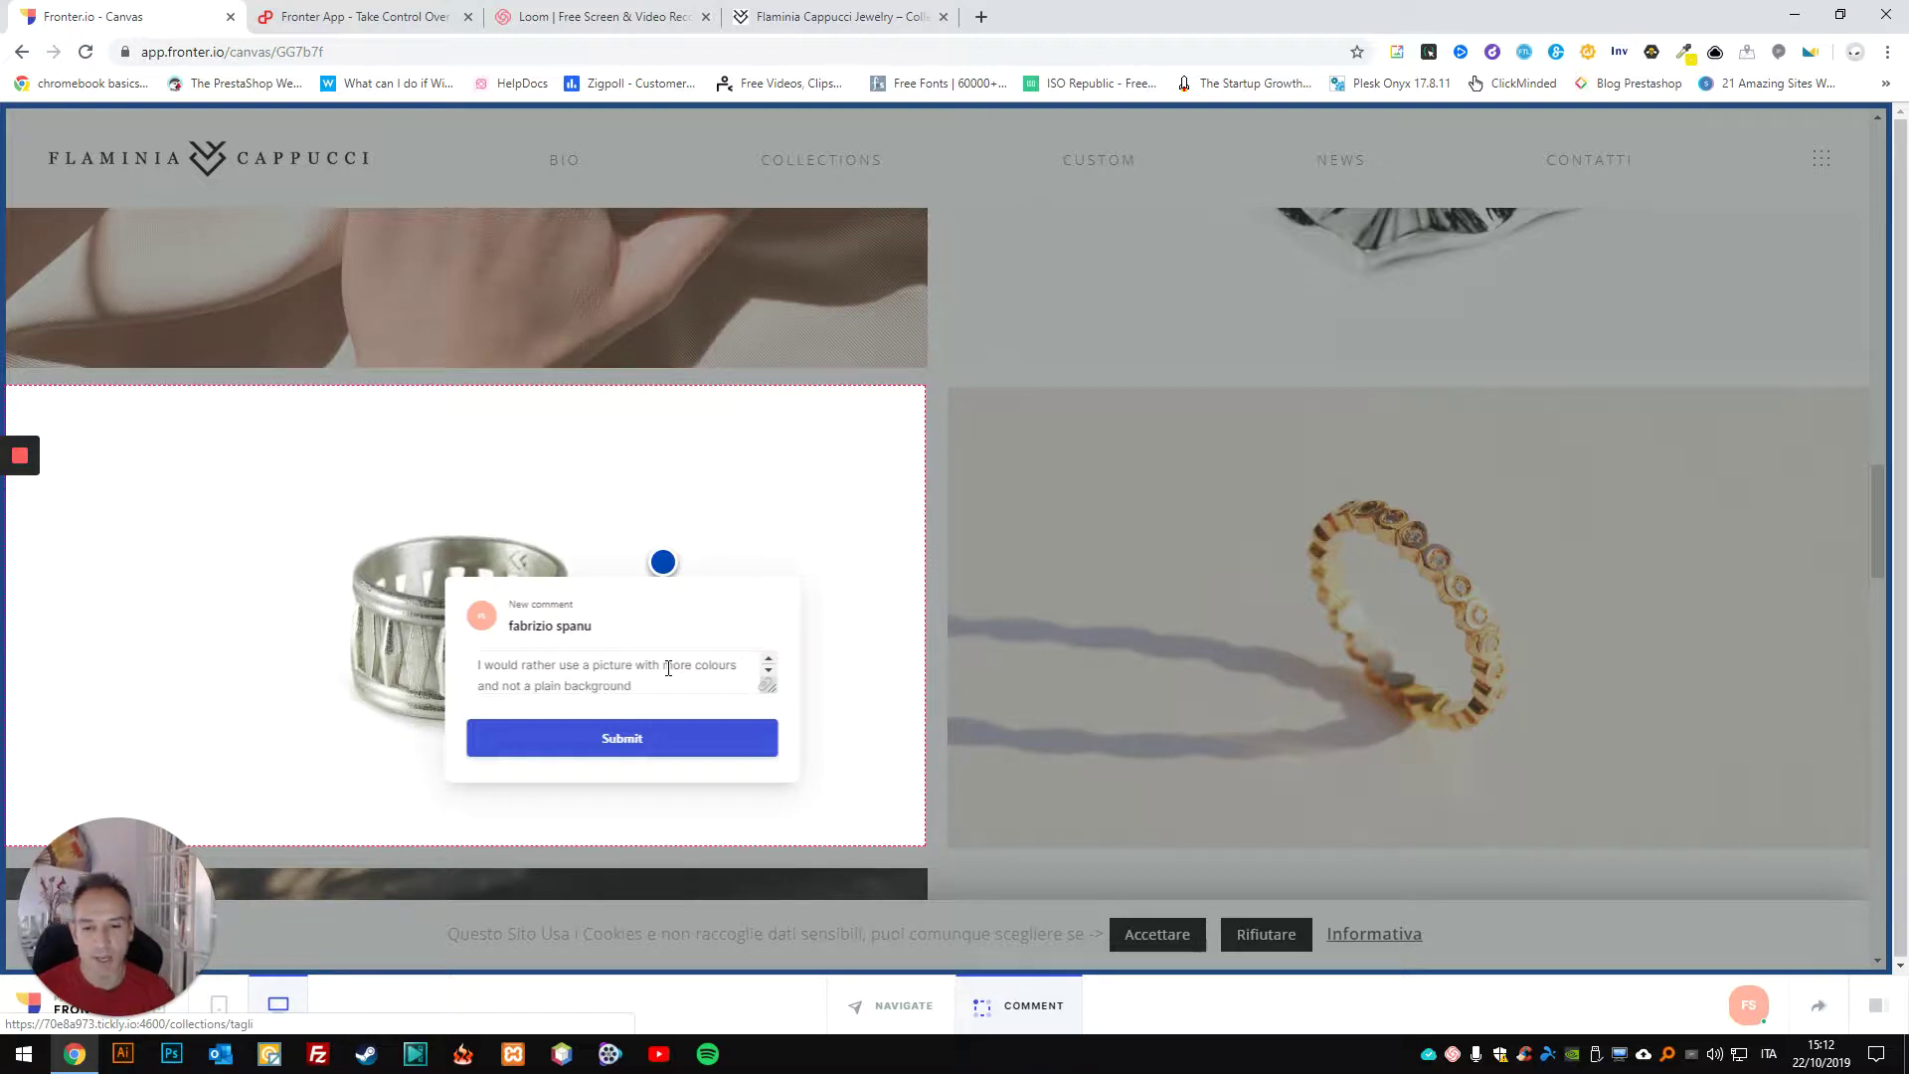
{"action": "left_click", "coordinate": [602, 741]}
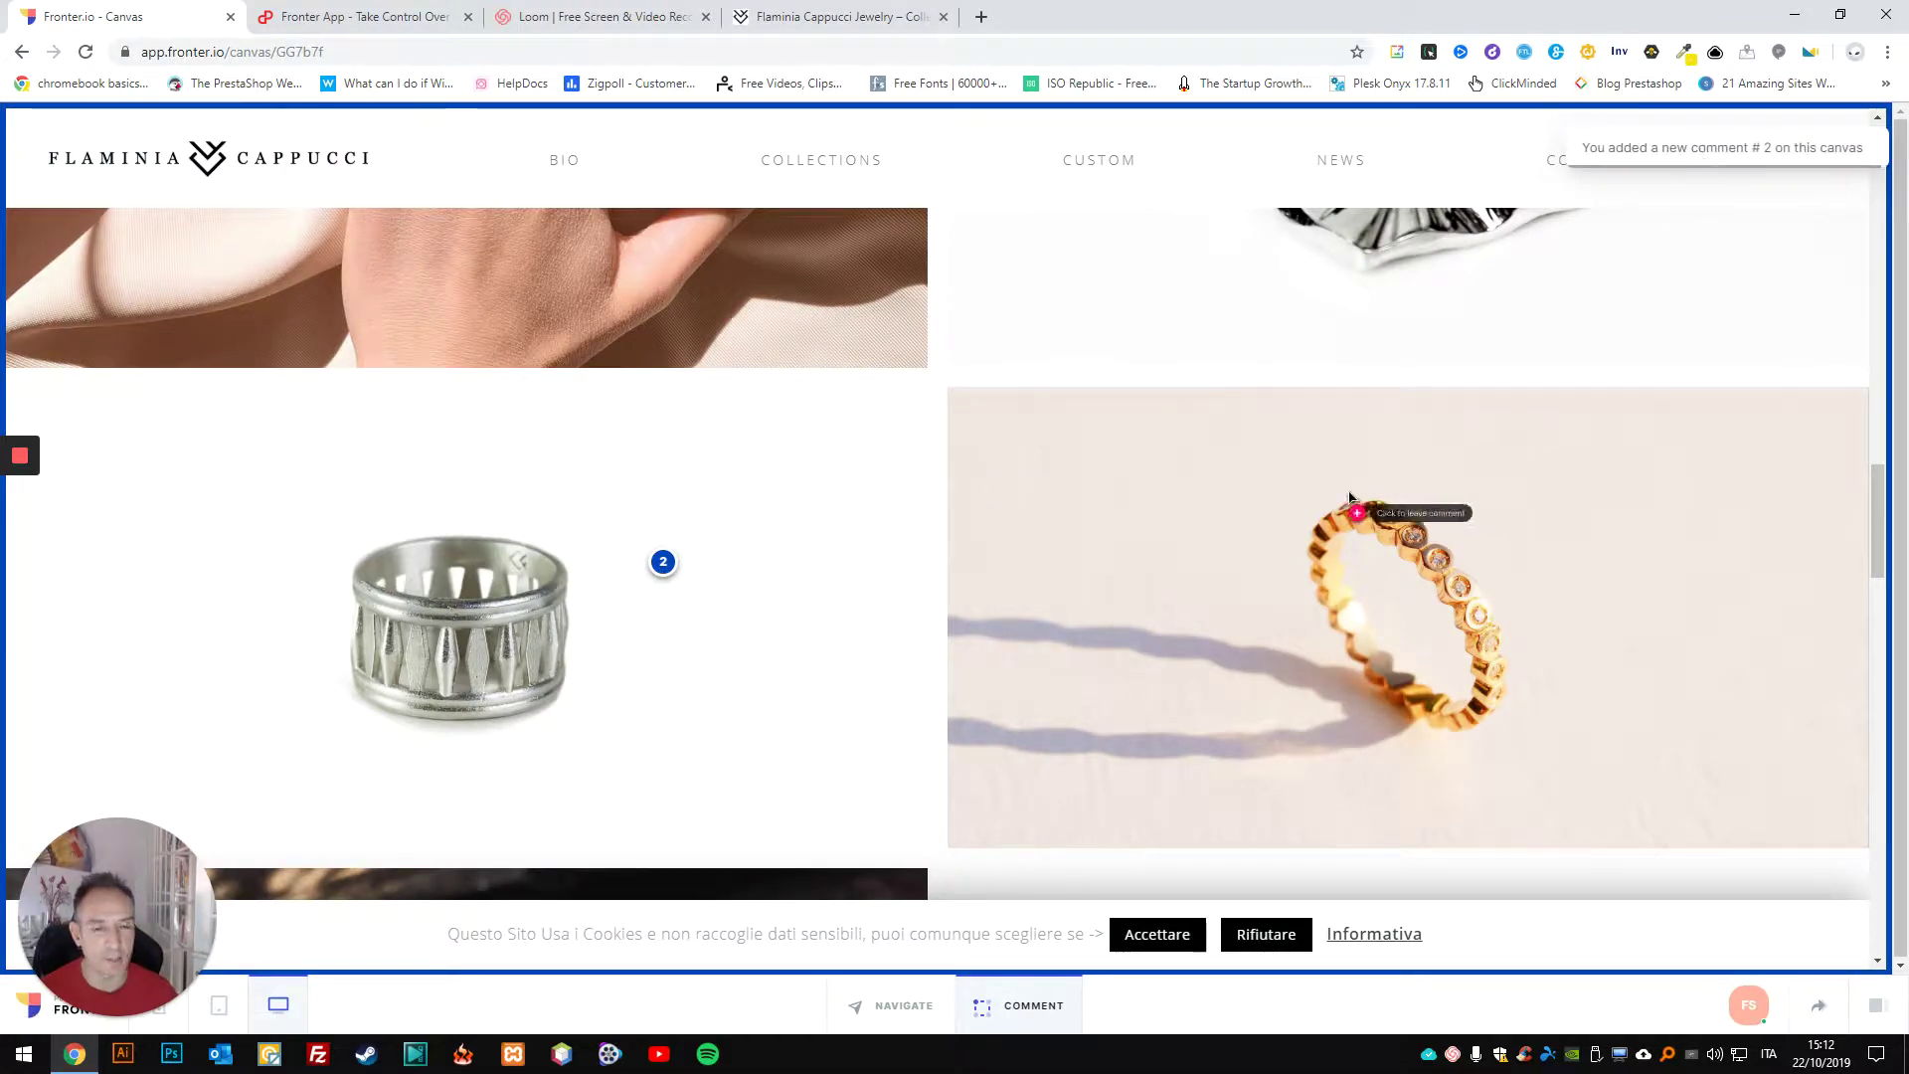
Step: Start a comment on the homepage slider reading "This Slider is very nice but i would recommend to check this out --->>"
{"action": "scroll", "coordinate": [1293, 497], "scroll_direction": "up", "scroll_amount": 10}
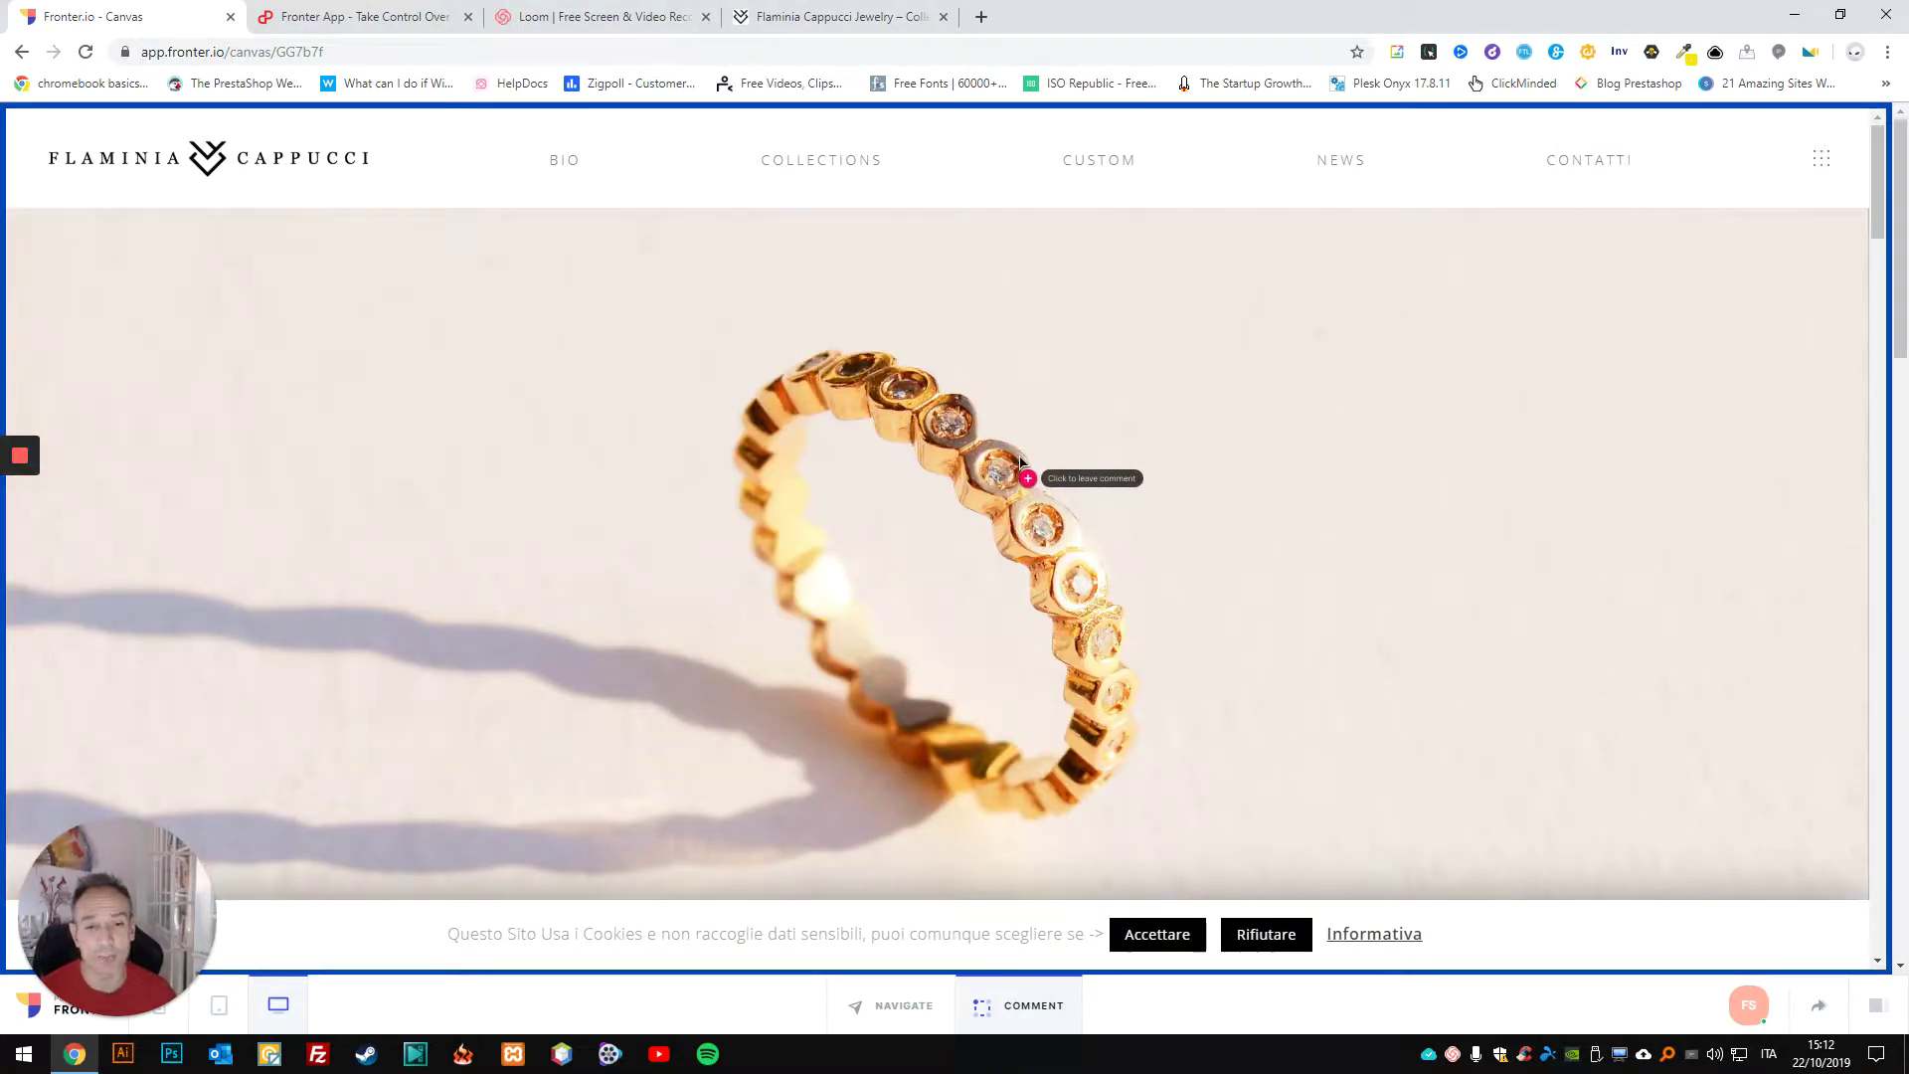
{"action": "left_click", "coordinate": [1023, 461]}
{"action": "type", "text": "T"}
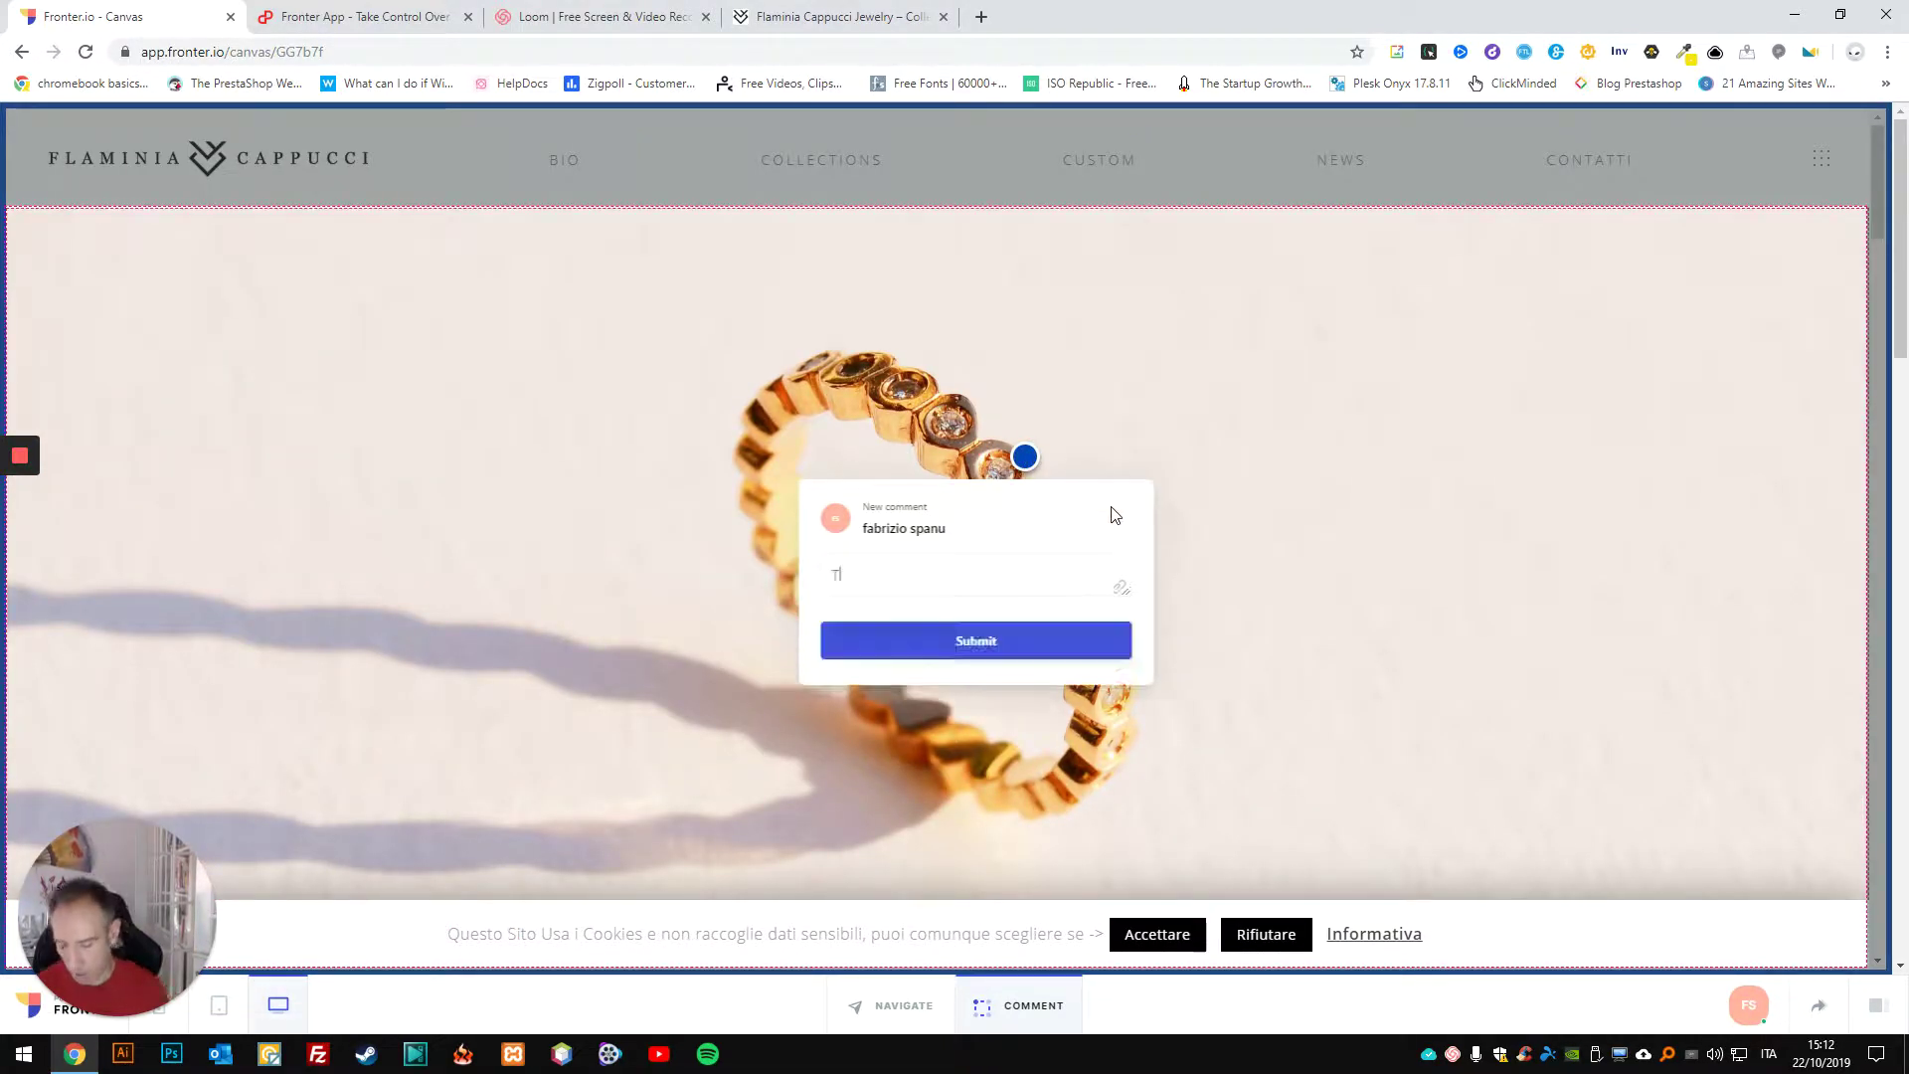
{"action": "type", "text": "his Slider is very nice but i wou"}
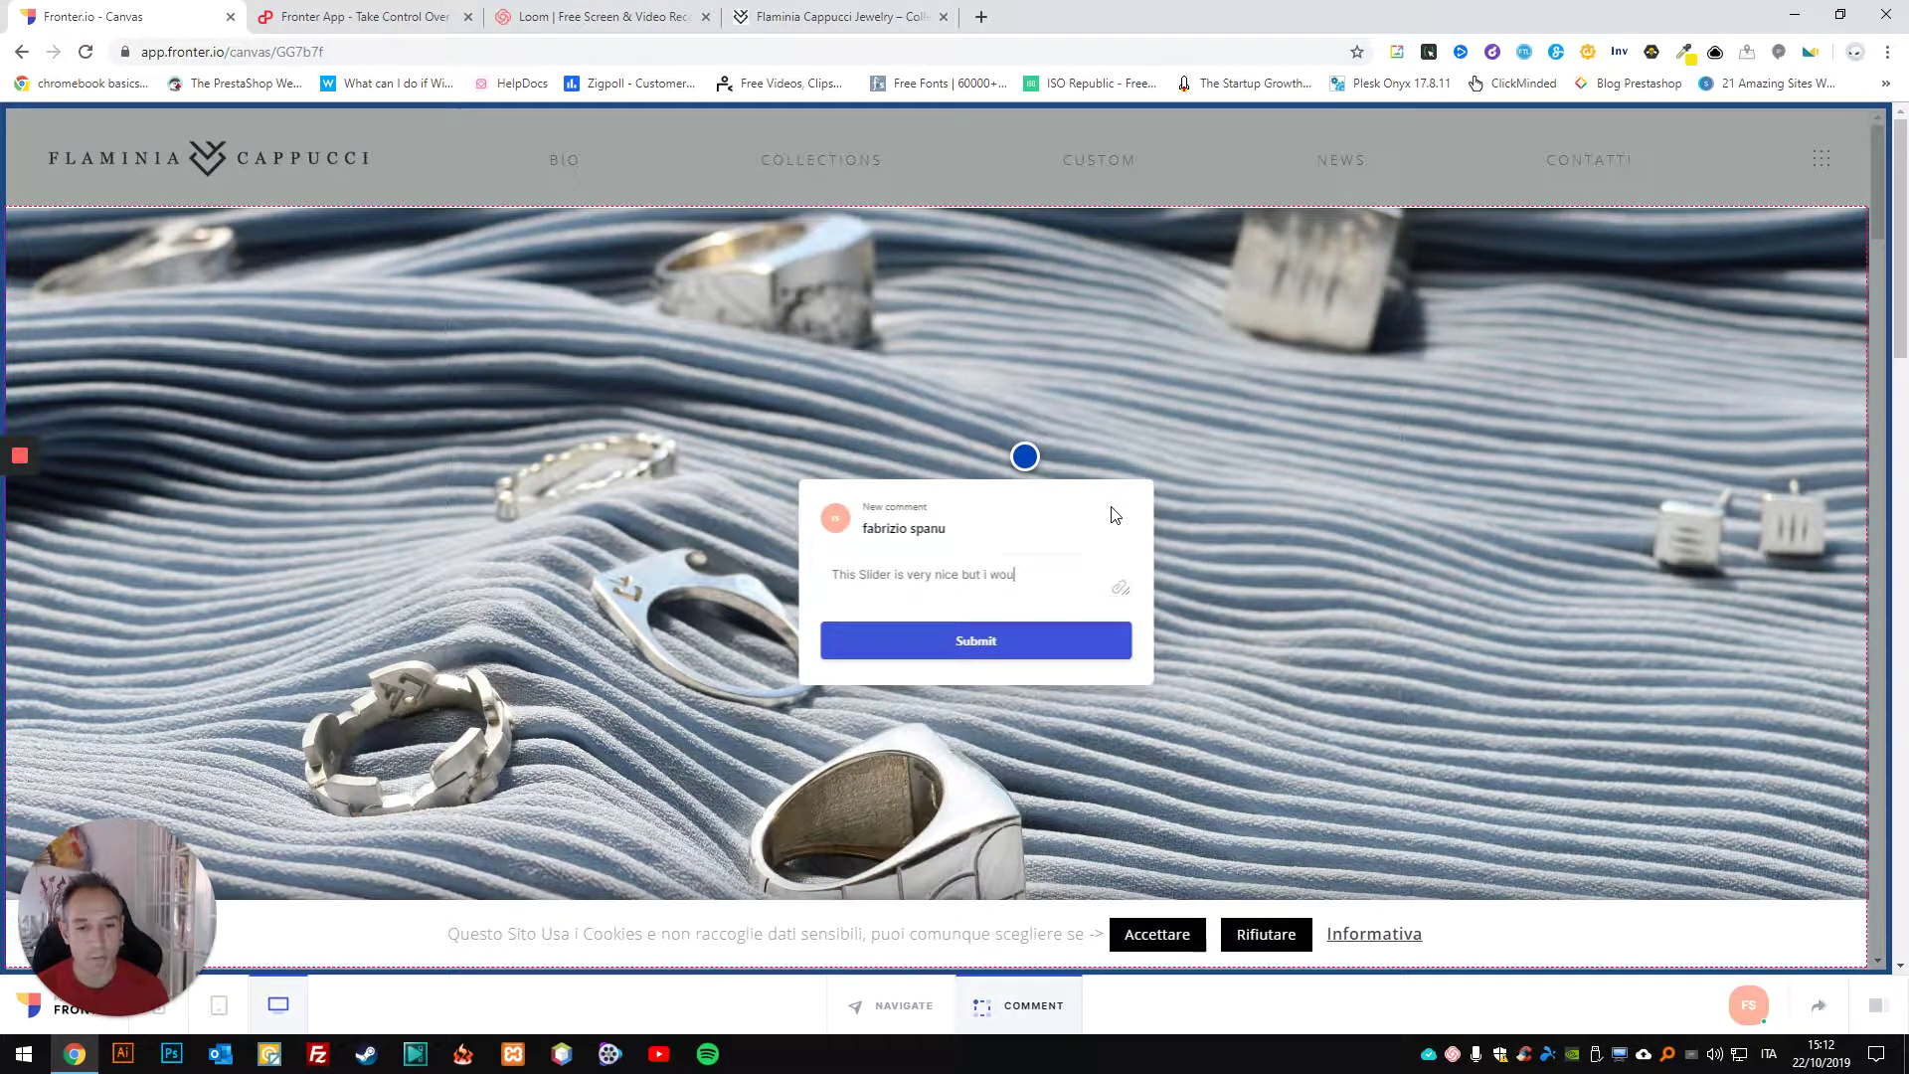
{"action": "type", "text": "ld rec"}
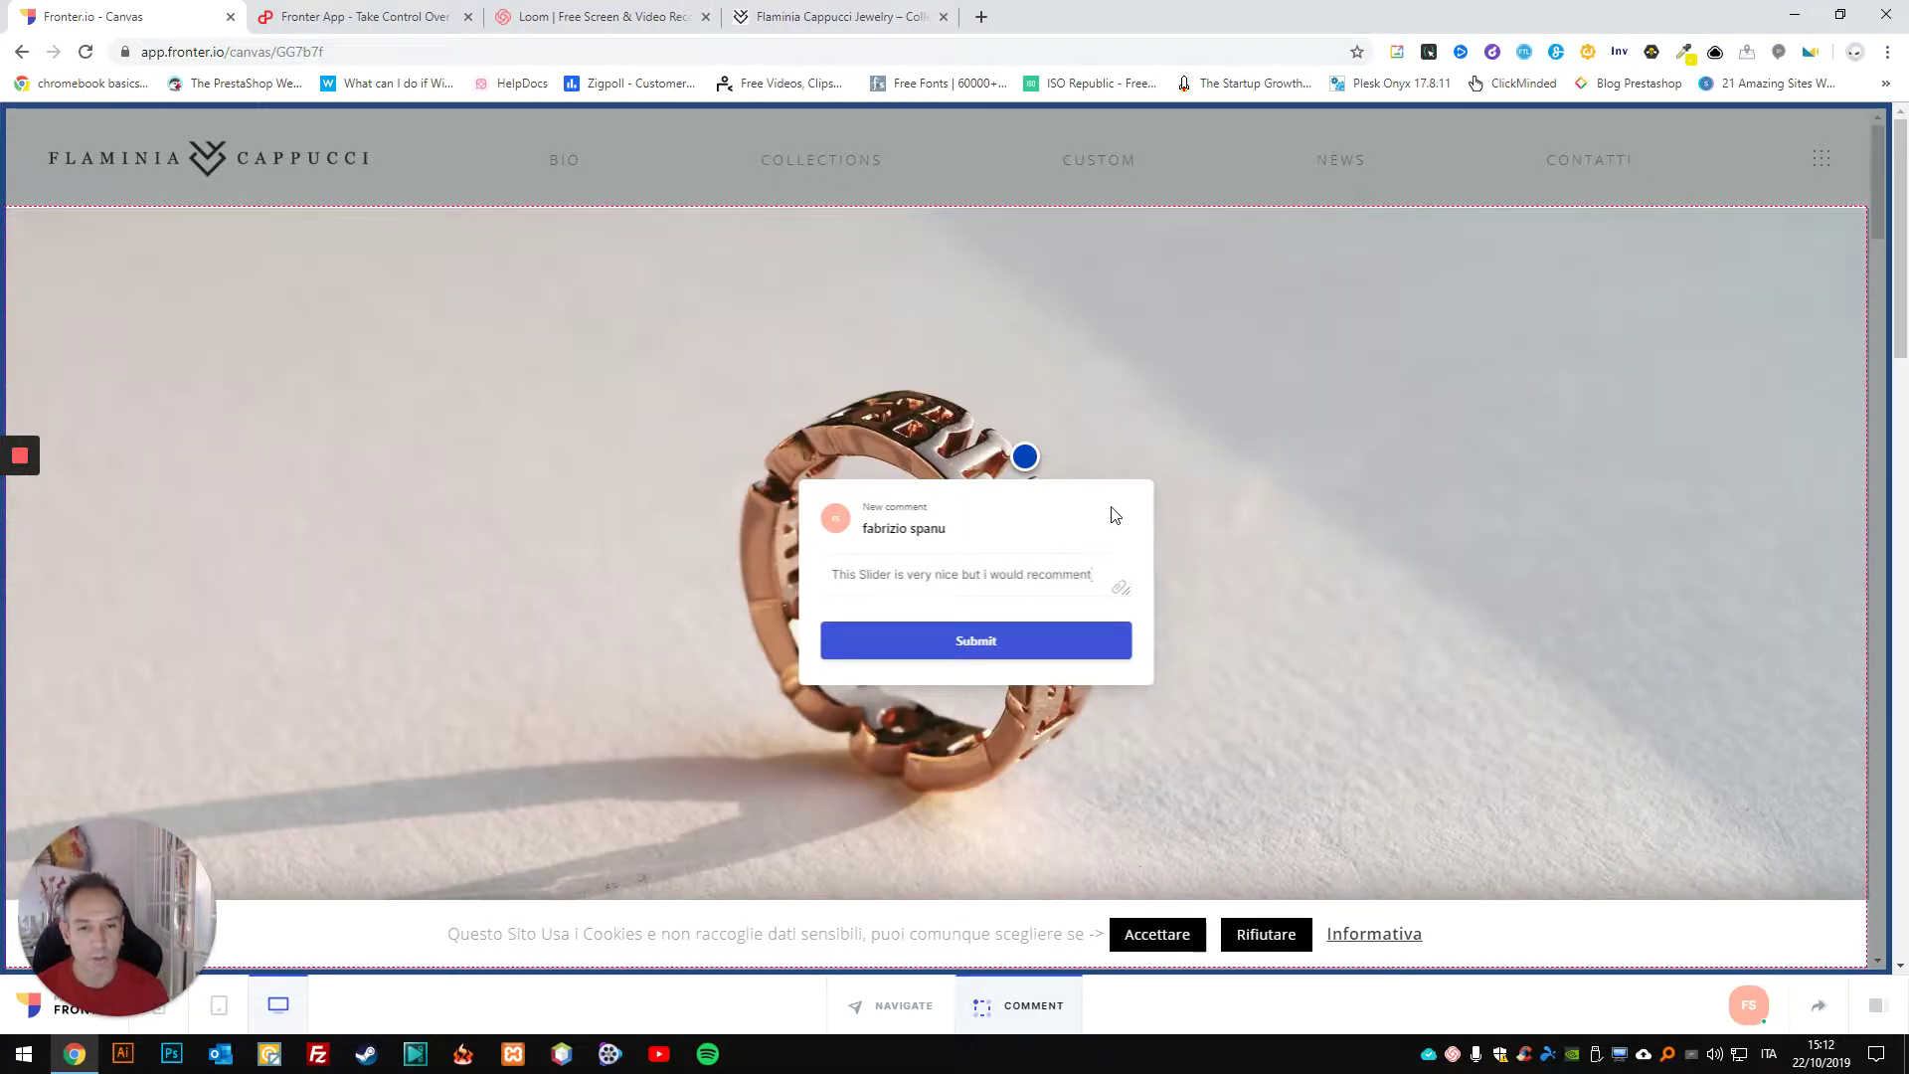
{"action": "type", "text": "ommend to check this out"}
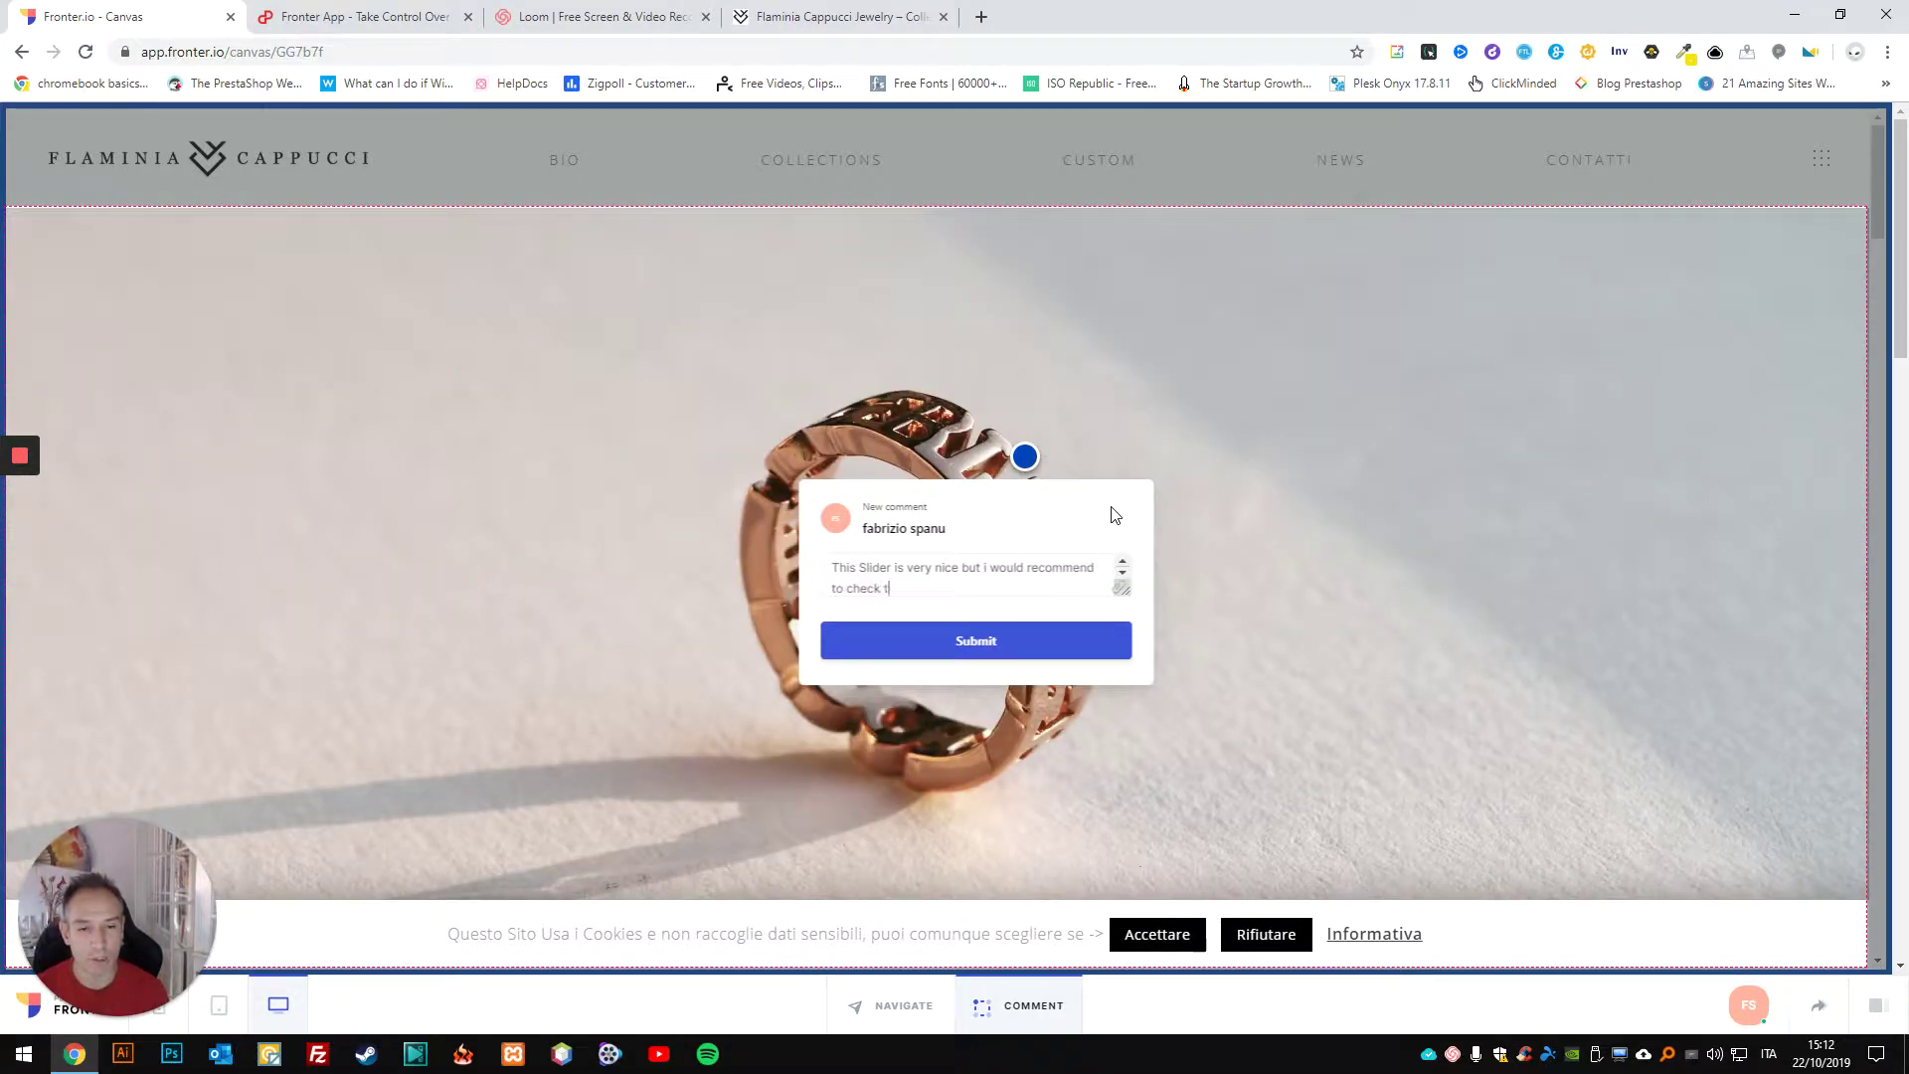
{"action": "type", "text": " --->>"}
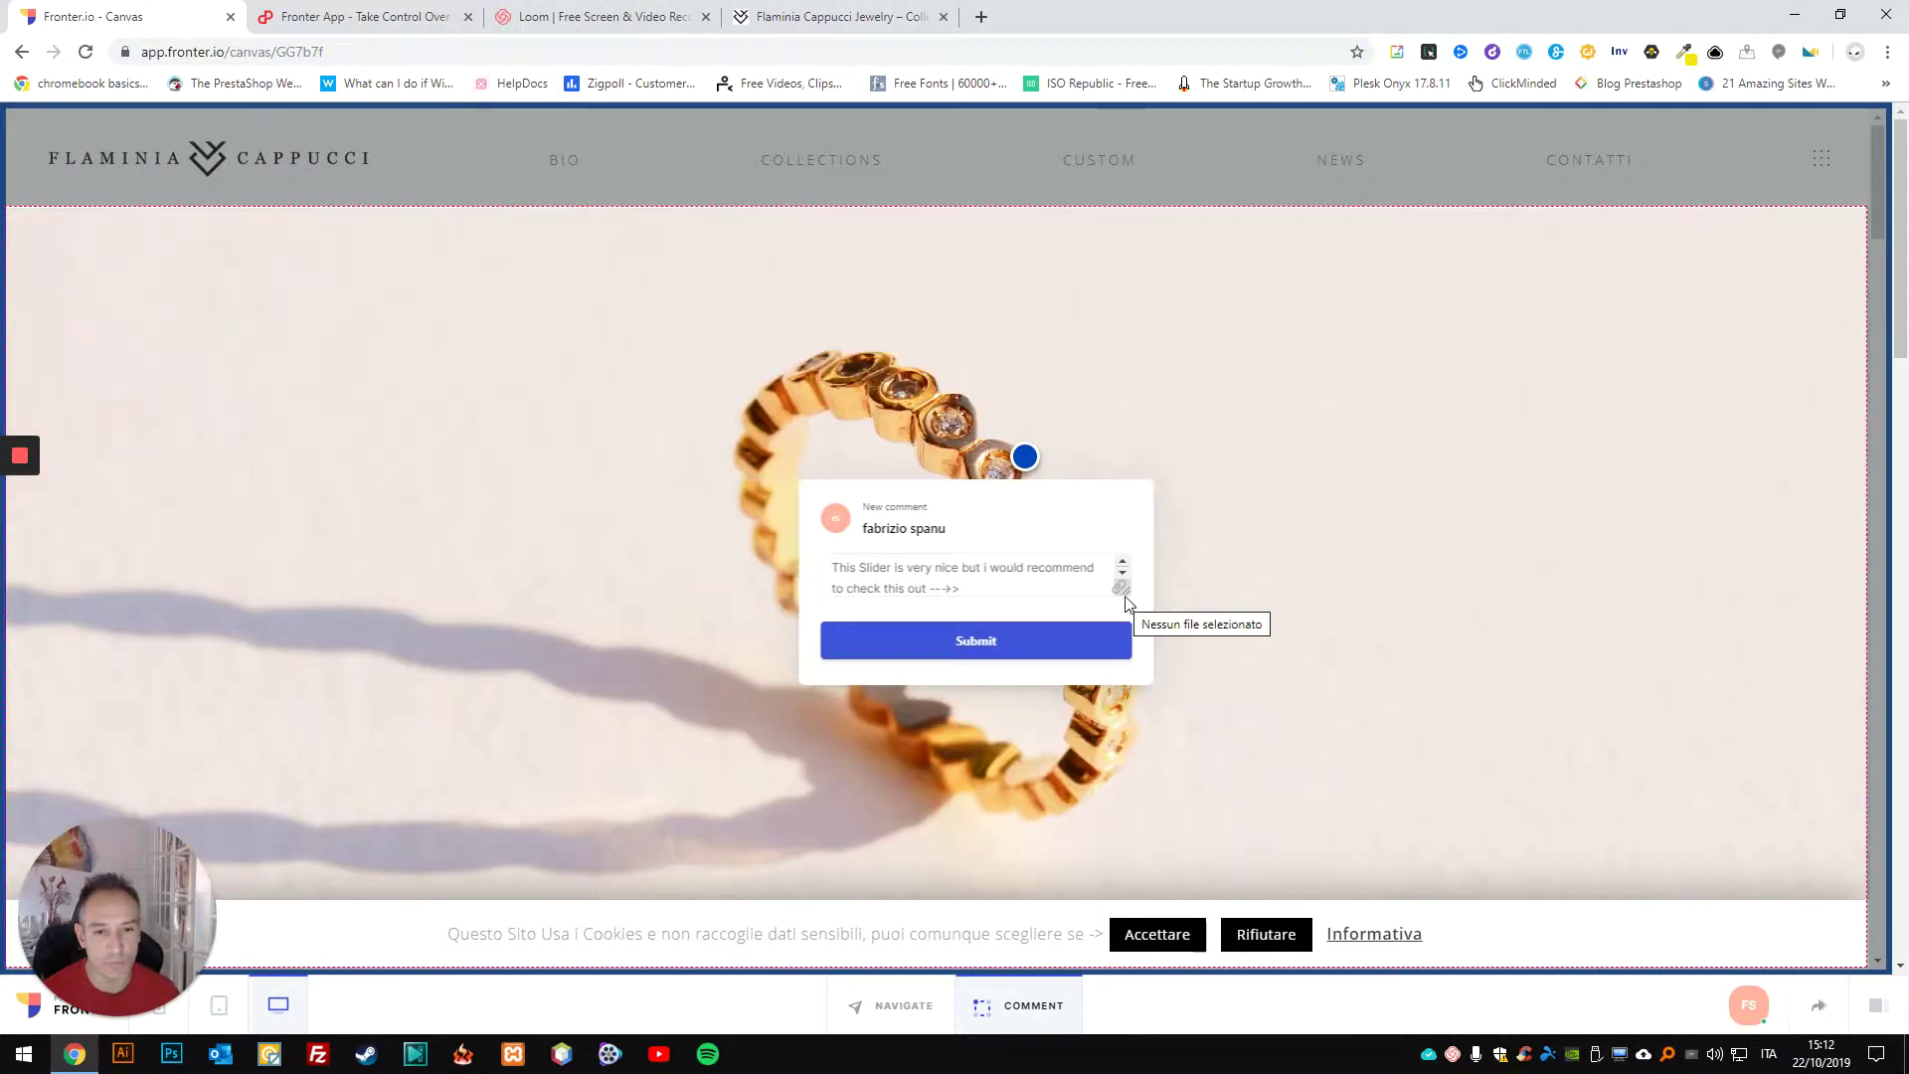
Step: Attach 99rs_logo.png from the Desktop folder to the homepage slider comment and submit it
{"action": "left_click", "coordinate": [1121, 588]}
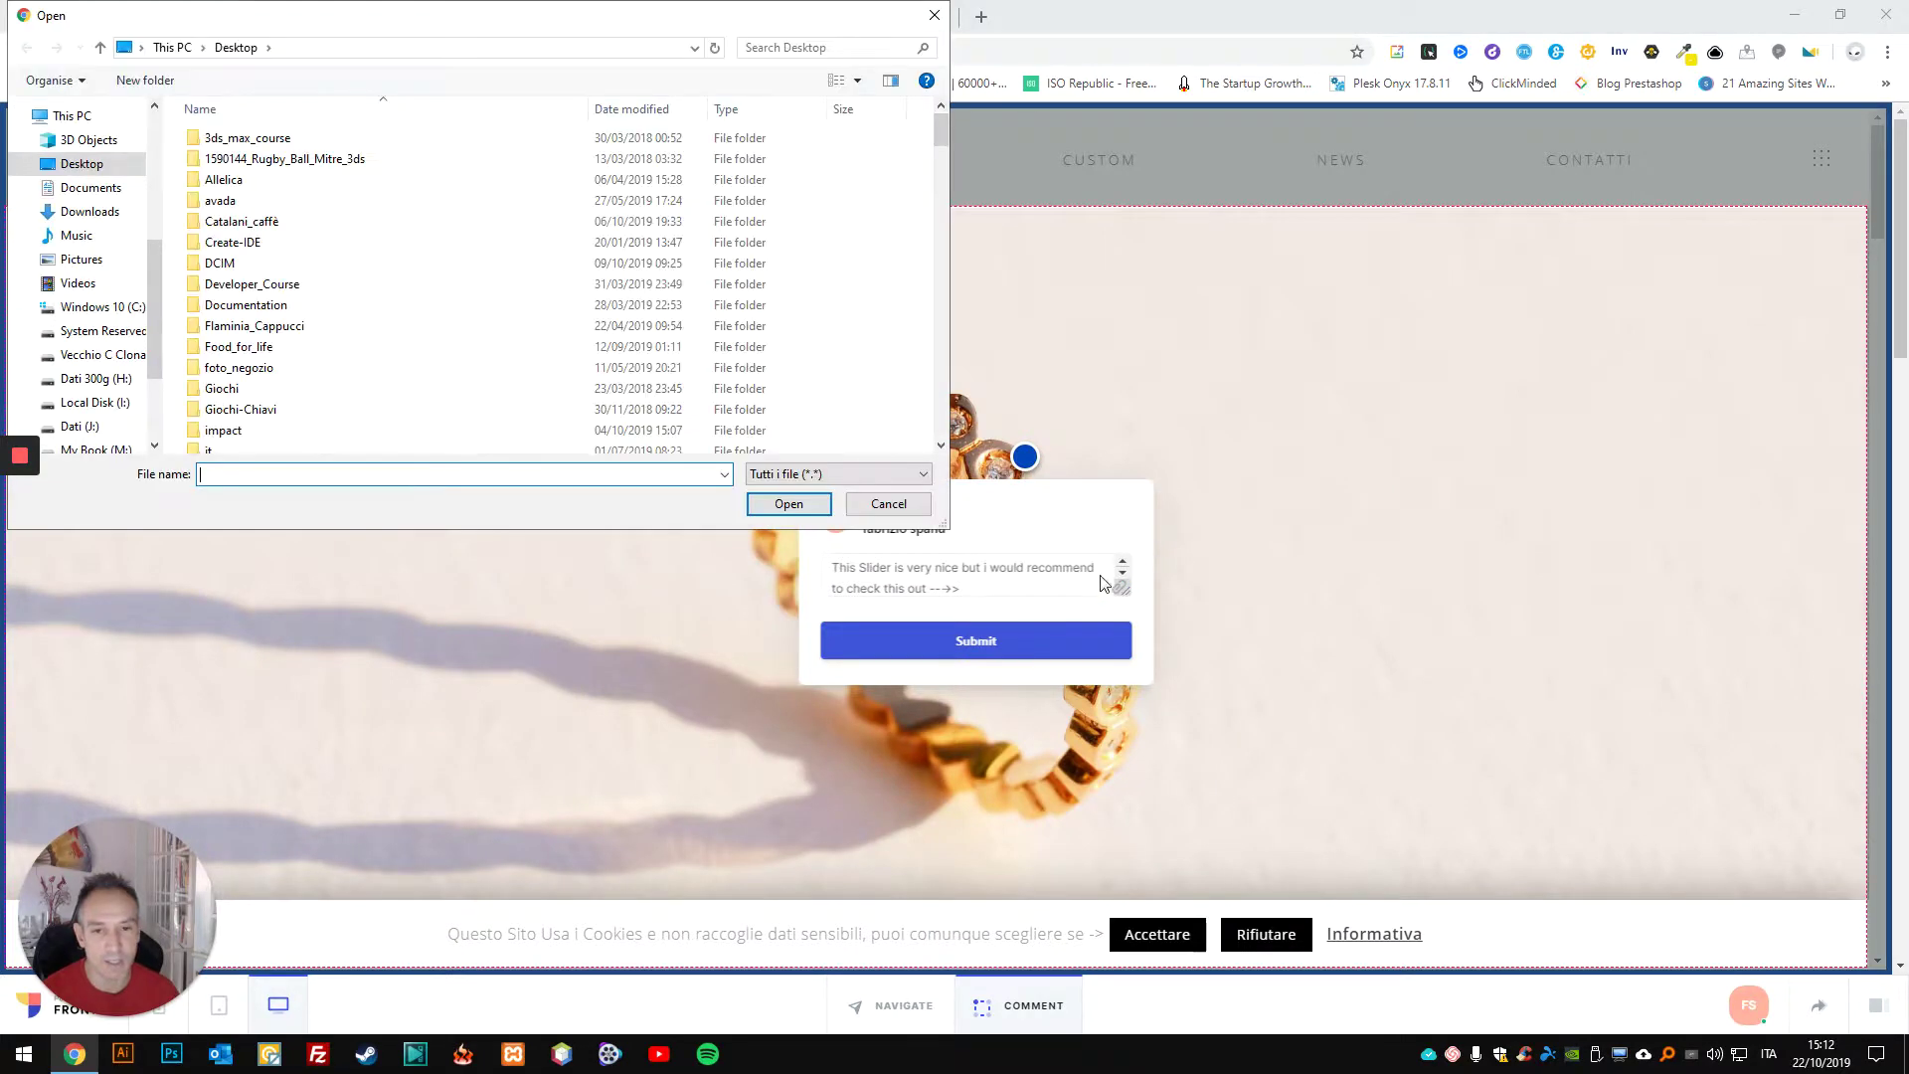
{"action": "left_click_drag", "start_coordinate": [943, 134], "coordinate": [935, 199]}
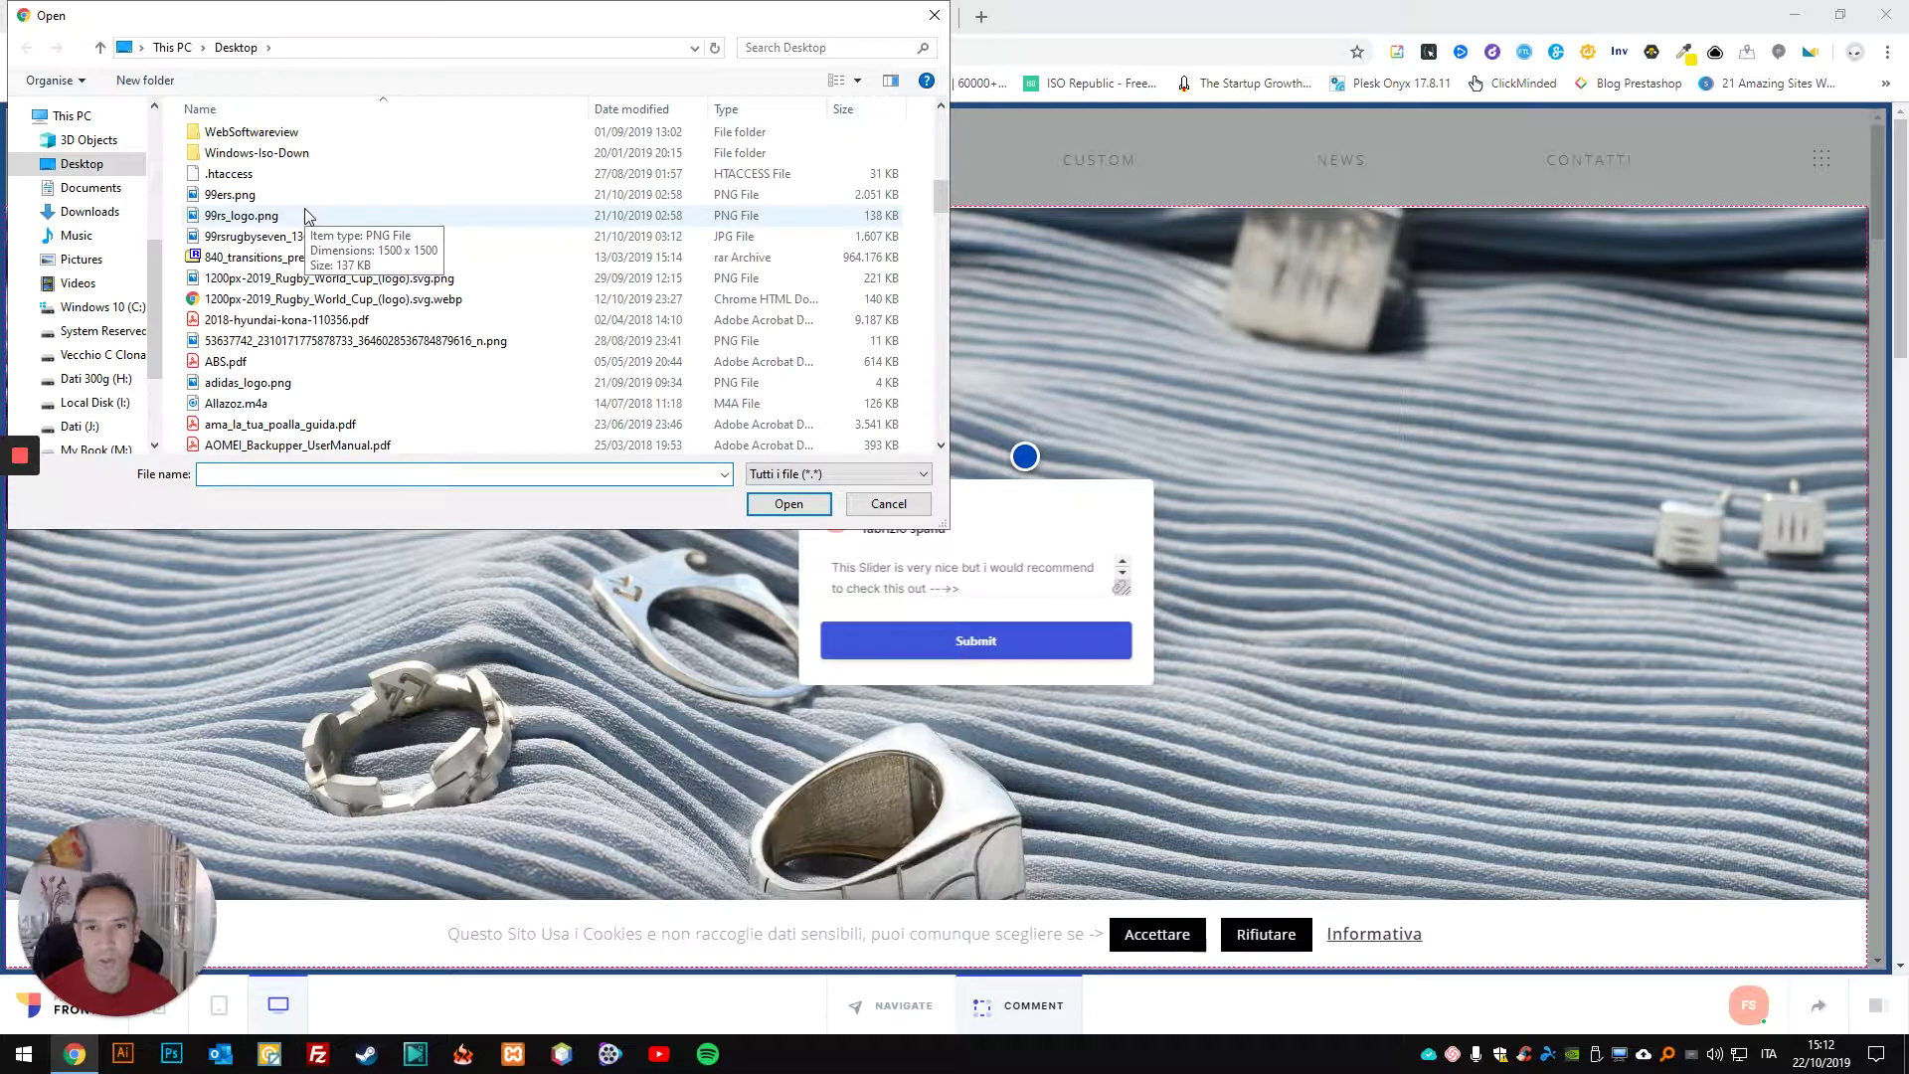
{"action": "left_click", "coordinate": [308, 216]}
{"action": "left_click", "coordinate": [789, 503]}
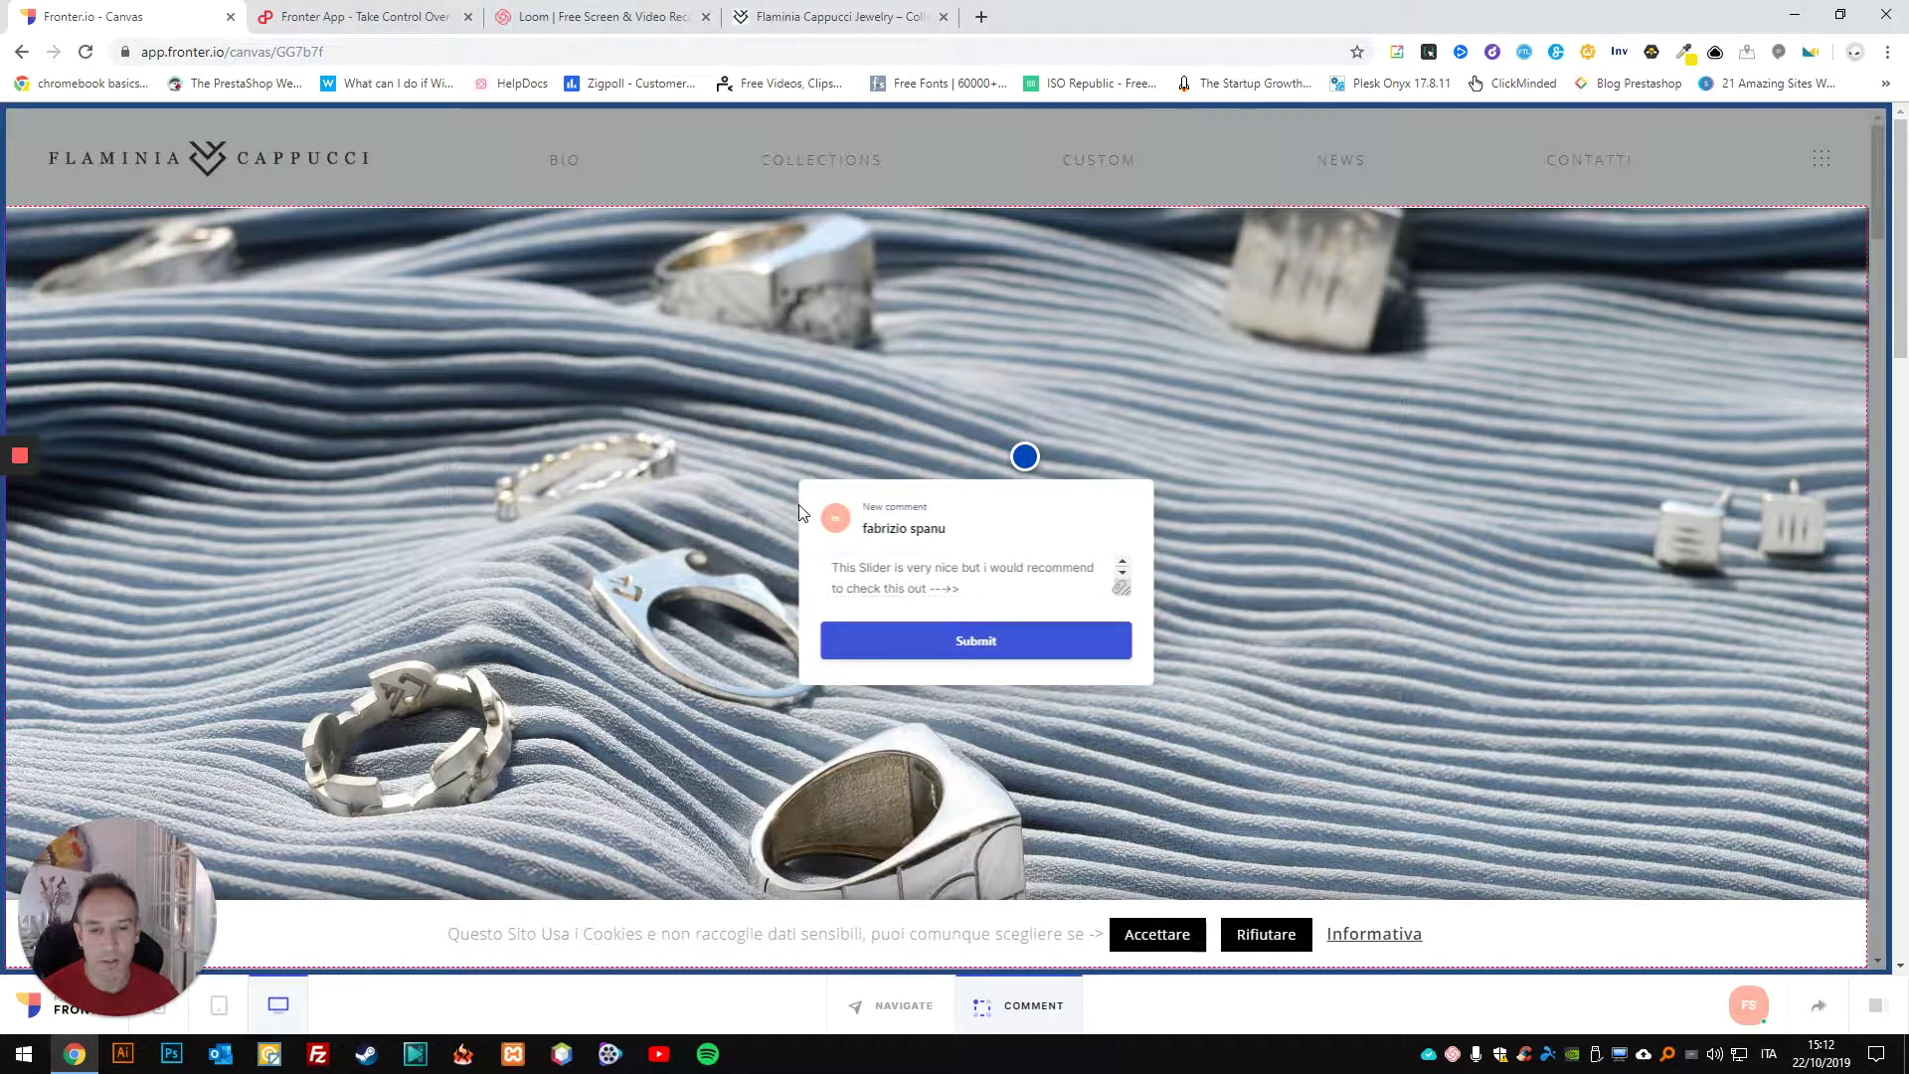
{"action": "left_click", "coordinate": [980, 644]}
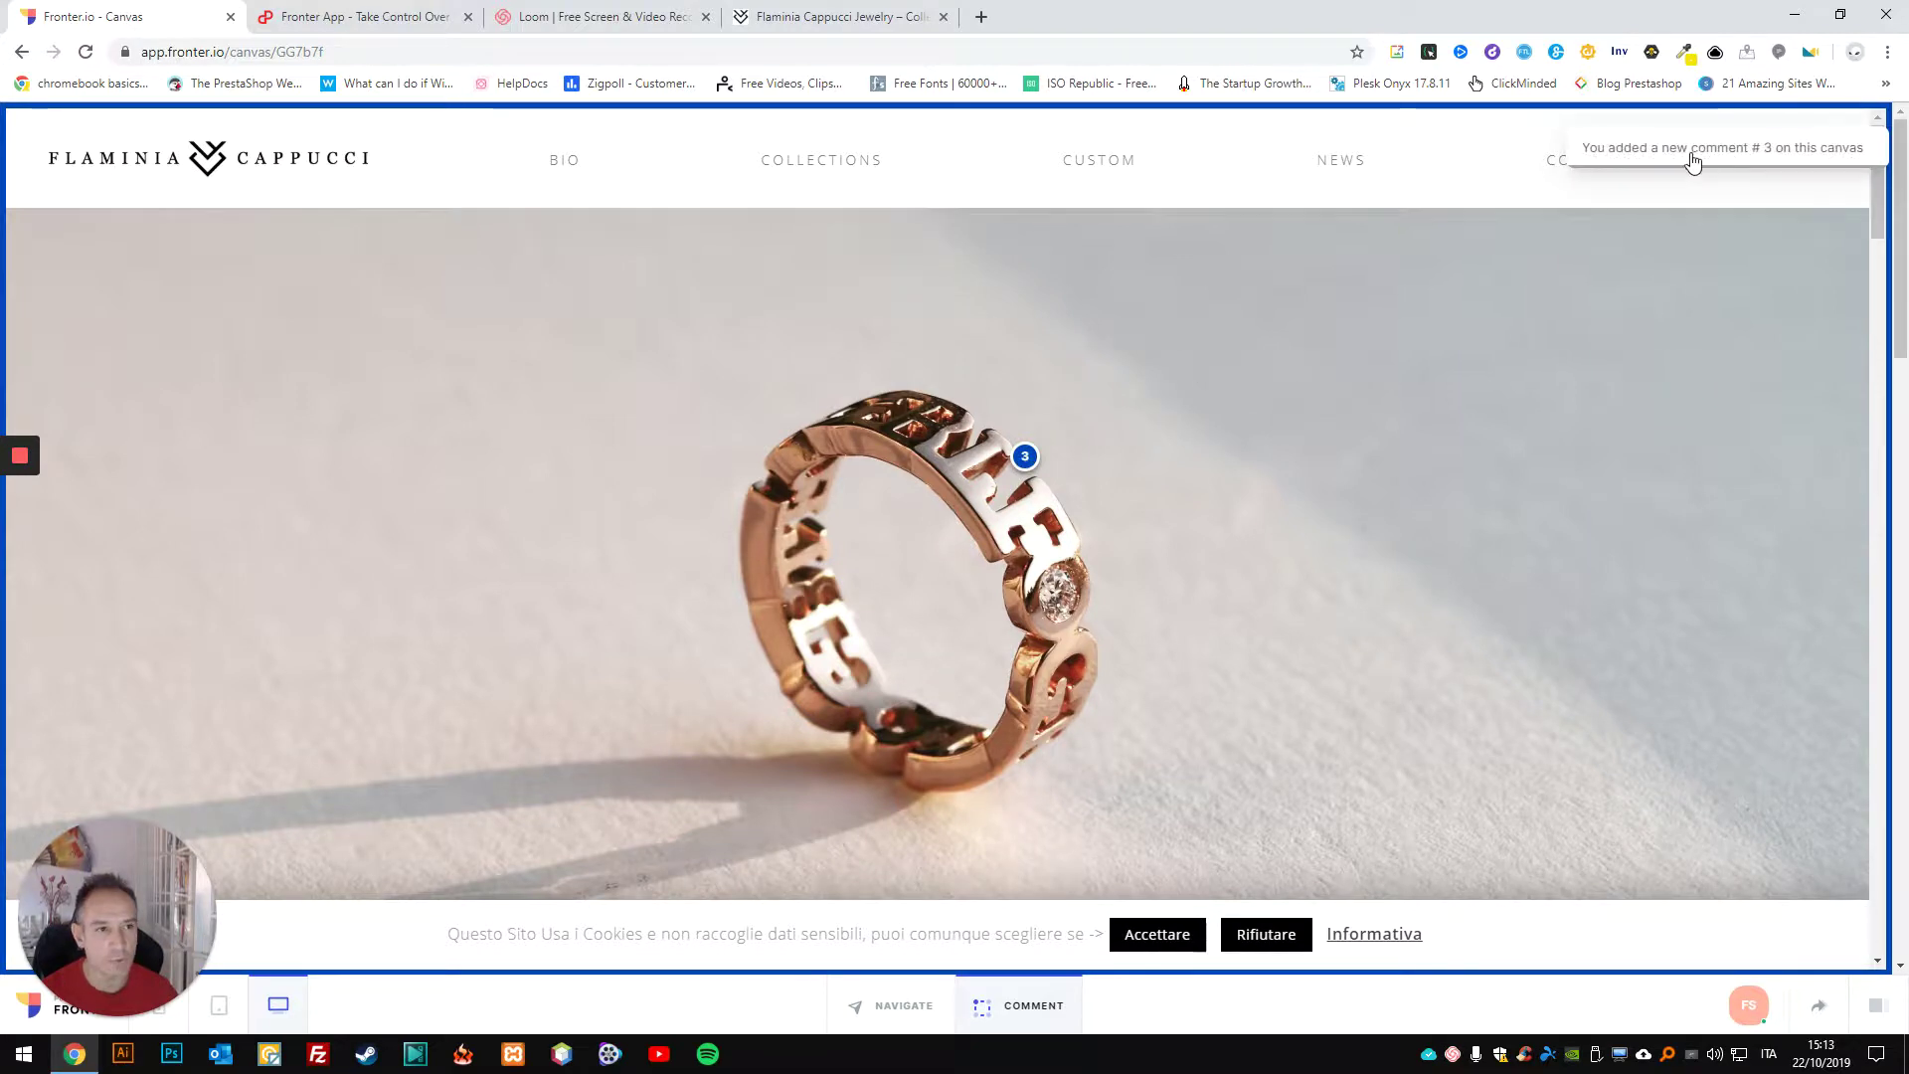
Step: Open the slider comment from the comment list, view its attached logo image, and return to the canvas
{"action": "left_click", "coordinate": [1879, 1005]}
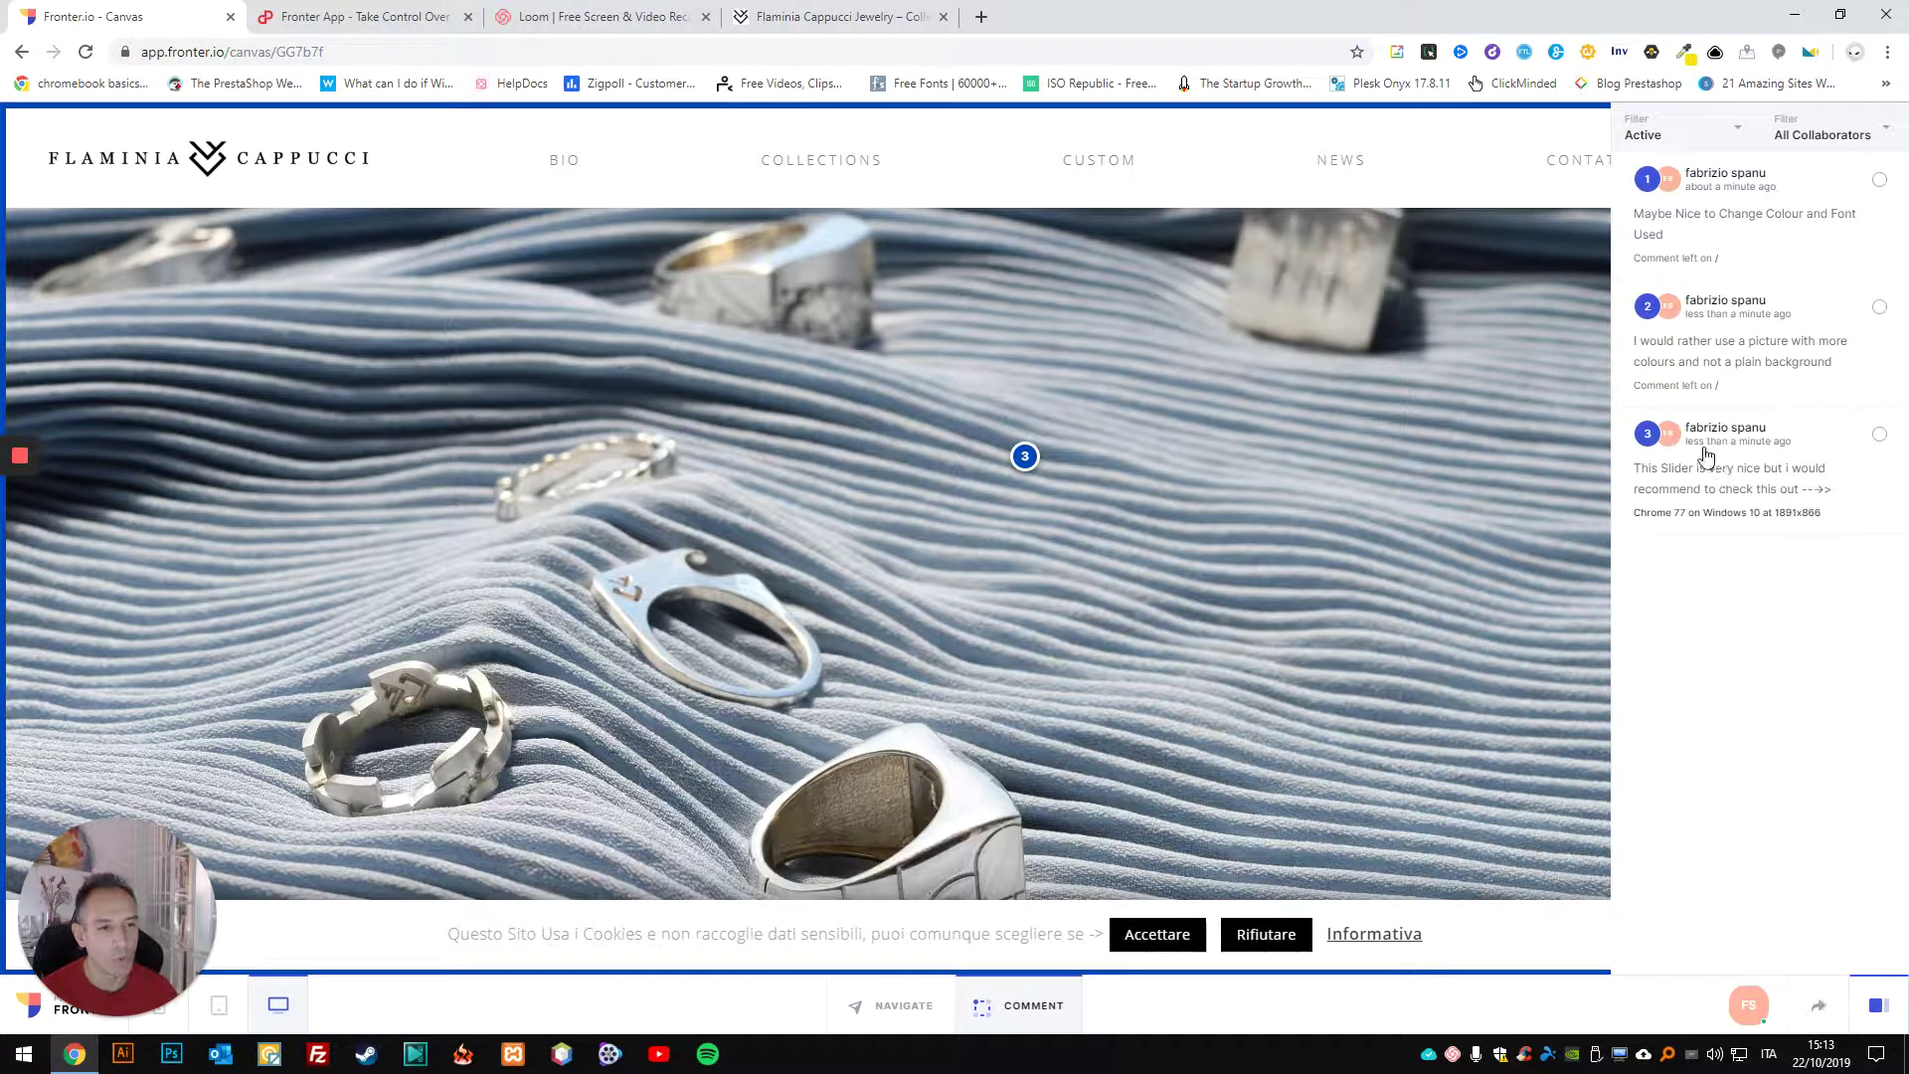
{"action": "left_click", "coordinate": [1879, 433]}
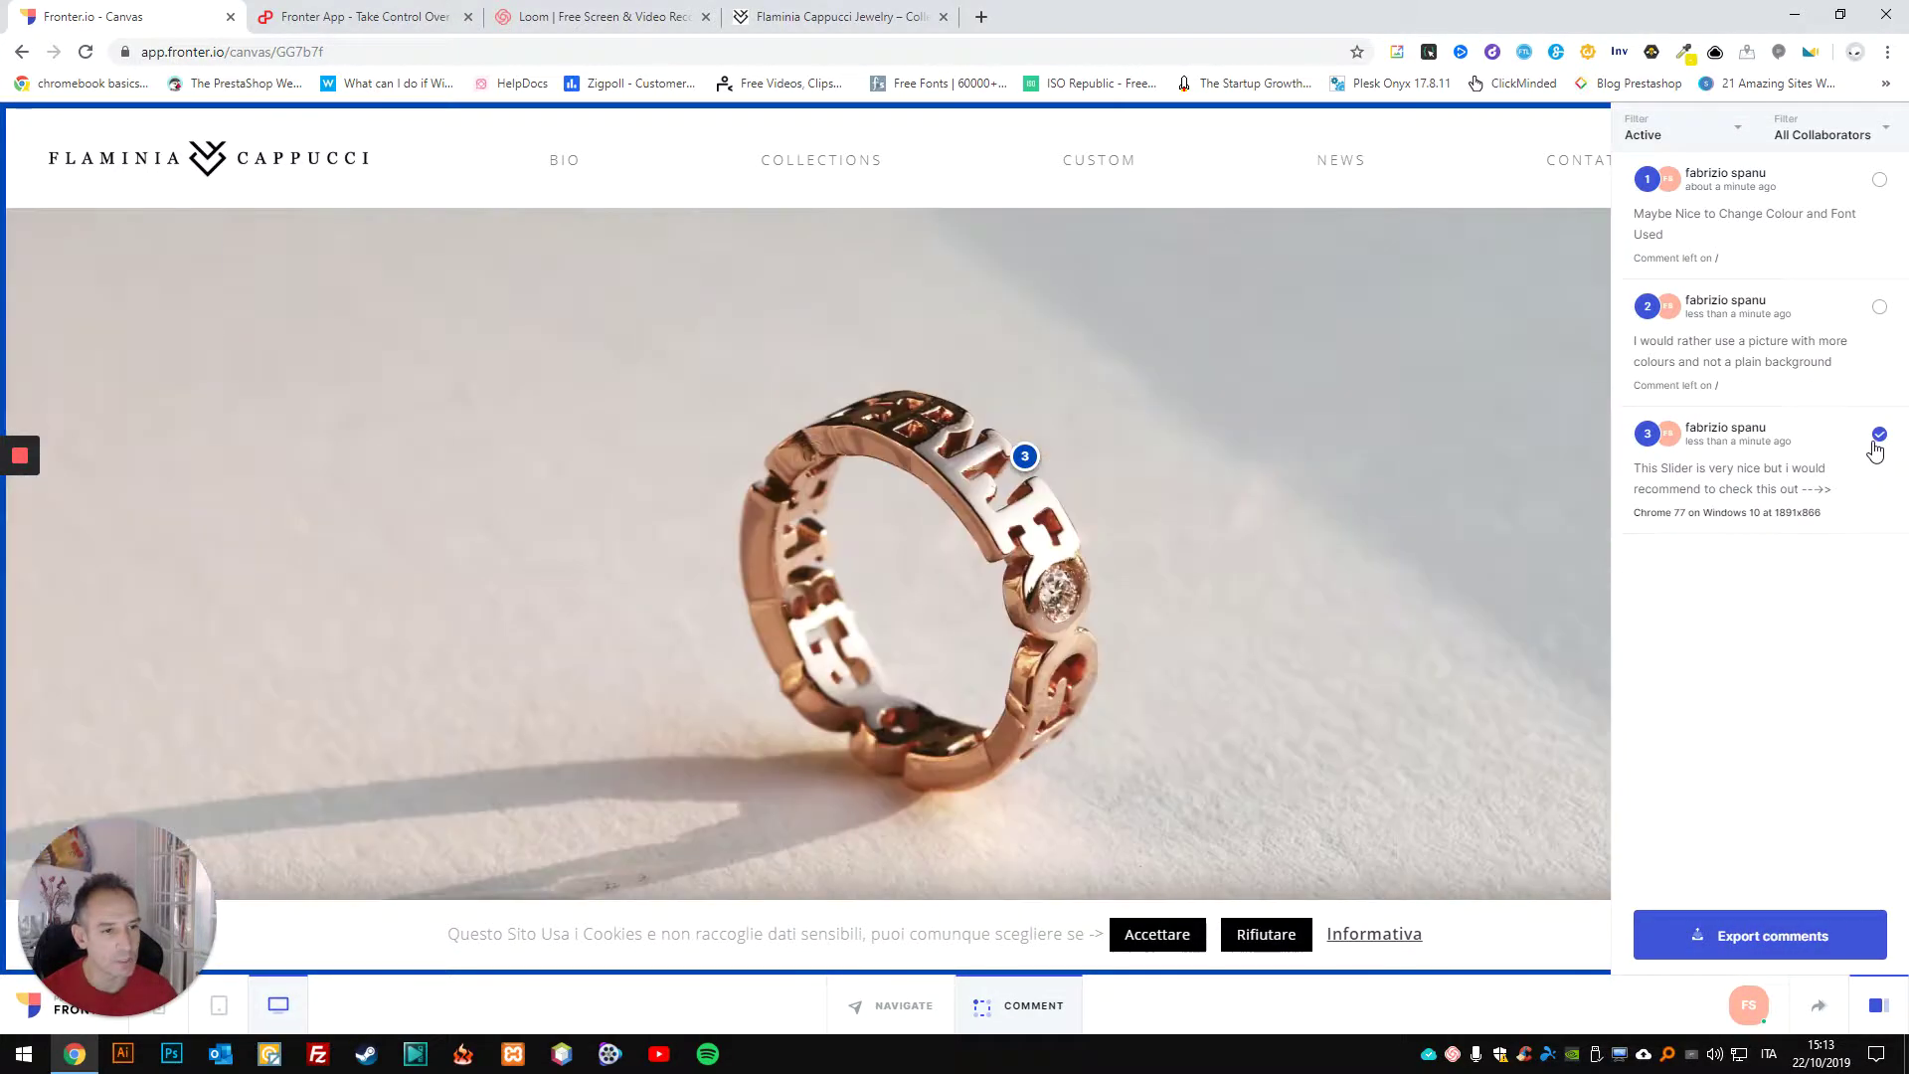
{"action": "left_click", "coordinate": [1656, 436]}
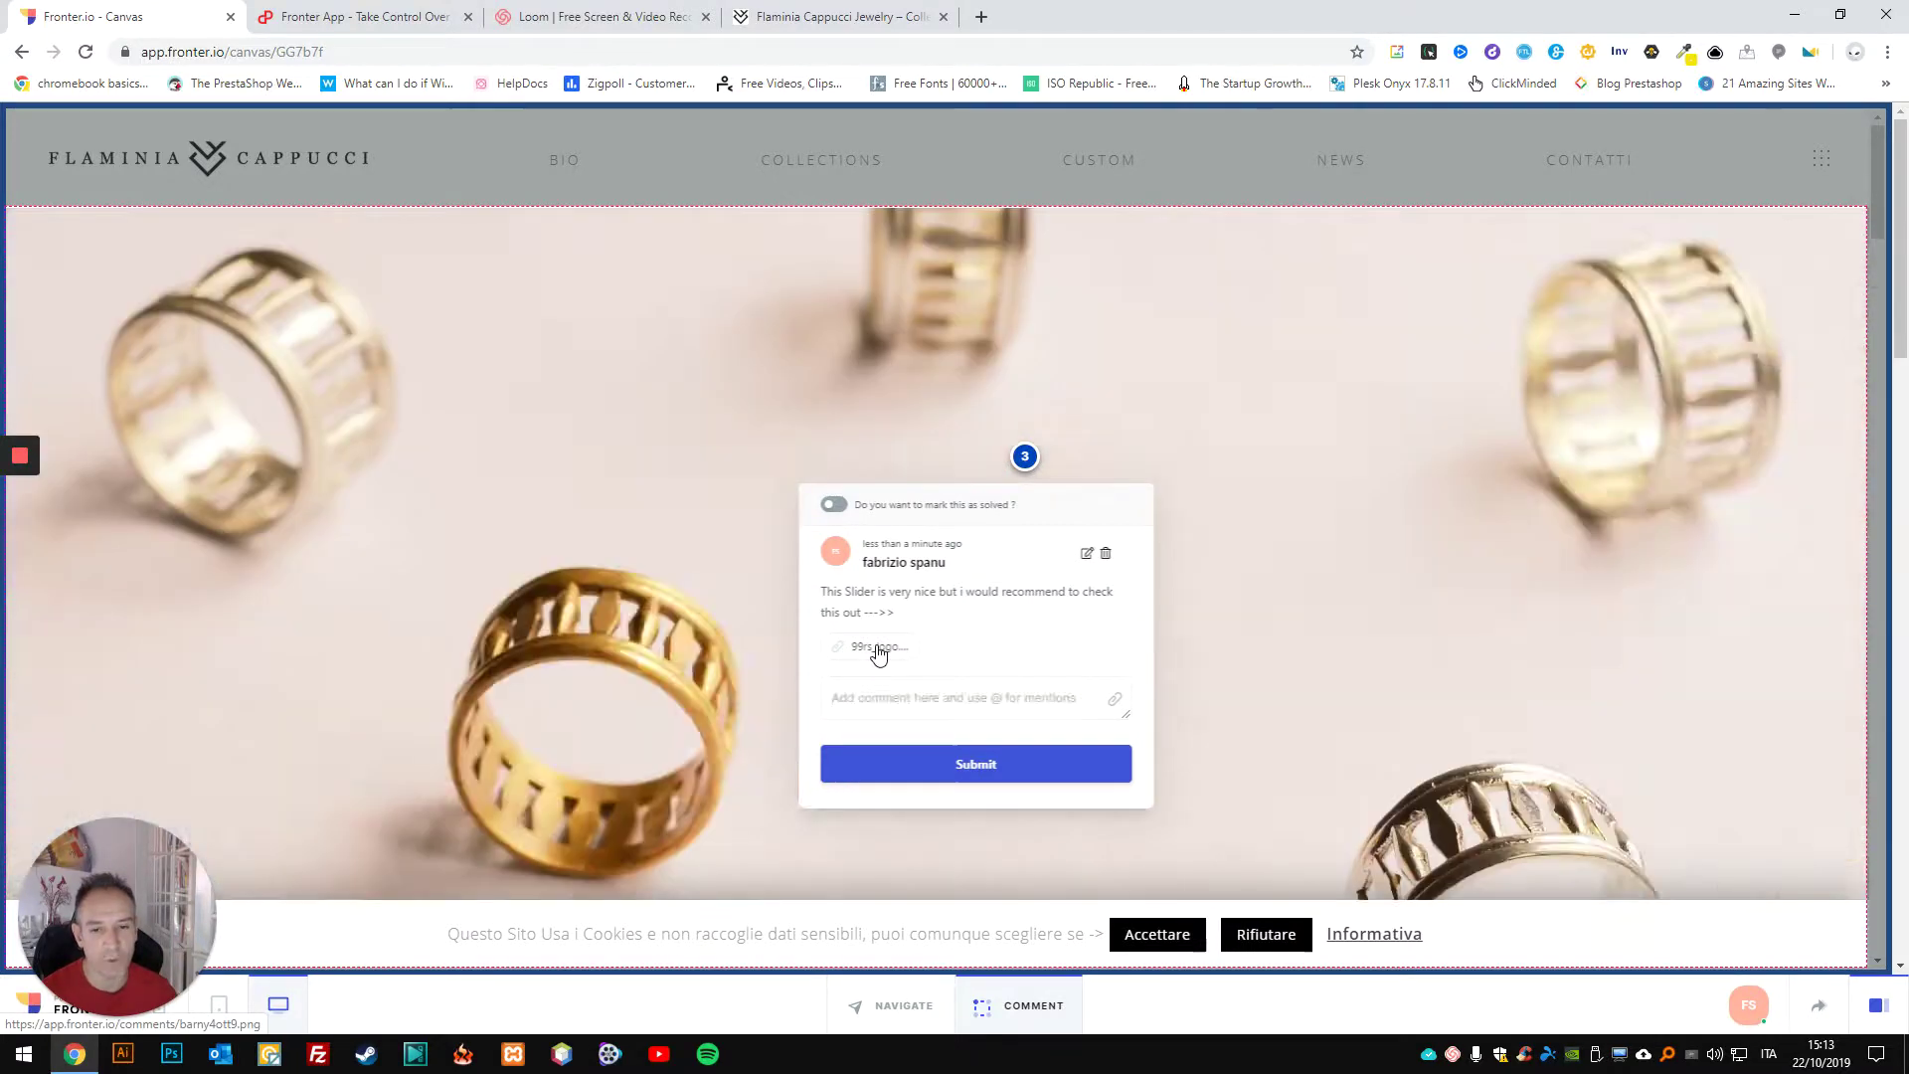
{"action": "left_click", "coordinate": [879, 651]}
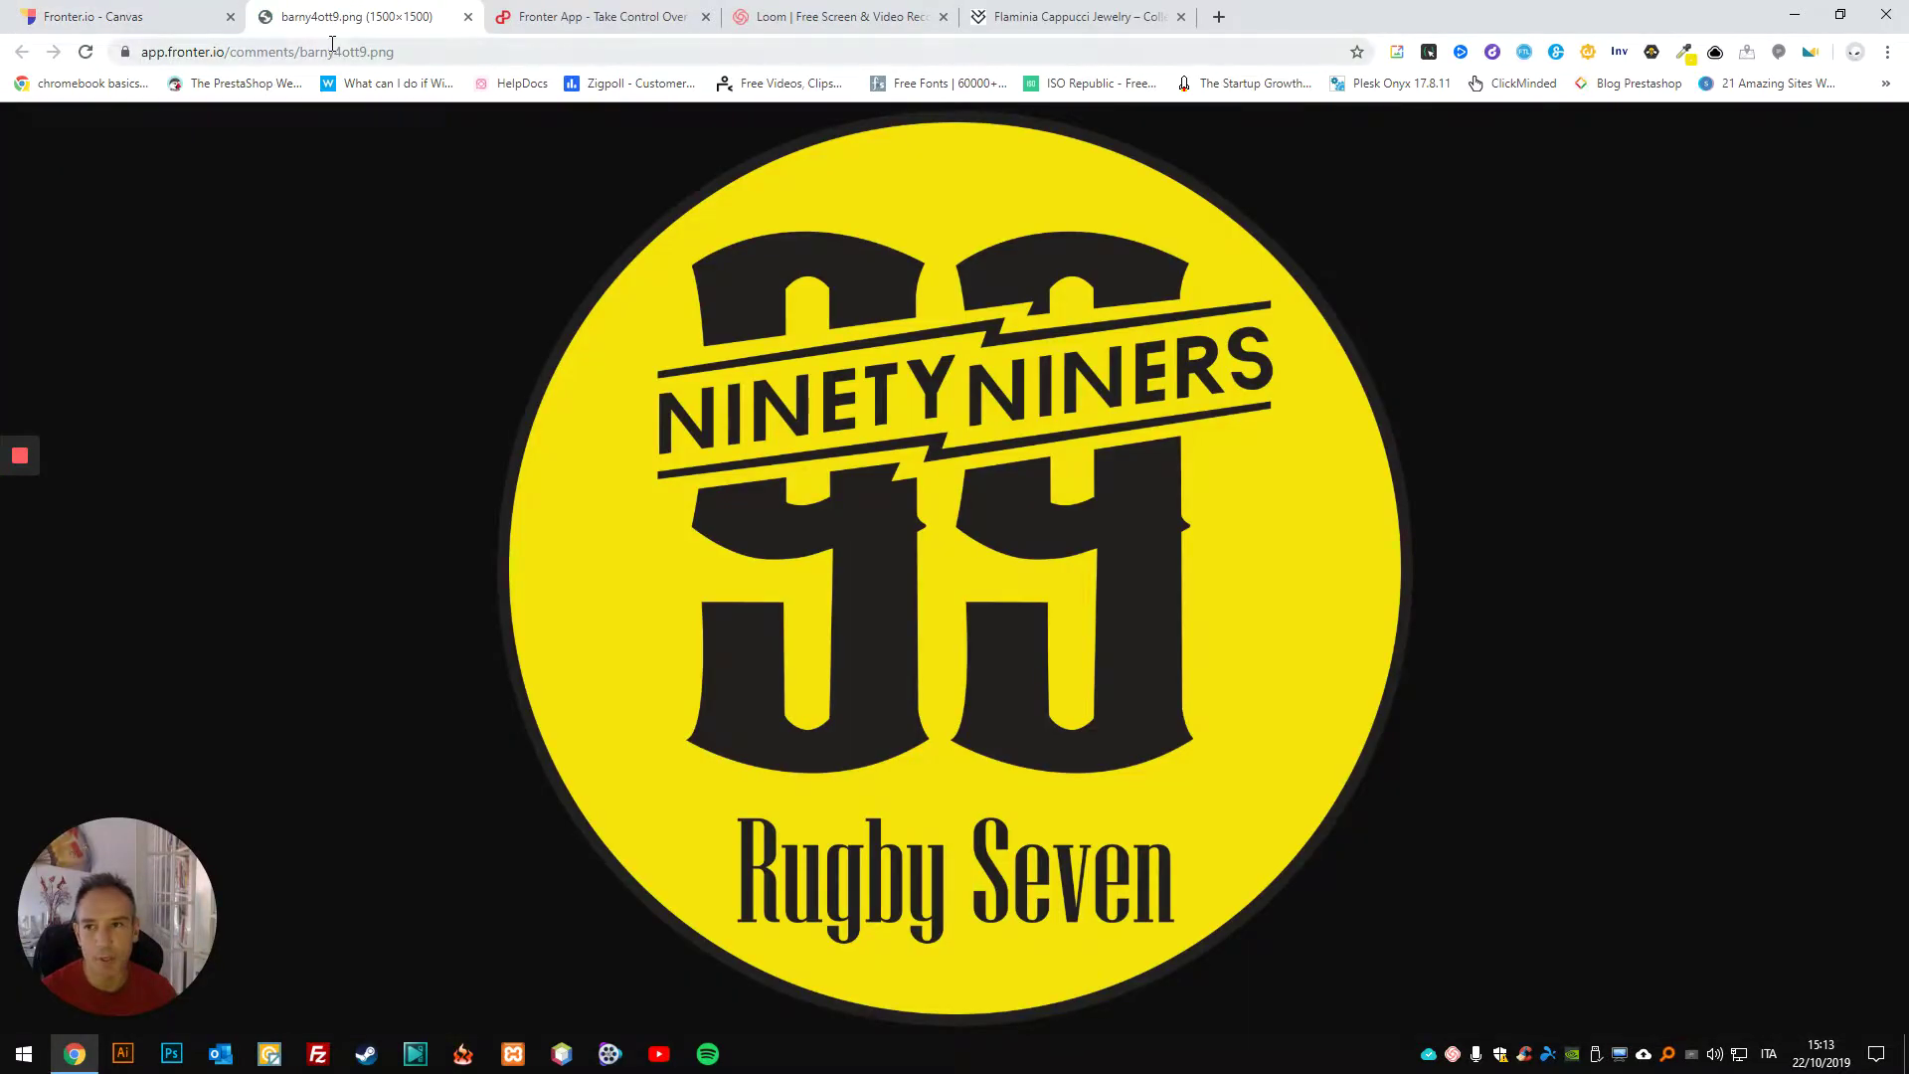
{"action": "left_click", "coordinate": [83, 5]}
{"action": "left_click", "coordinate": [348, 7]}
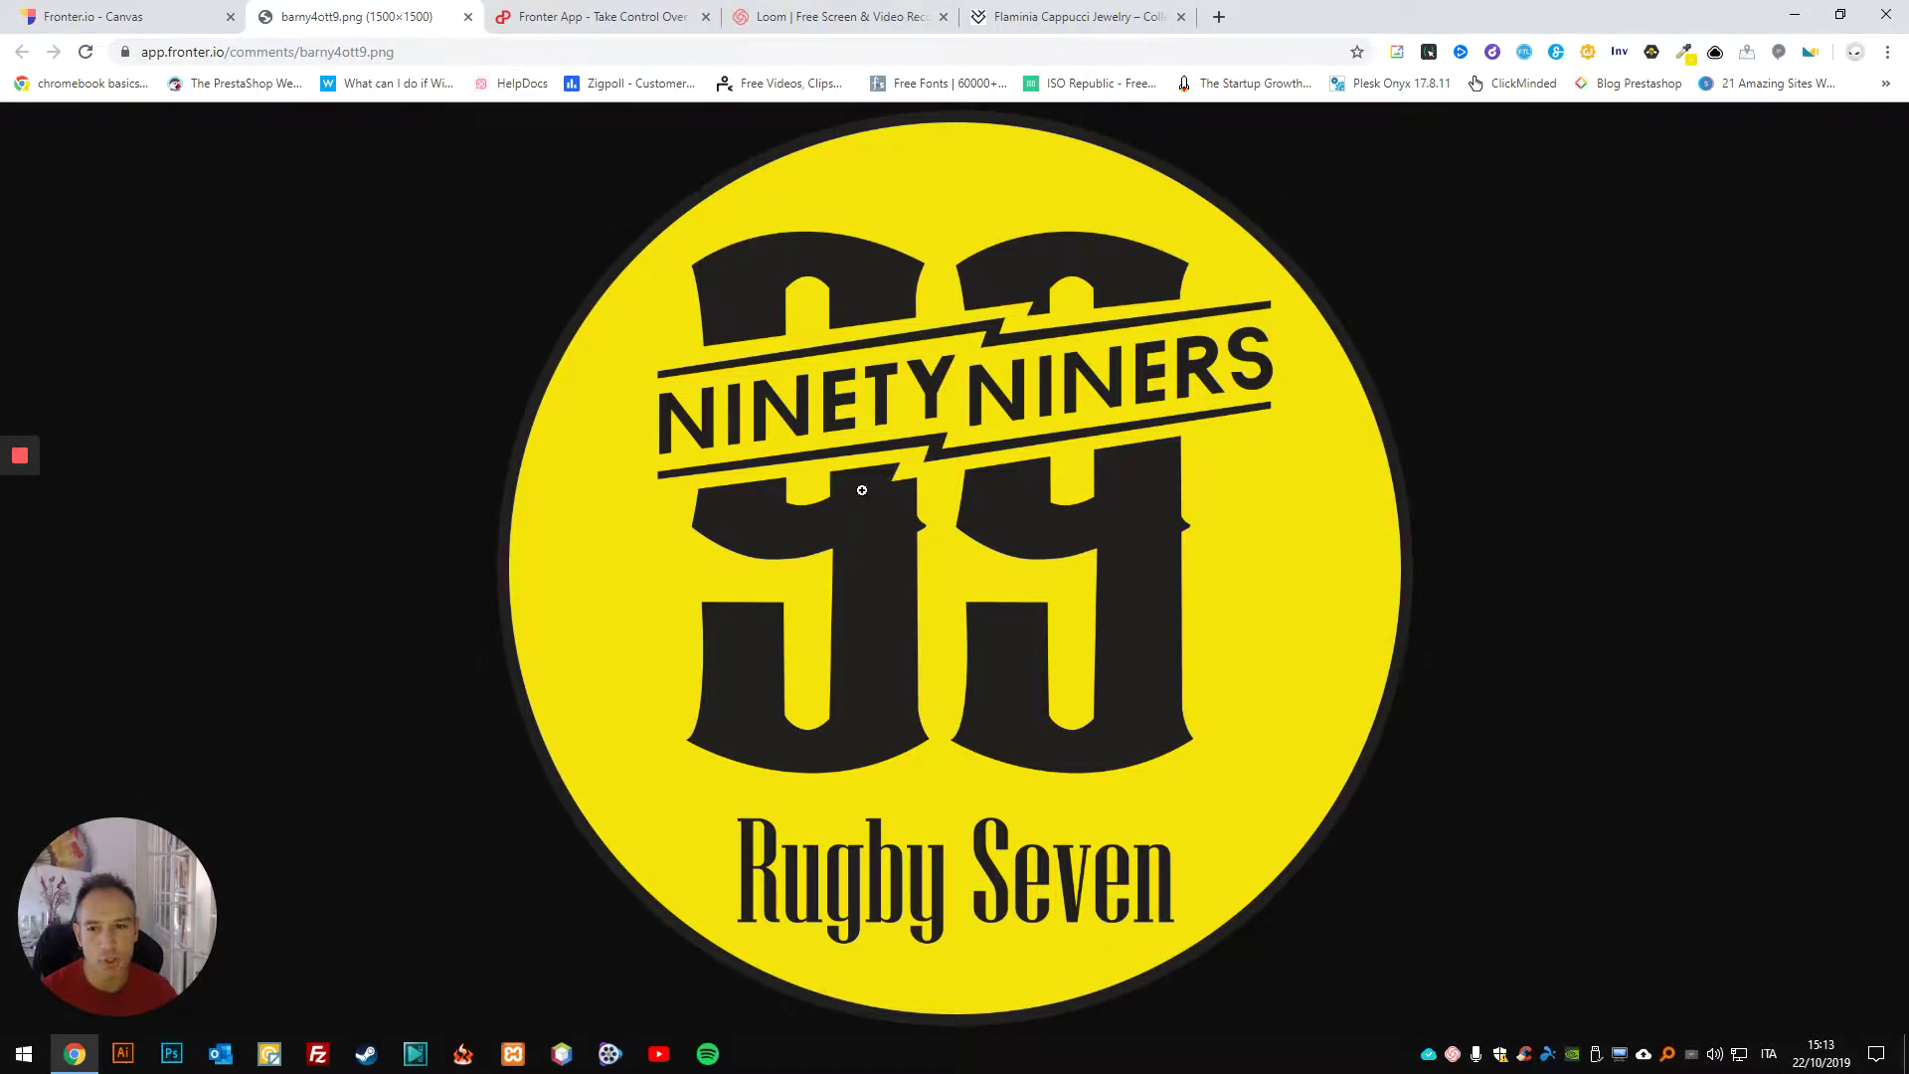
{"action": "left_click", "coordinate": [468, 17]}
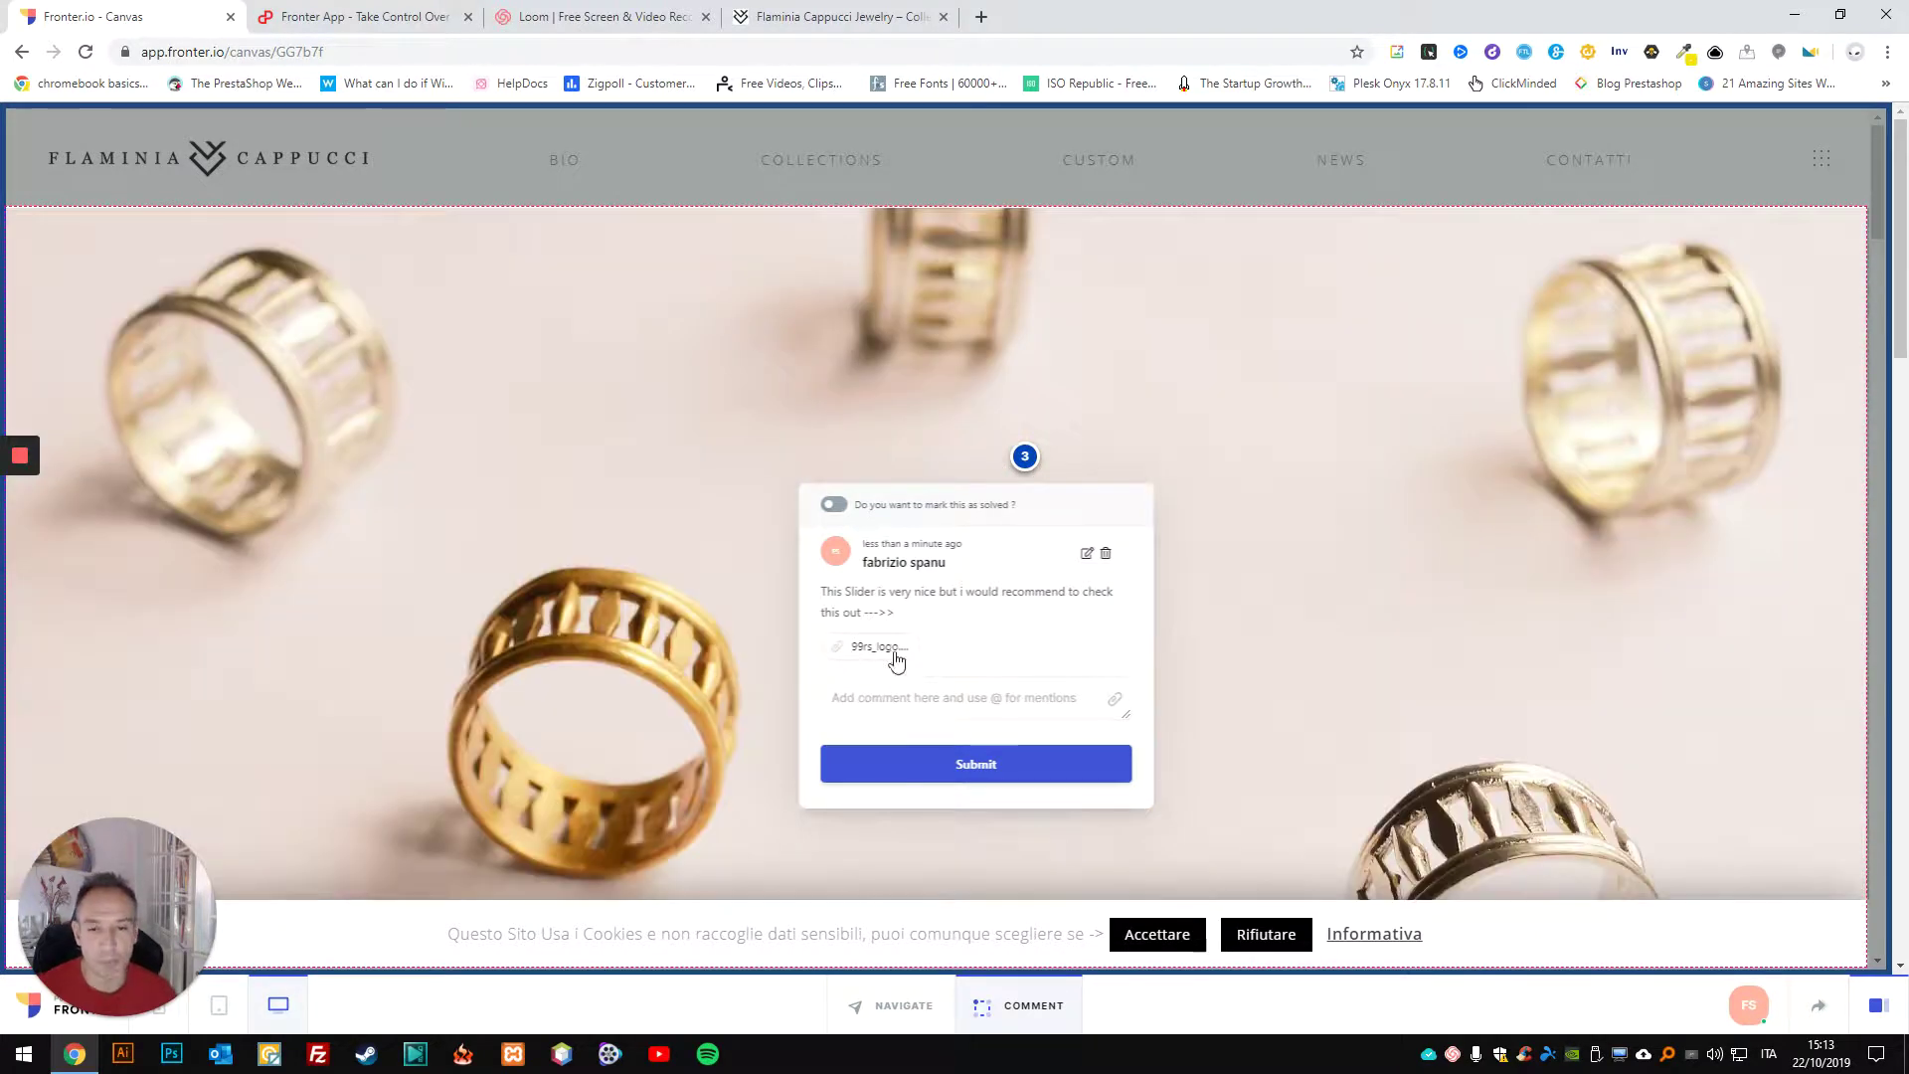
Step: Edit the slider comment, replacing its closing arrow with "...well not...best your!", and submit the change
{"action": "left_click", "coordinate": [1087, 557]}
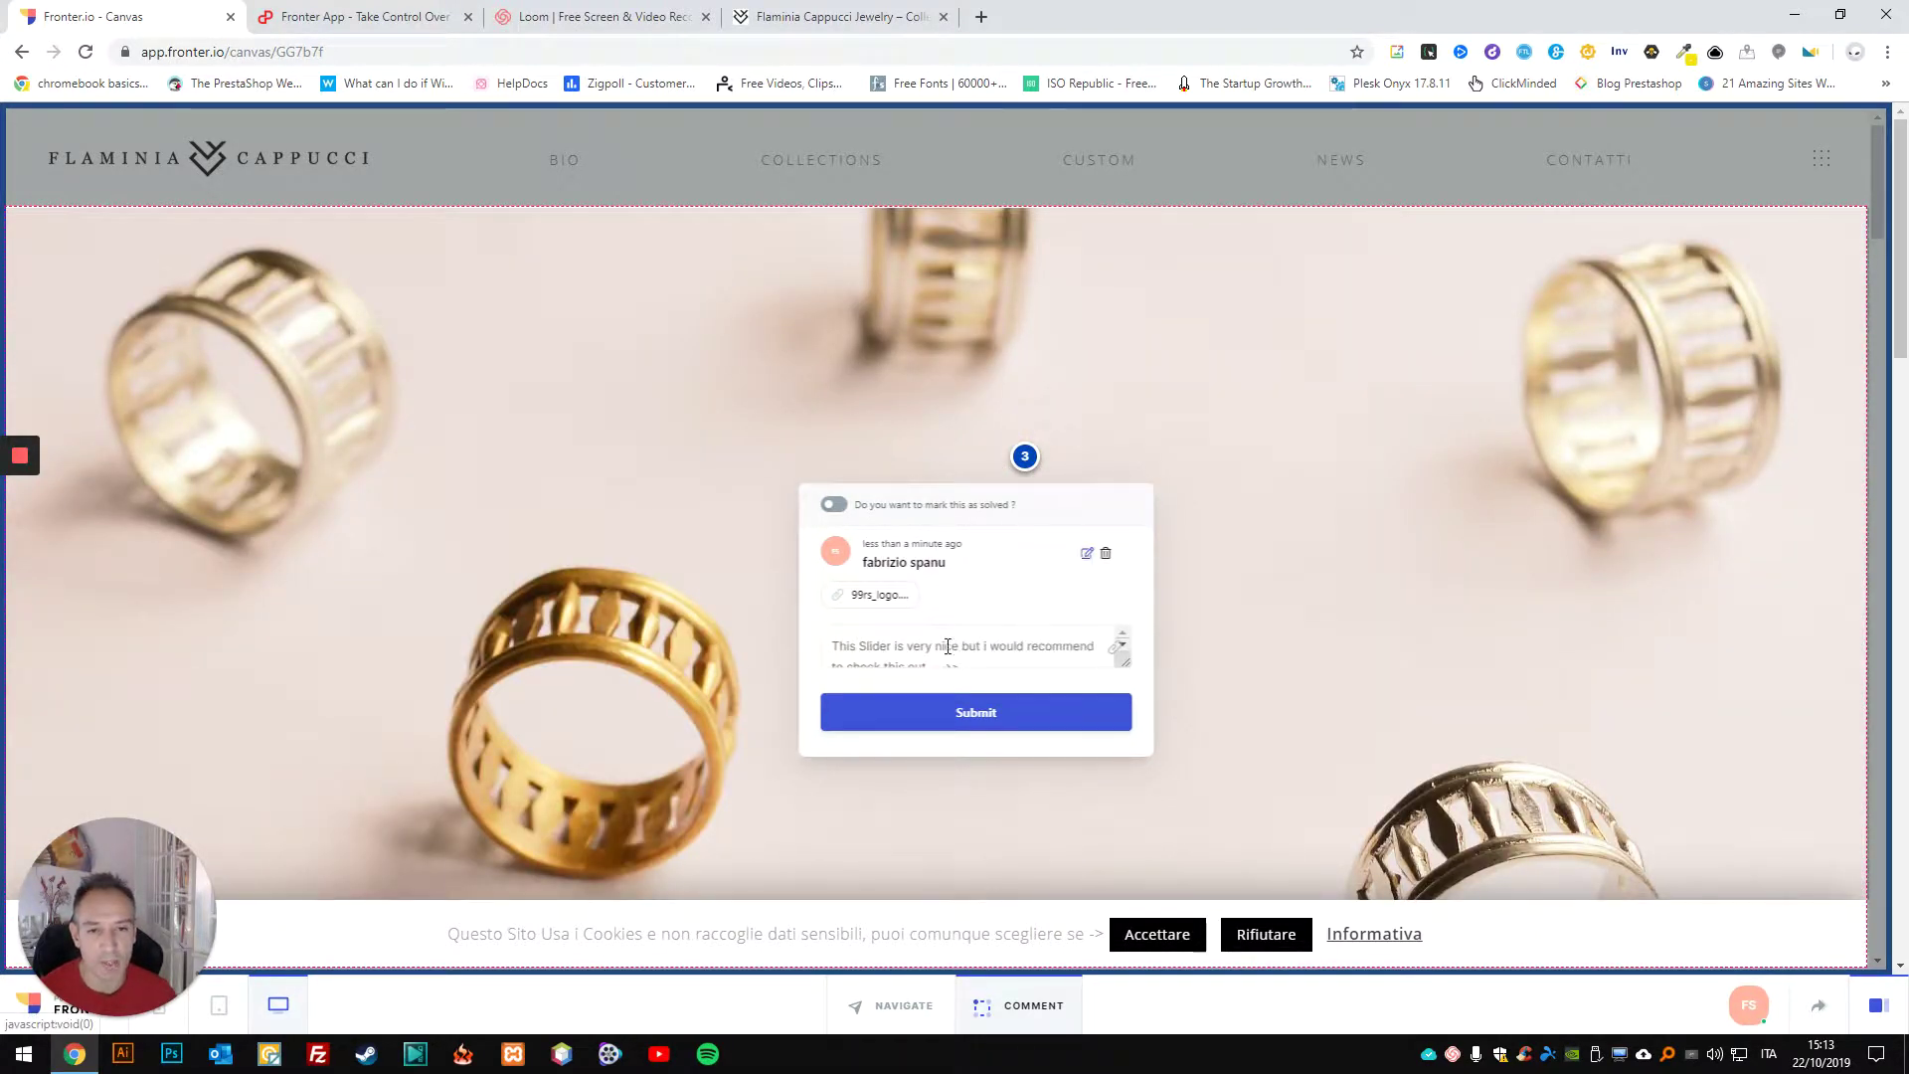
{"action": "left_click_drag", "start_coordinate": [946, 657], "coordinate": [978, 659]}
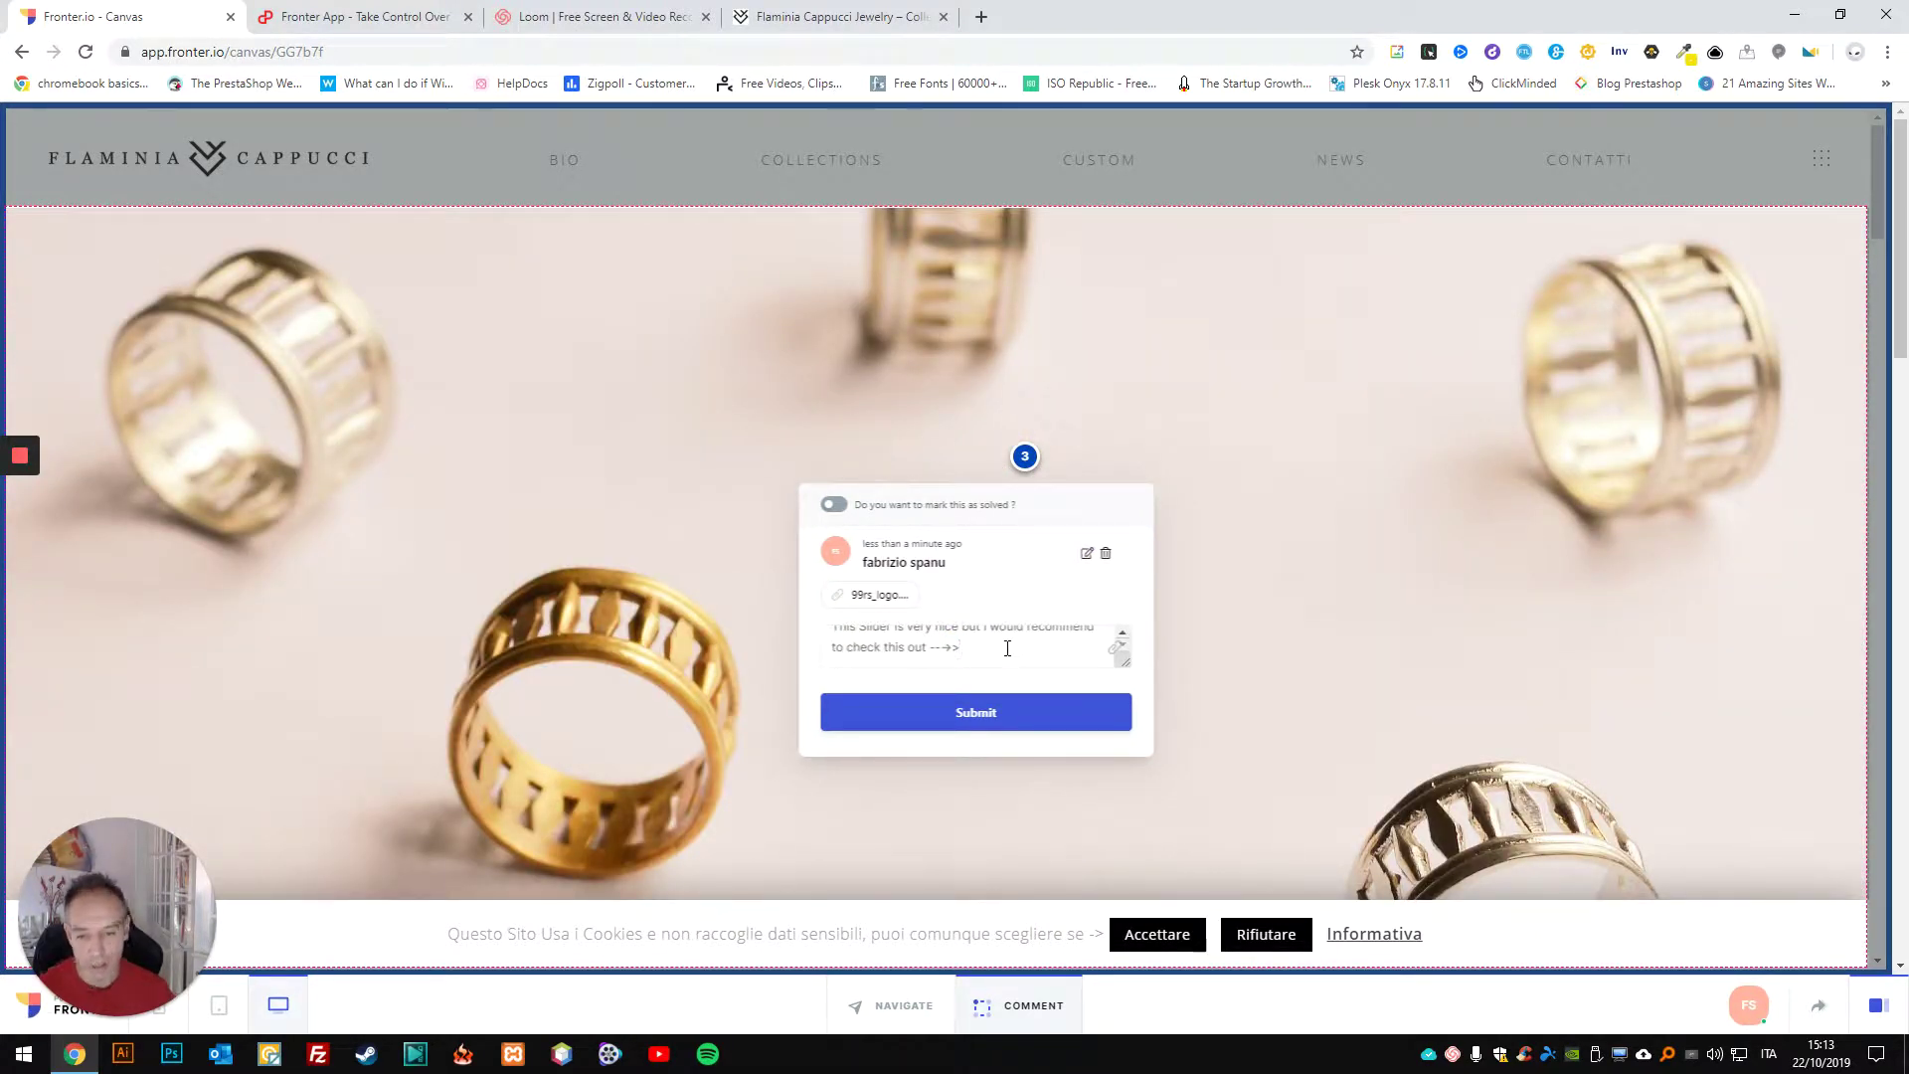
{"action": "key", "text": "BackSpace"}
{"action": "key", "text": "BackSpace"}
{"action": "key", "text": "BackSpace"}
{"action": "key", "text": "BackSpace"}
{"action": "key", "text": "BackSpace"}
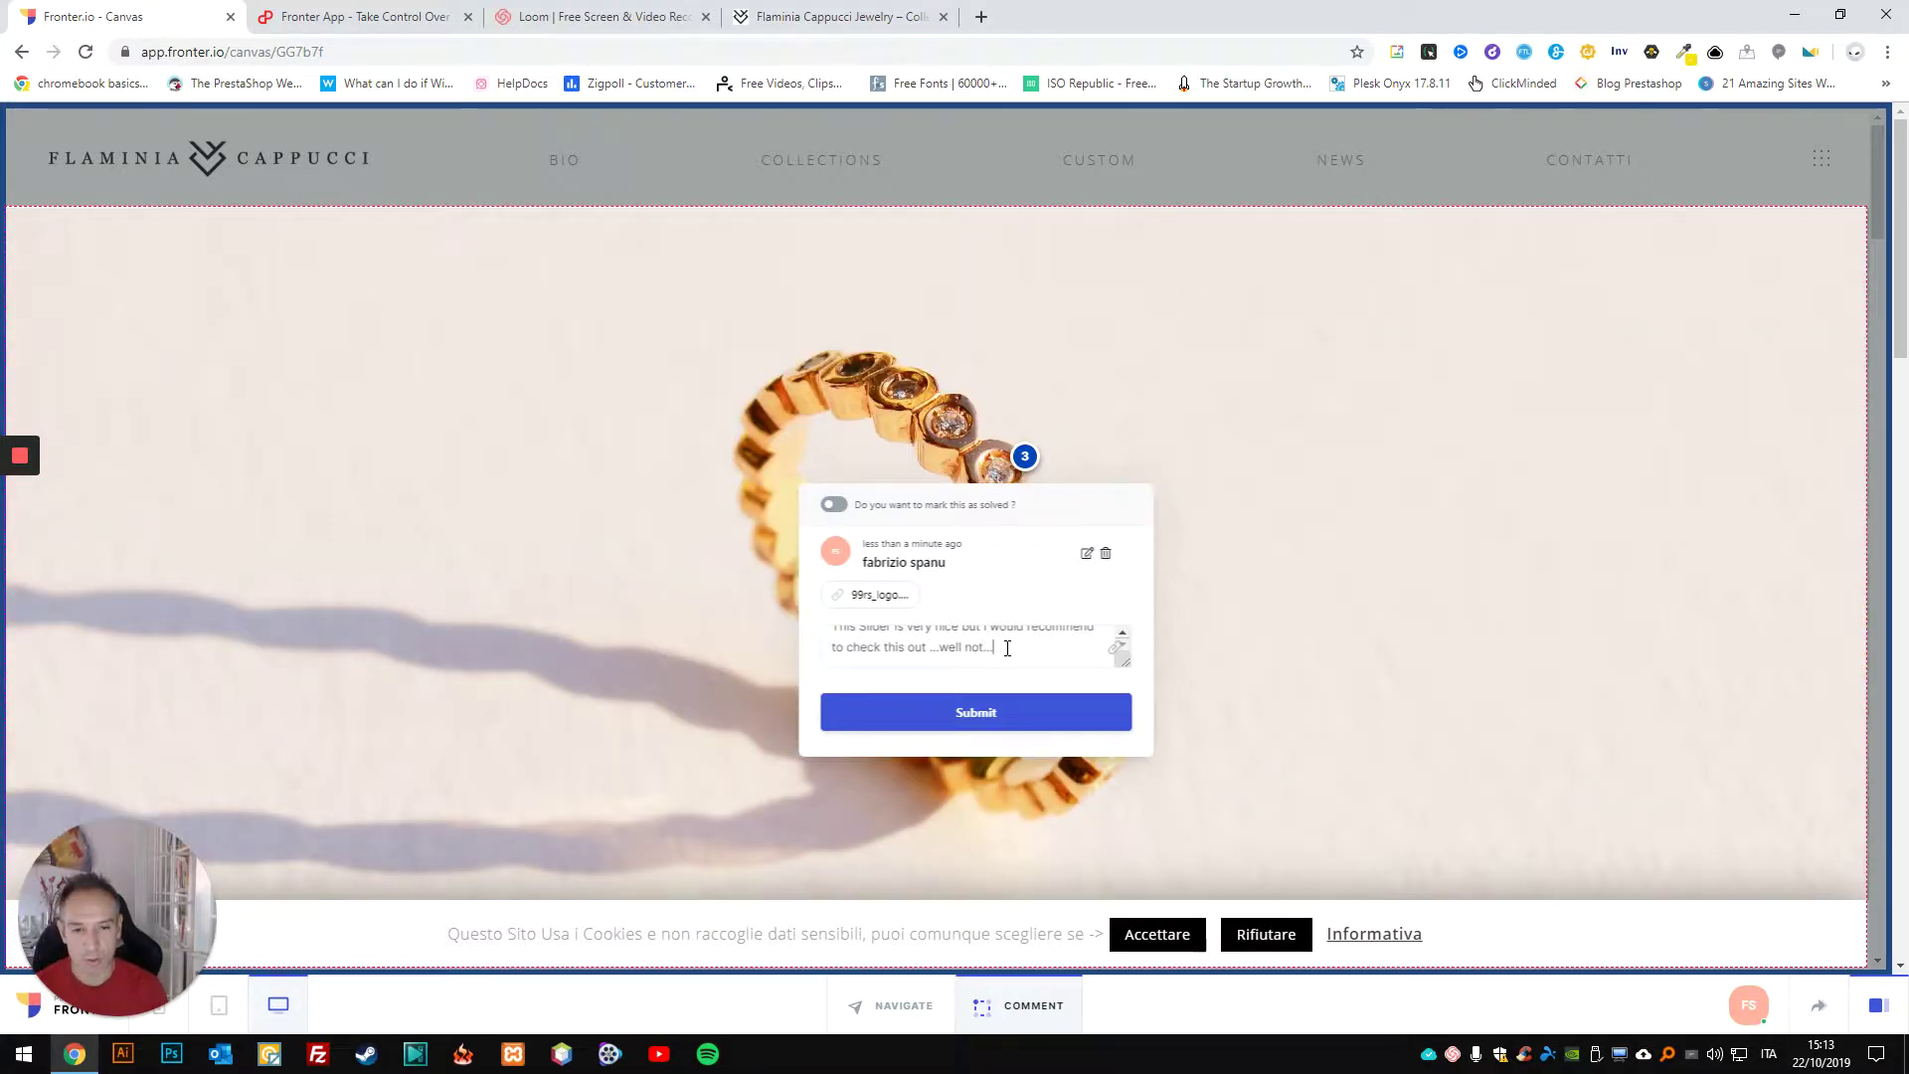
{"action": "type", "text": "...well not...best your!"}
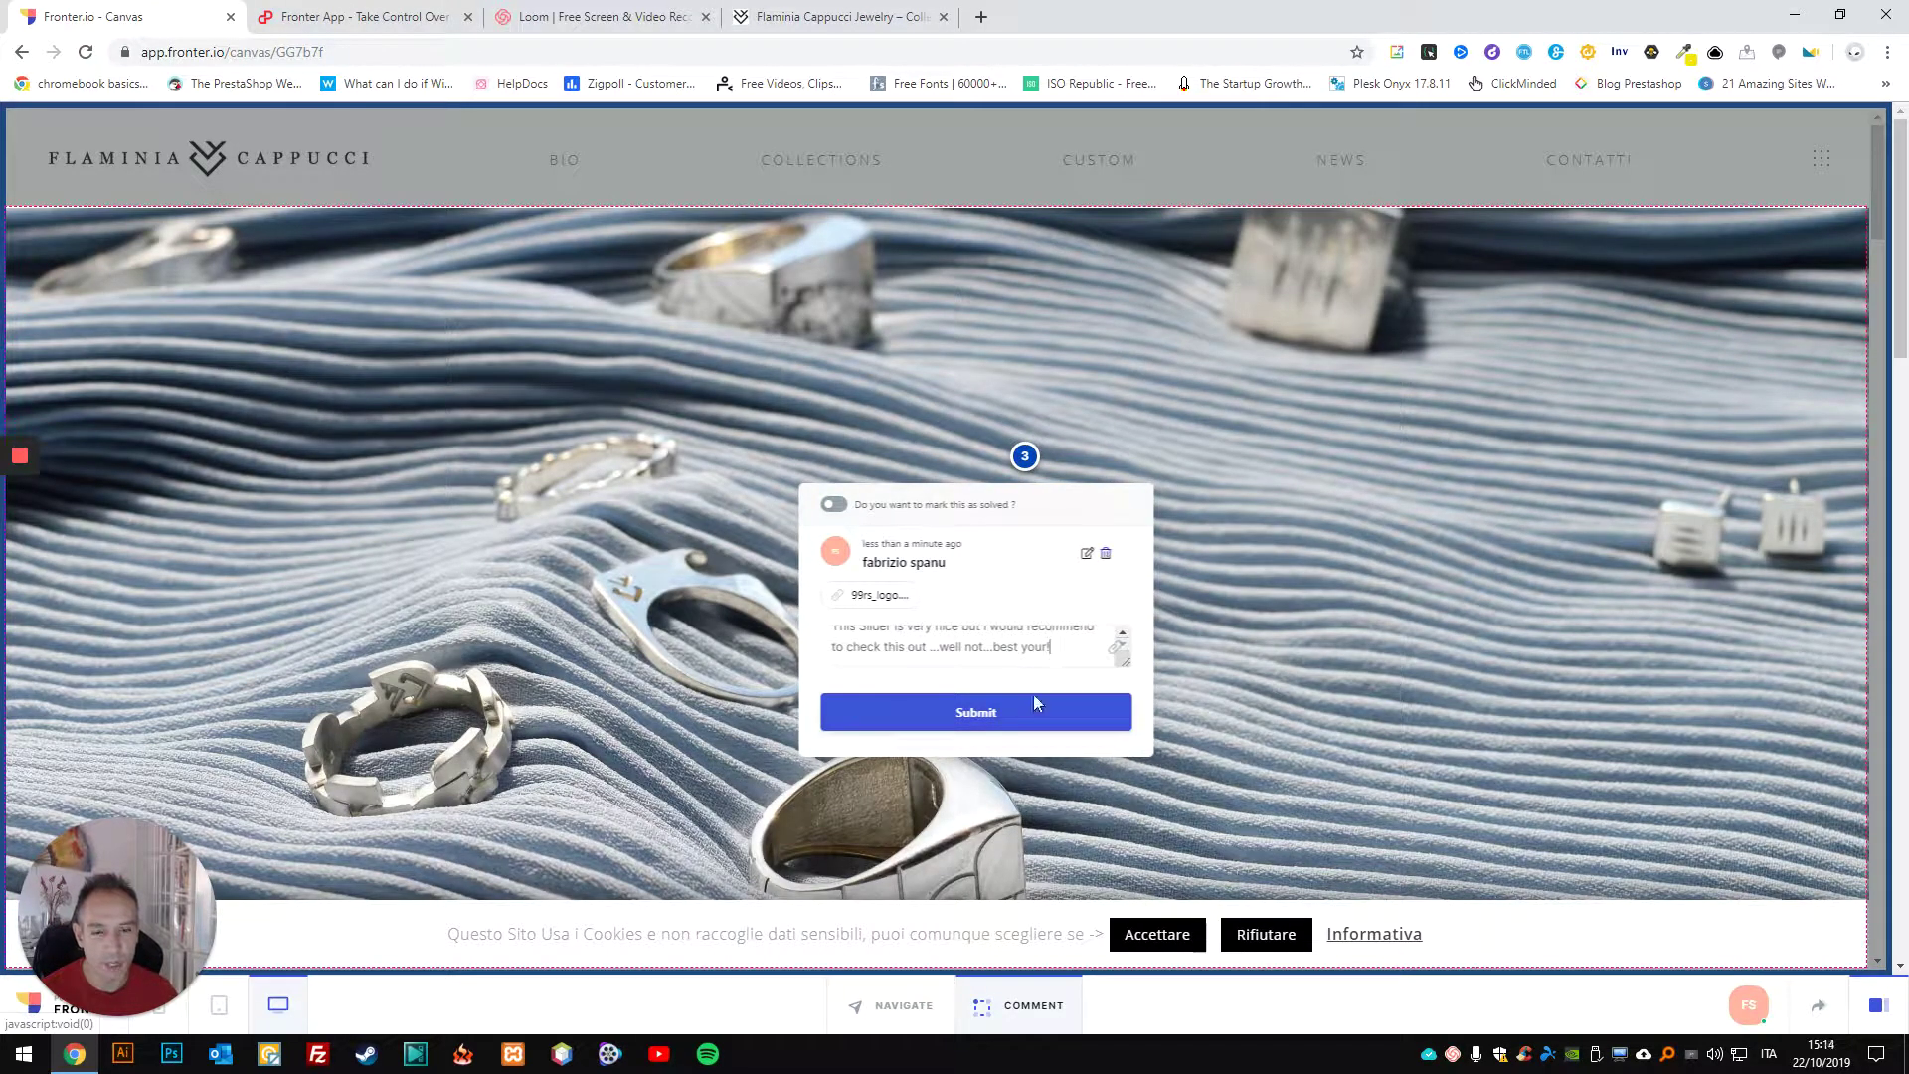
{"action": "left_click", "coordinate": [986, 717]}
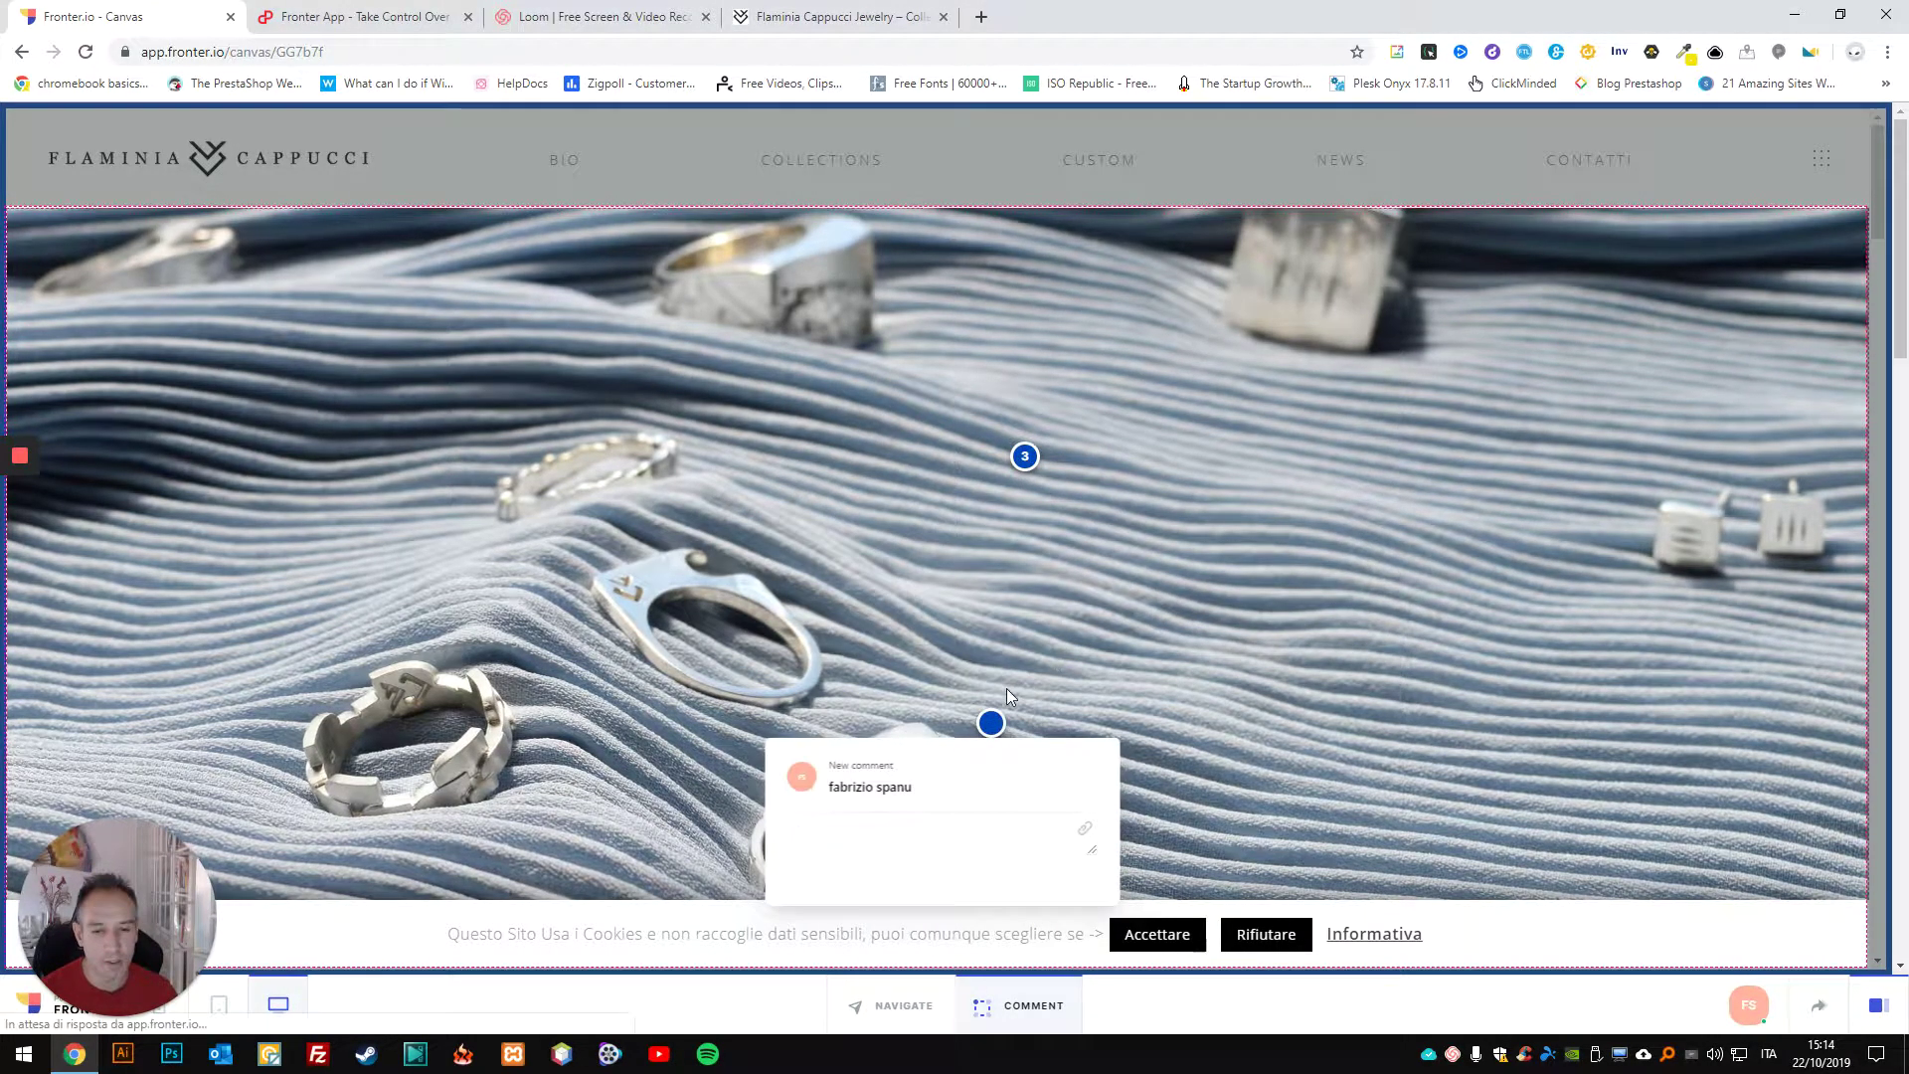
{"action": "key", "text": "Escape"}
Step: Mark the slider comment as solved and filter the comment list to Resolved
{"action": "left_click", "coordinate": [1024, 457]}
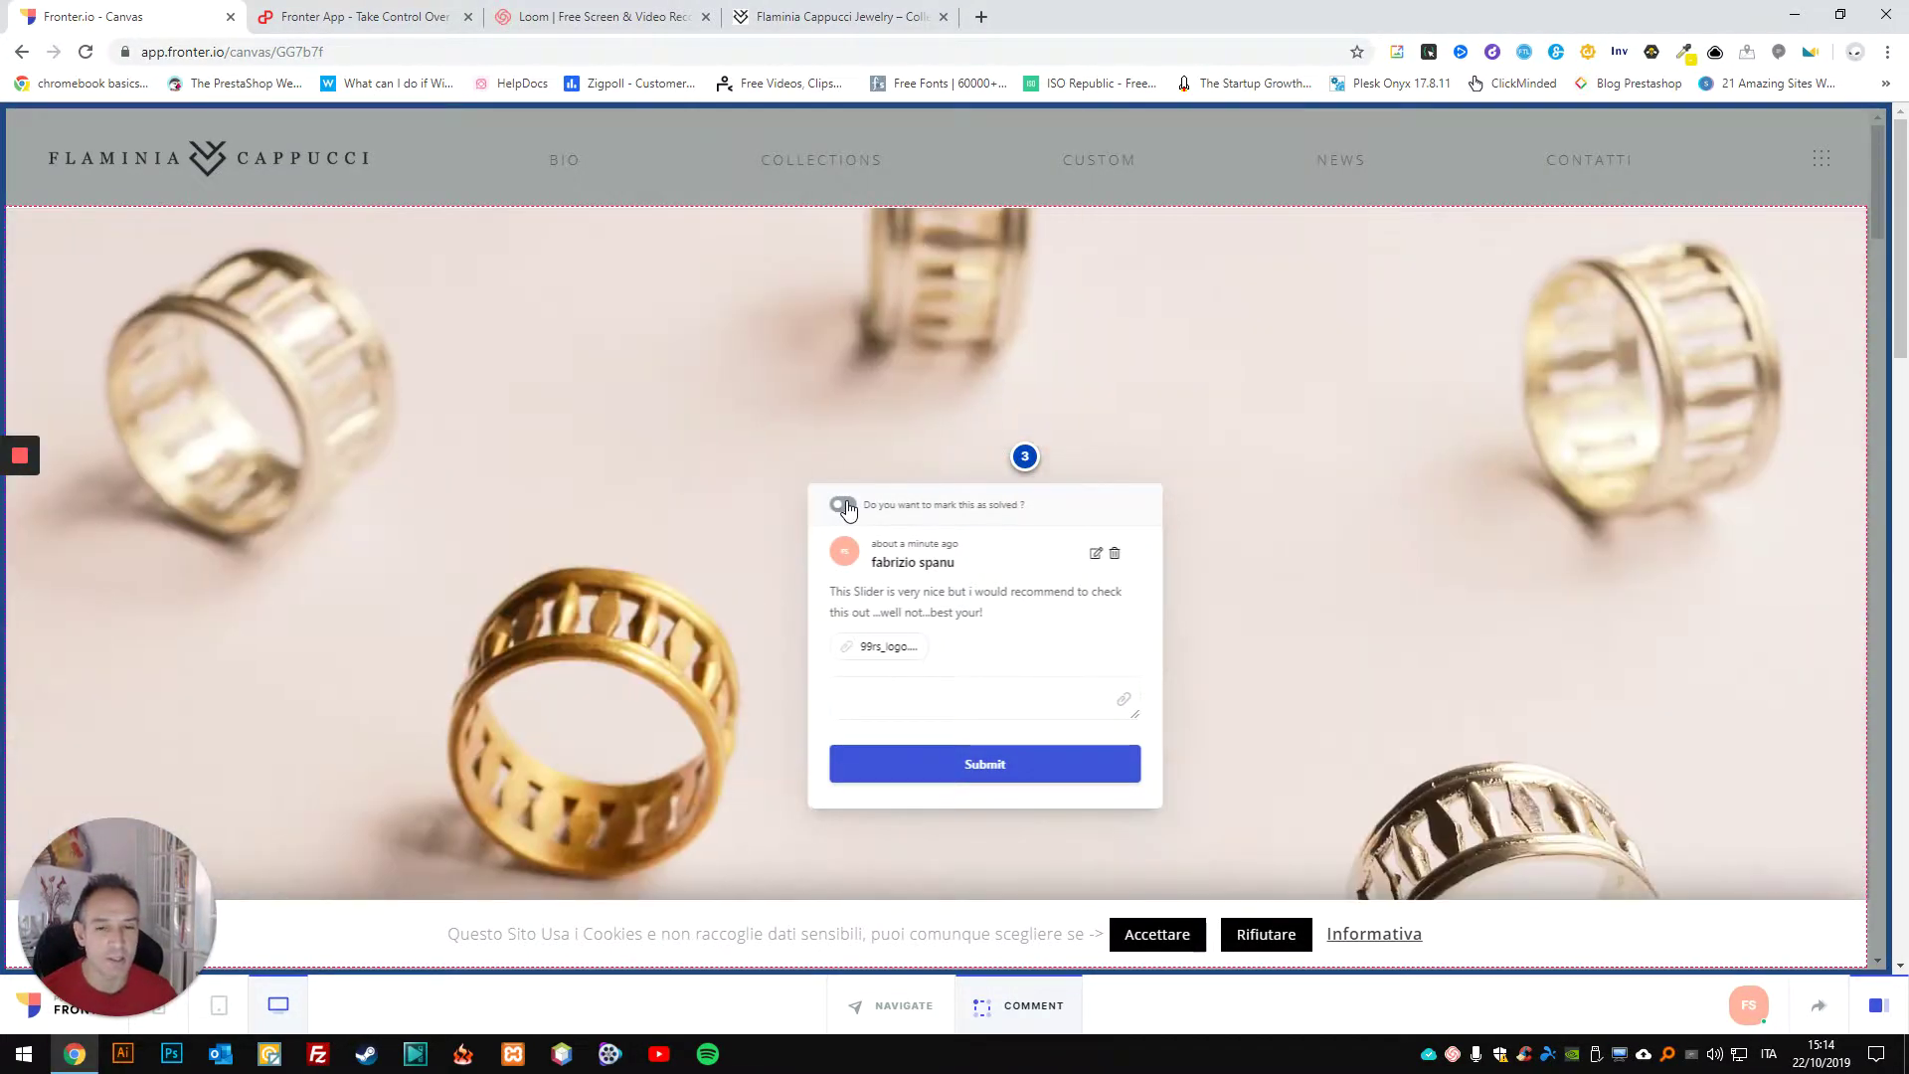
{"action": "left_click", "coordinate": [844, 507]}
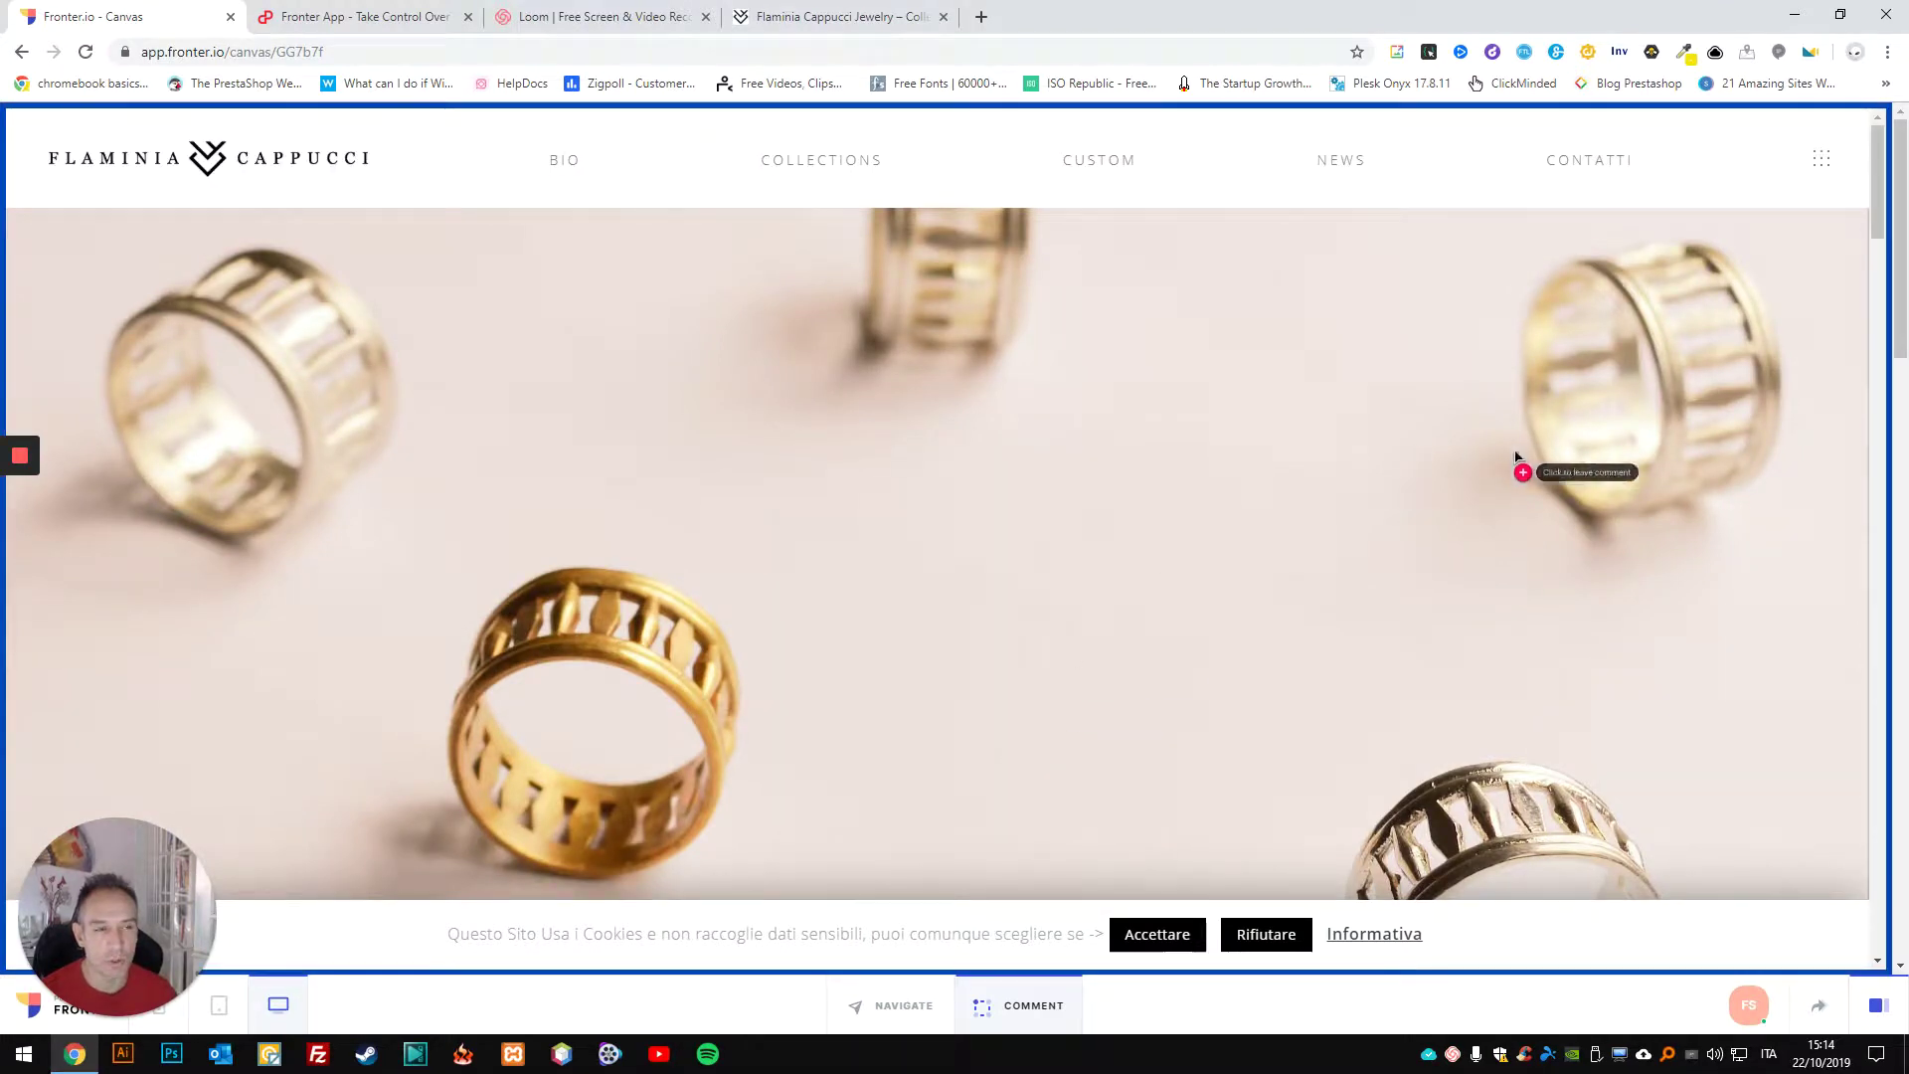
{"action": "left_click", "coordinate": [1877, 1008]}
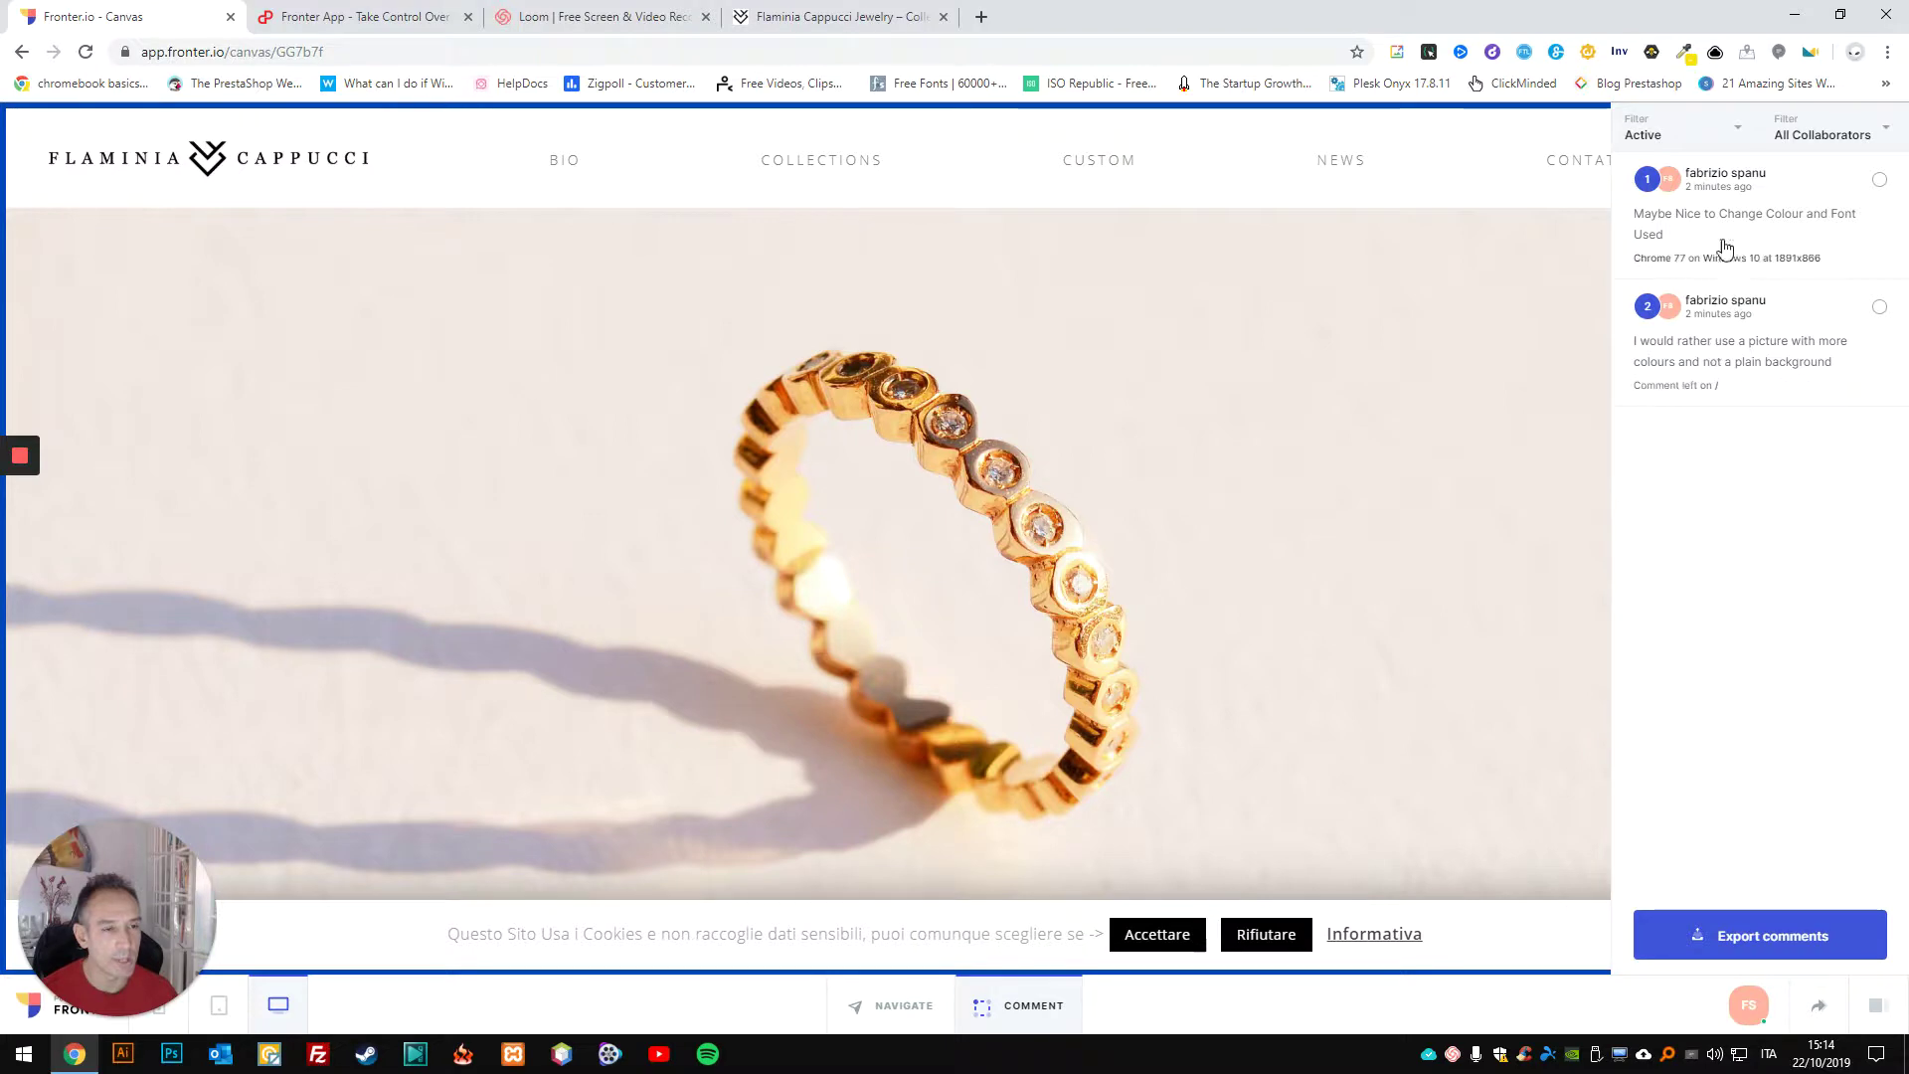
{"action": "left_click", "coordinate": [1703, 140]}
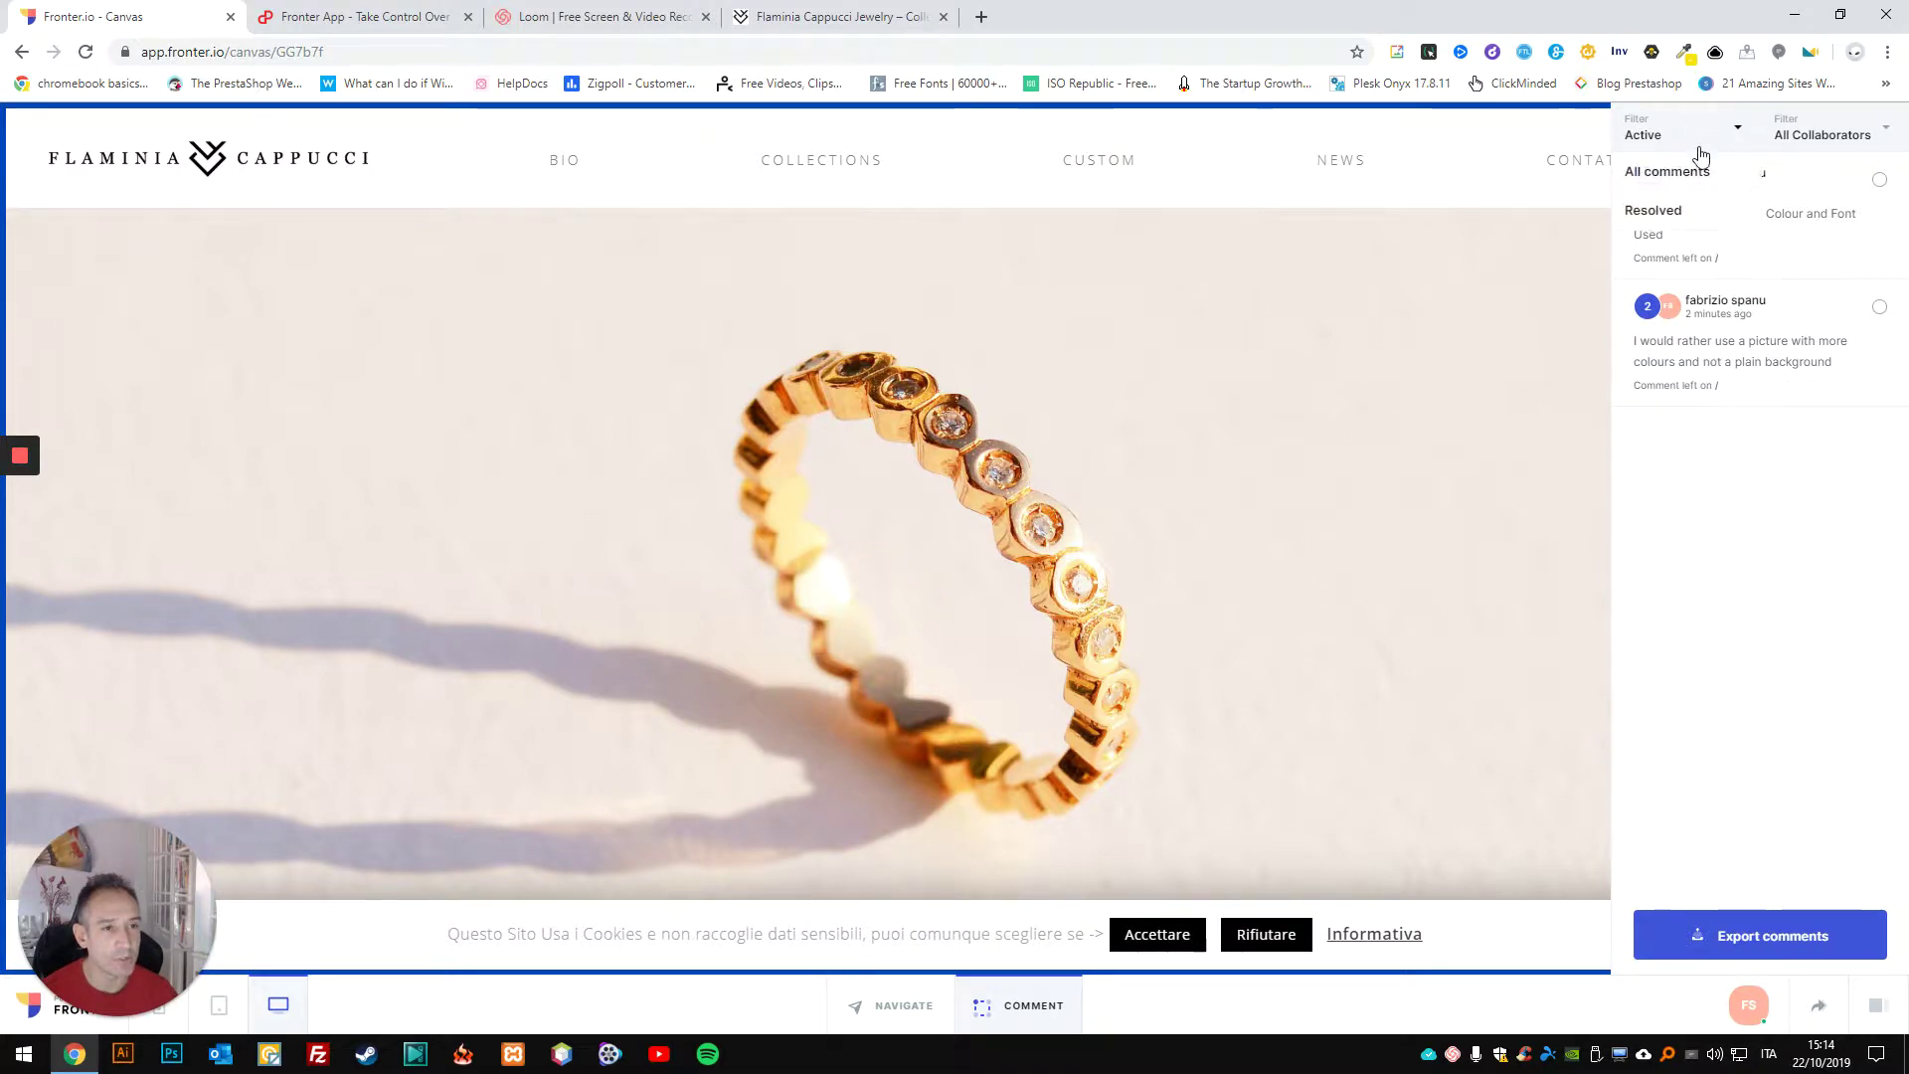
{"action": "left_click", "coordinate": [1665, 209]}
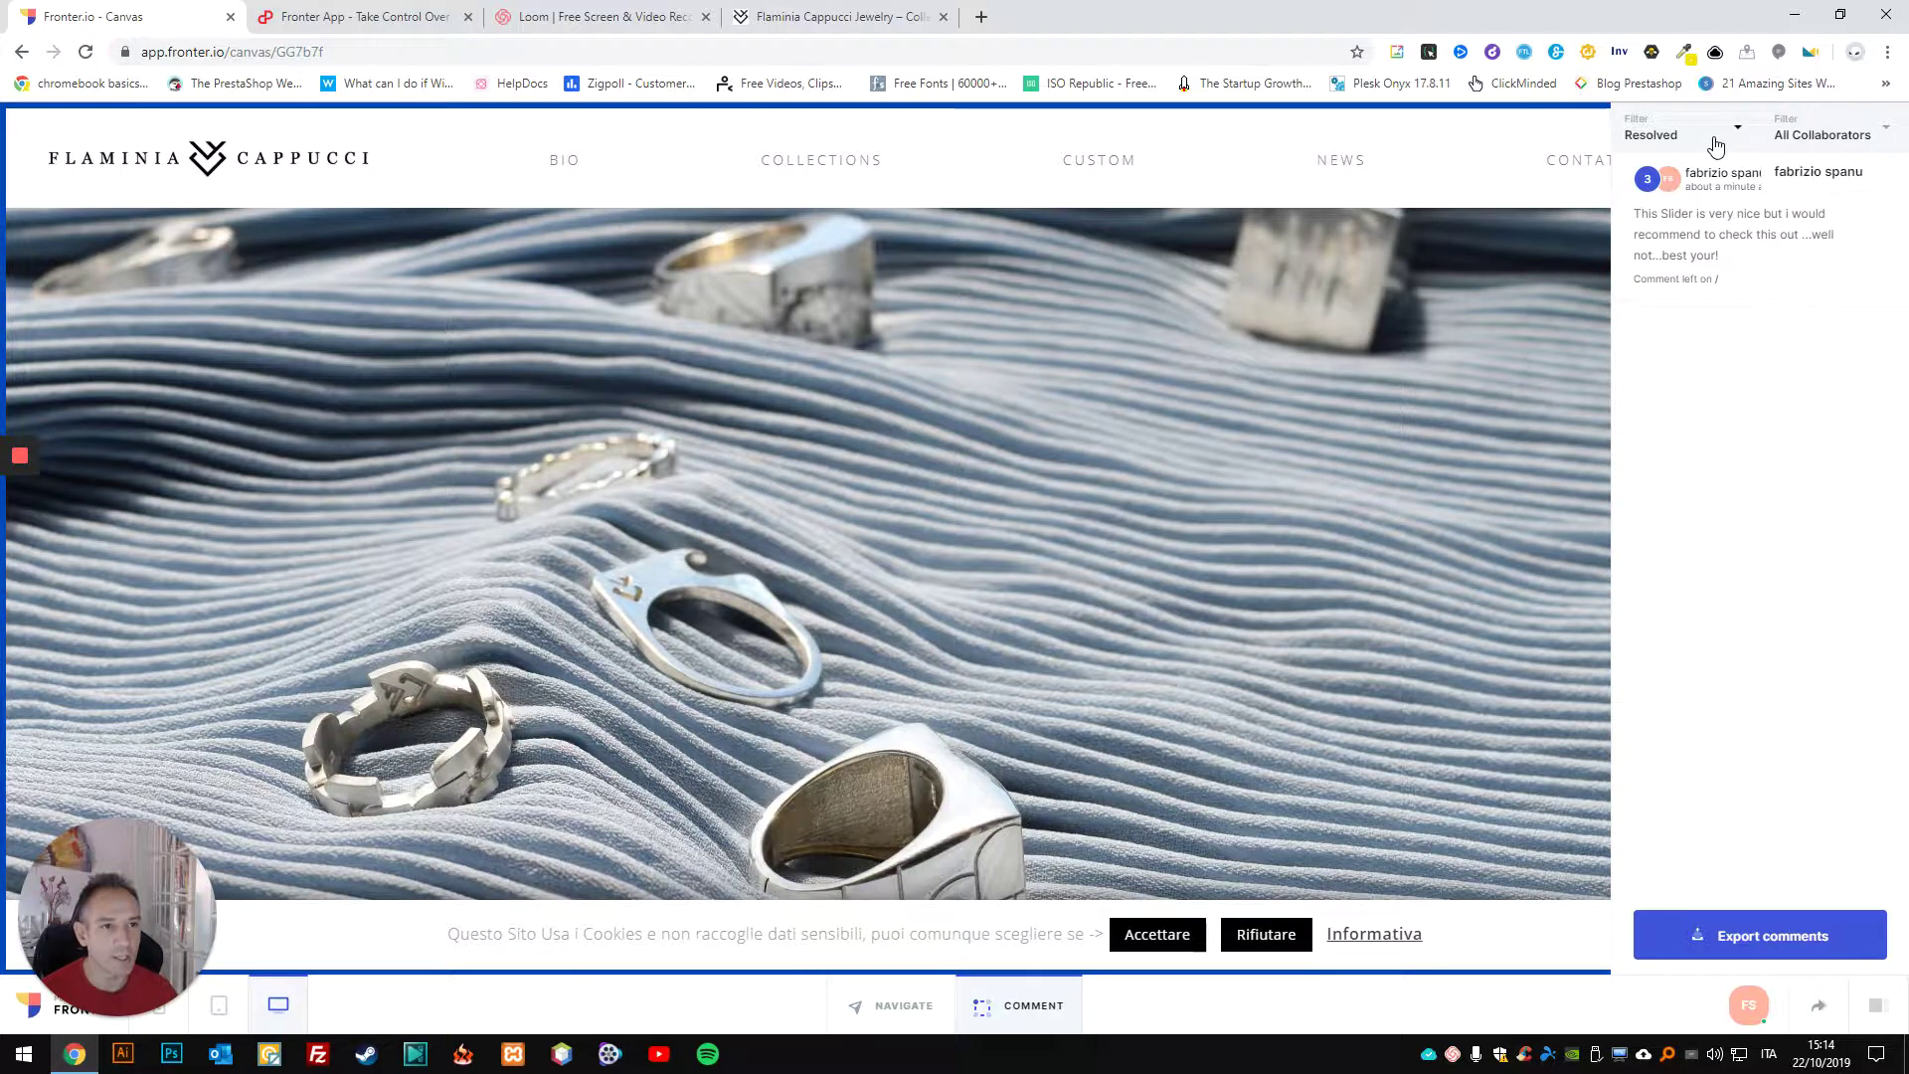
Step: Check the collaborator filter and compare the Resolved and All comments views, finishing with All comments
{"action": "left_click", "coordinate": [1718, 142]}
{"action": "left_click", "coordinate": [1860, 136]}
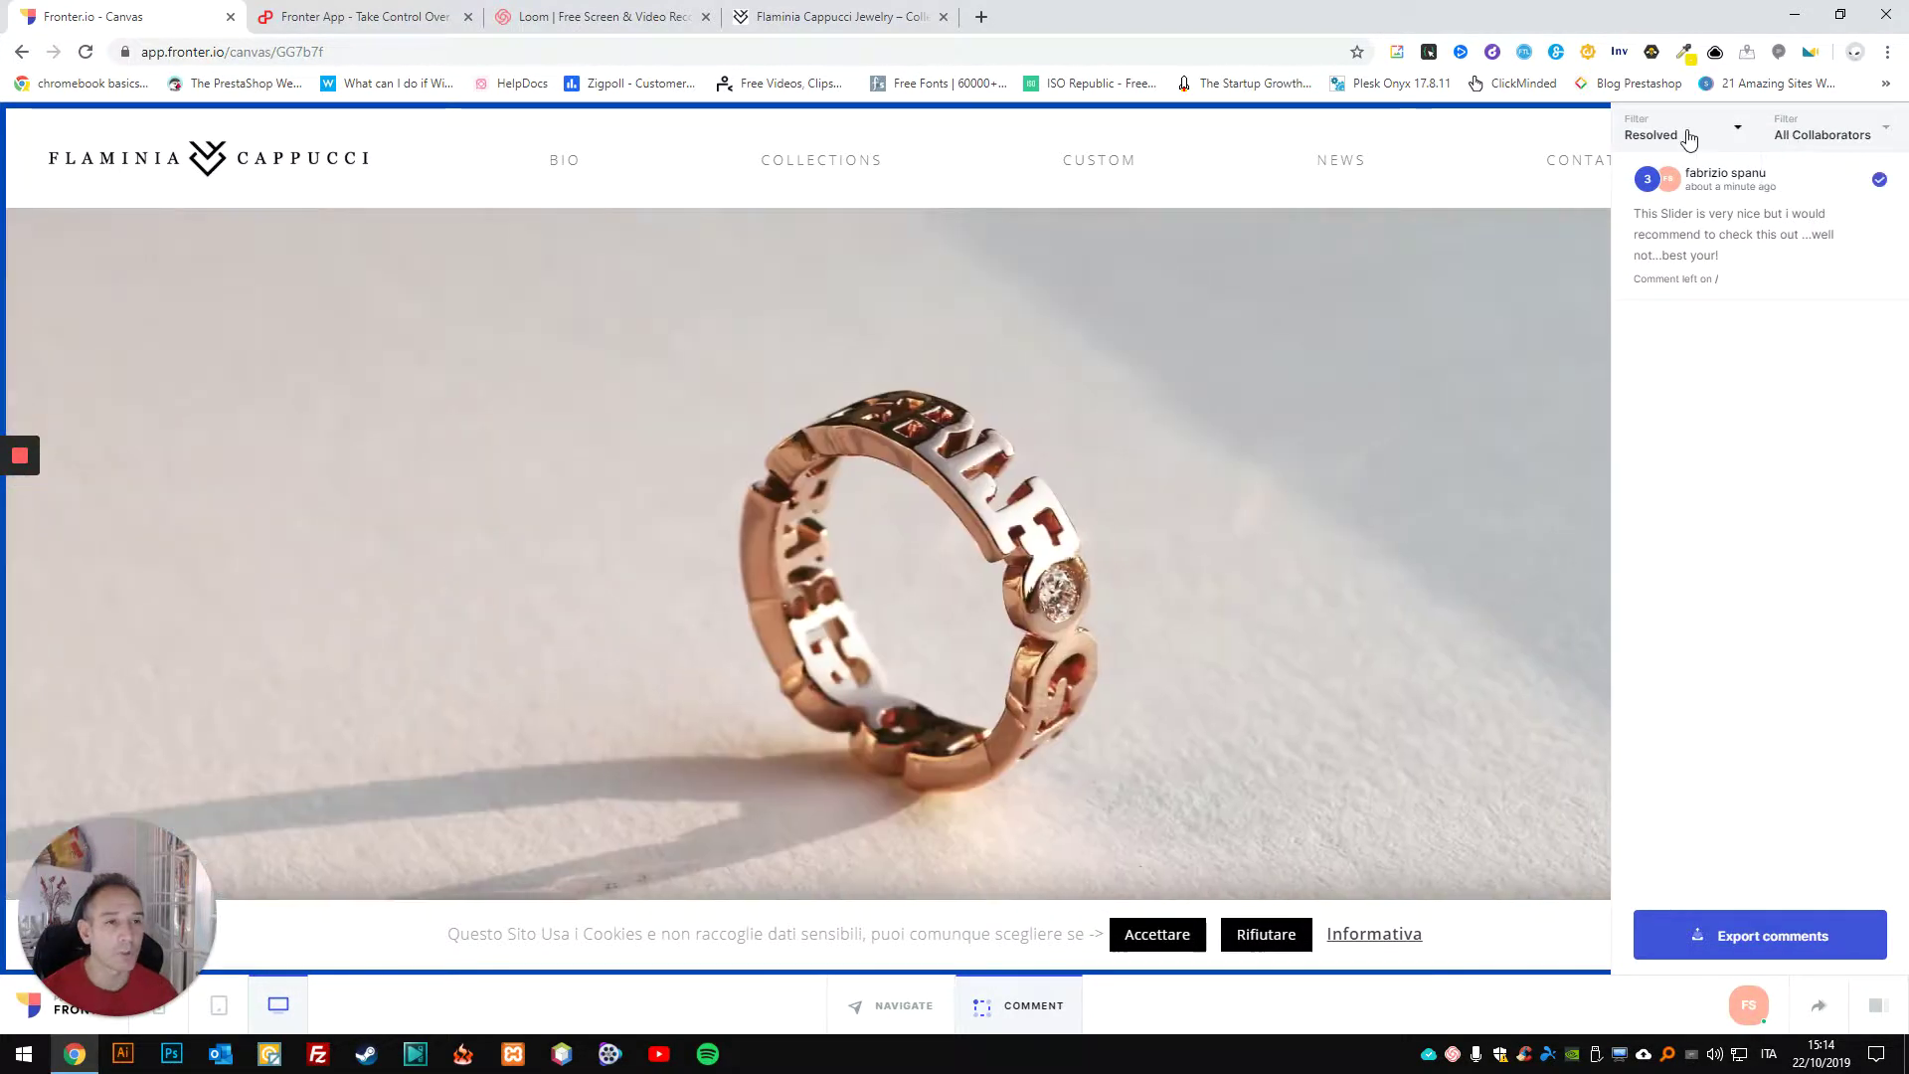
{"action": "left_click", "coordinate": [1691, 137]}
{"action": "left_click", "coordinate": [1654, 177]}
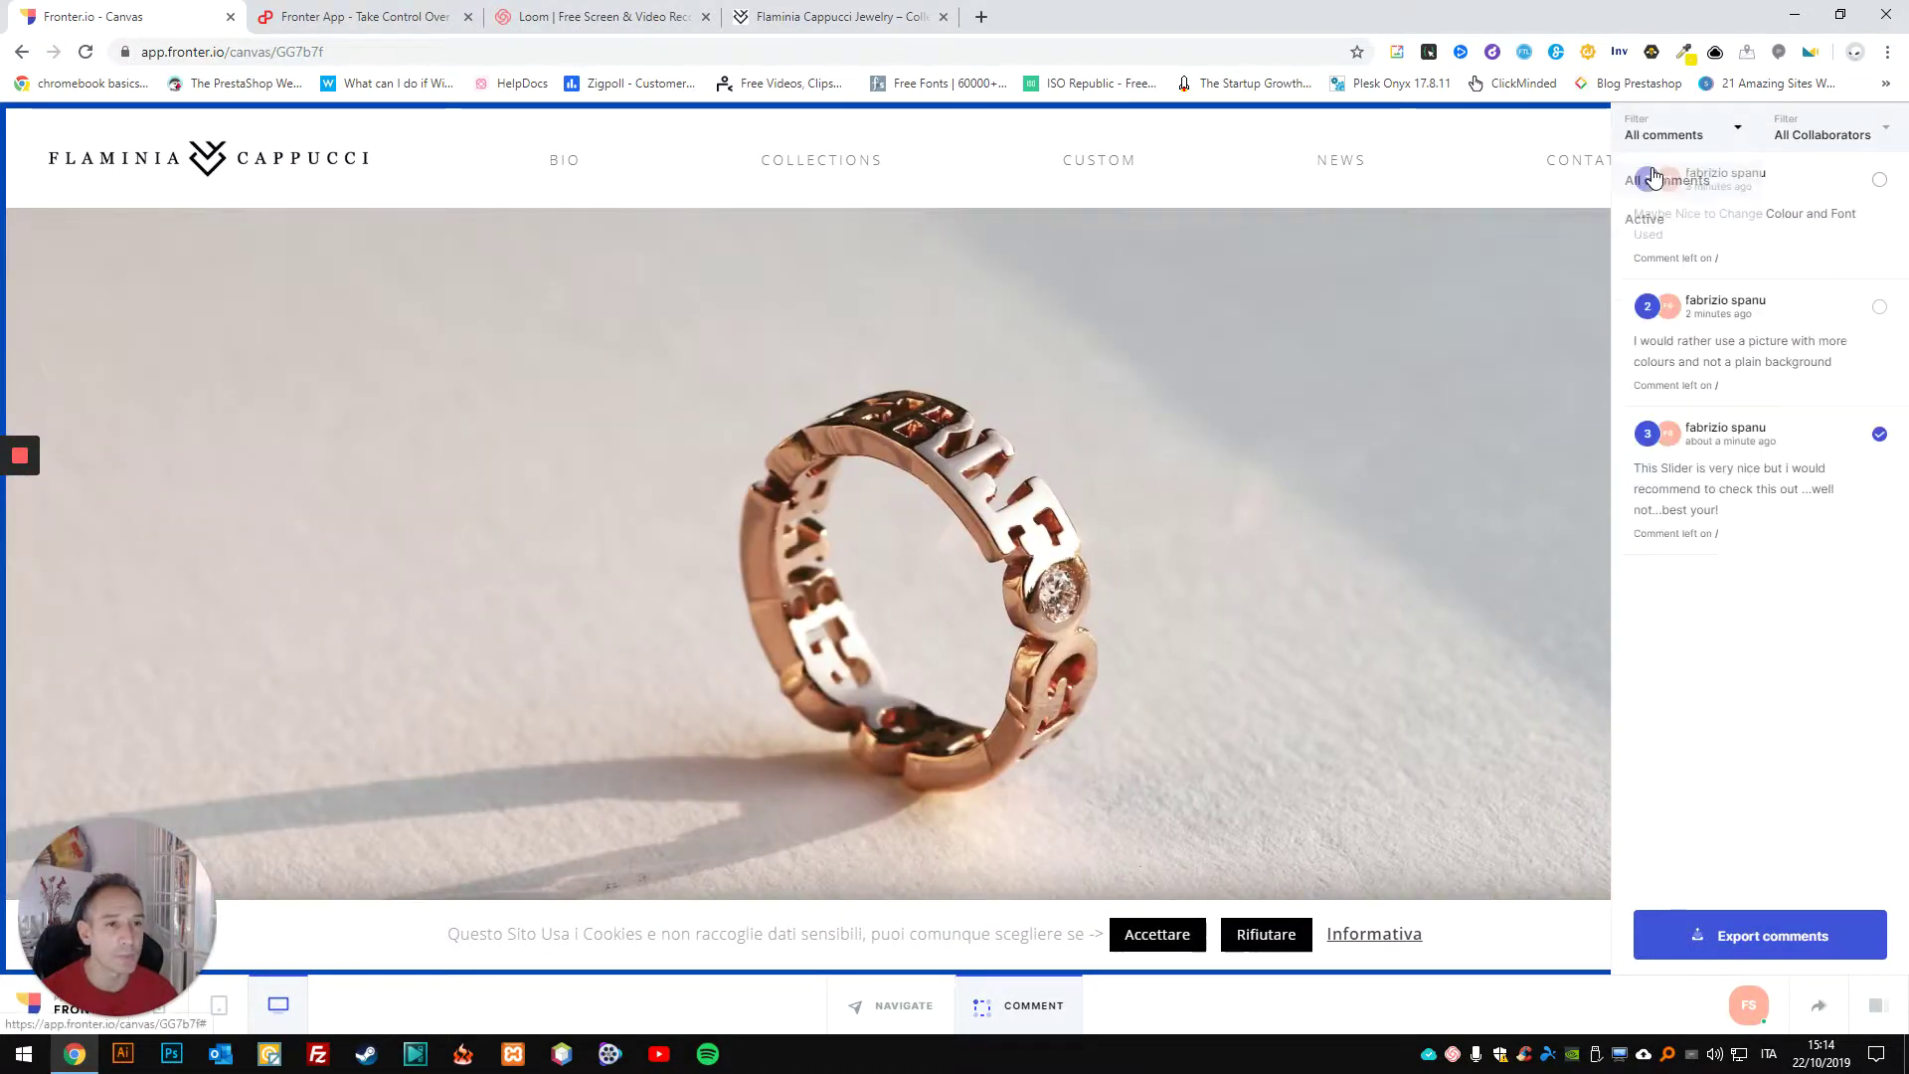
{"action": "left_click", "coordinate": [1693, 137]}
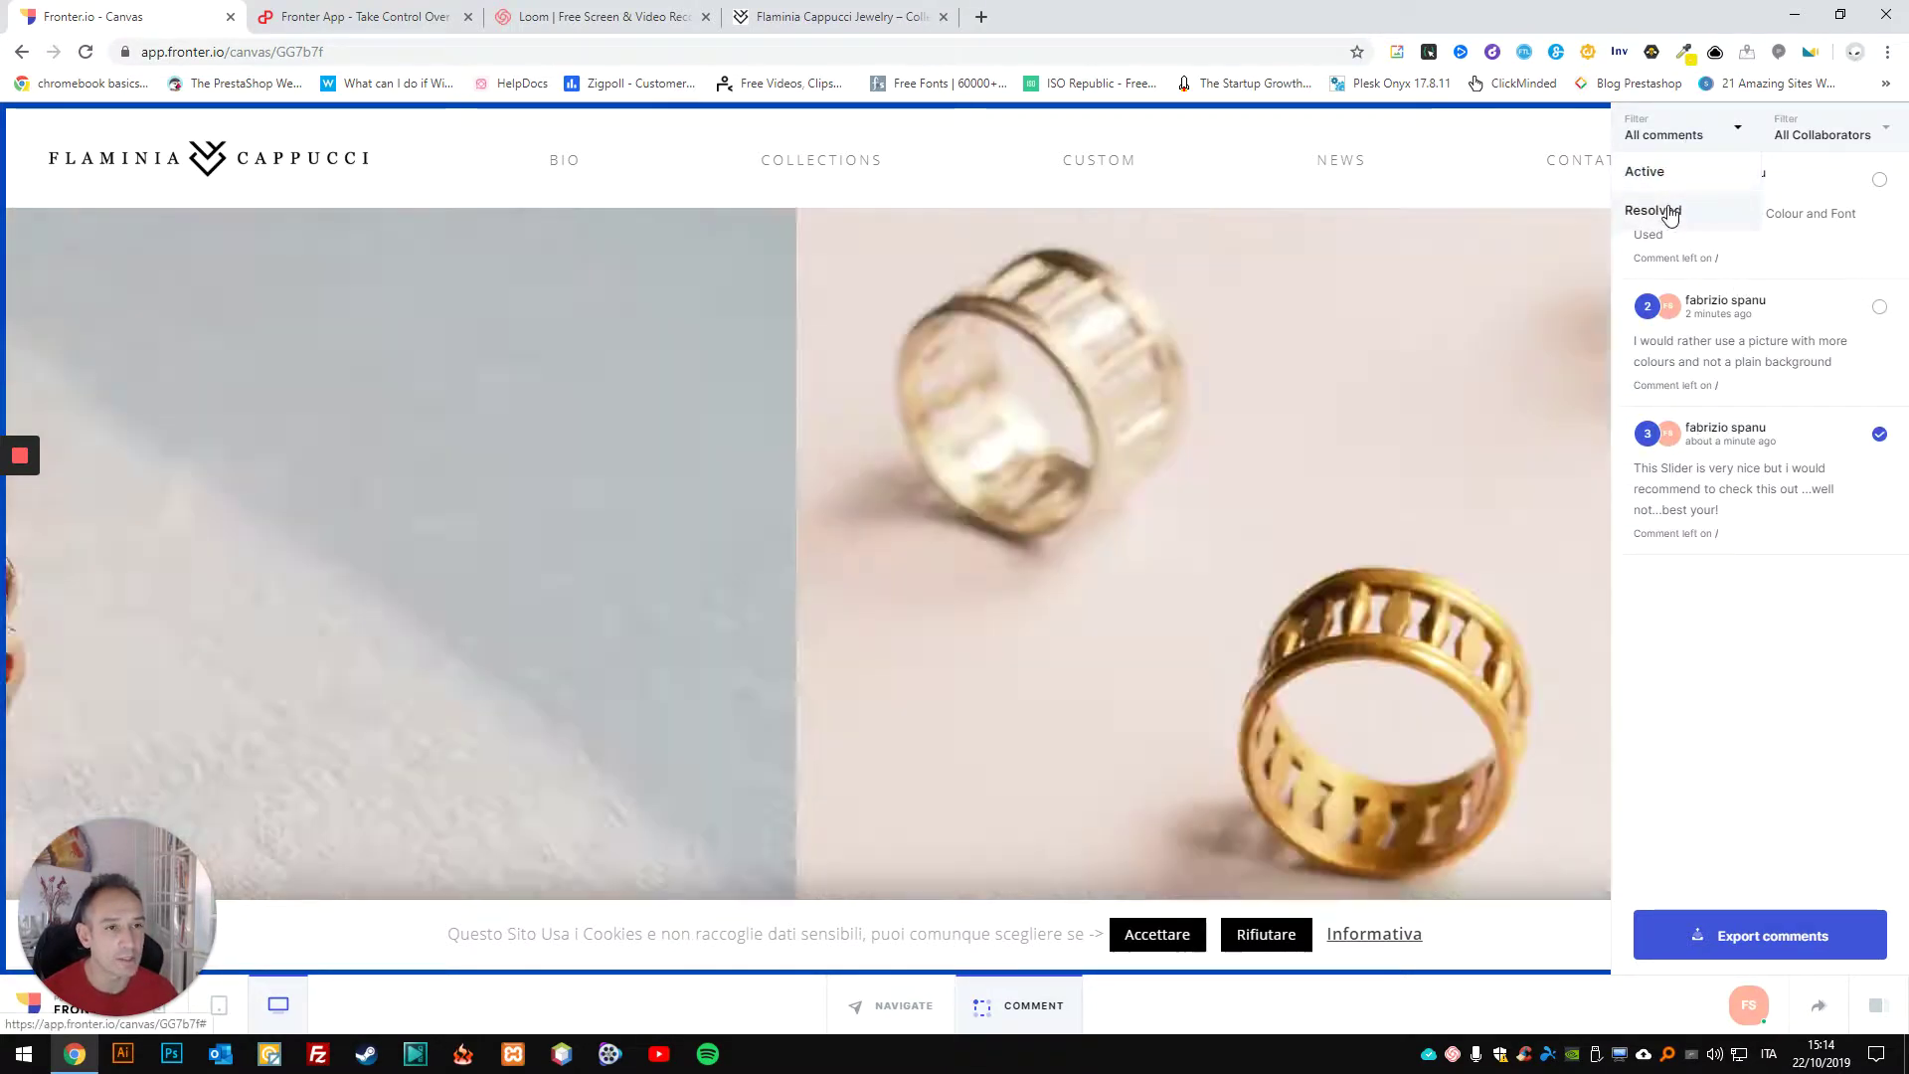
{"action": "left_click", "coordinate": [1665, 205]}
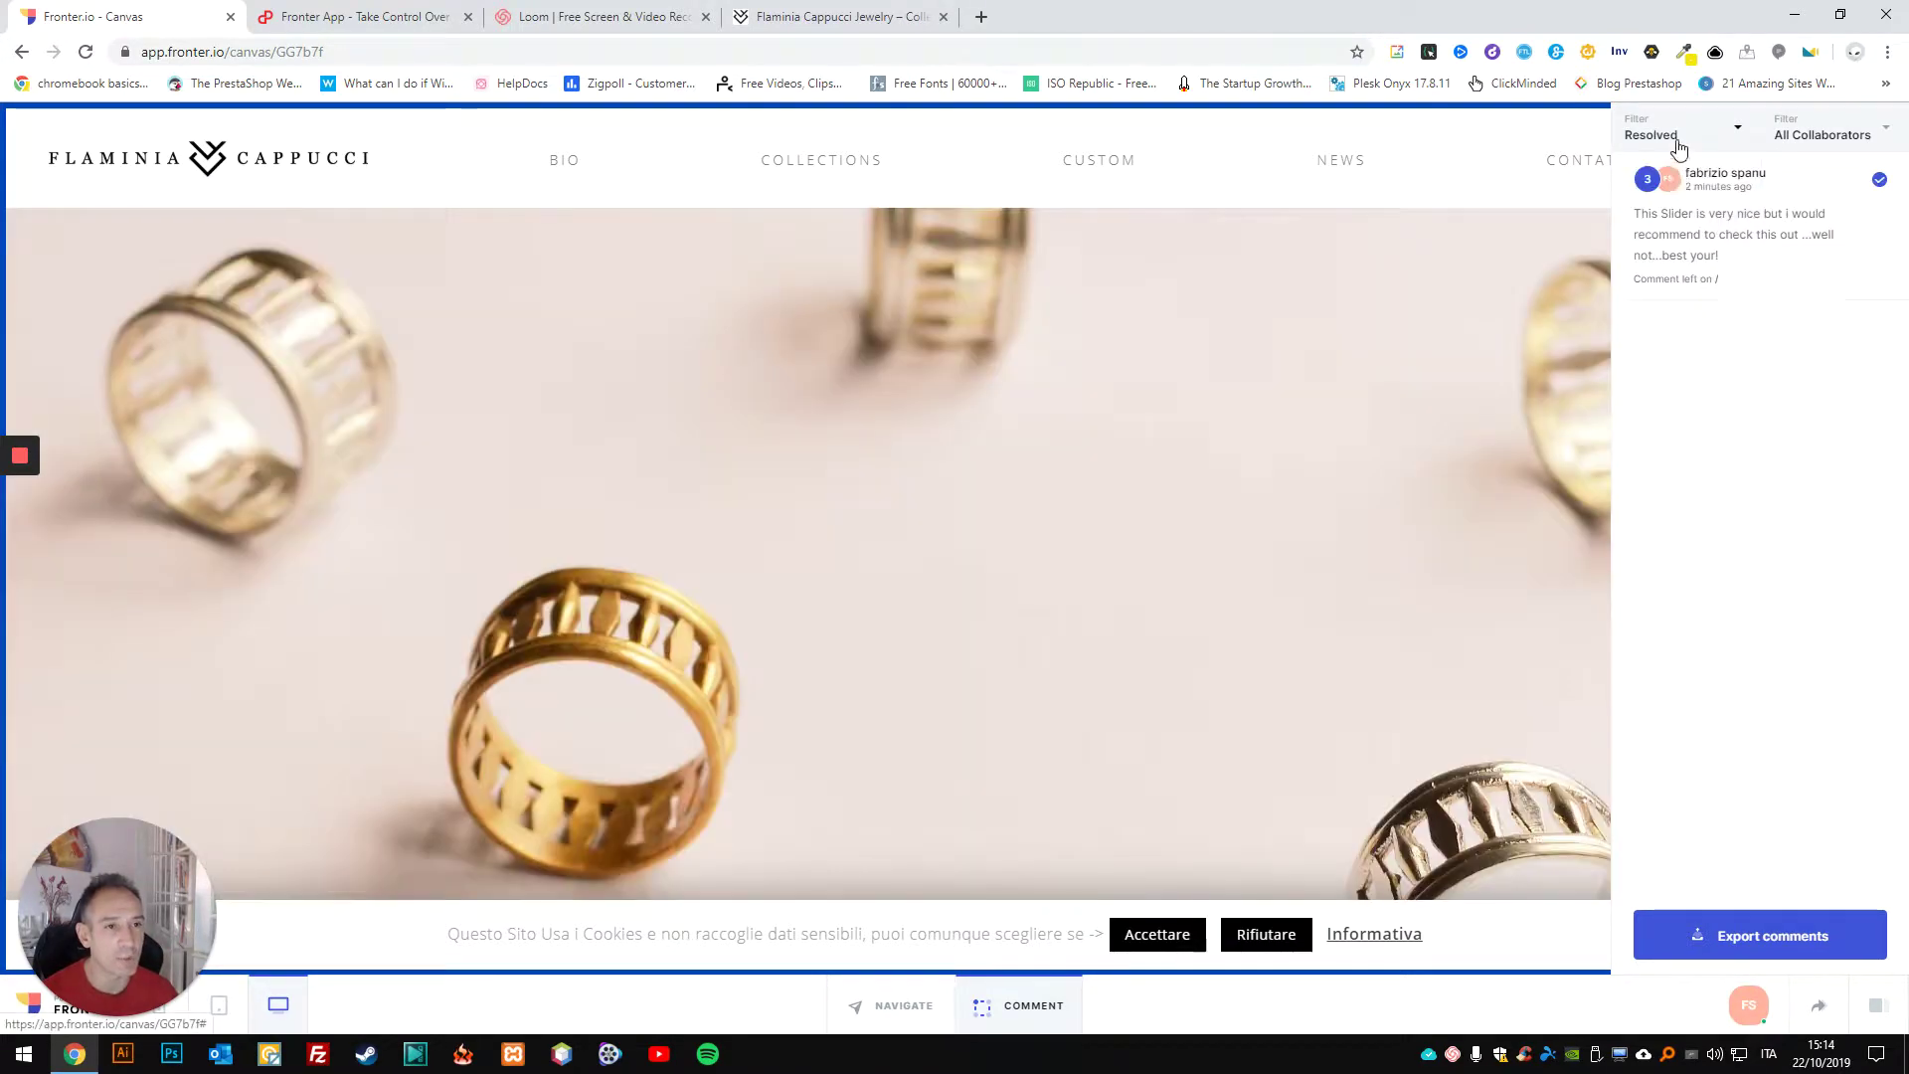
{"action": "left_click", "coordinate": [1679, 147]}
{"action": "left_click", "coordinate": [1657, 175]}
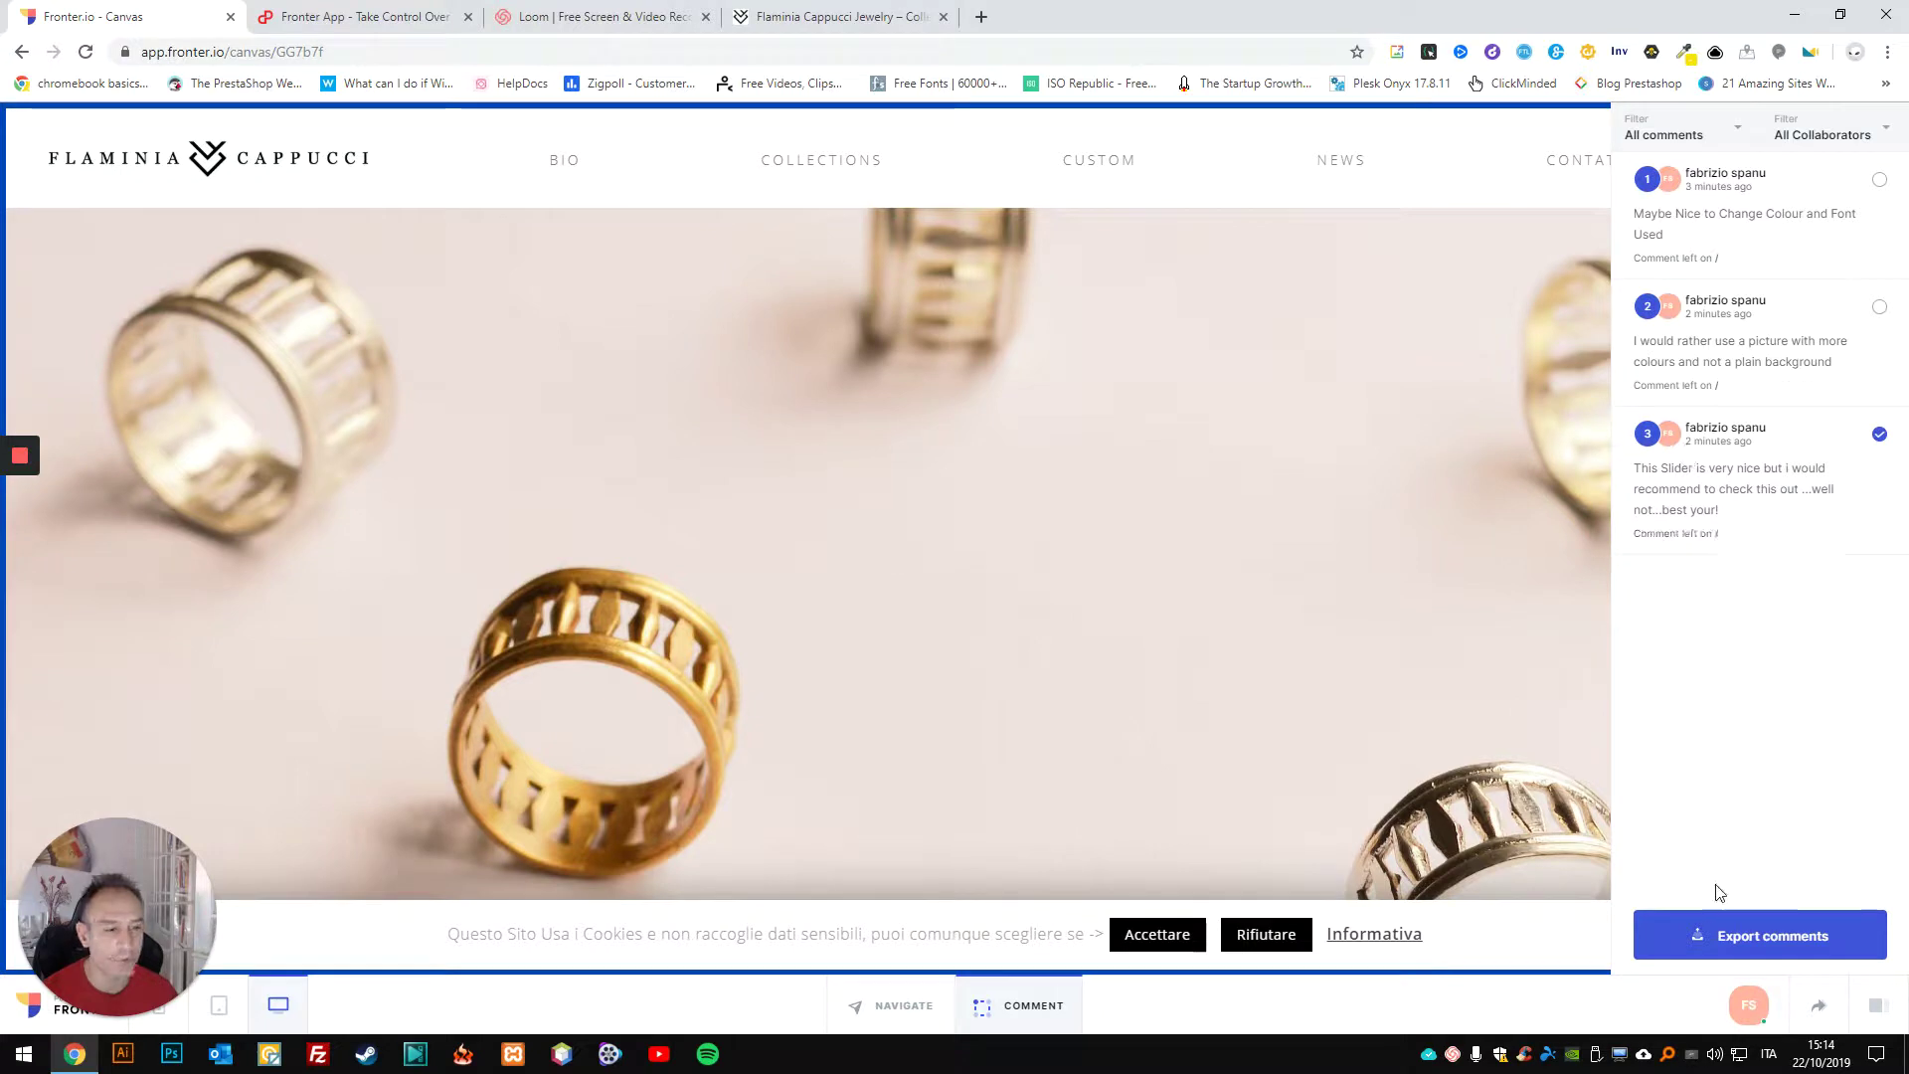
Step: Look at the integrations available for exporting comments and return to the comment list
{"action": "left_click", "coordinate": [1718, 929]}
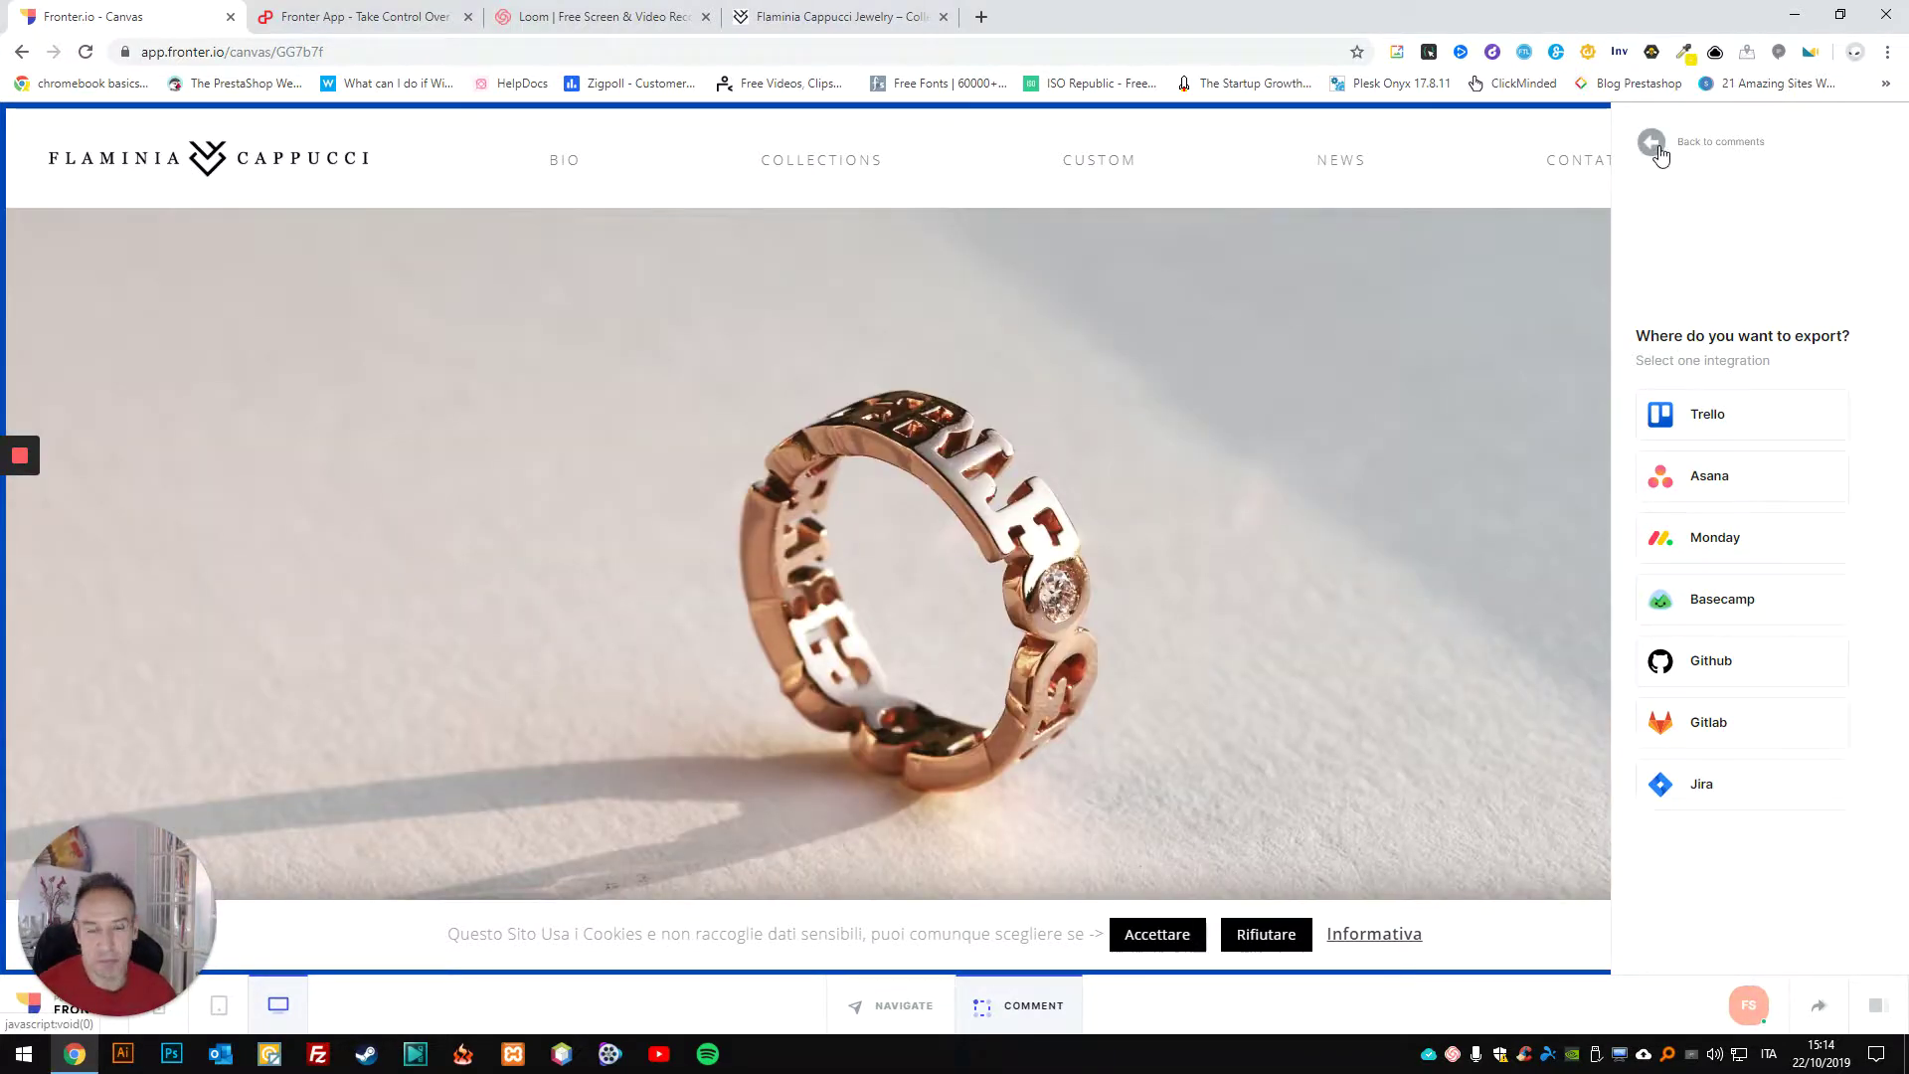
{"action": "left_click", "coordinate": [1653, 144]}
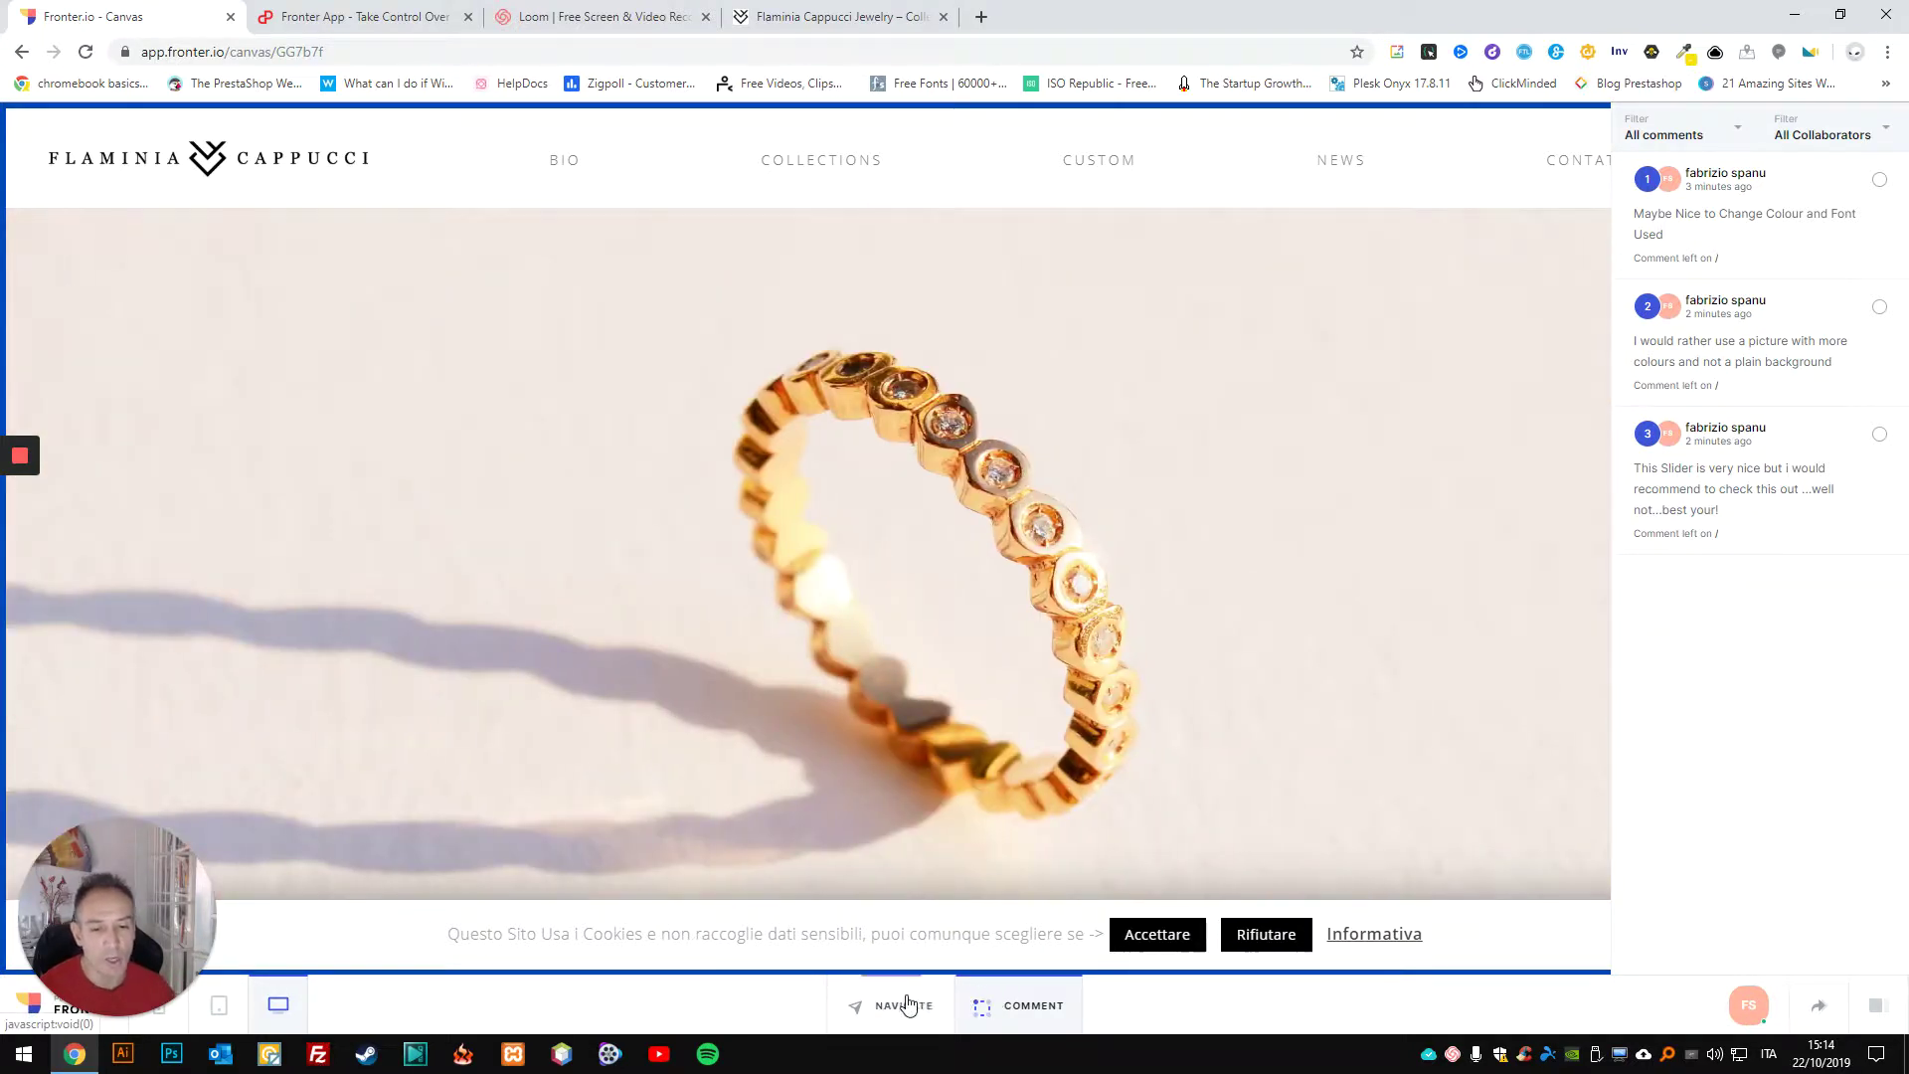
Step: Navigate to the site's collections page and submit the comment "Change this one please!" on the earrings picture beside the pink stones
{"action": "left_click", "coordinate": [907, 1005]}
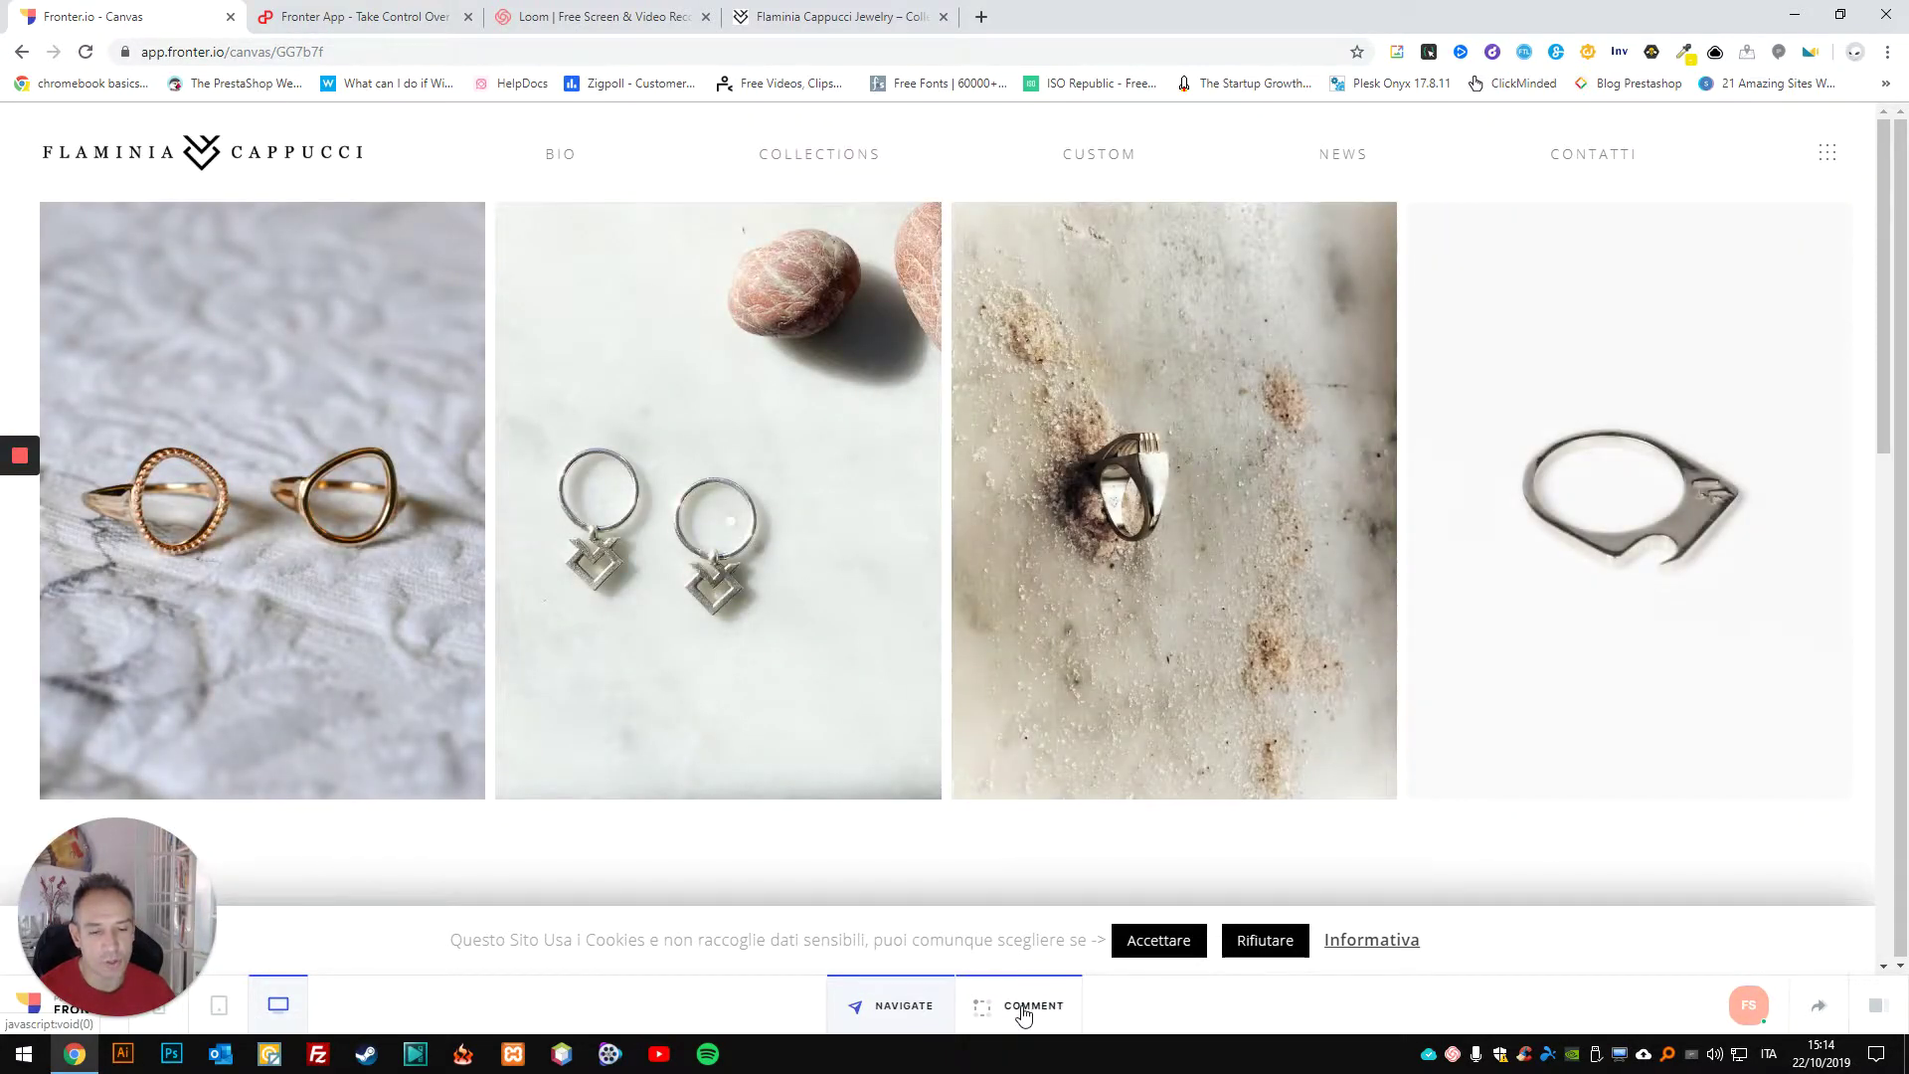
{"action": "left_click", "coordinate": [1024, 1007]}
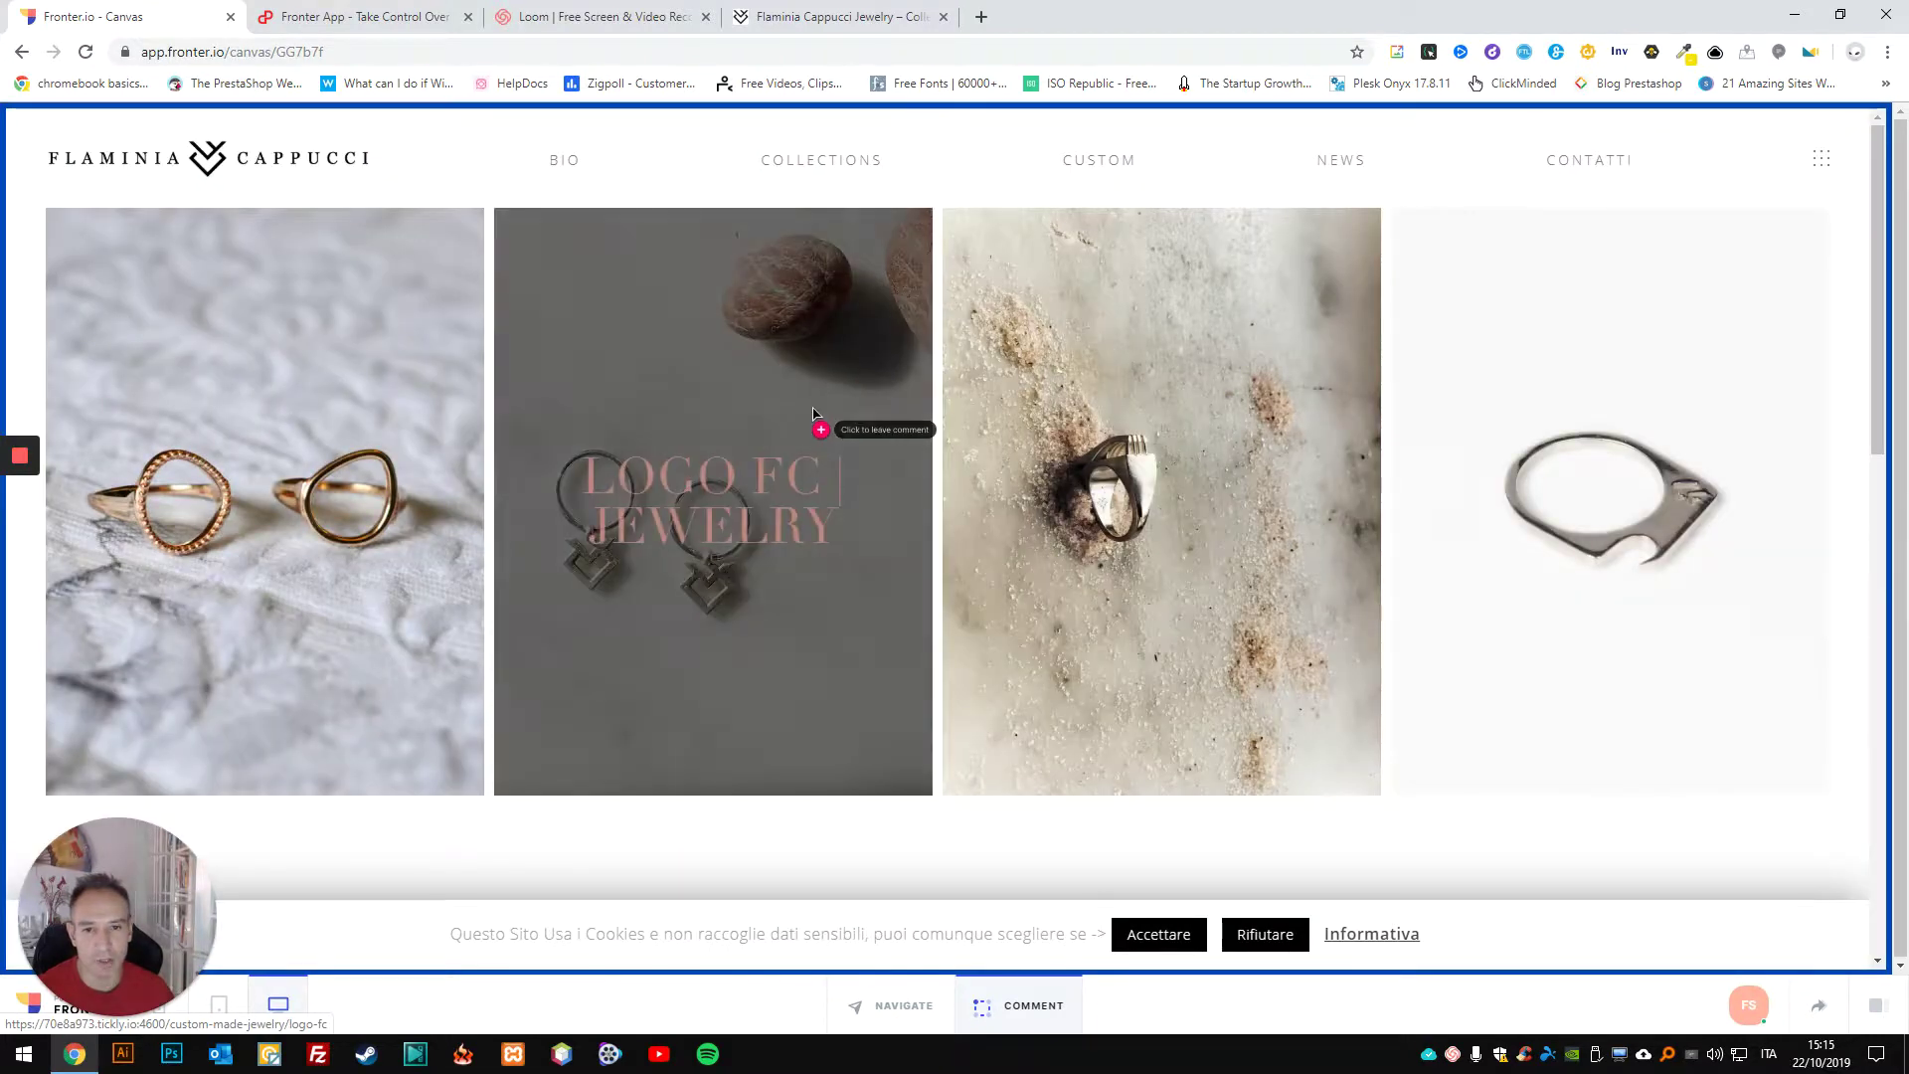
{"action": "left_click", "coordinate": [841, 421]}
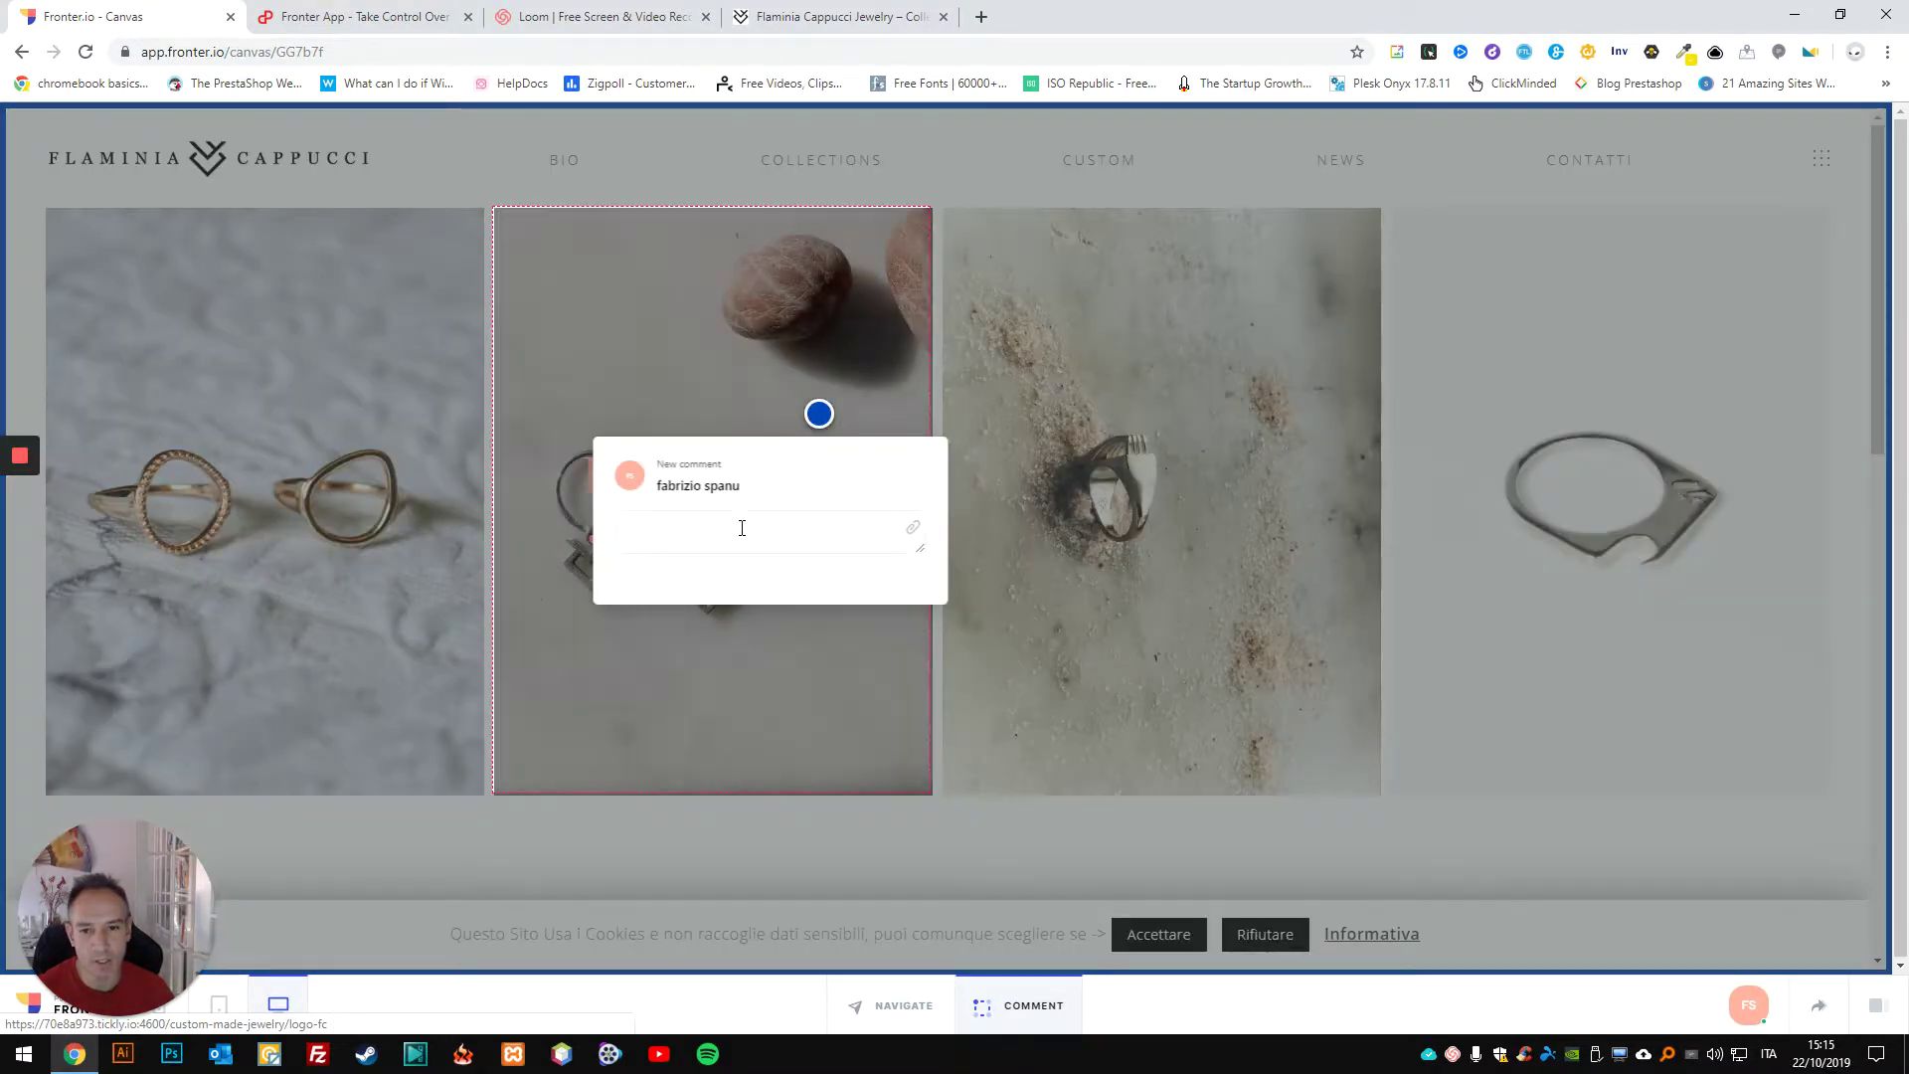
{"action": "type", "text": "Change this one please!"}
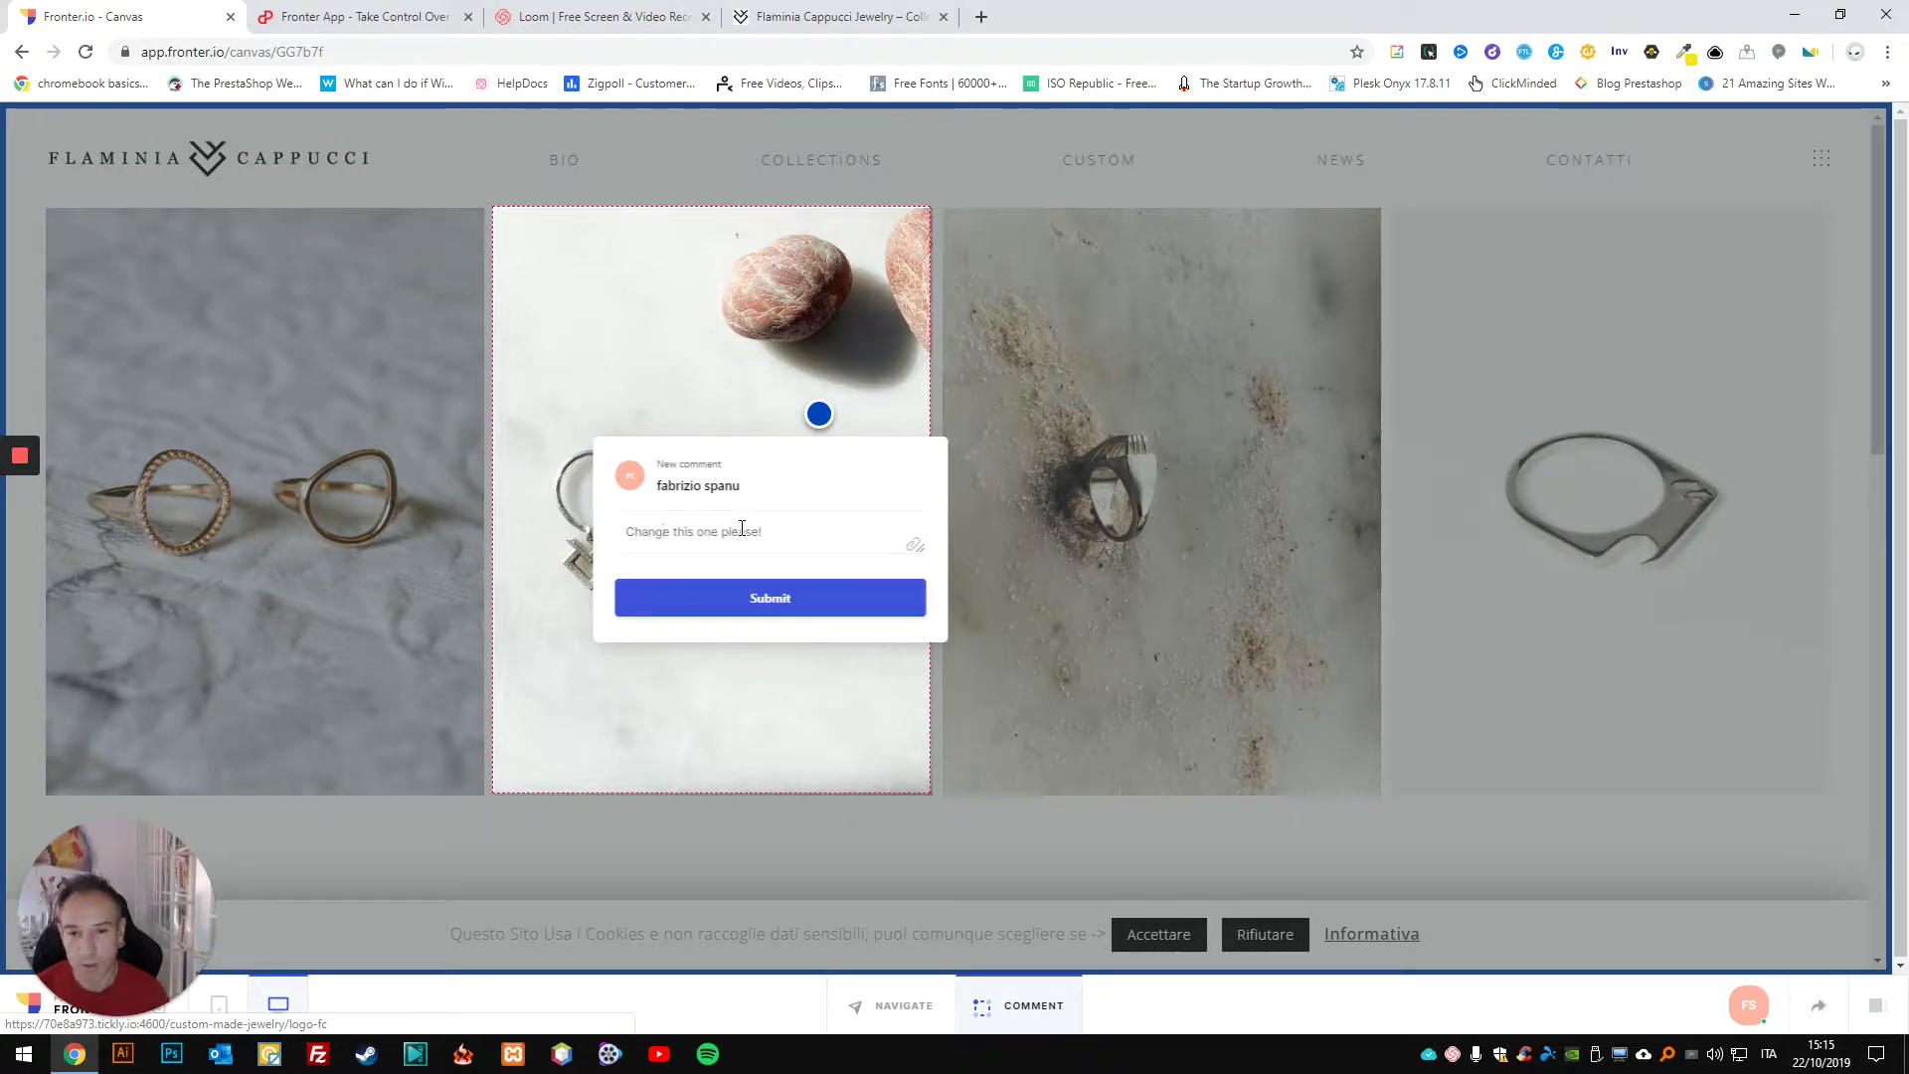
{"action": "left_click", "coordinate": [768, 602]}
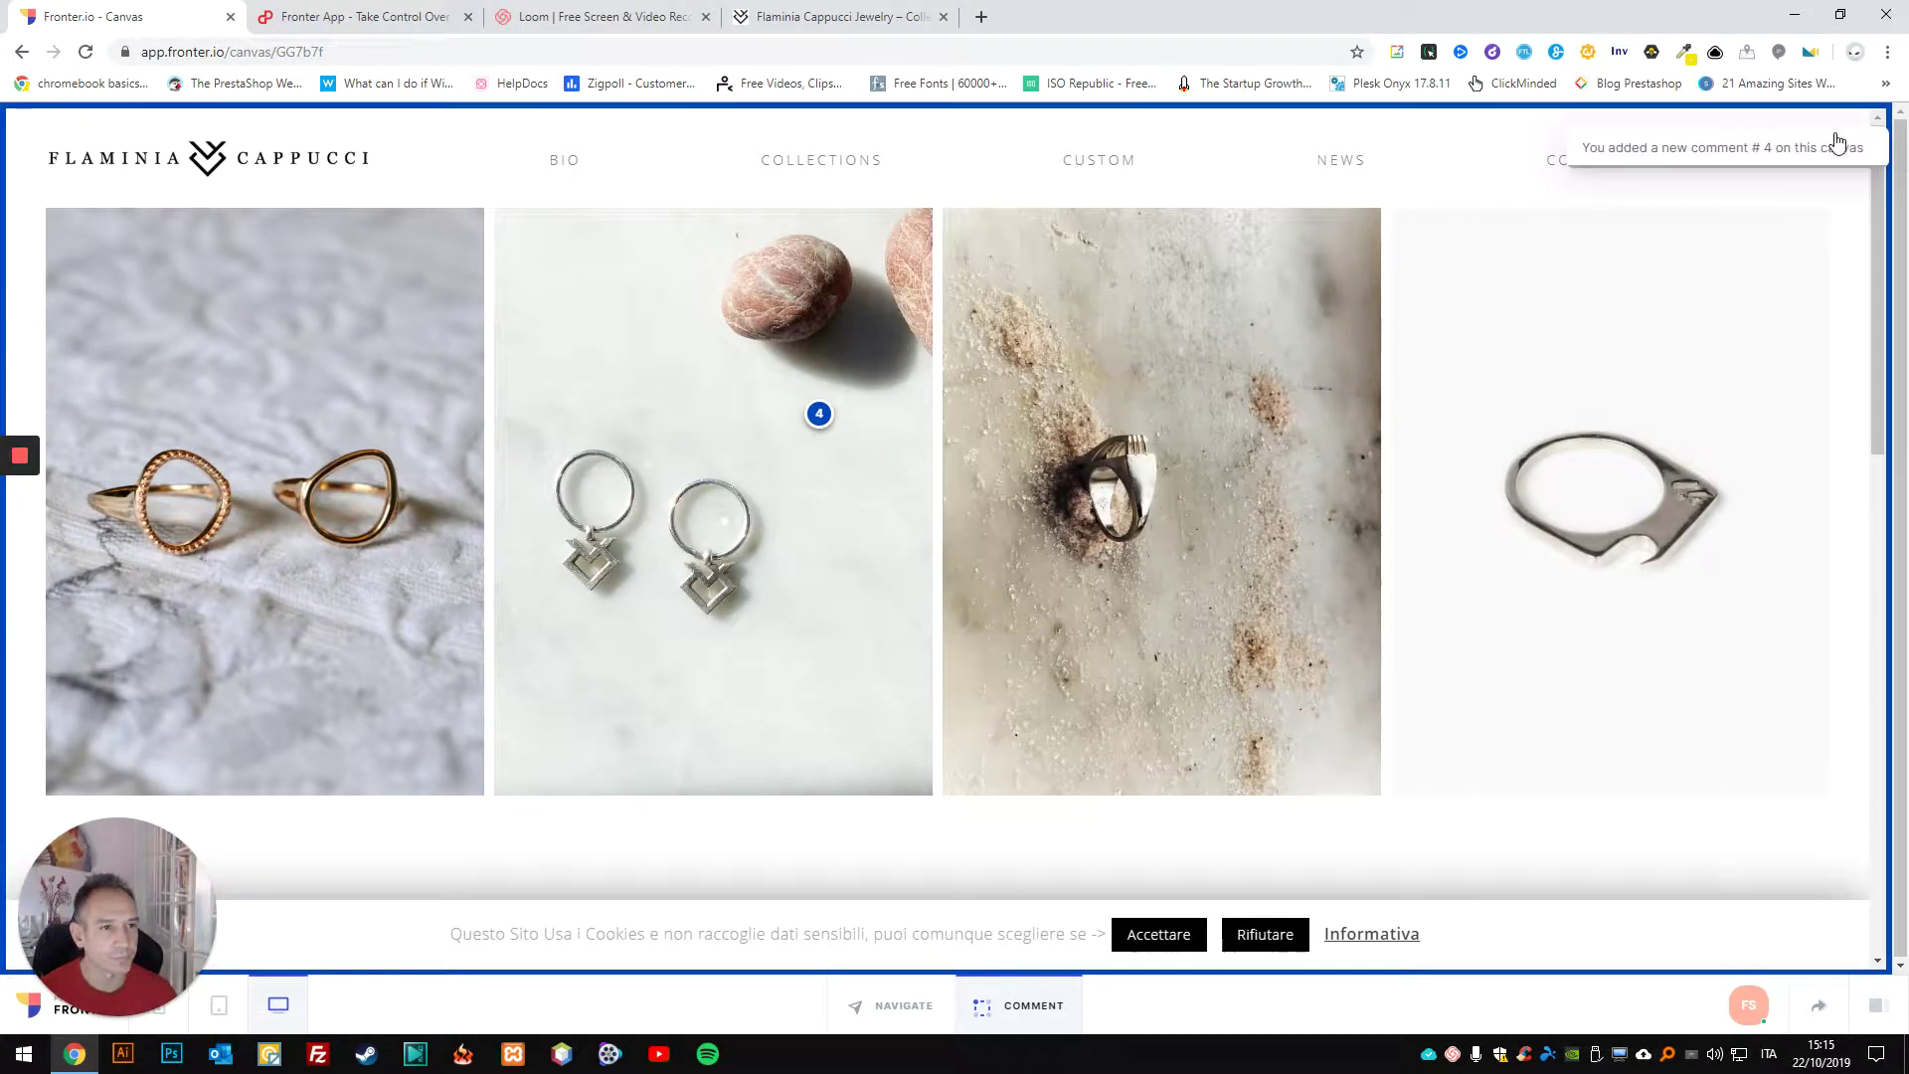
Step: Go to the homepage through comment 2 in the comment list, and close the list
{"action": "left_click", "coordinate": [1877, 1004]}
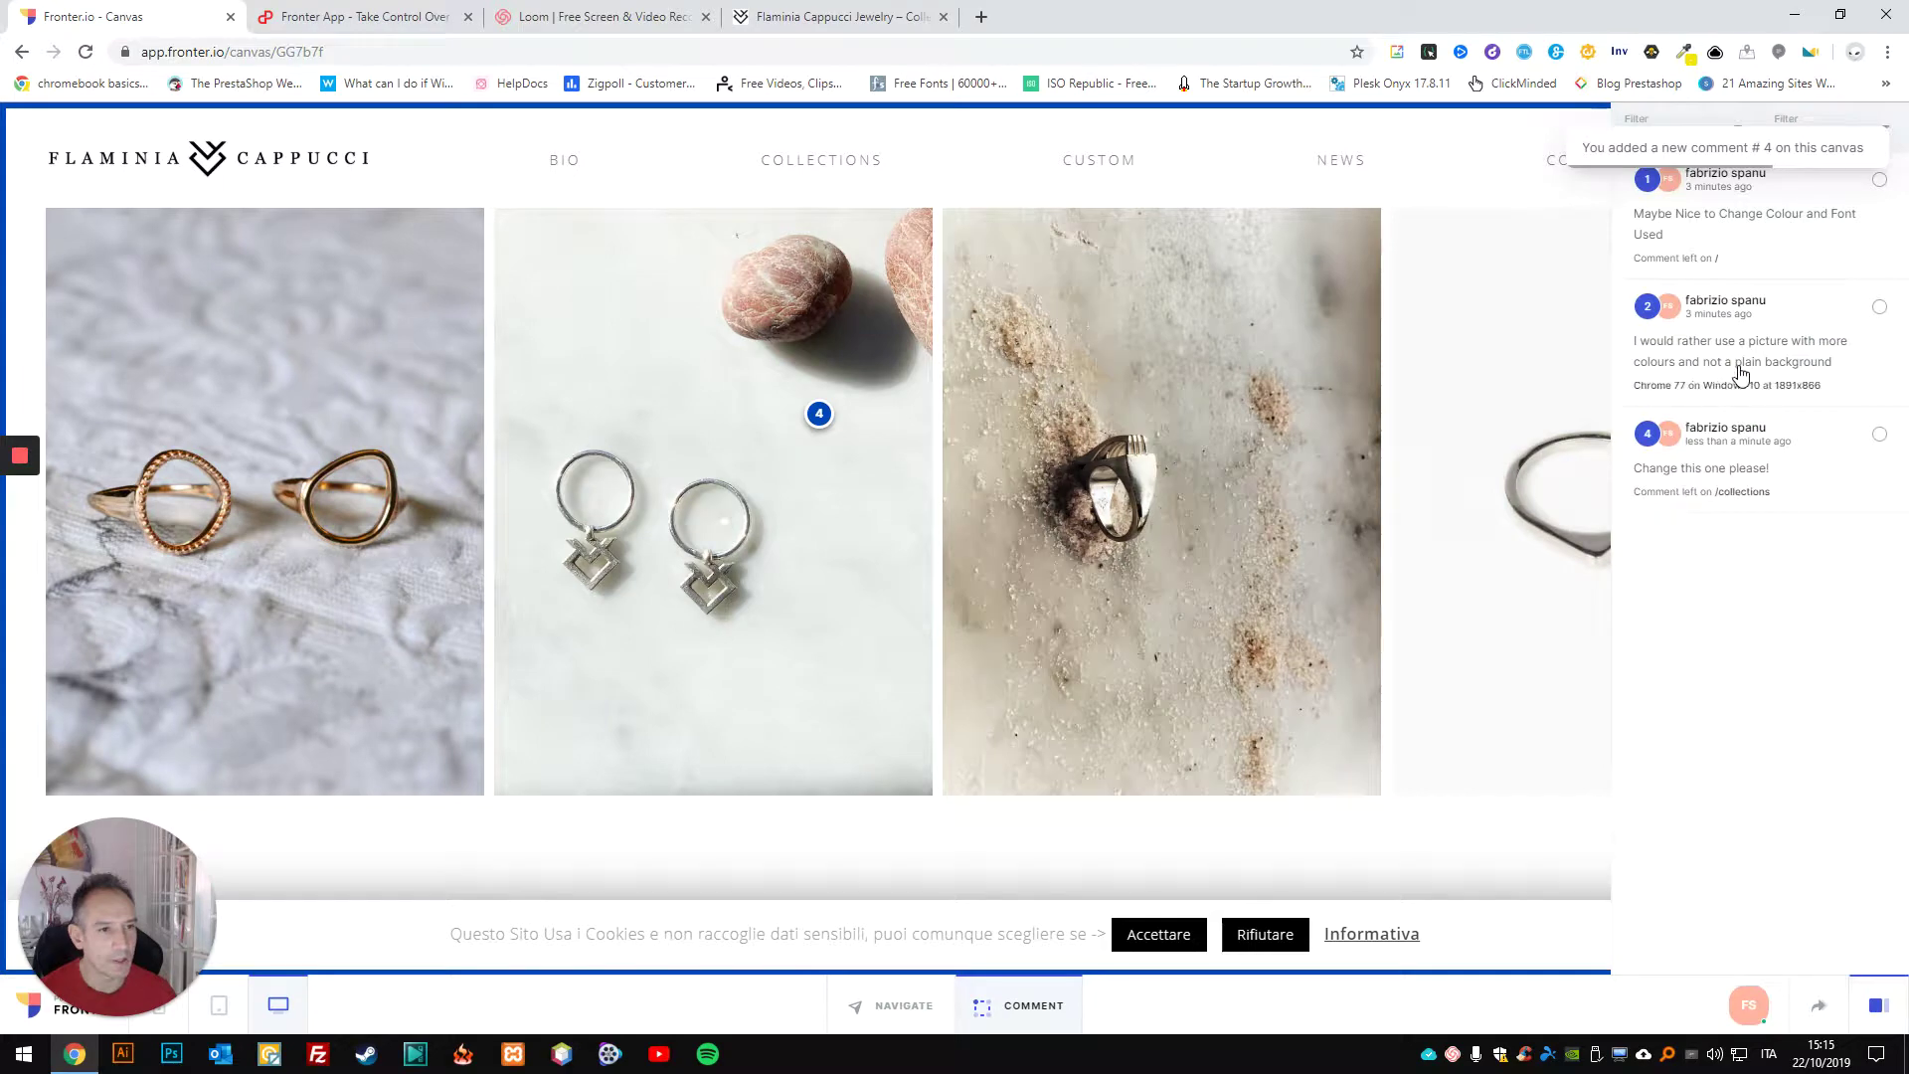
{"action": "left_click", "coordinate": [1720, 308]}
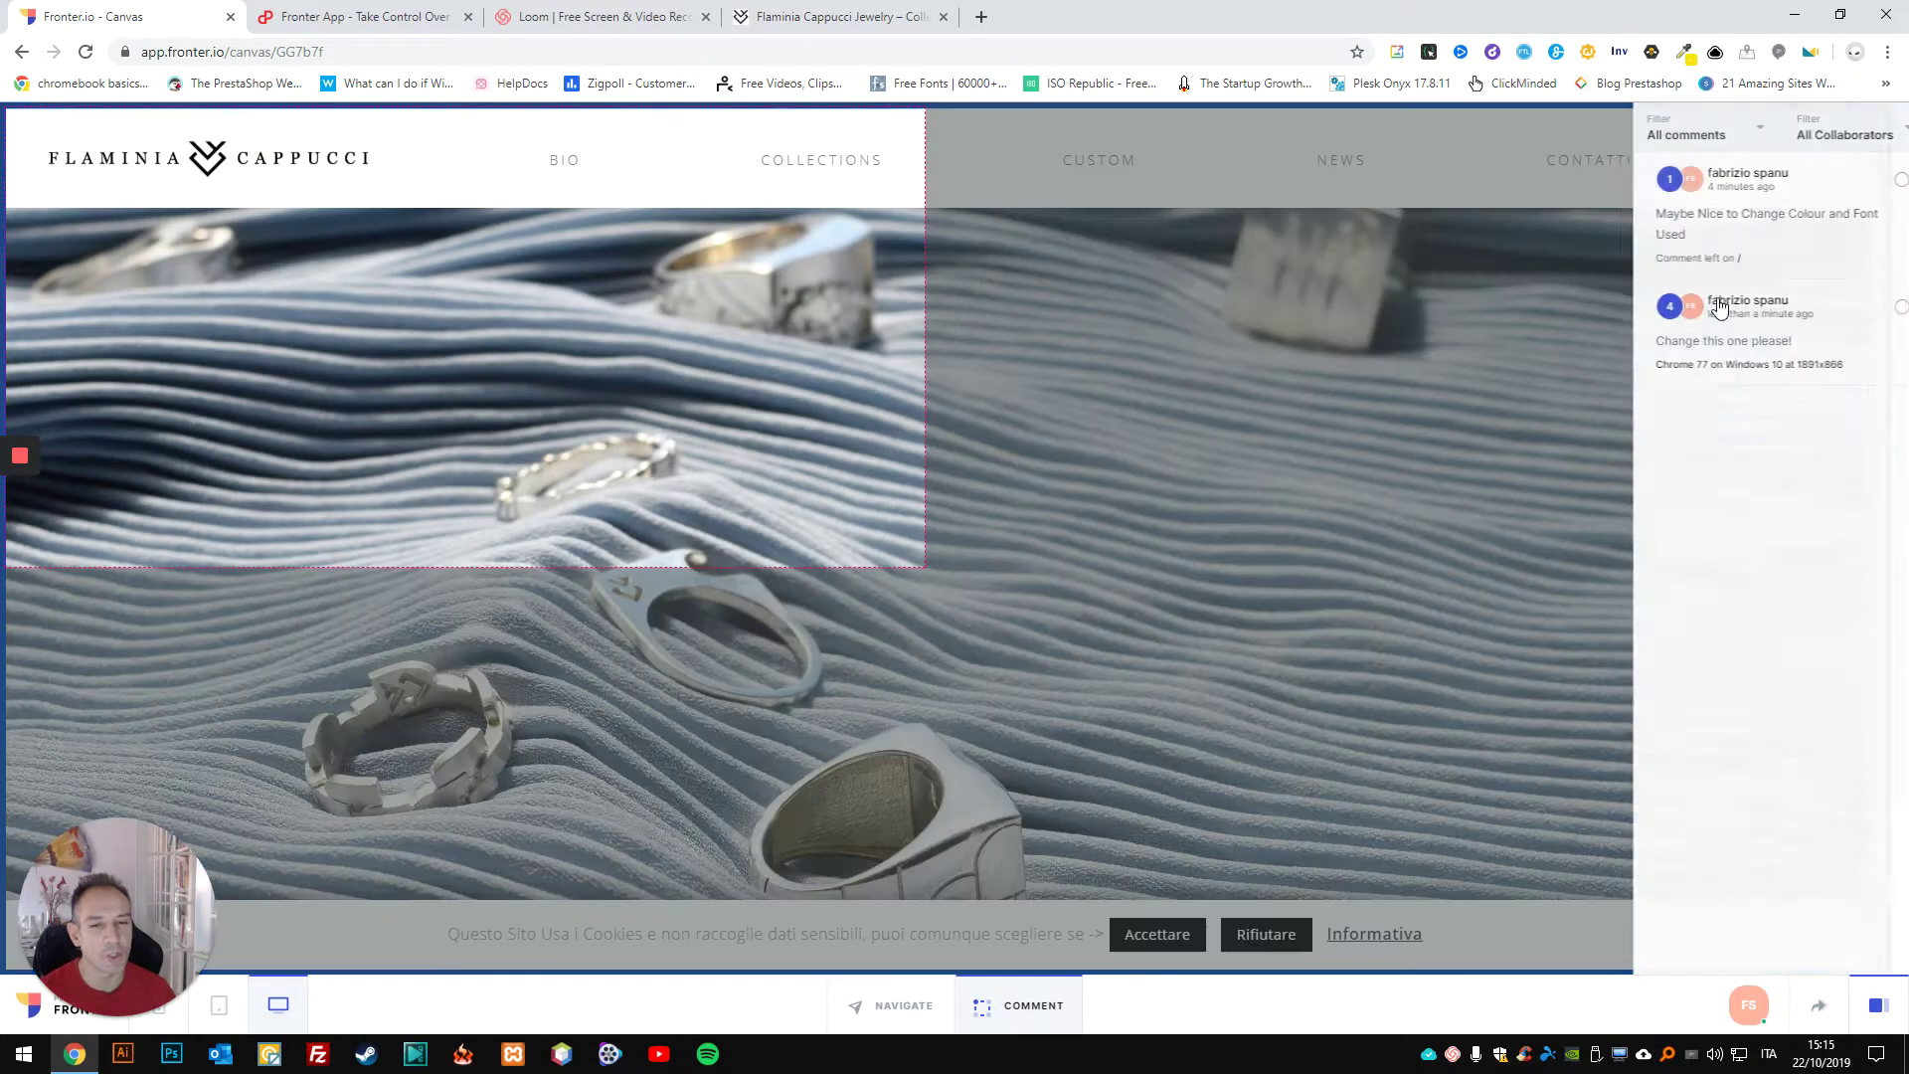
{"action": "left_click", "coordinate": [1873, 1005]}
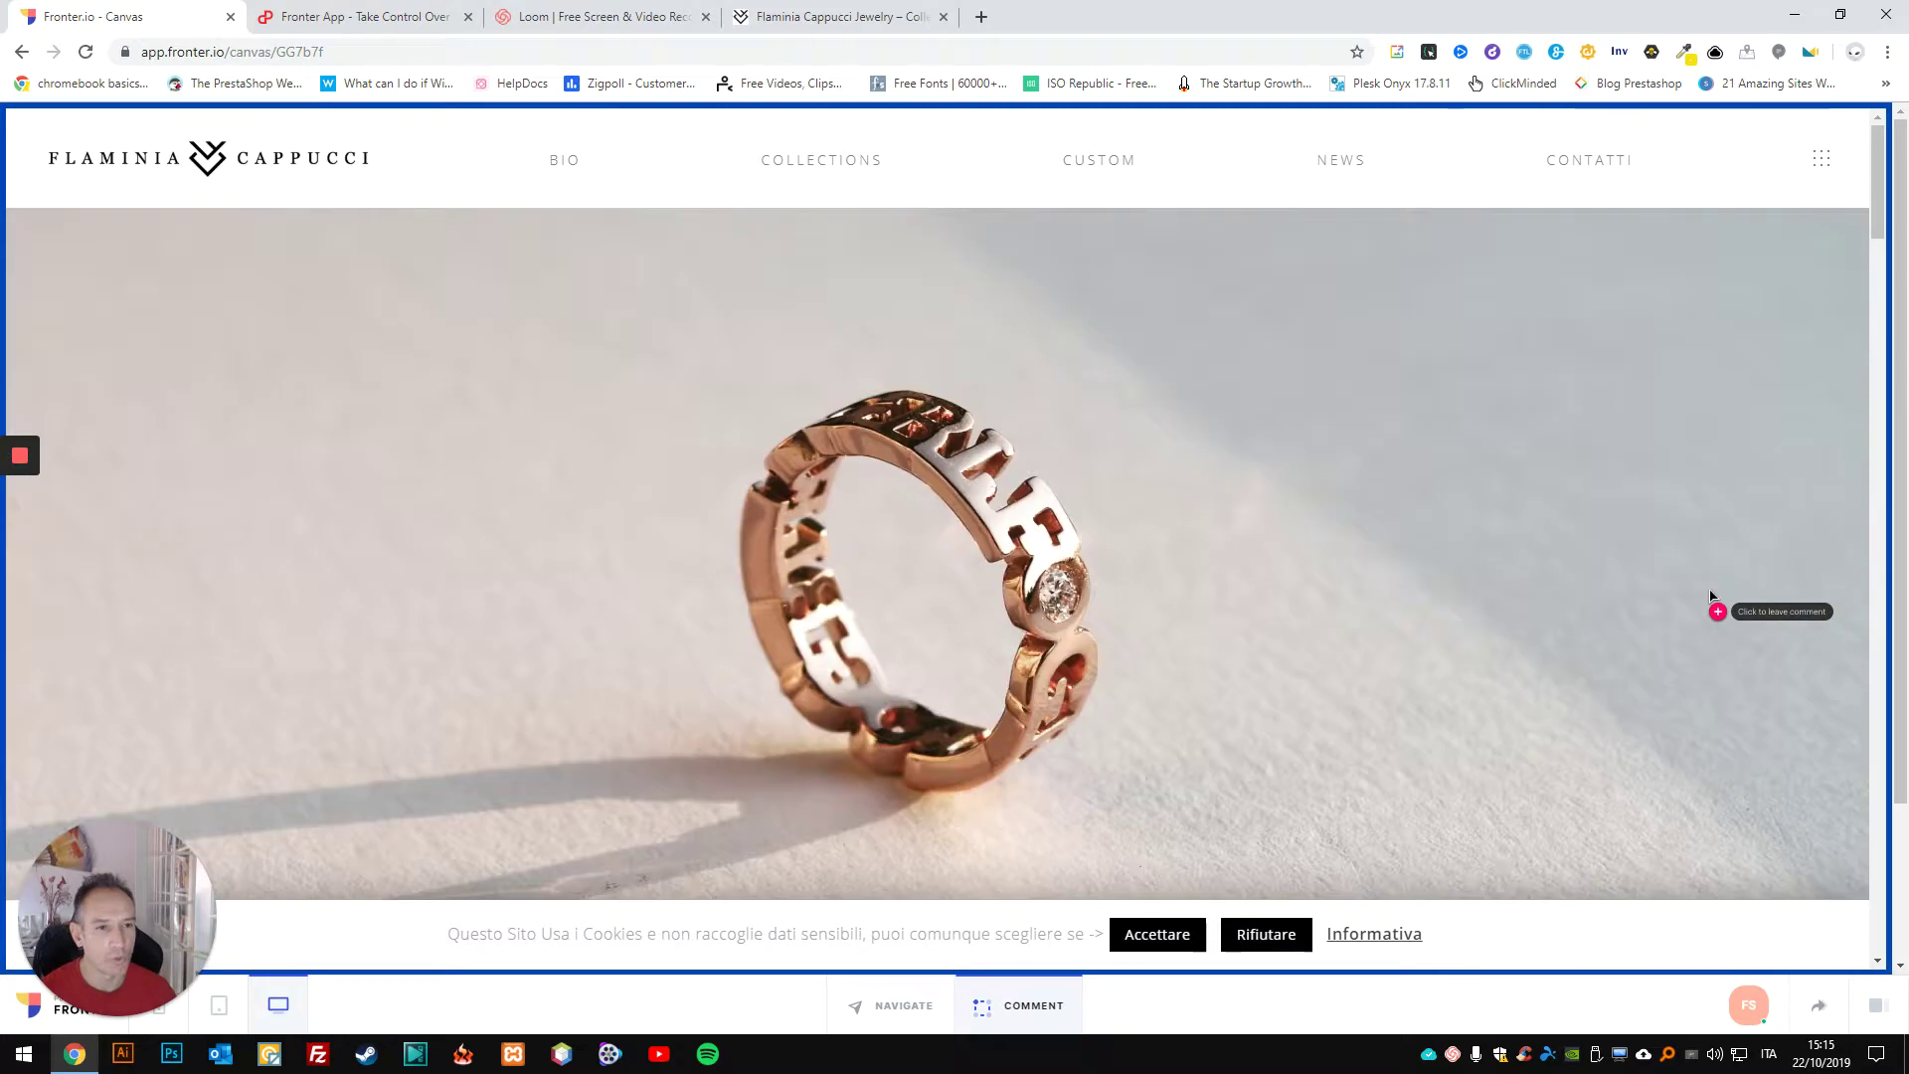
Step: Open the comment list and go to the site's collections page through comment 4
{"action": "left_click", "coordinate": [1878, 1005]}
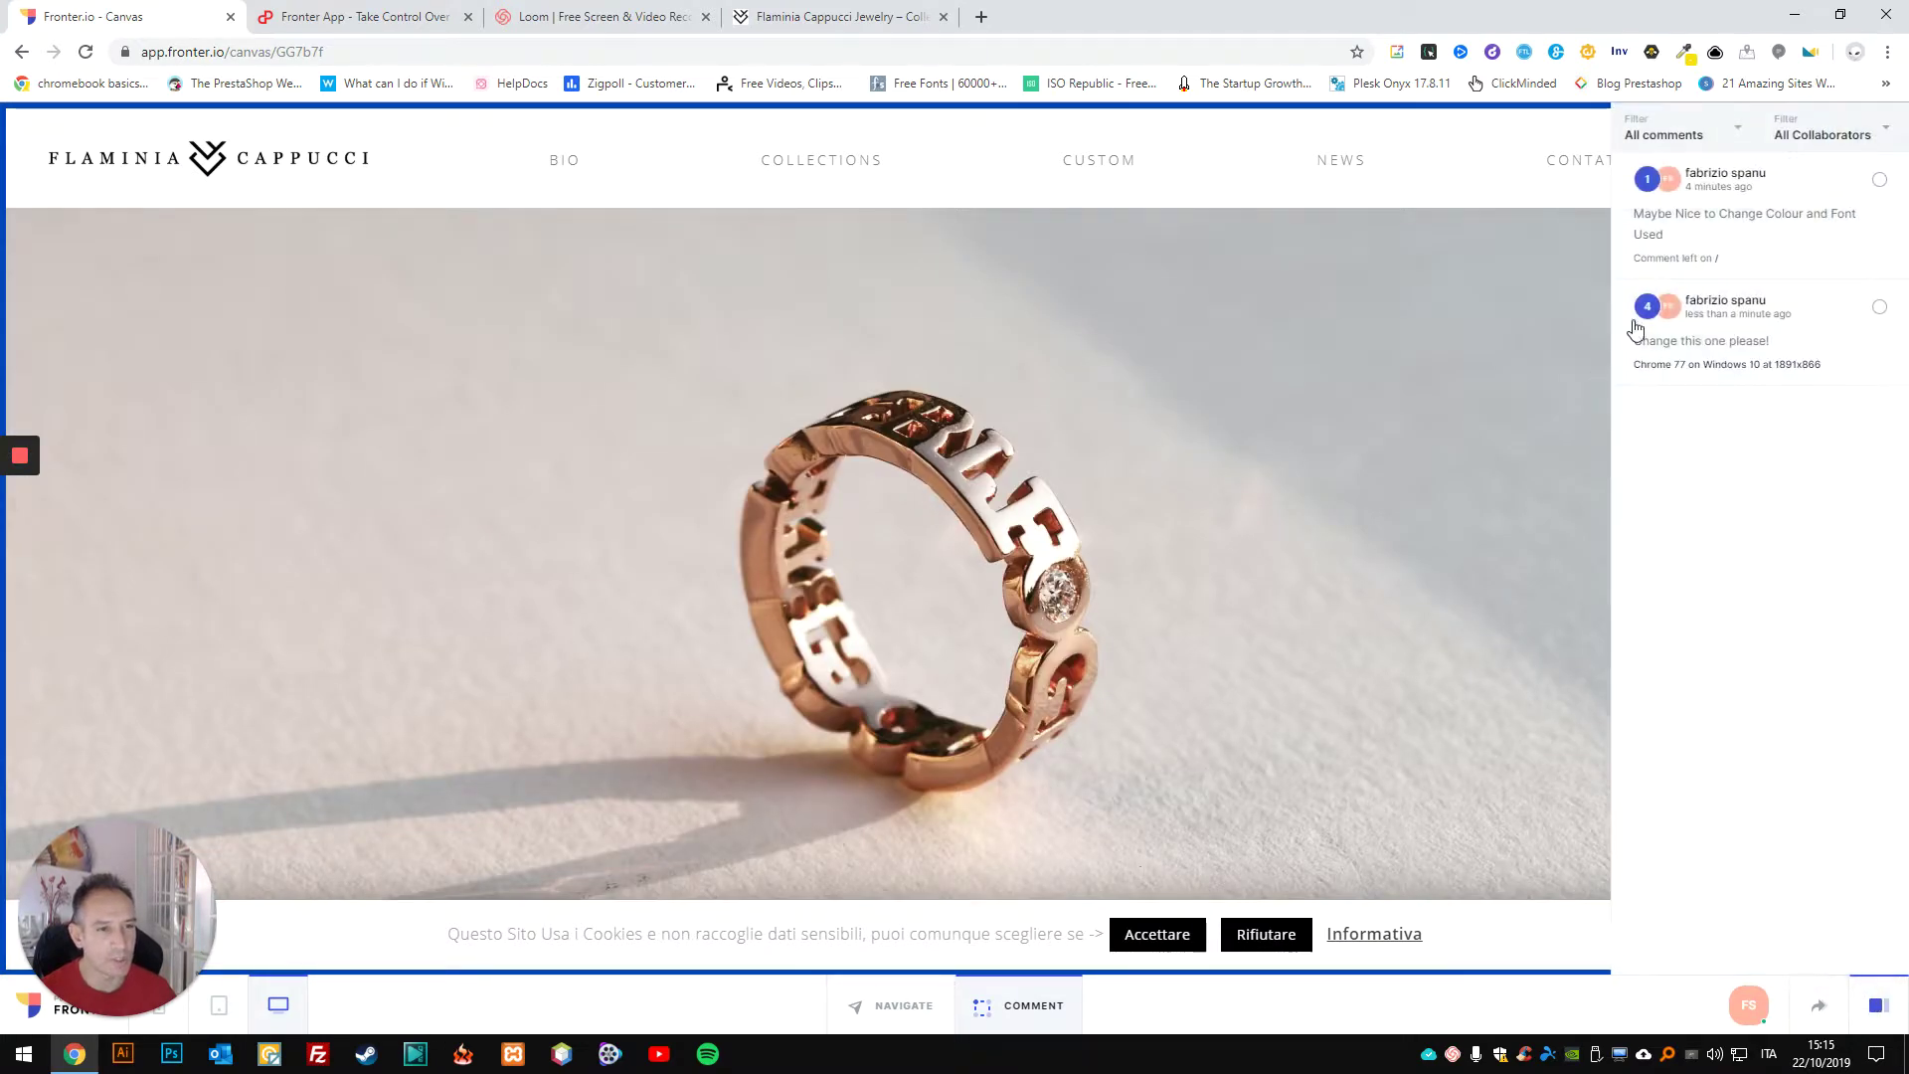
{"action": "left_click", "coordinate": [1722, 304]}
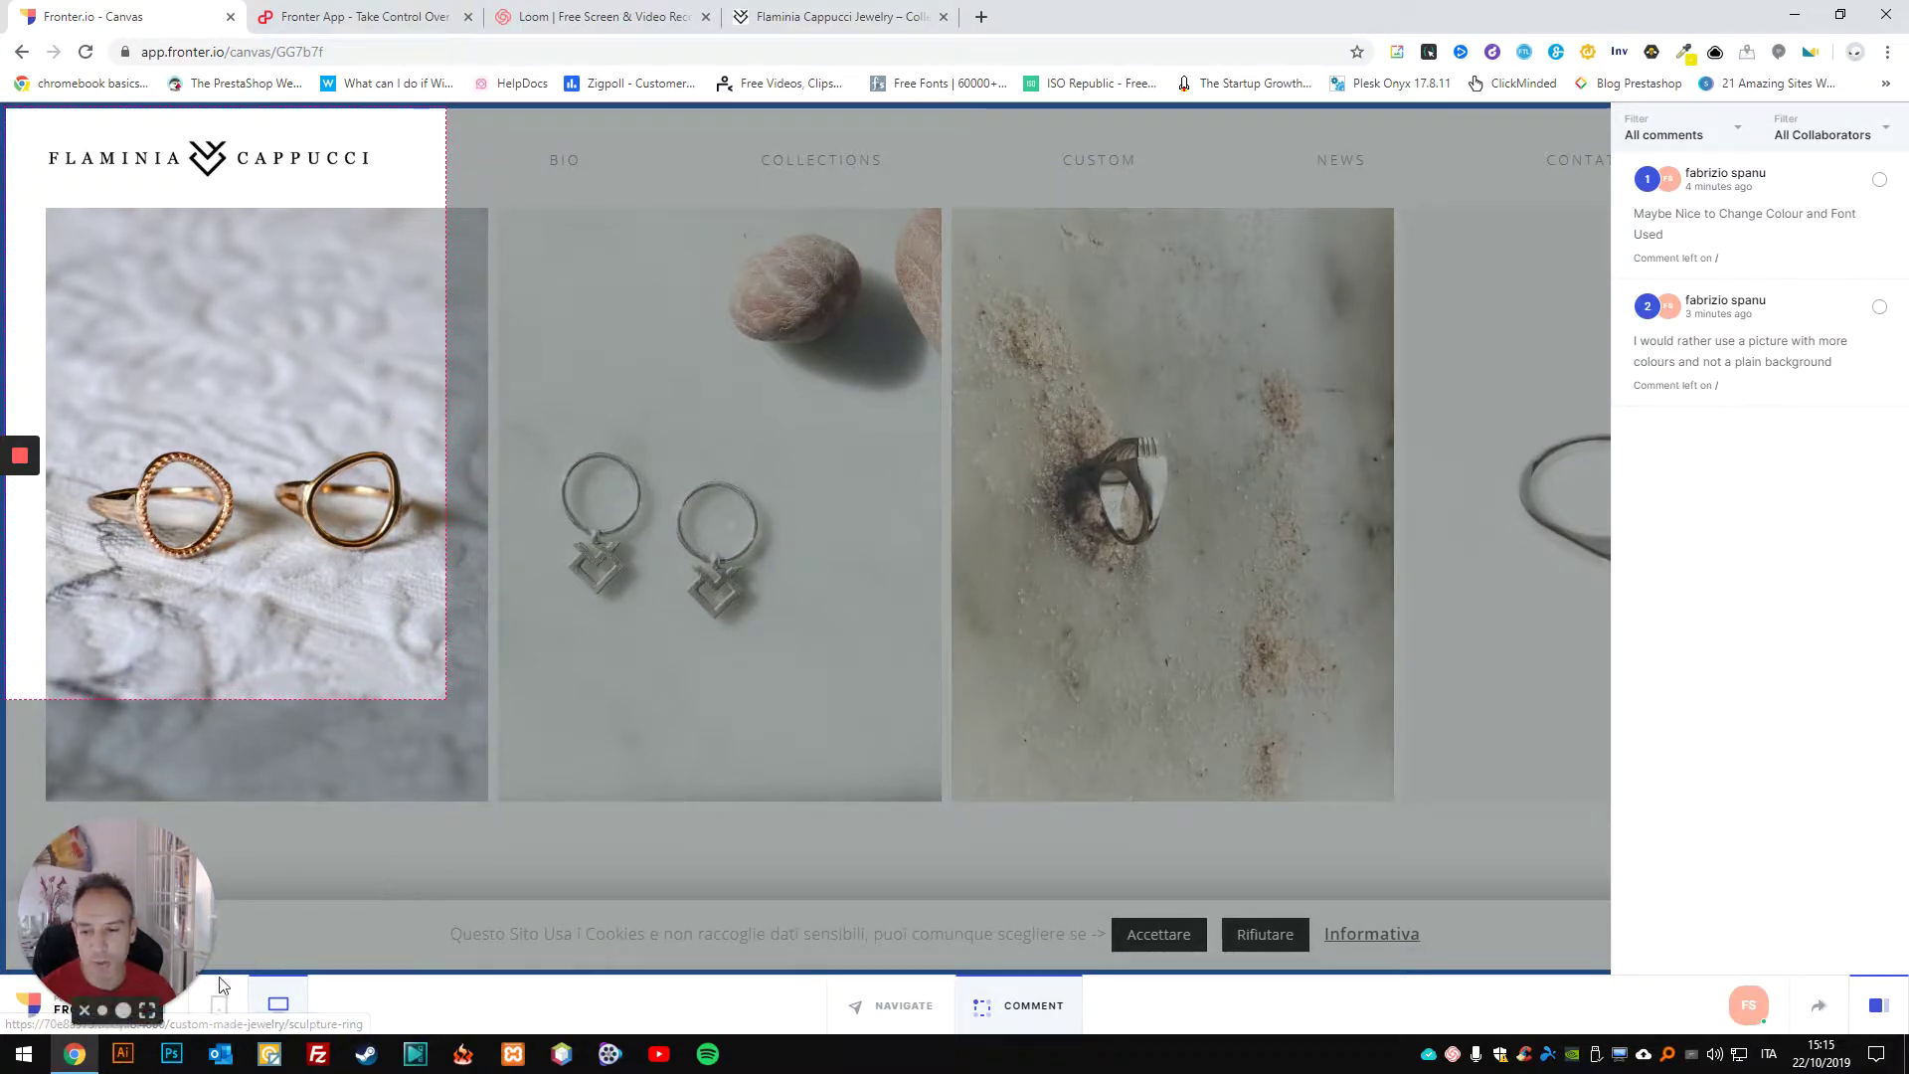
{"action": "left_click_drag", "start_coordinate": [188, 961], "coordinate": [1848, 903]}
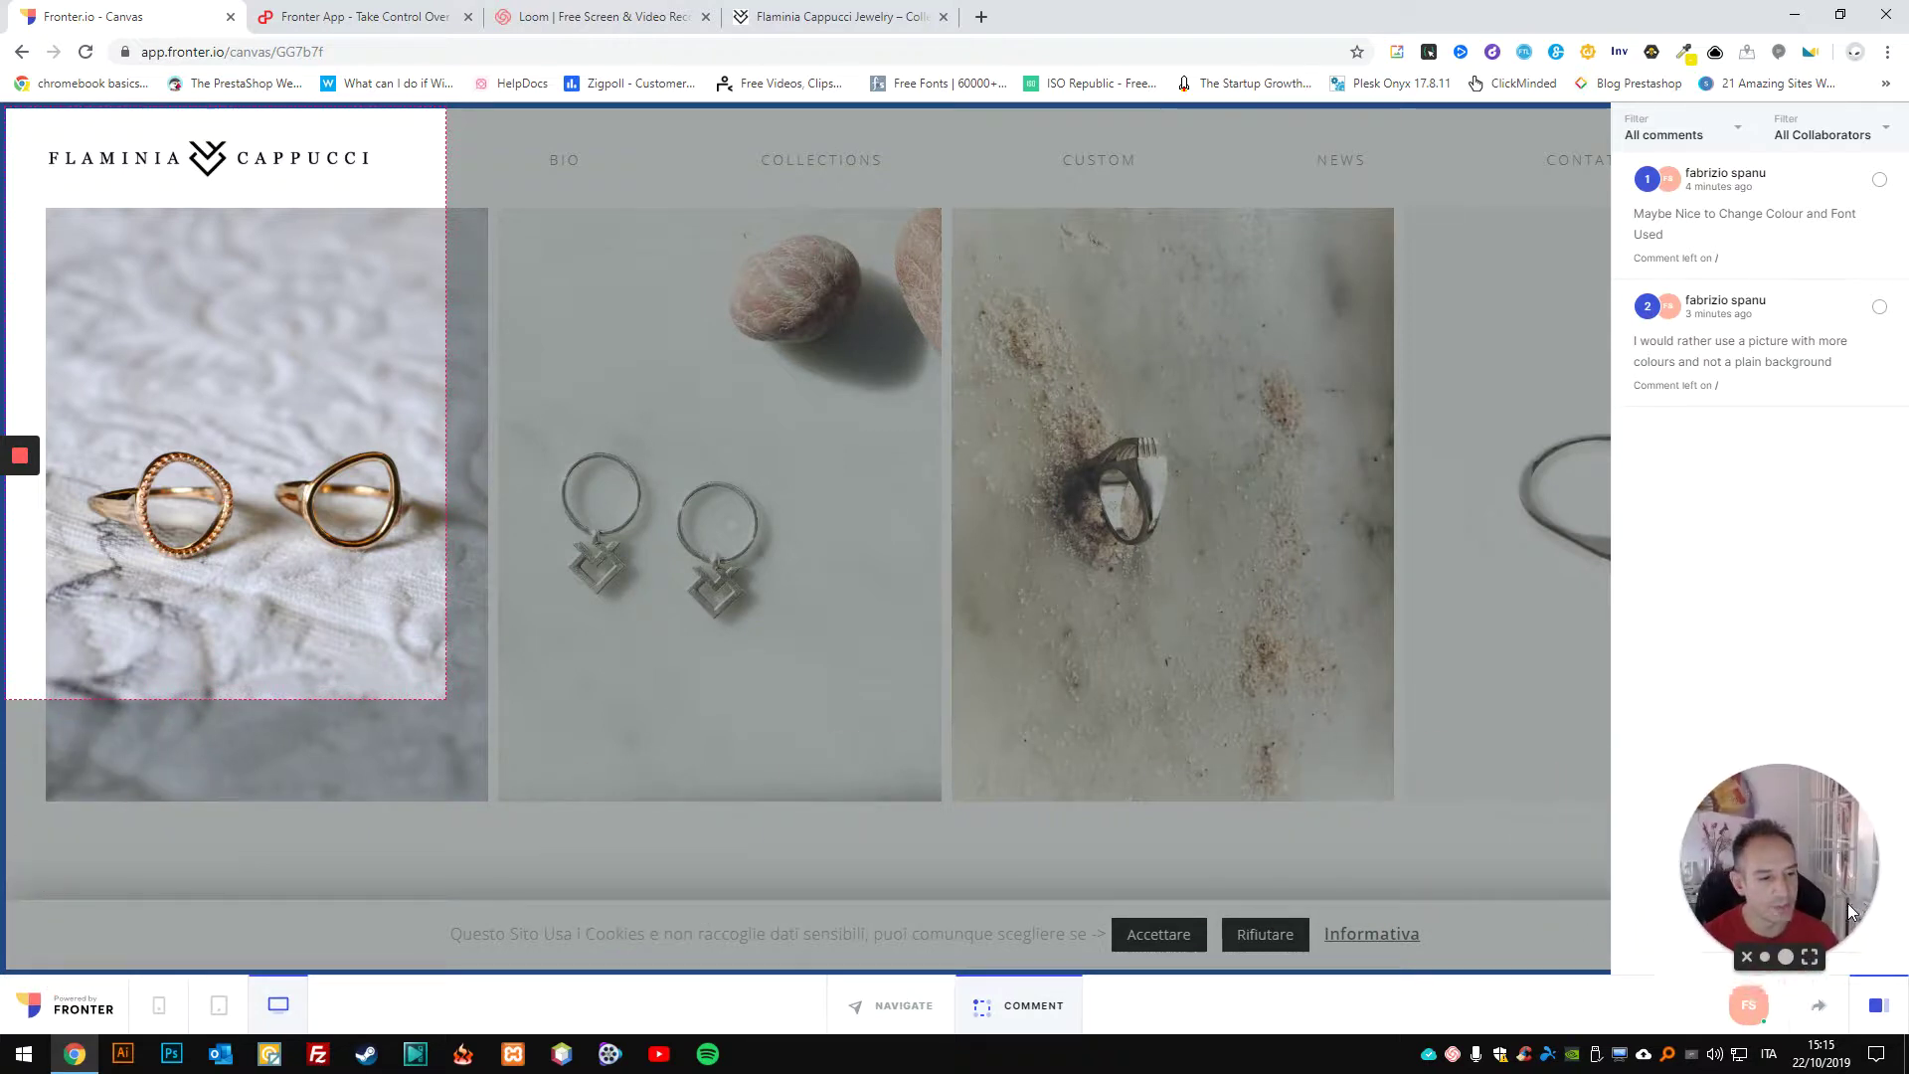
Step: Preview the collections page in phone view, switch to tablet view, and submit the comment "This is Mobile View ---Ipad" on the earrings picture
{"action": "left_click", "coordinate": [162, 1005]}
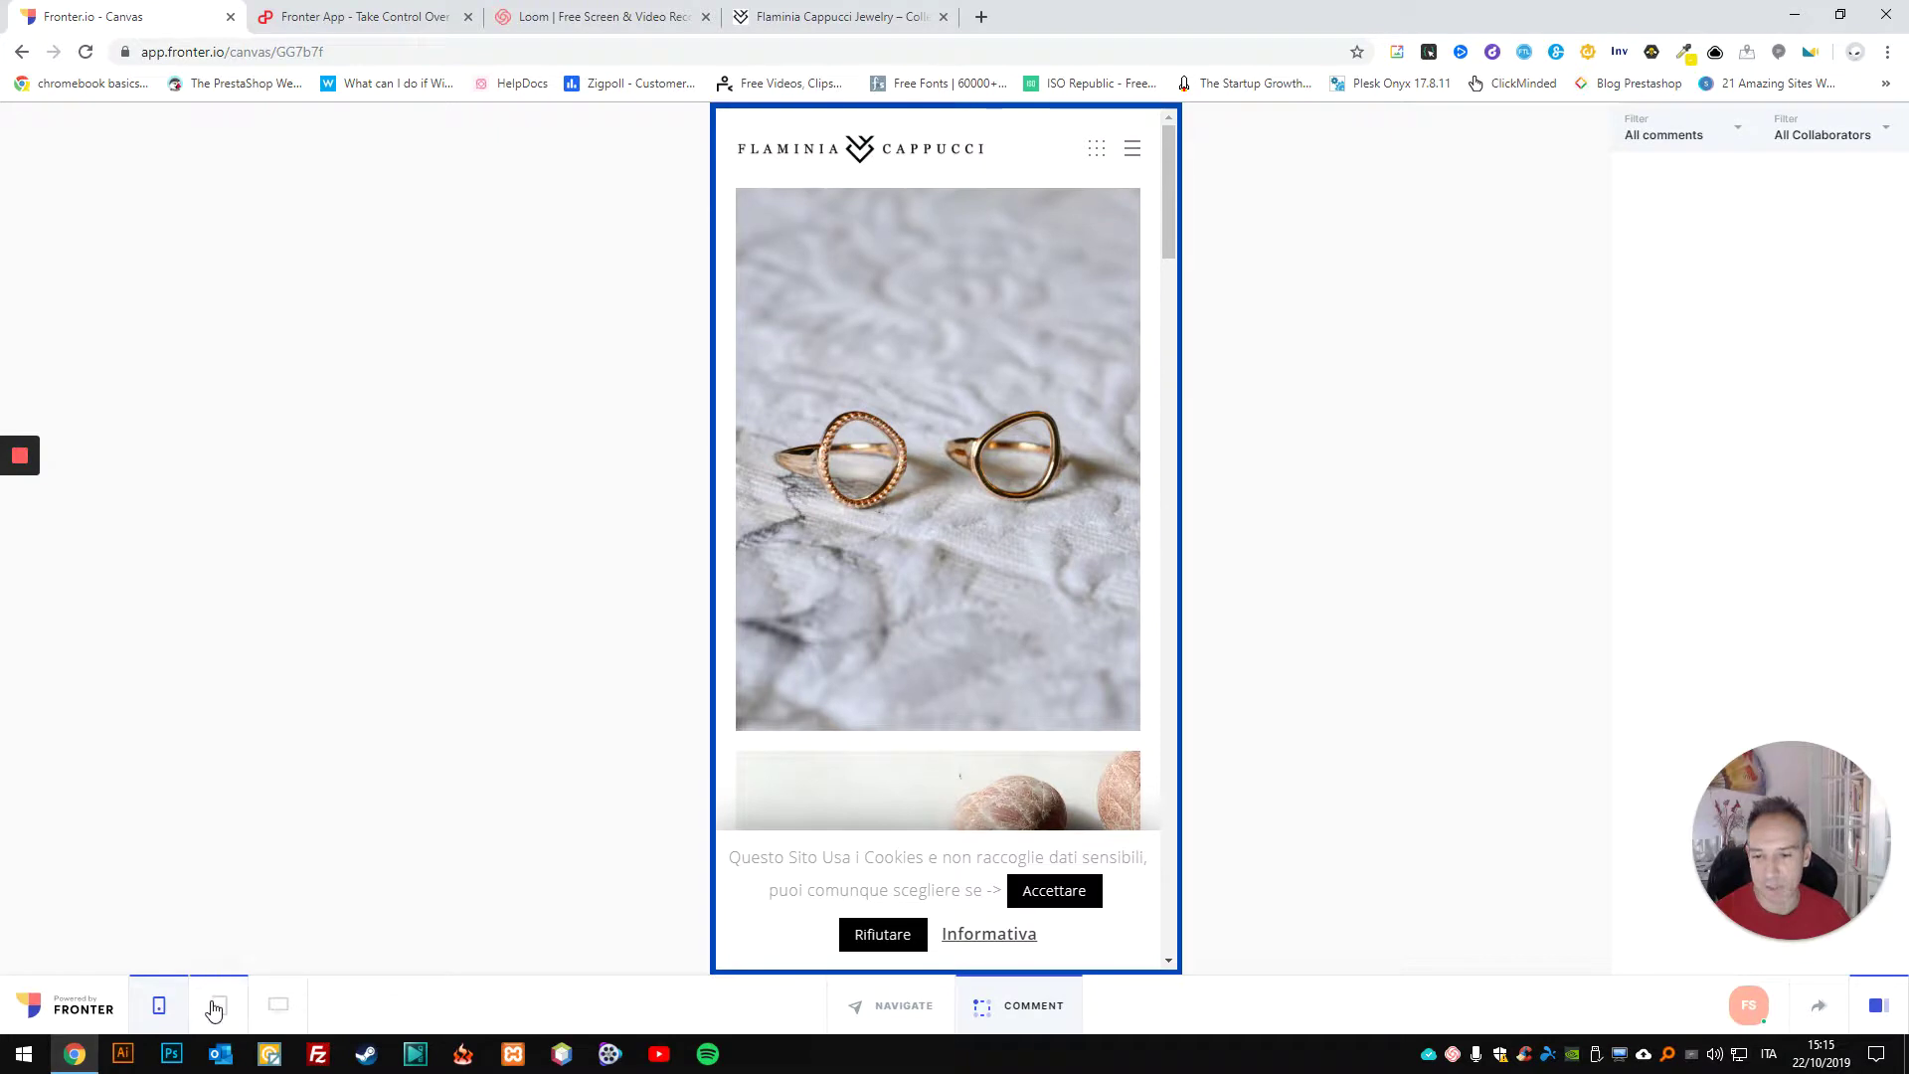
{"action": "left_click", "coordinate": [214, 1004]}
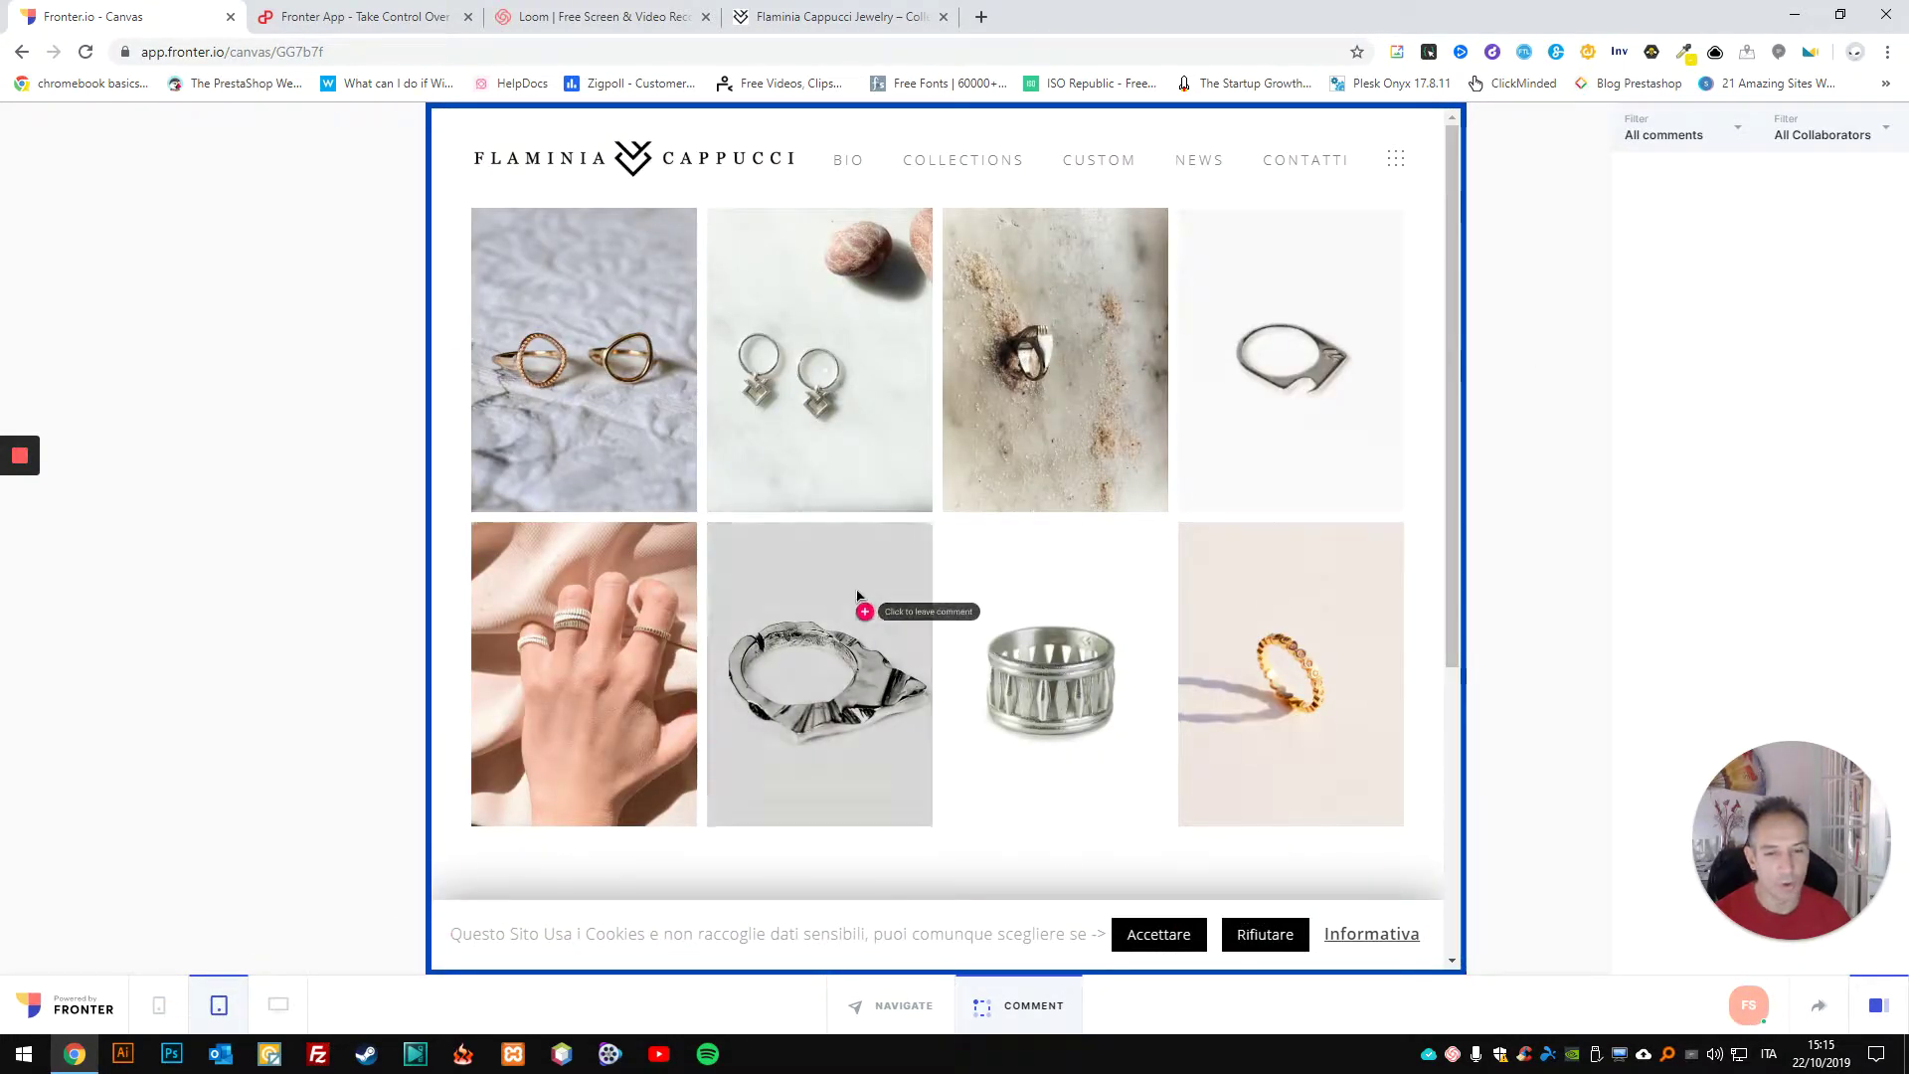
{"action": "left_click", "coordinate": [857, 397]}
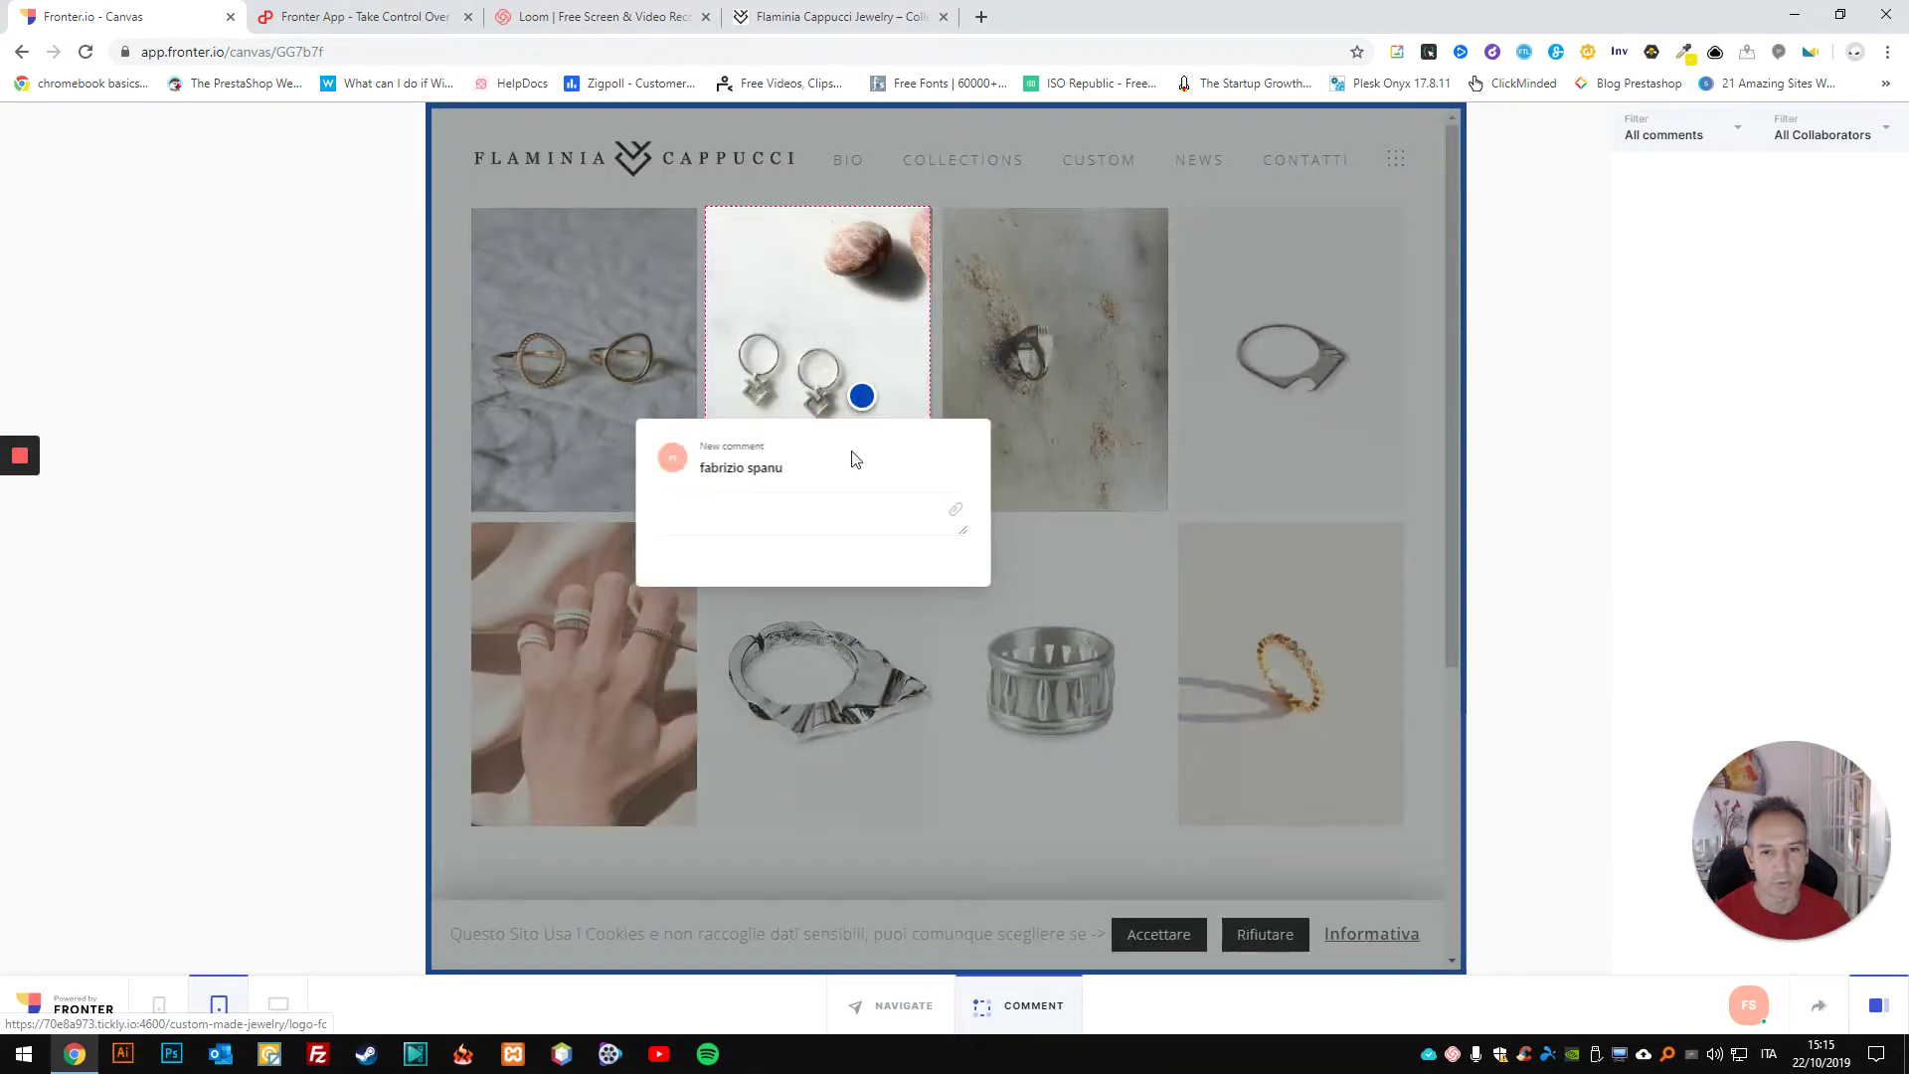
{"action": "type", "text": "This is Mobile View ---Ipad"}
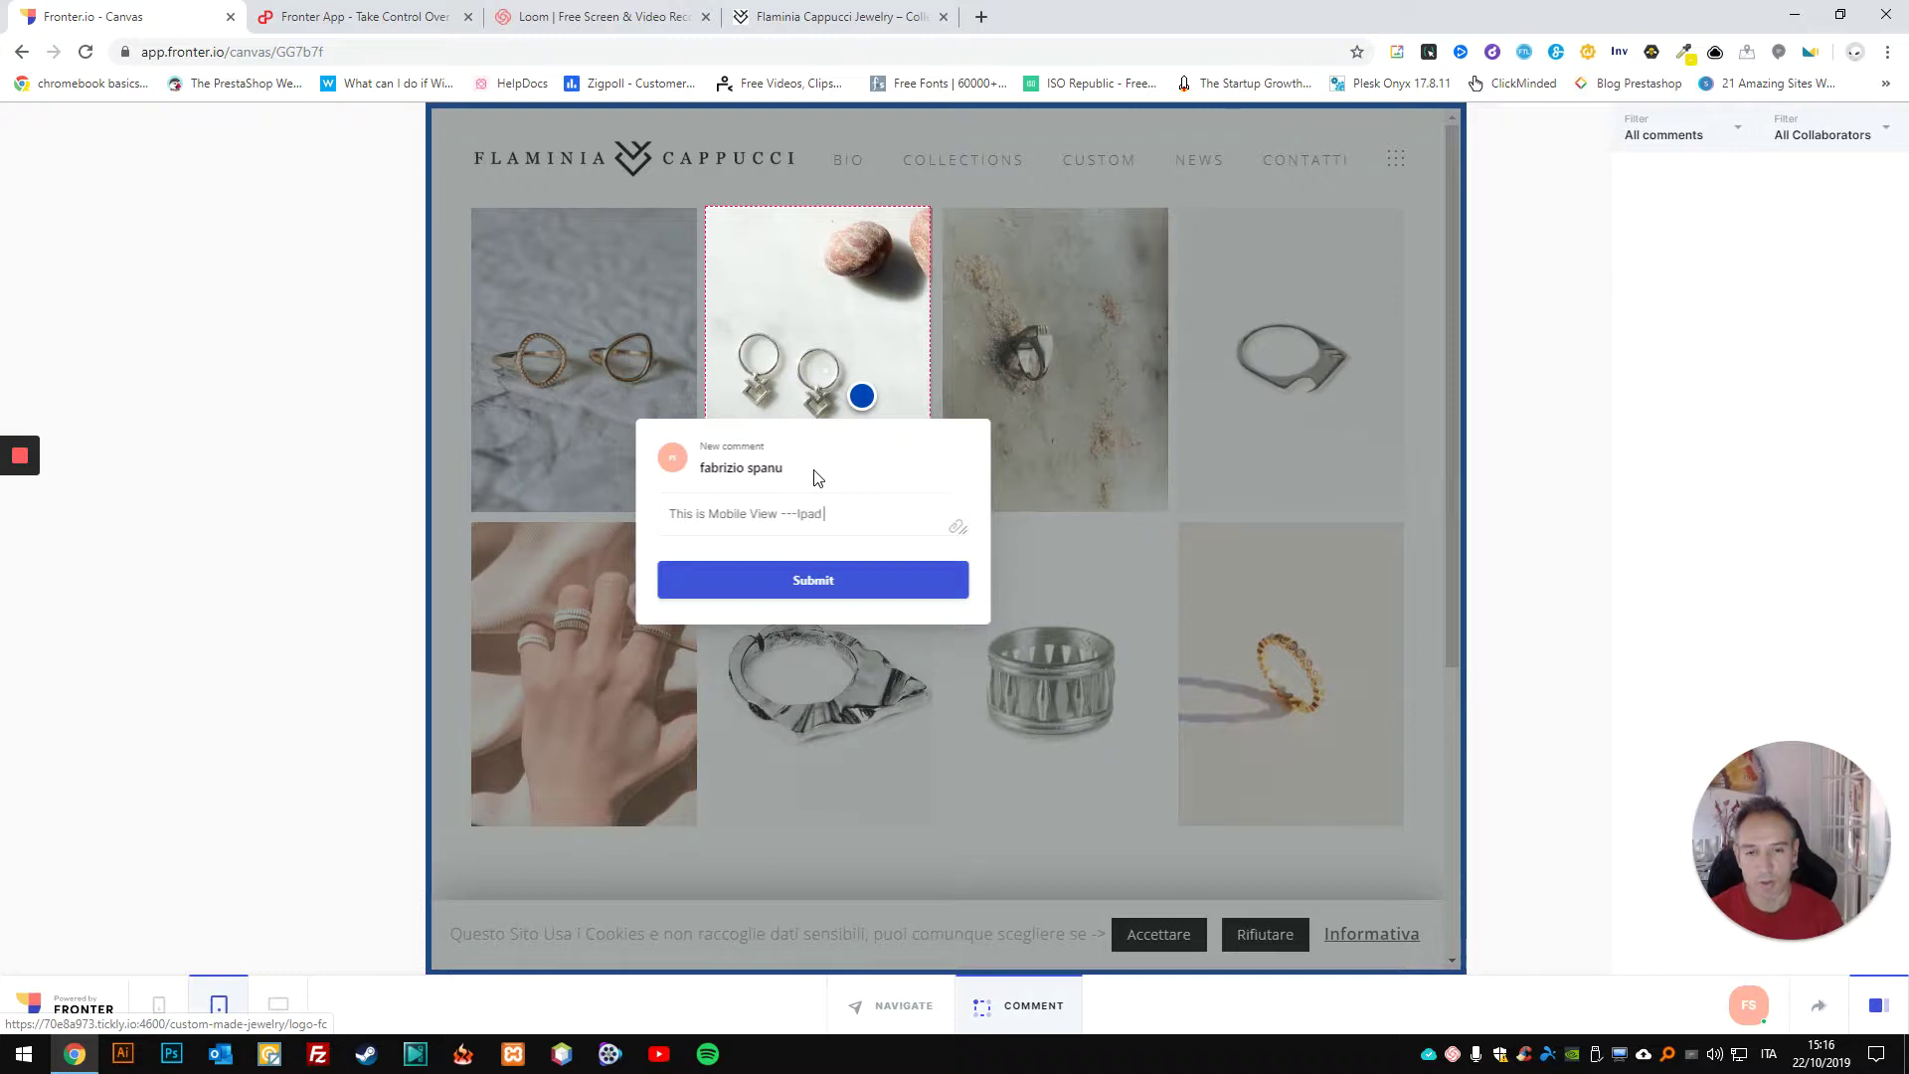
{"action": "left_click", "coordinate": [780, 587]}
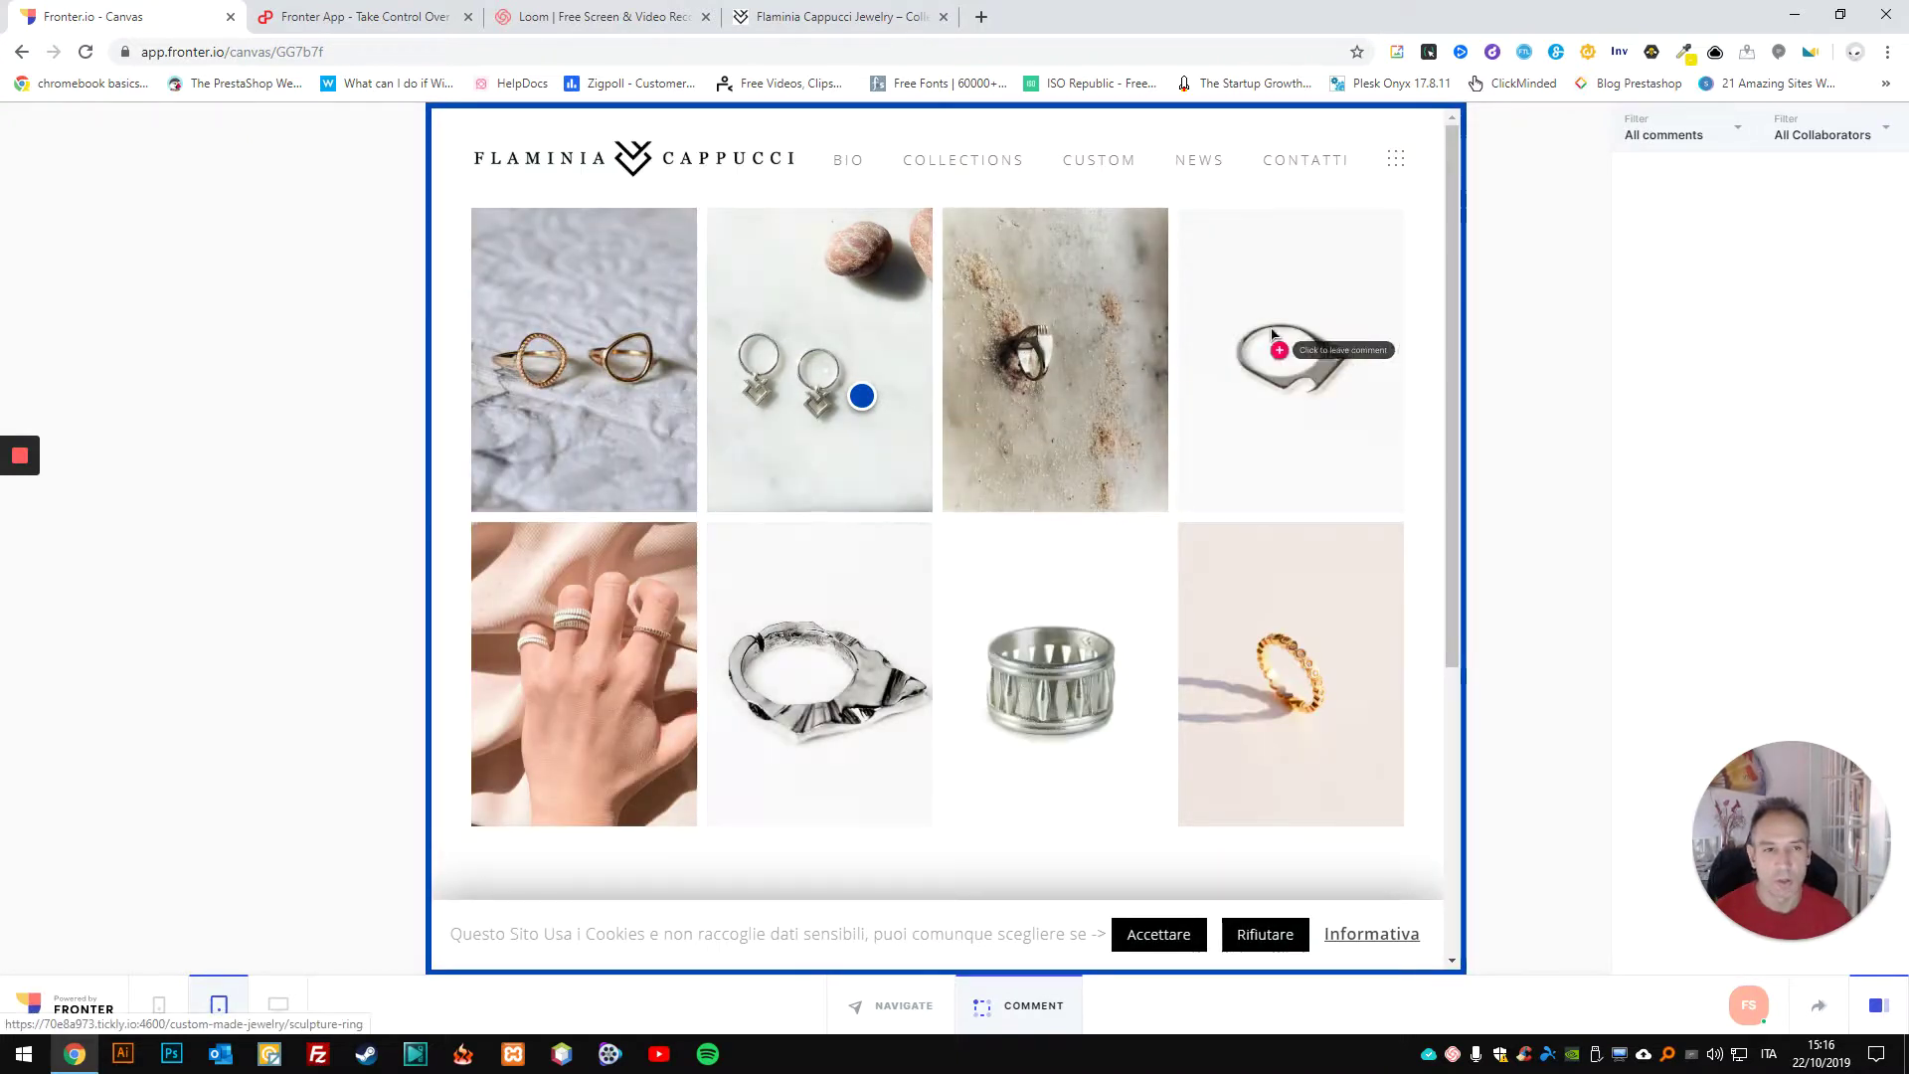
Step: Open comment 5 in desktop view and compare its marker in the tablet and phone views, ending in desktop view
{"action": "left_click", "coordinate": [280, 1005]}
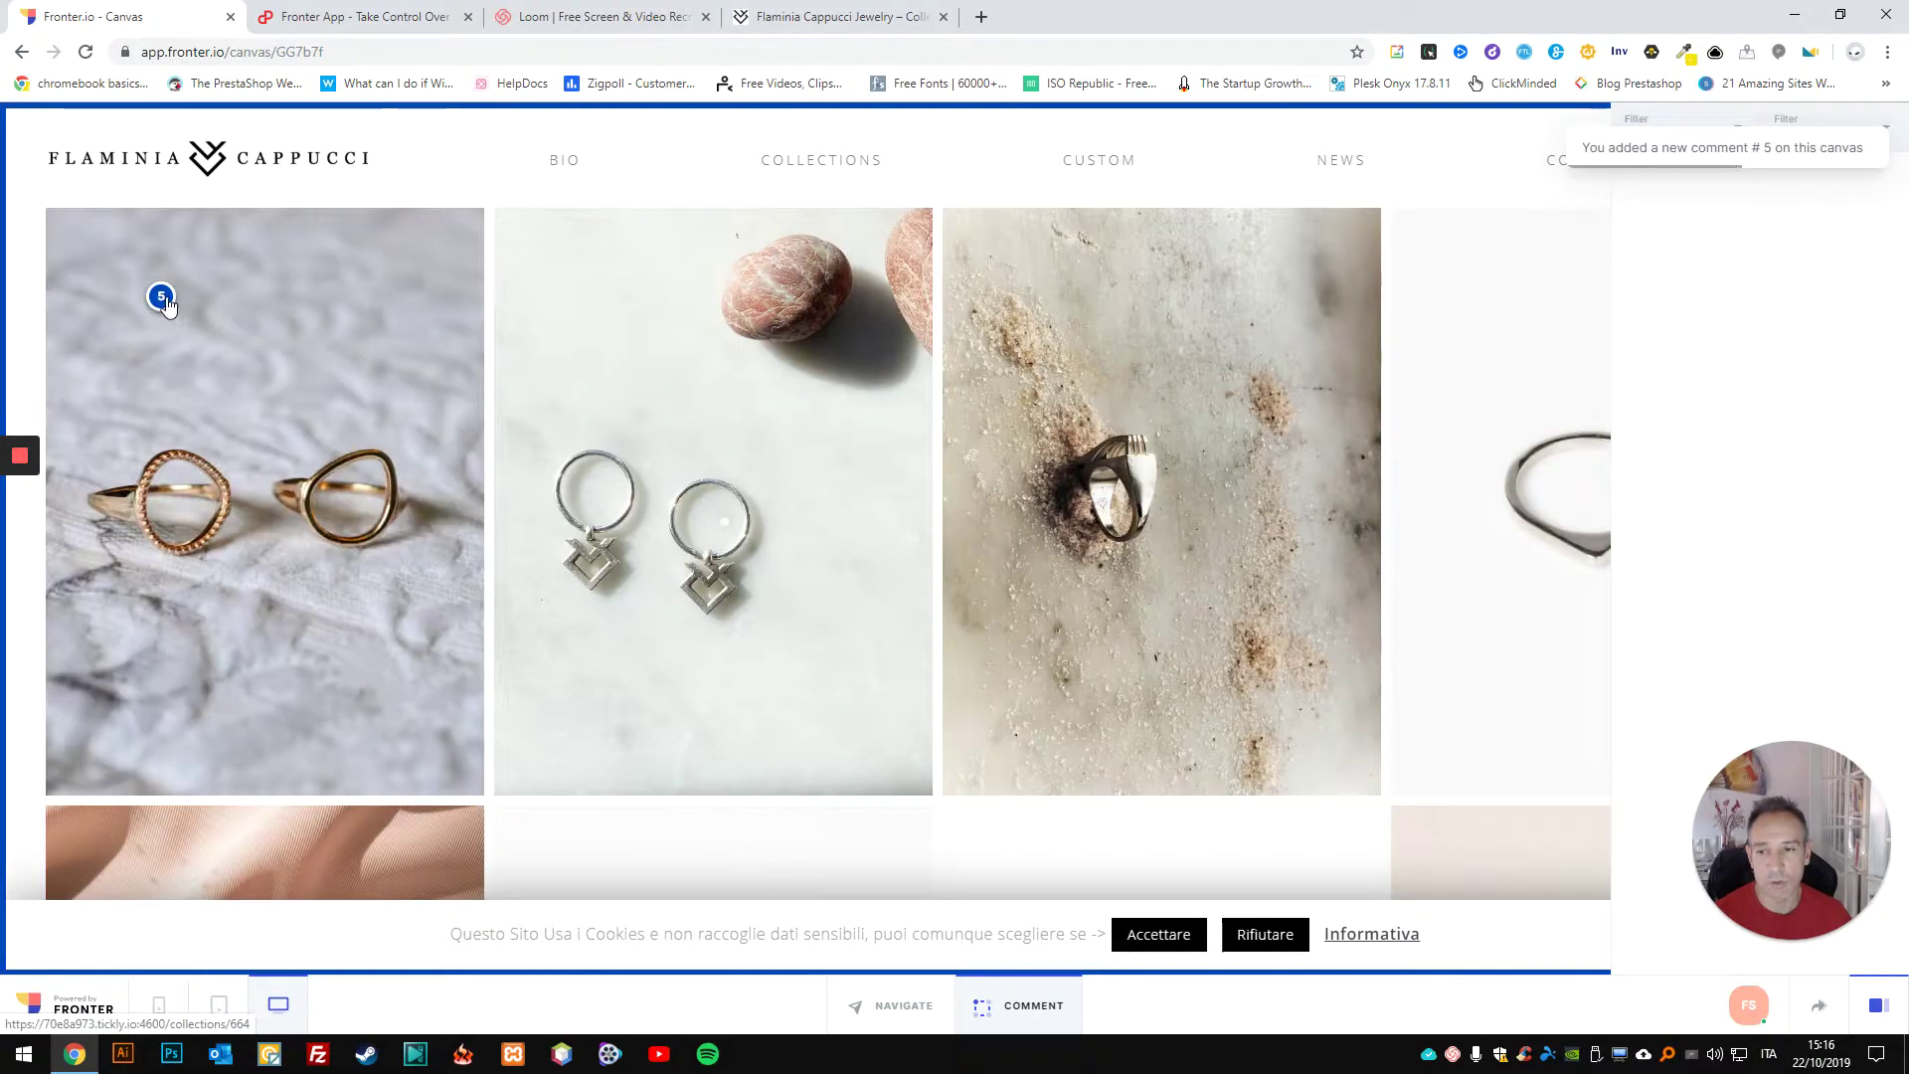
{"action": "left_click", "coordinate": [161, 296]}
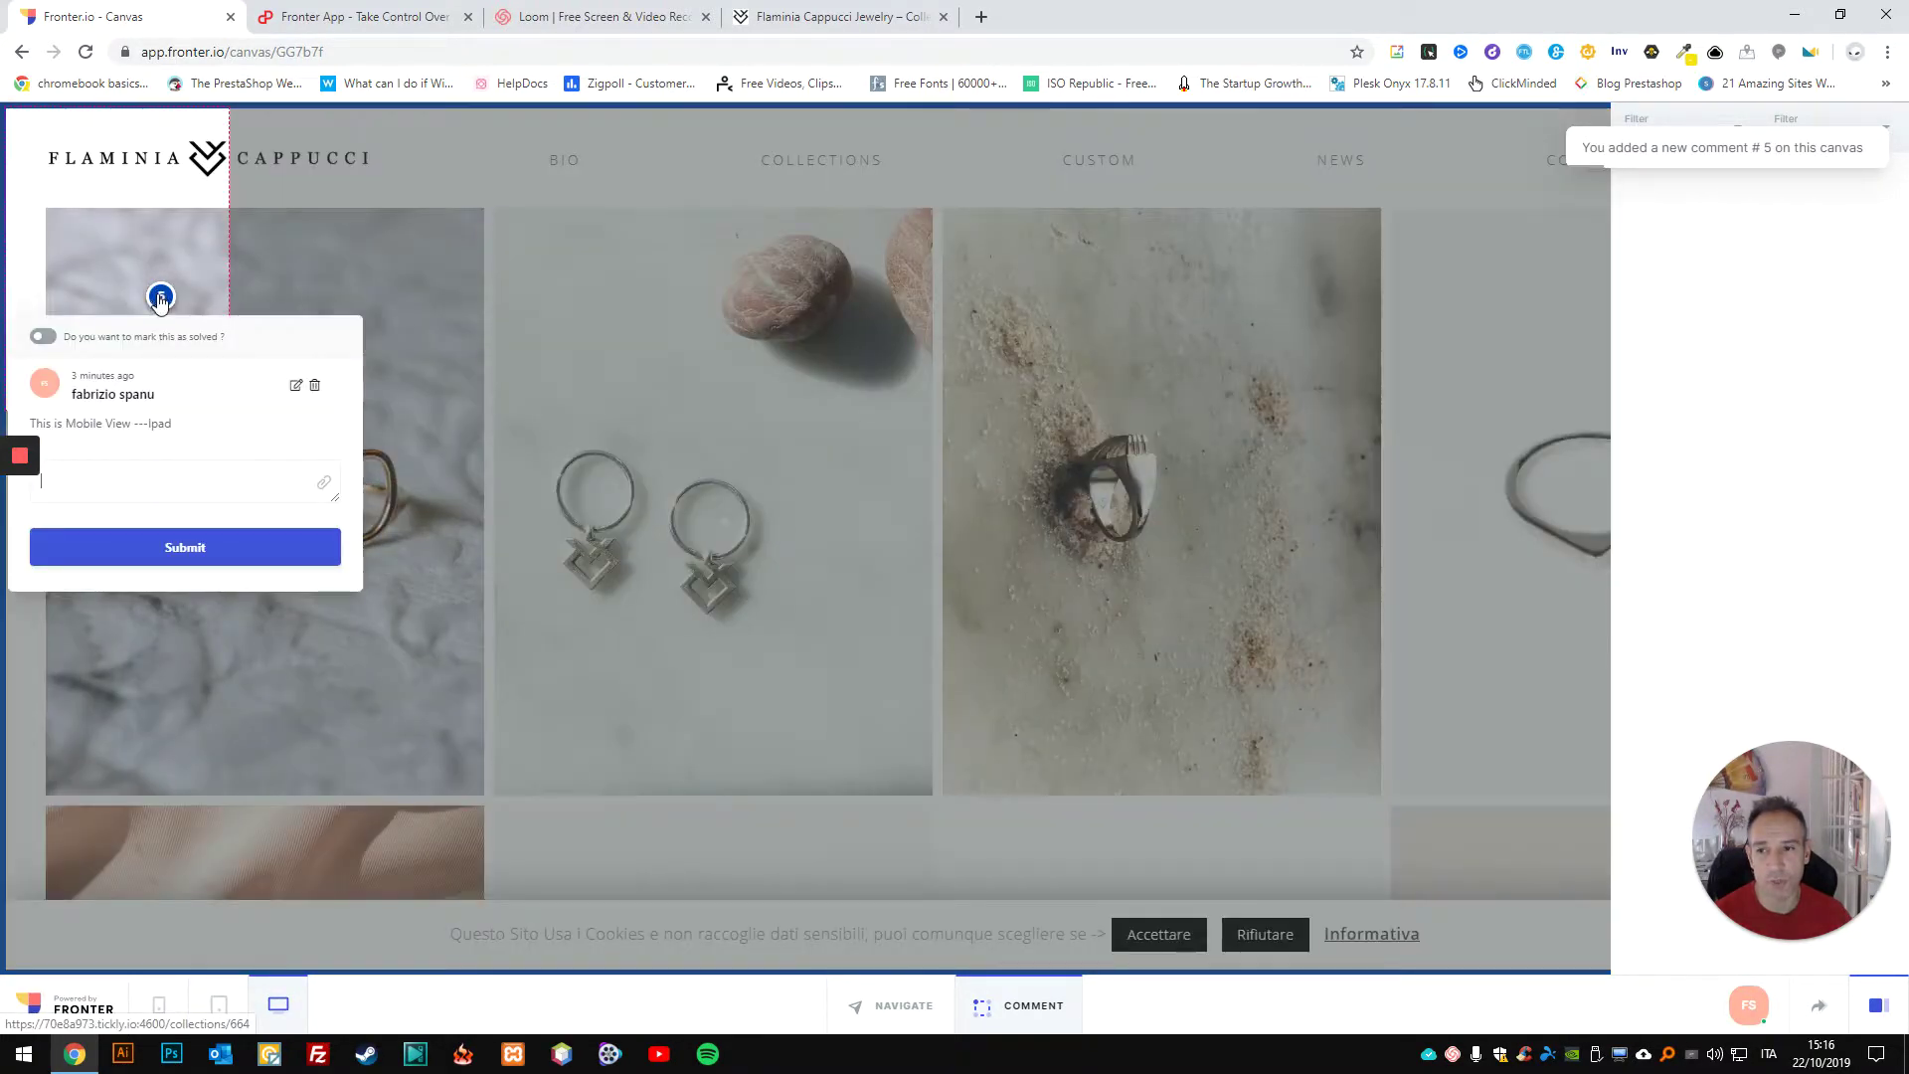
{"action": "left_click", "coordinate": [484, 304]}
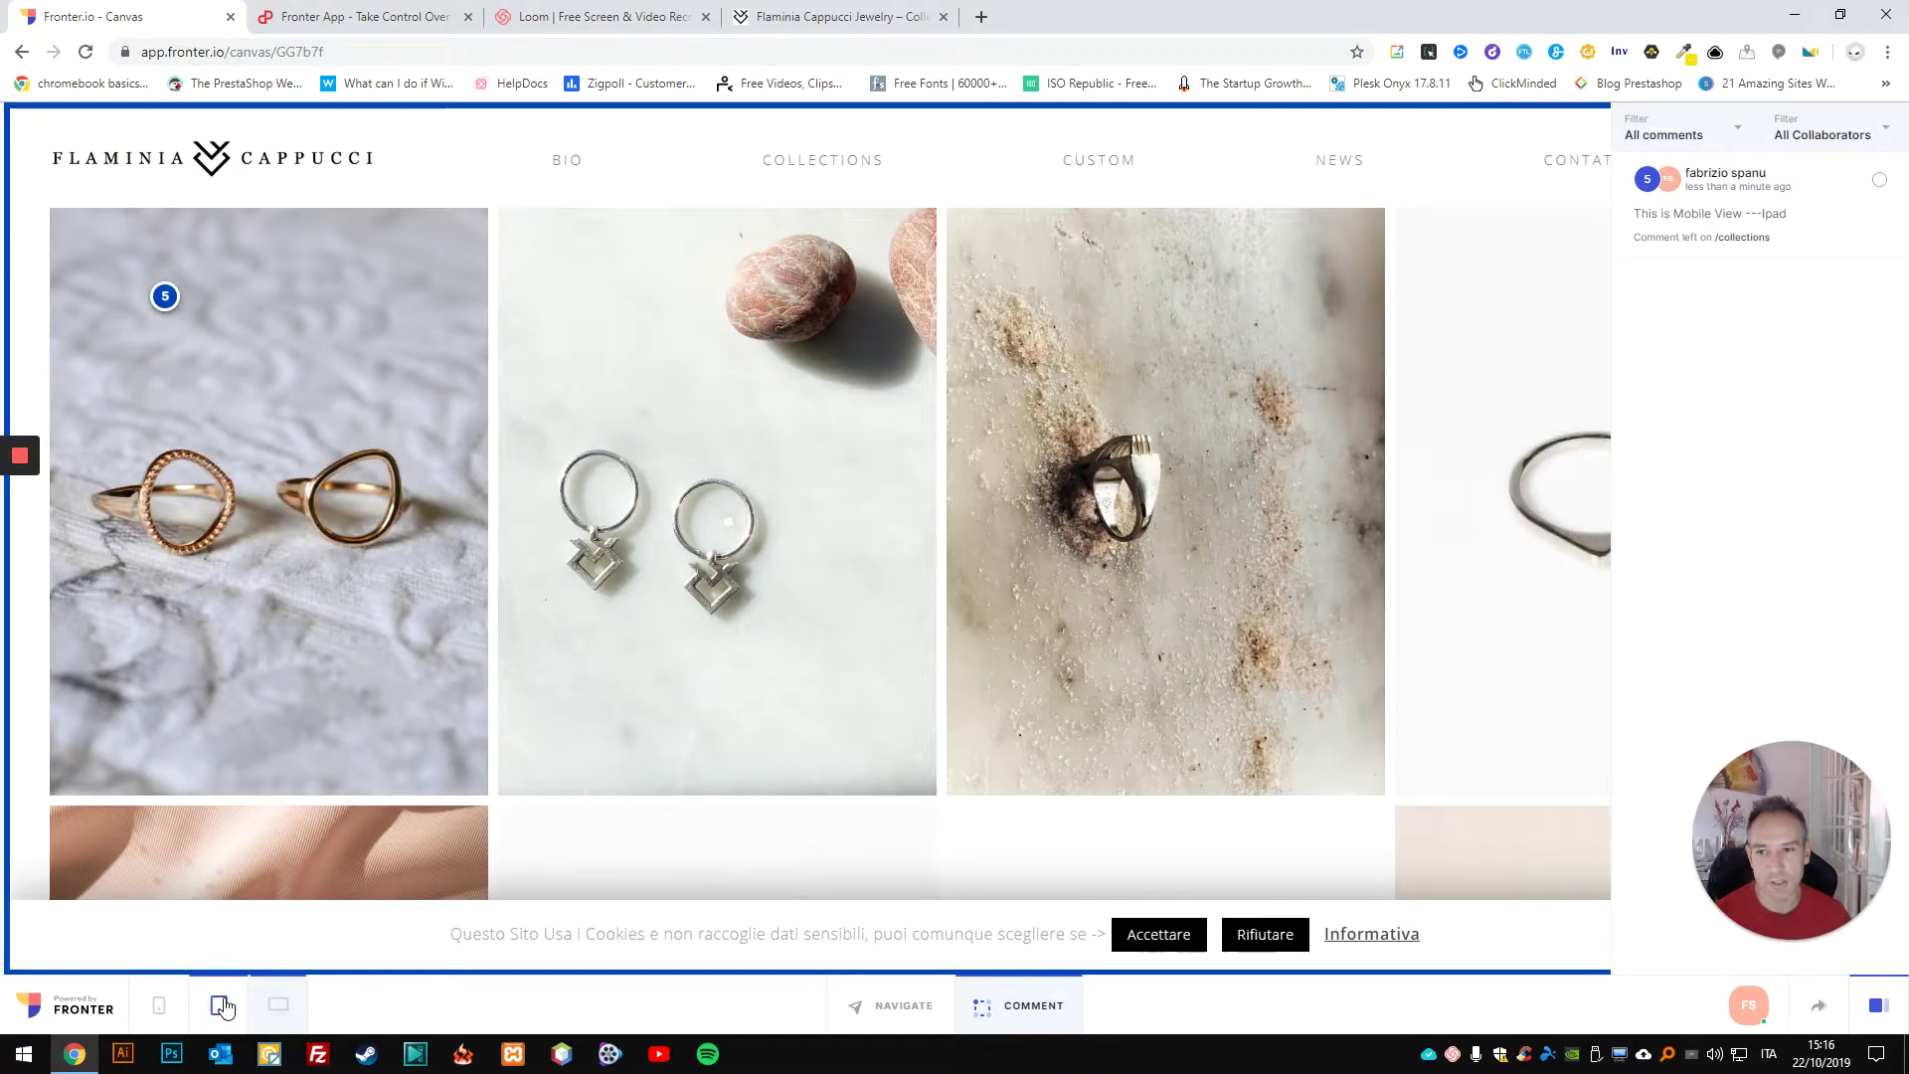
{"action": "left_click", "coordinate": [219, 1006]}
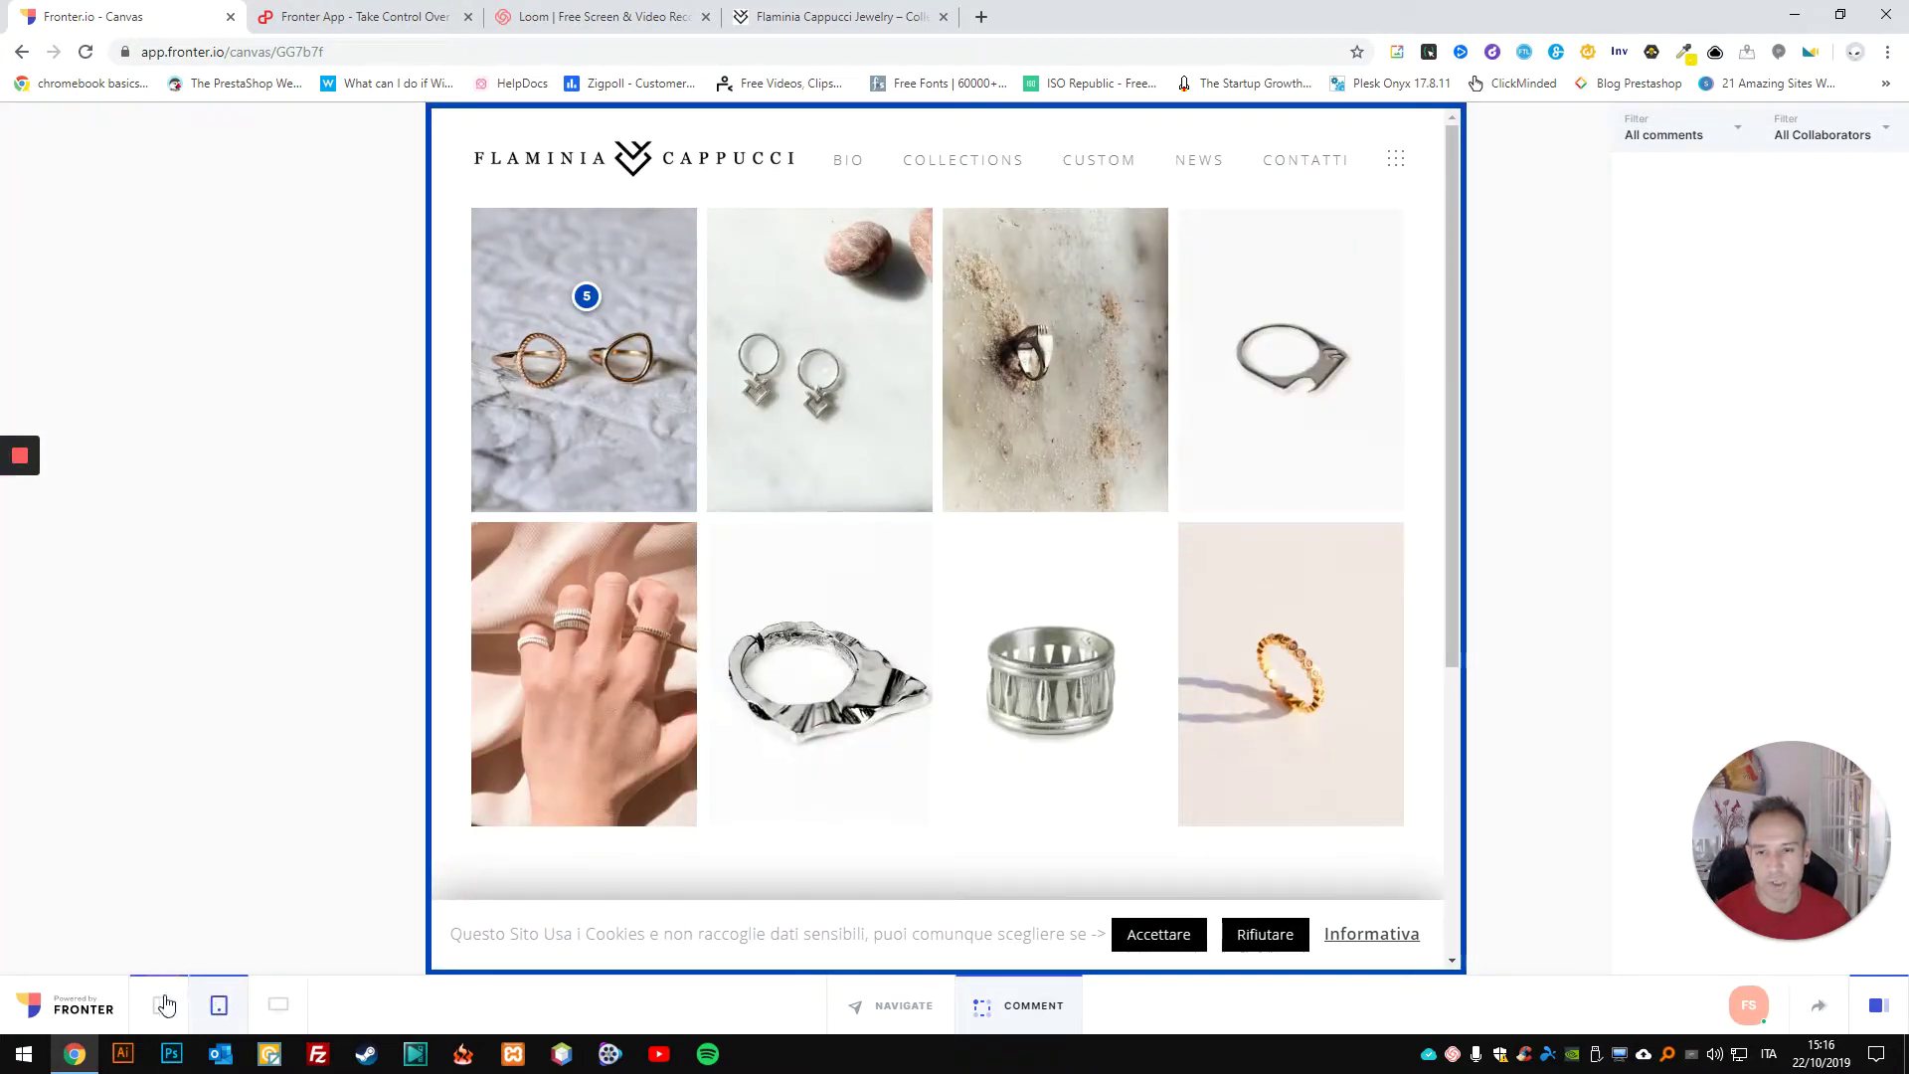
{"action": "left_click", "coordinate": [166, 1006]}
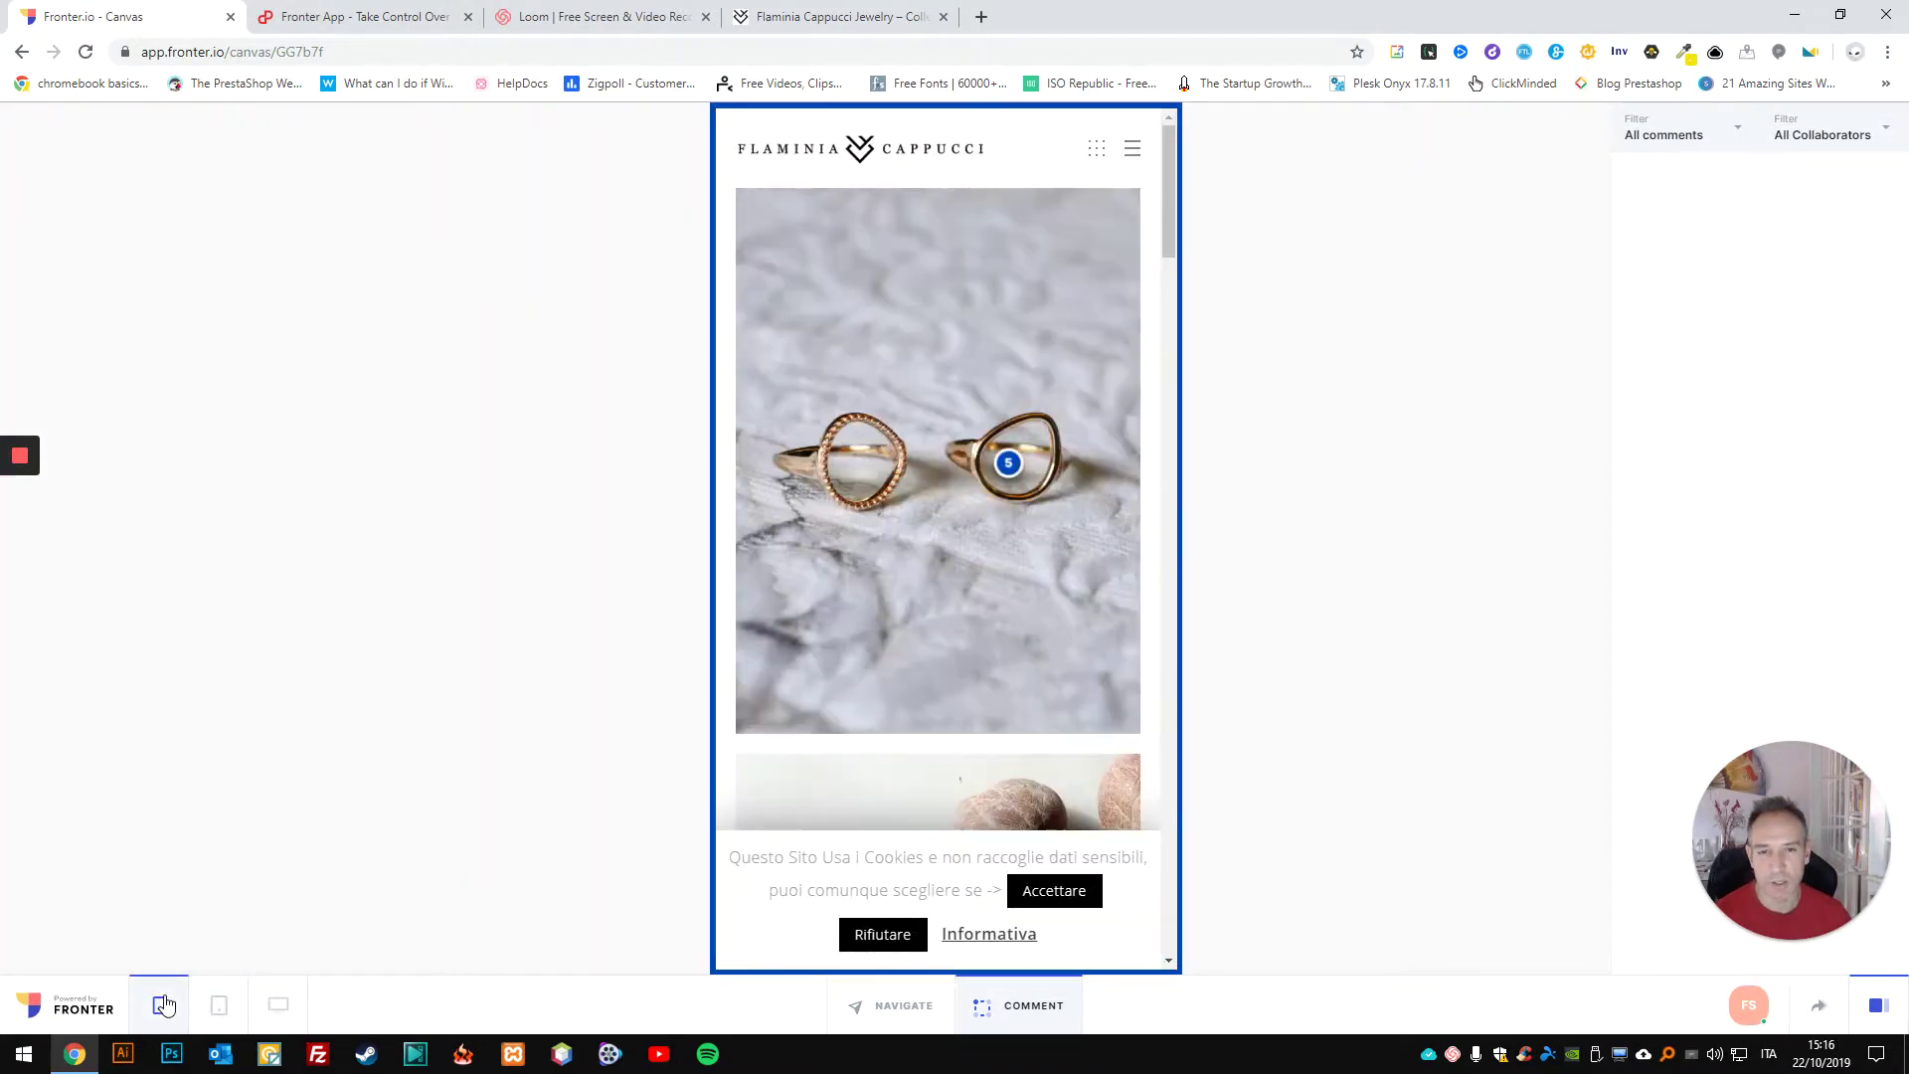
{"action": "left_click", "coordinate": [280, 1007]}
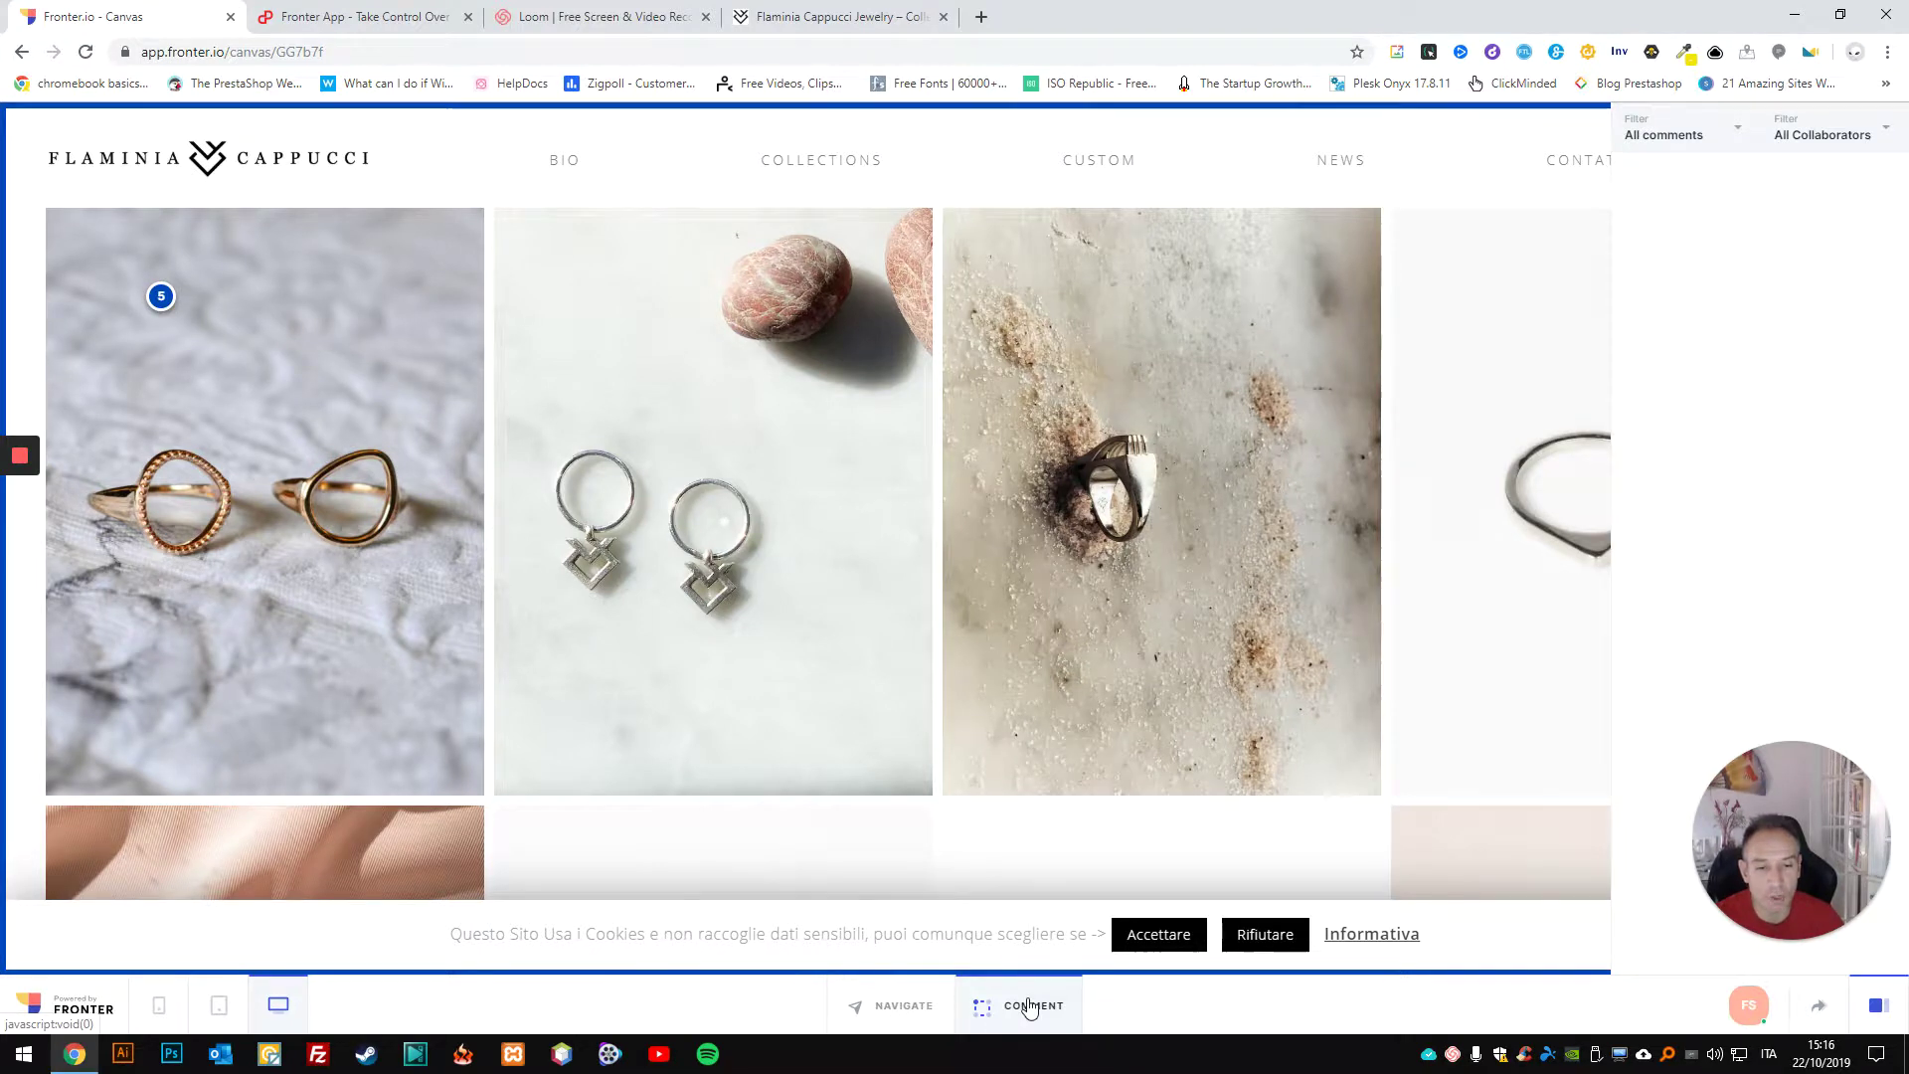
Step: Filter the comment list by Active and by Resolved, and return it to All comments
{"action": "left_click", "coordinate": [1727, 142]}
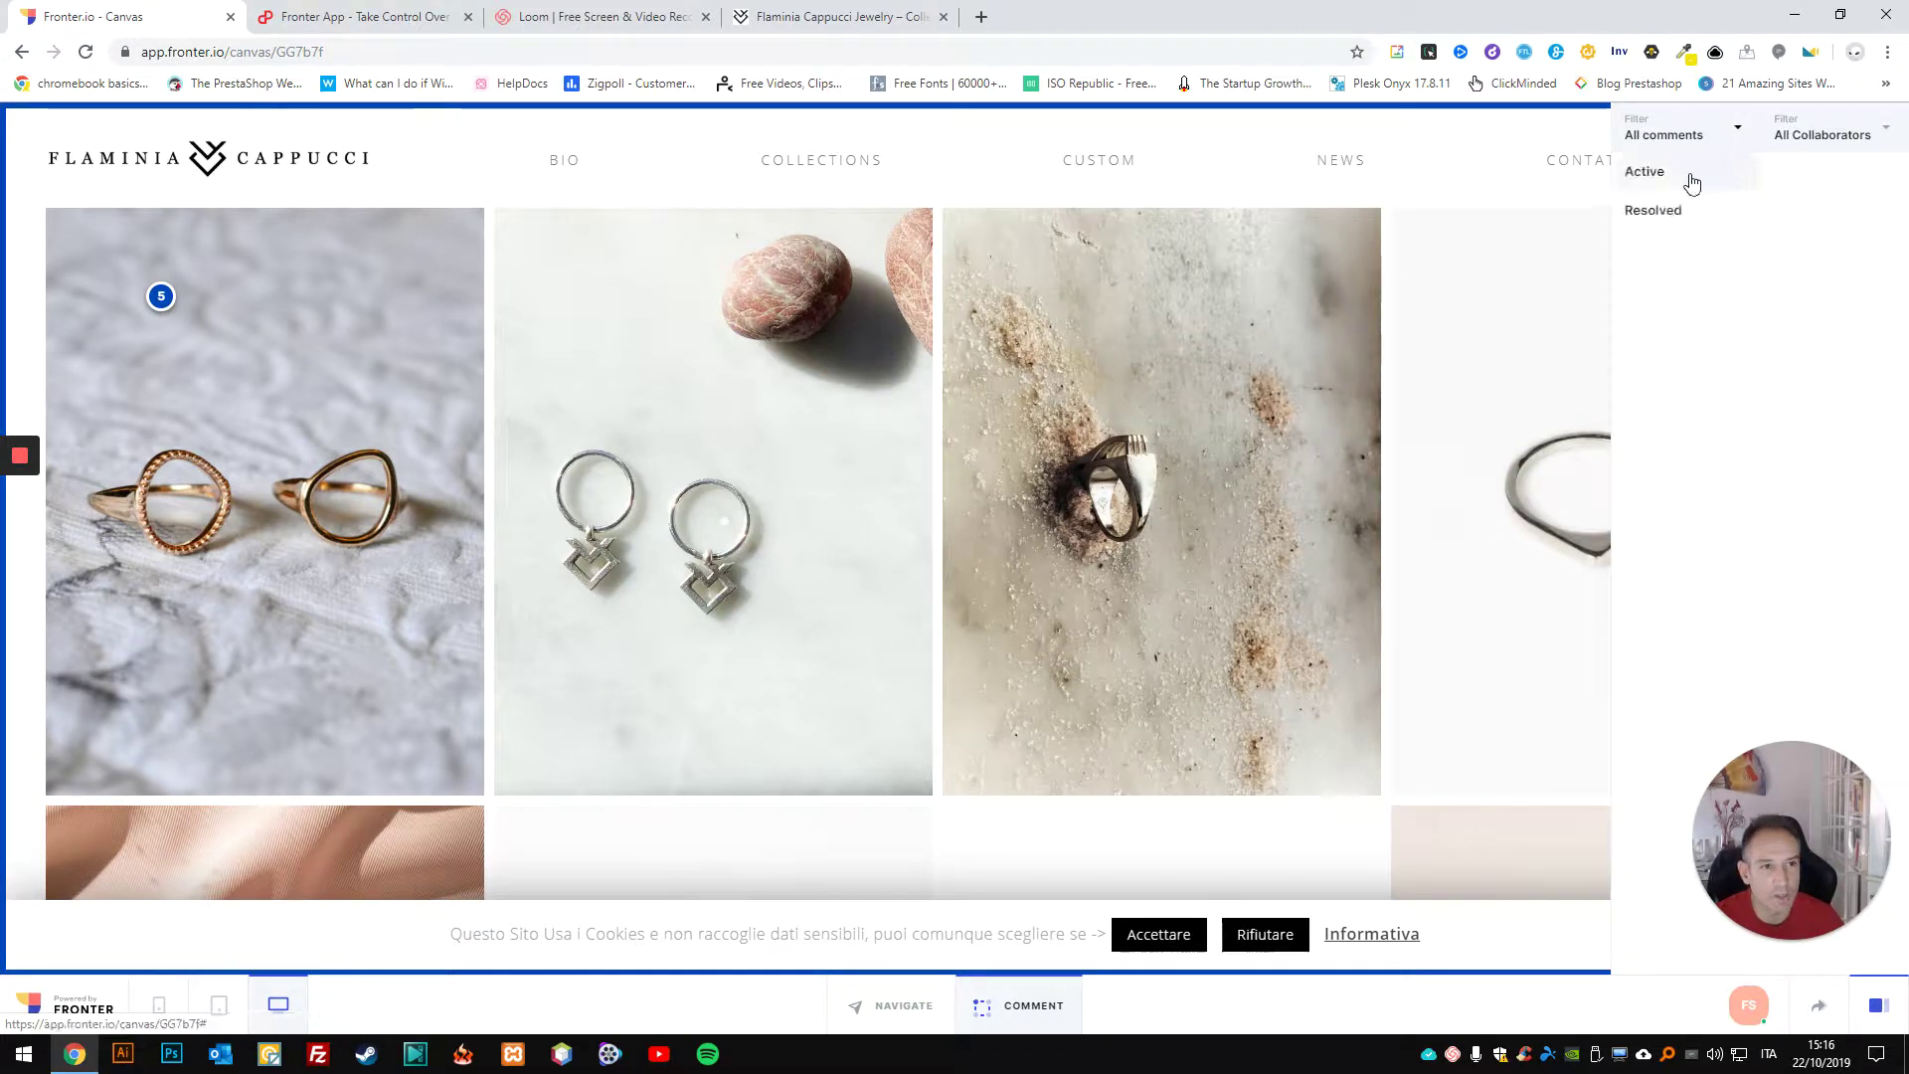
{"action": "left_click", "coordinate": [1690, 174]}
{"action": "left_click", "coordinate": [1689, 139]}
{"action": "left_click", "coordinate": [1653, 212]}
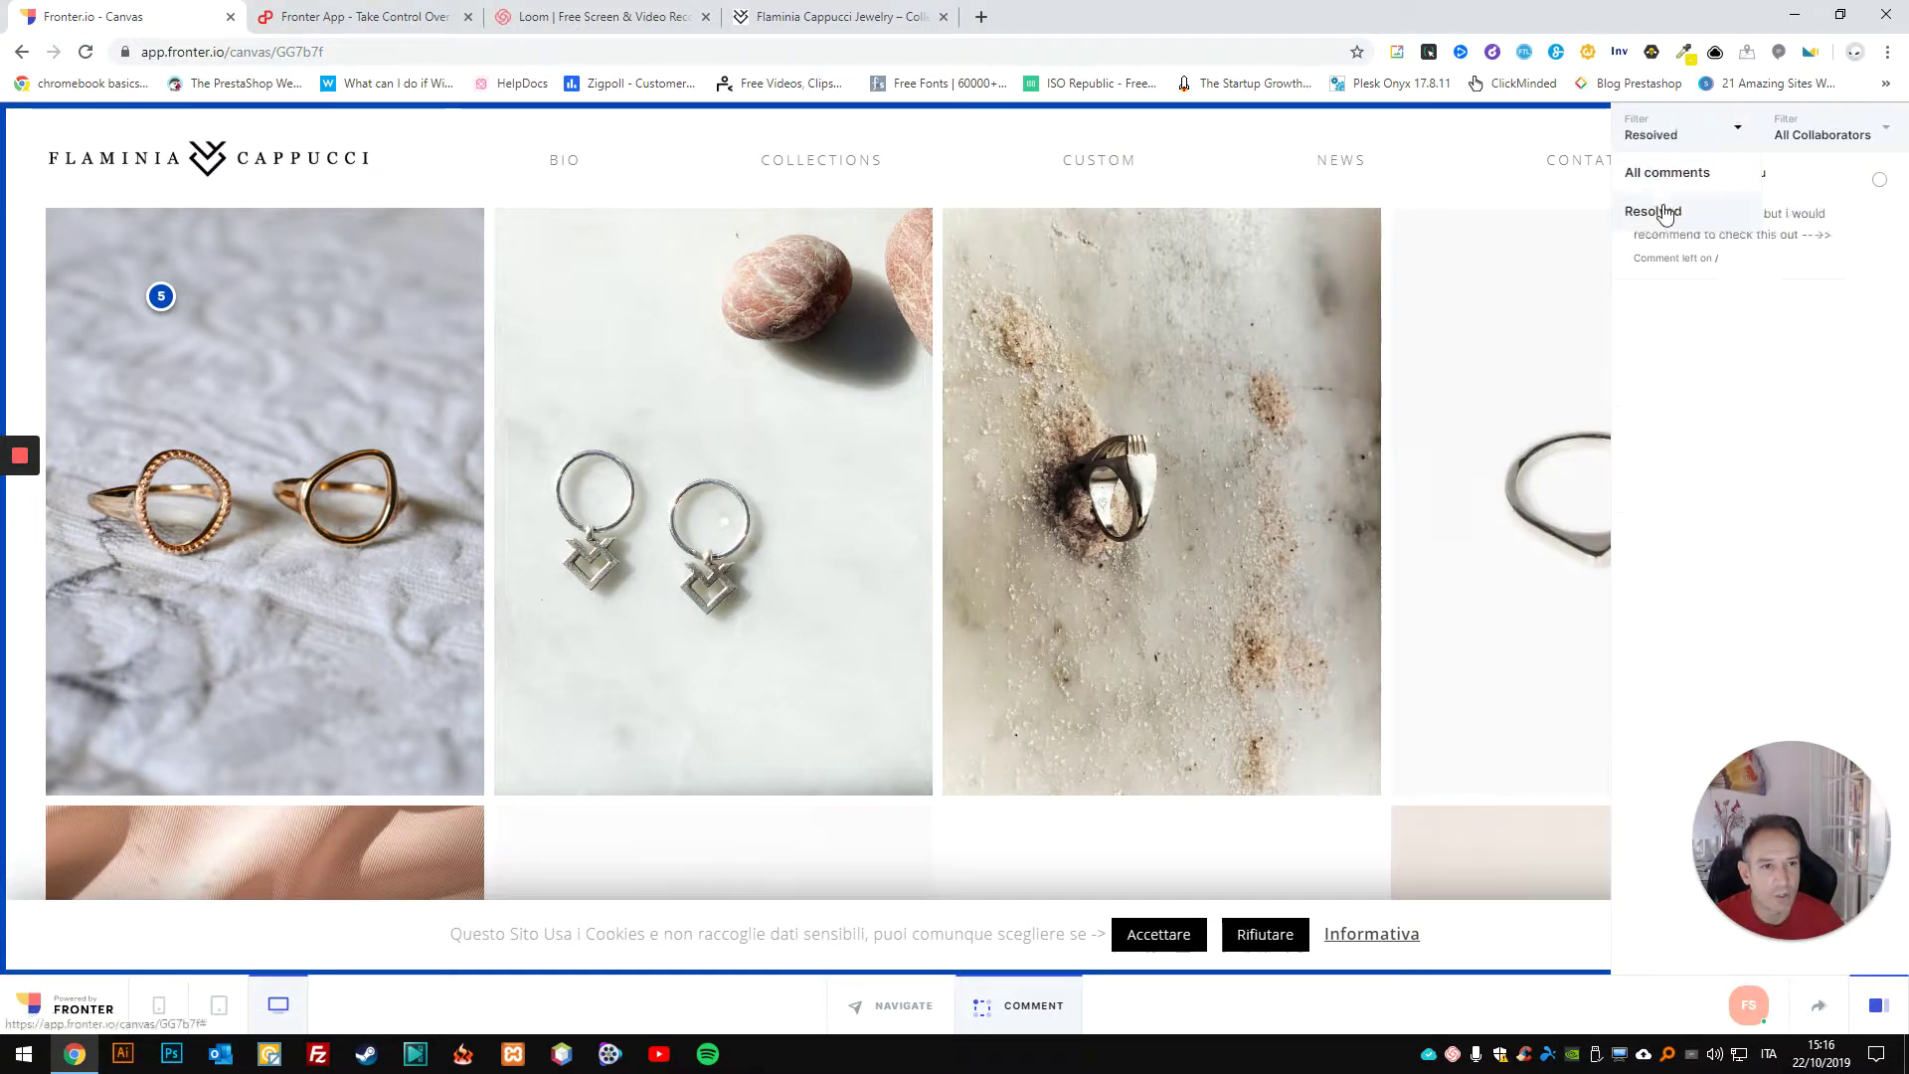
{"action": "left_click", "coordinate": [1680, 137]}
{"action": "left_click", "coordinate": [1688, 176]}
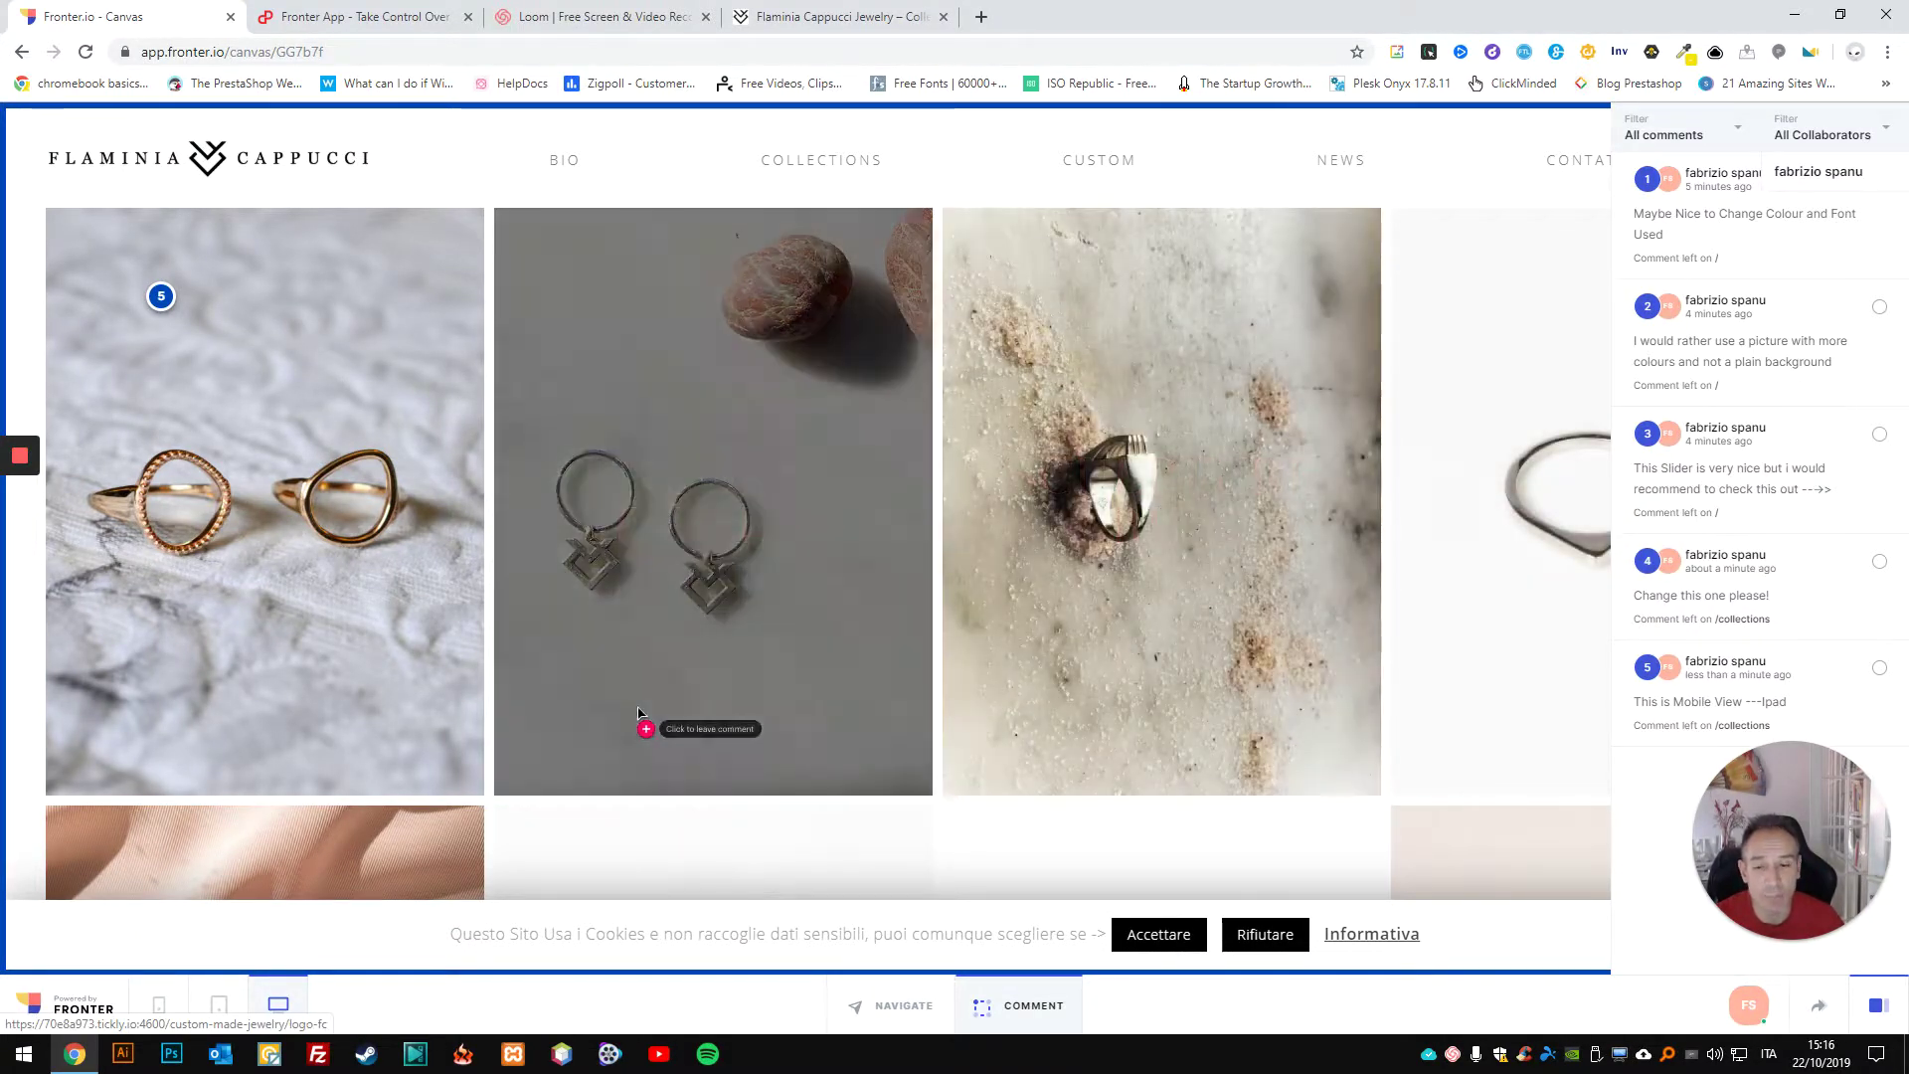
Step: Return to the project dashboard and set up a new image project titled "New Banner"
{"action": "mouse_move", "coordinate": [31, 464]}
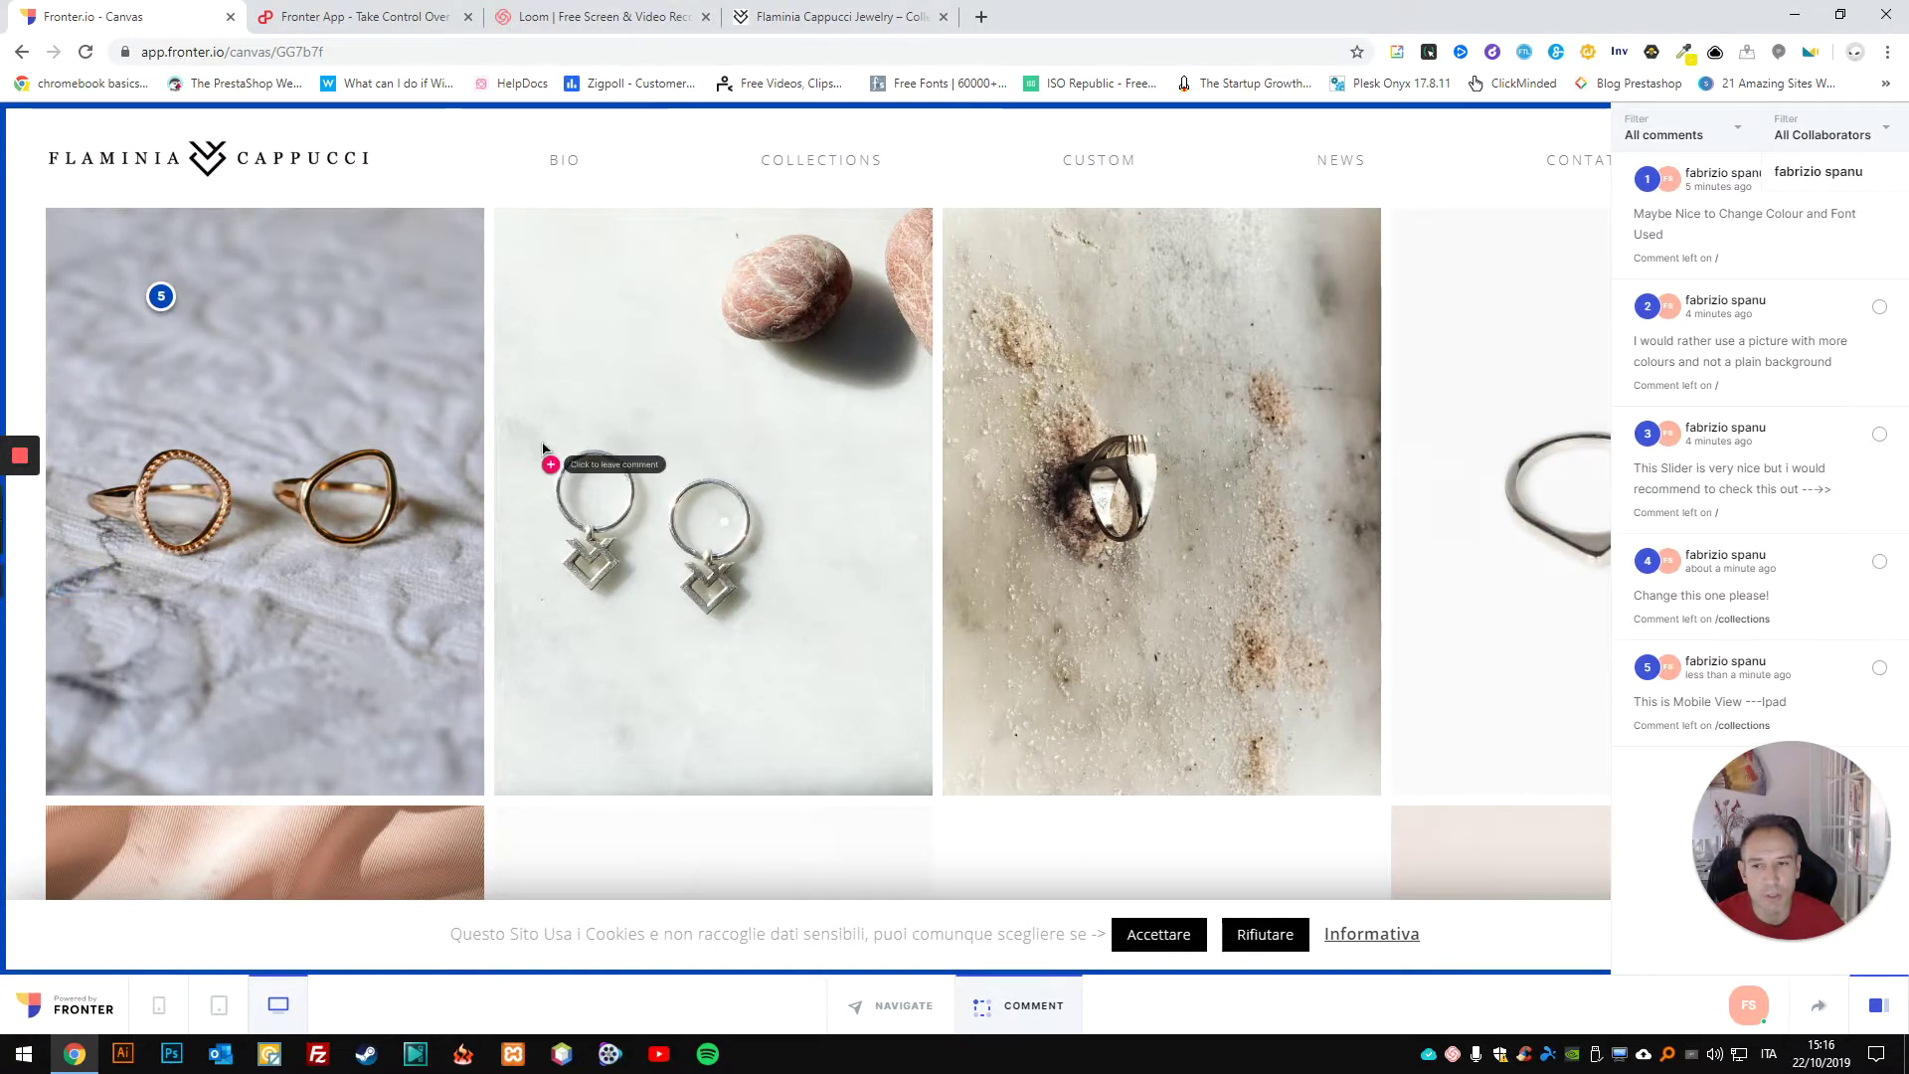
{"action": "mouse_move", "coordinate": [26, 517]}
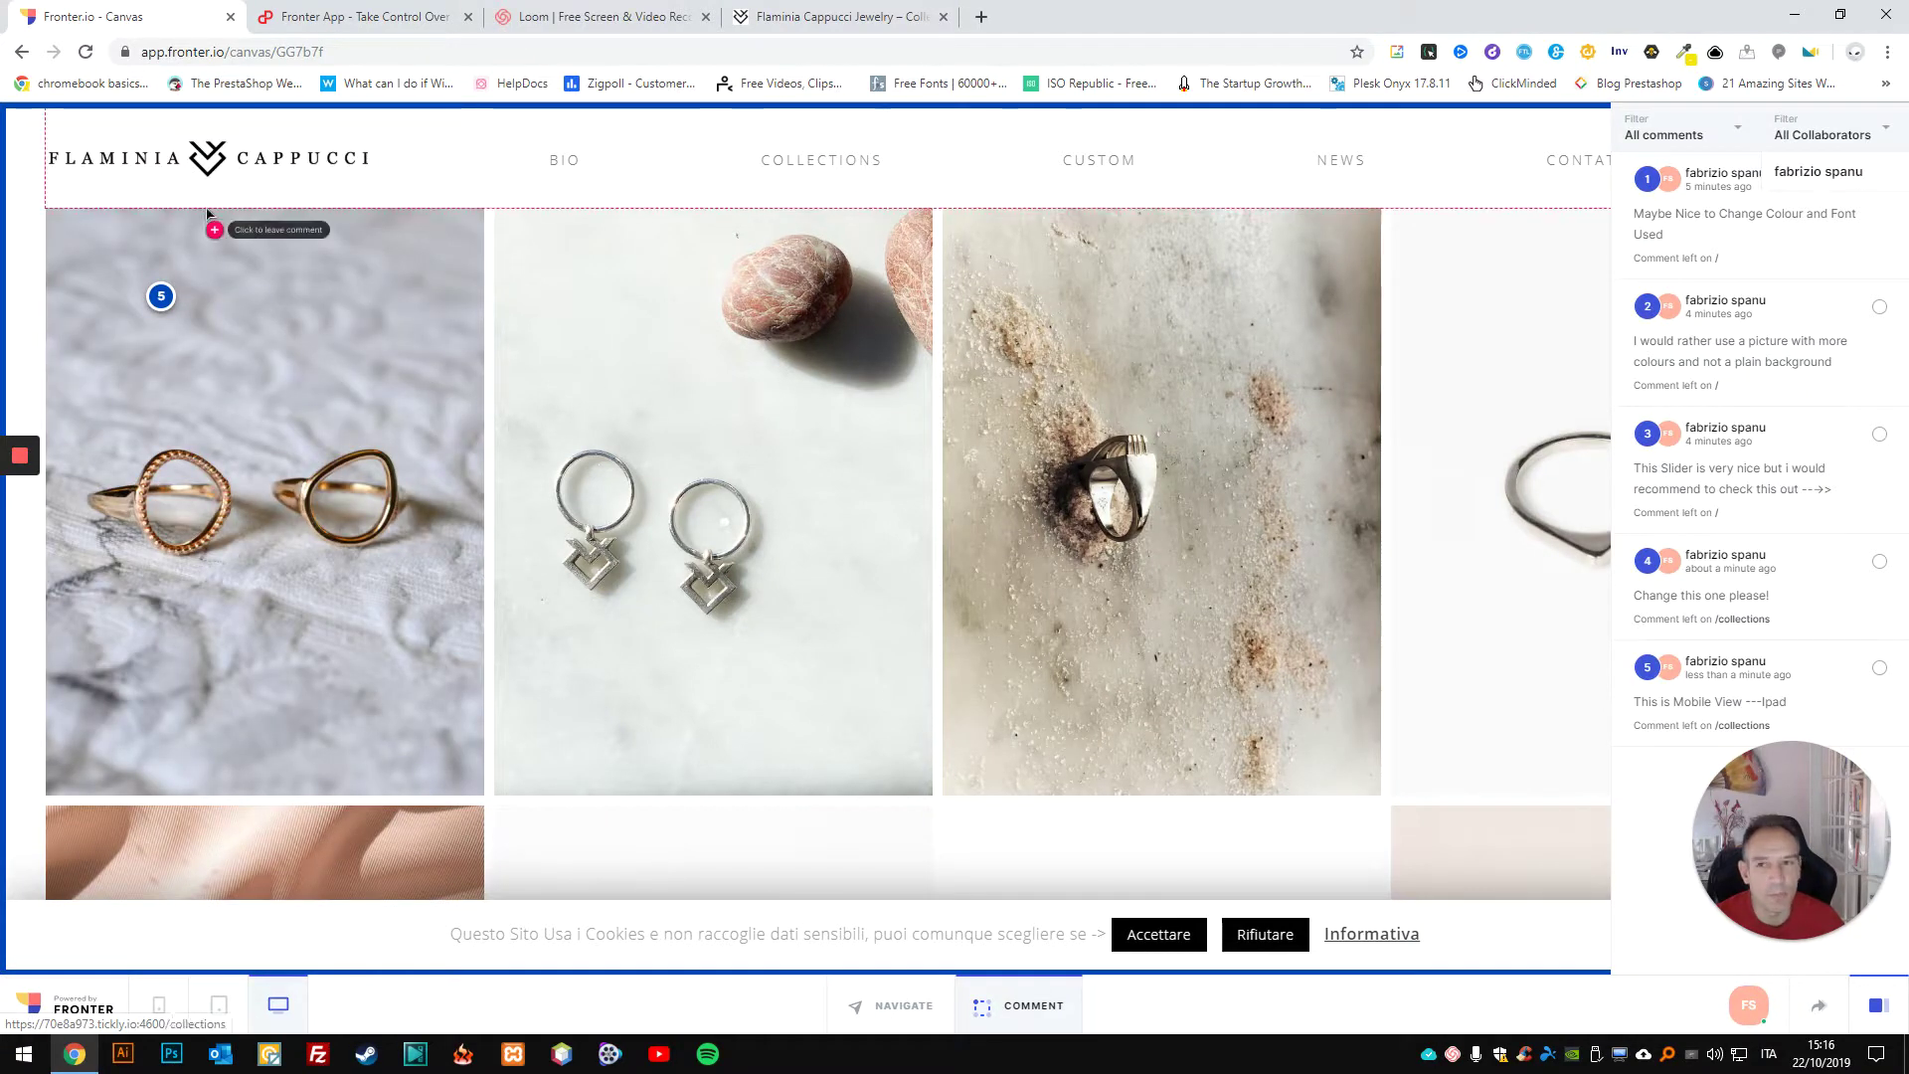
{"action": "left_click", "coordinate": [76, 998]}
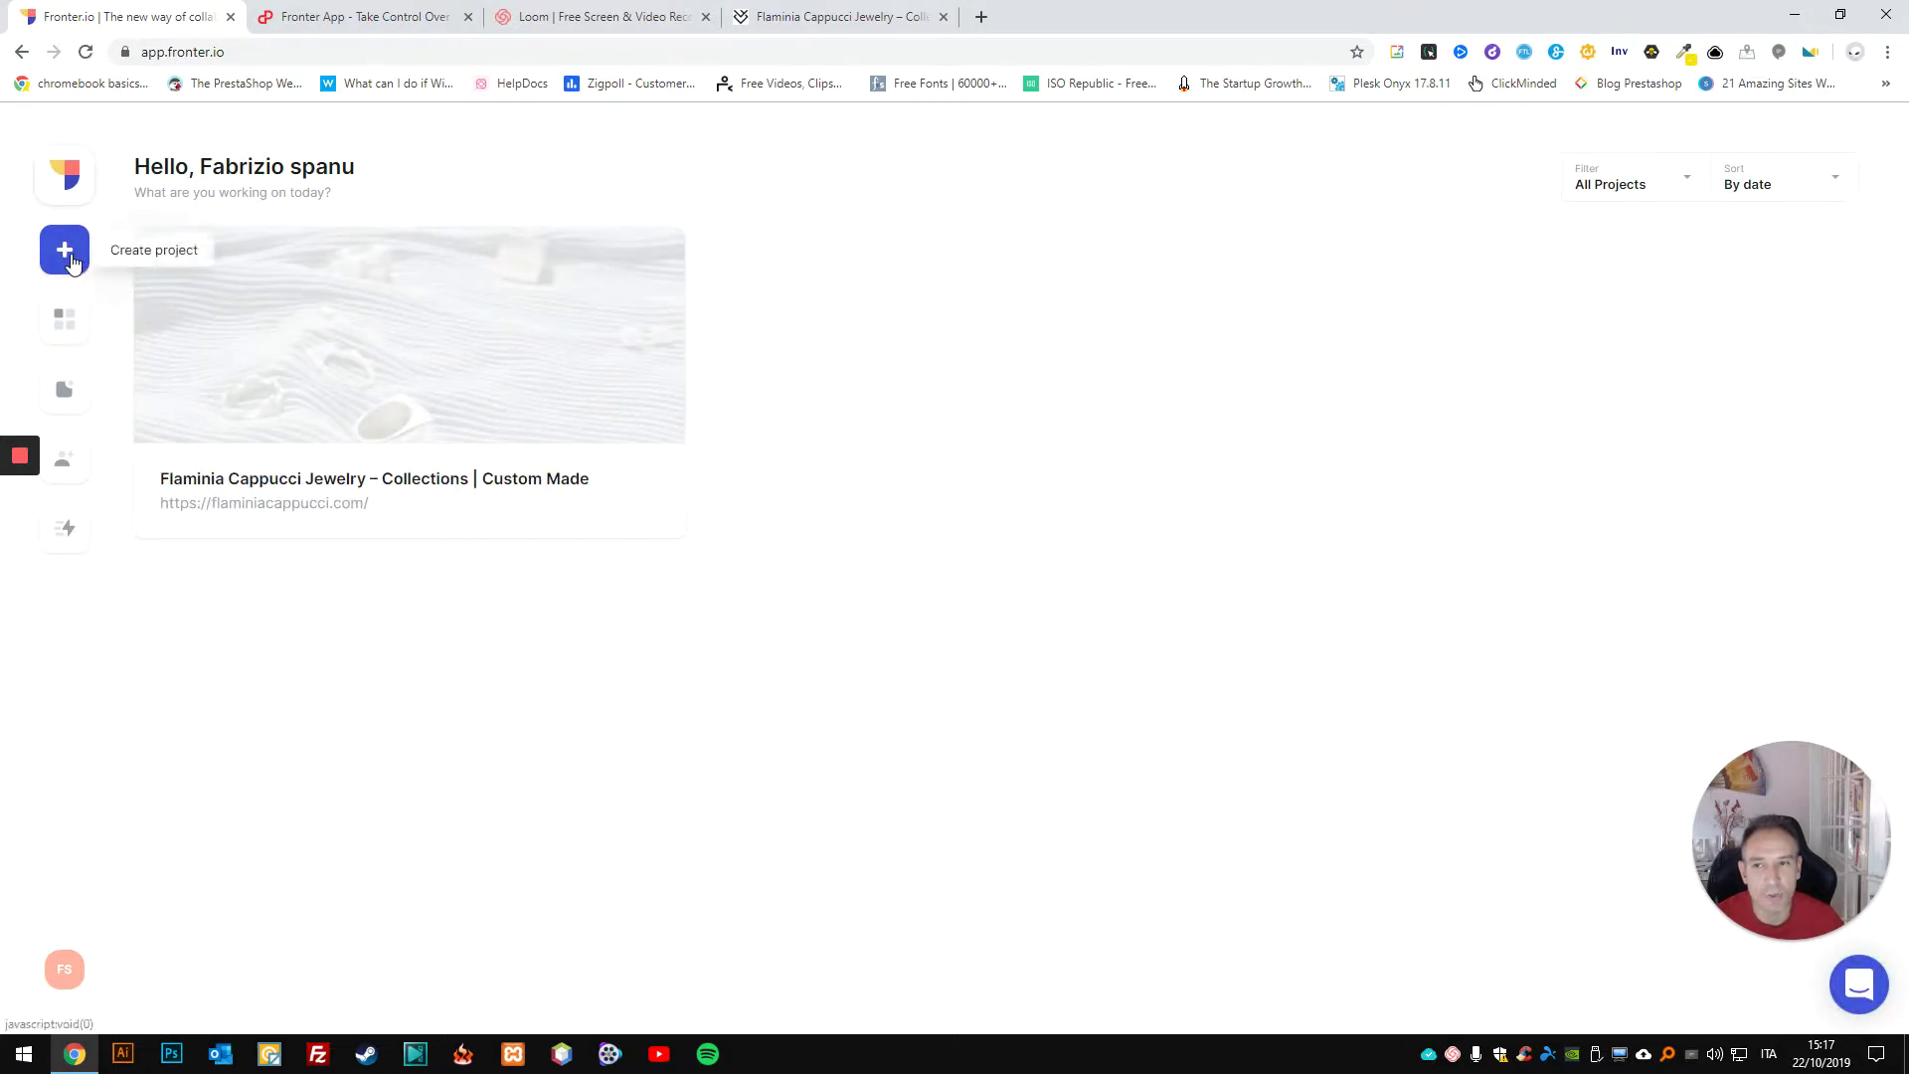
{"action": "left_click", "coordinate": [76, 261]}
{"action": "left_click", "coordinate": [1042, 221]}
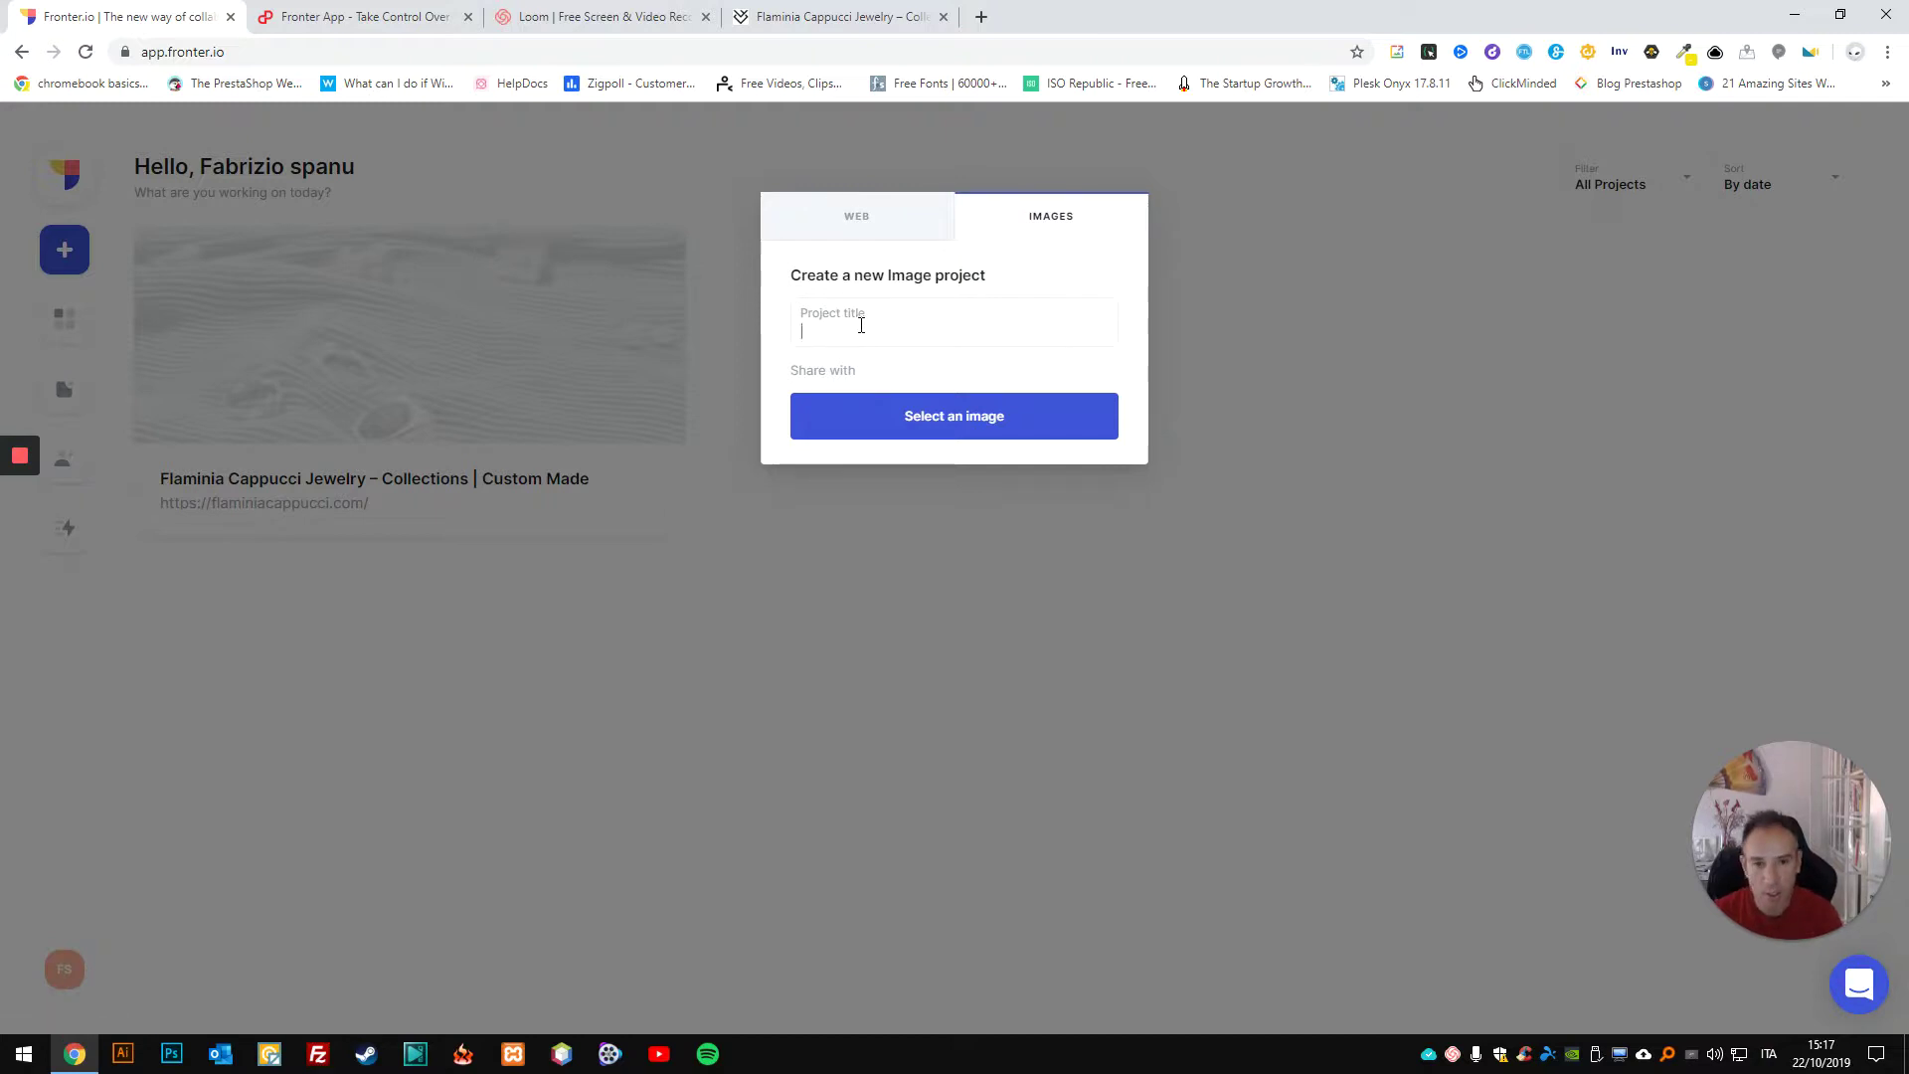
{"action": "type", "text": "New "}
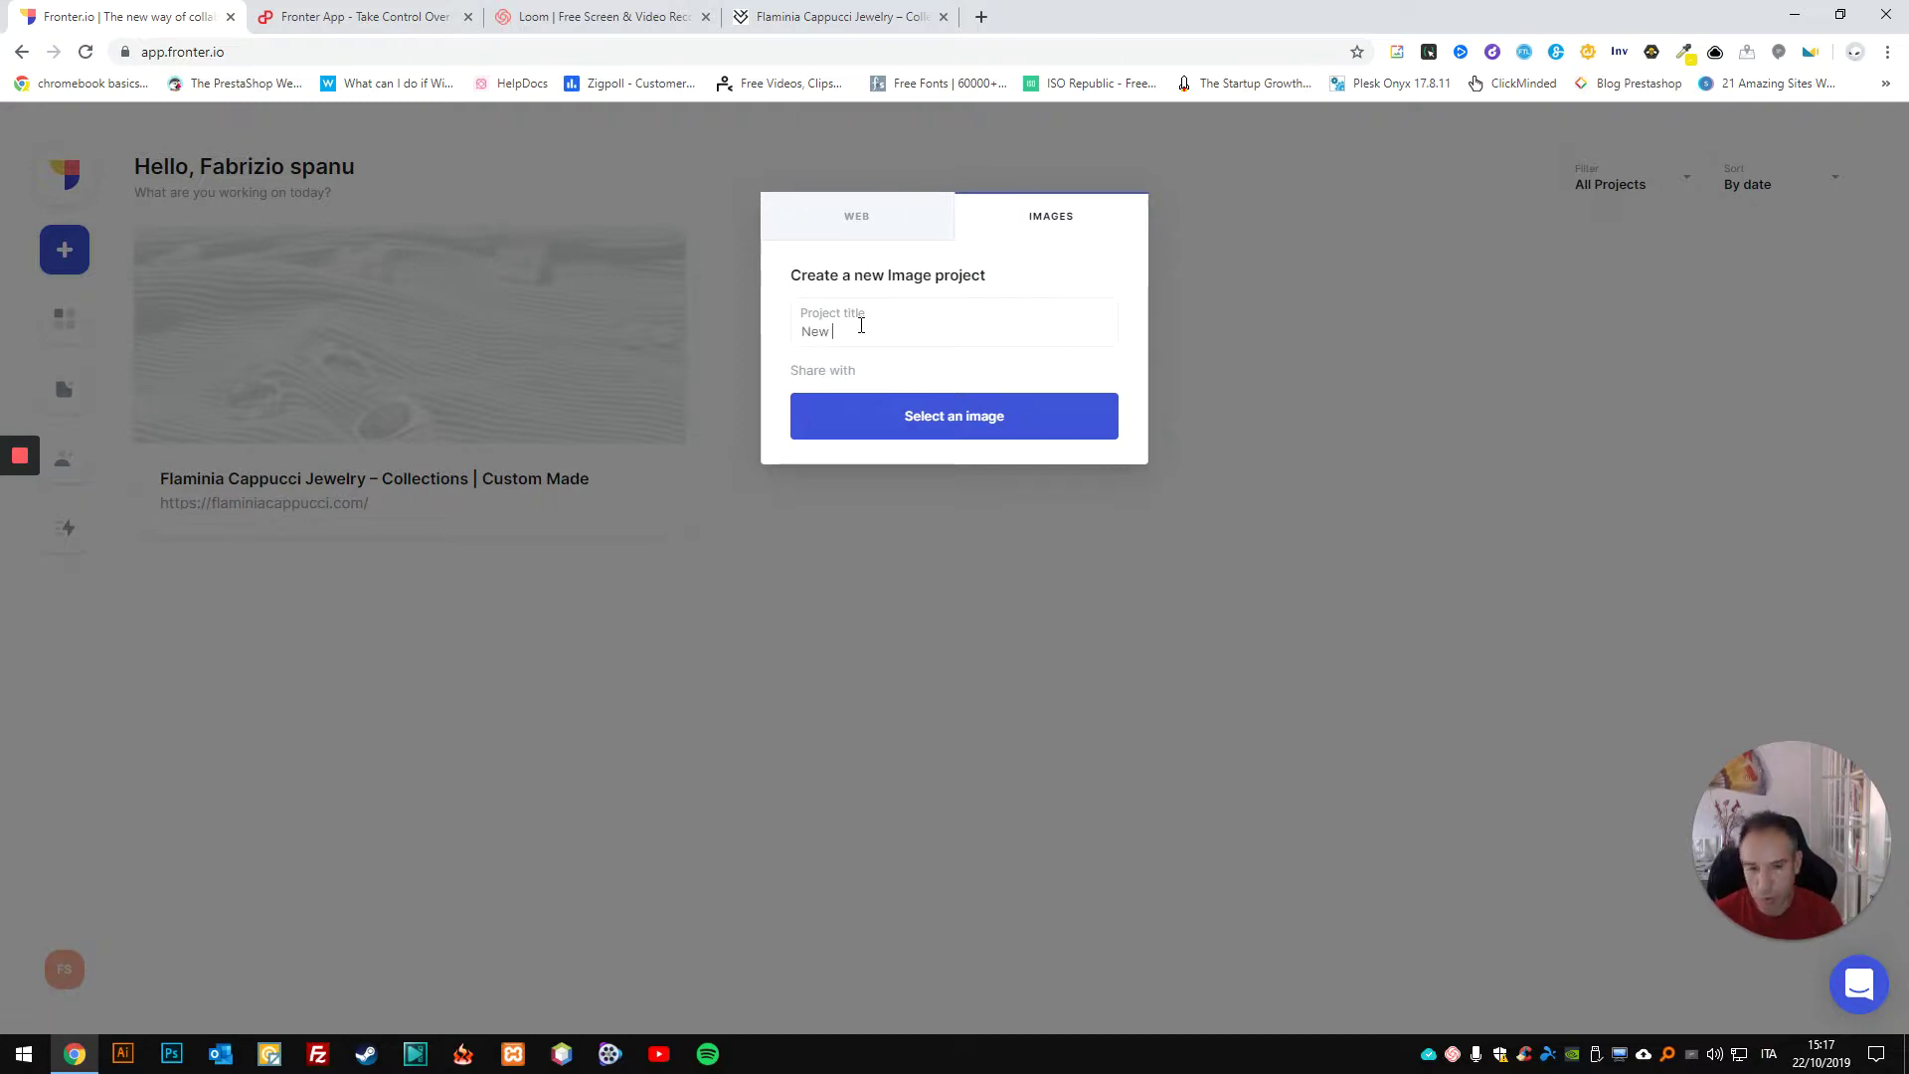
{"action": "type", "text": "Aanner"}
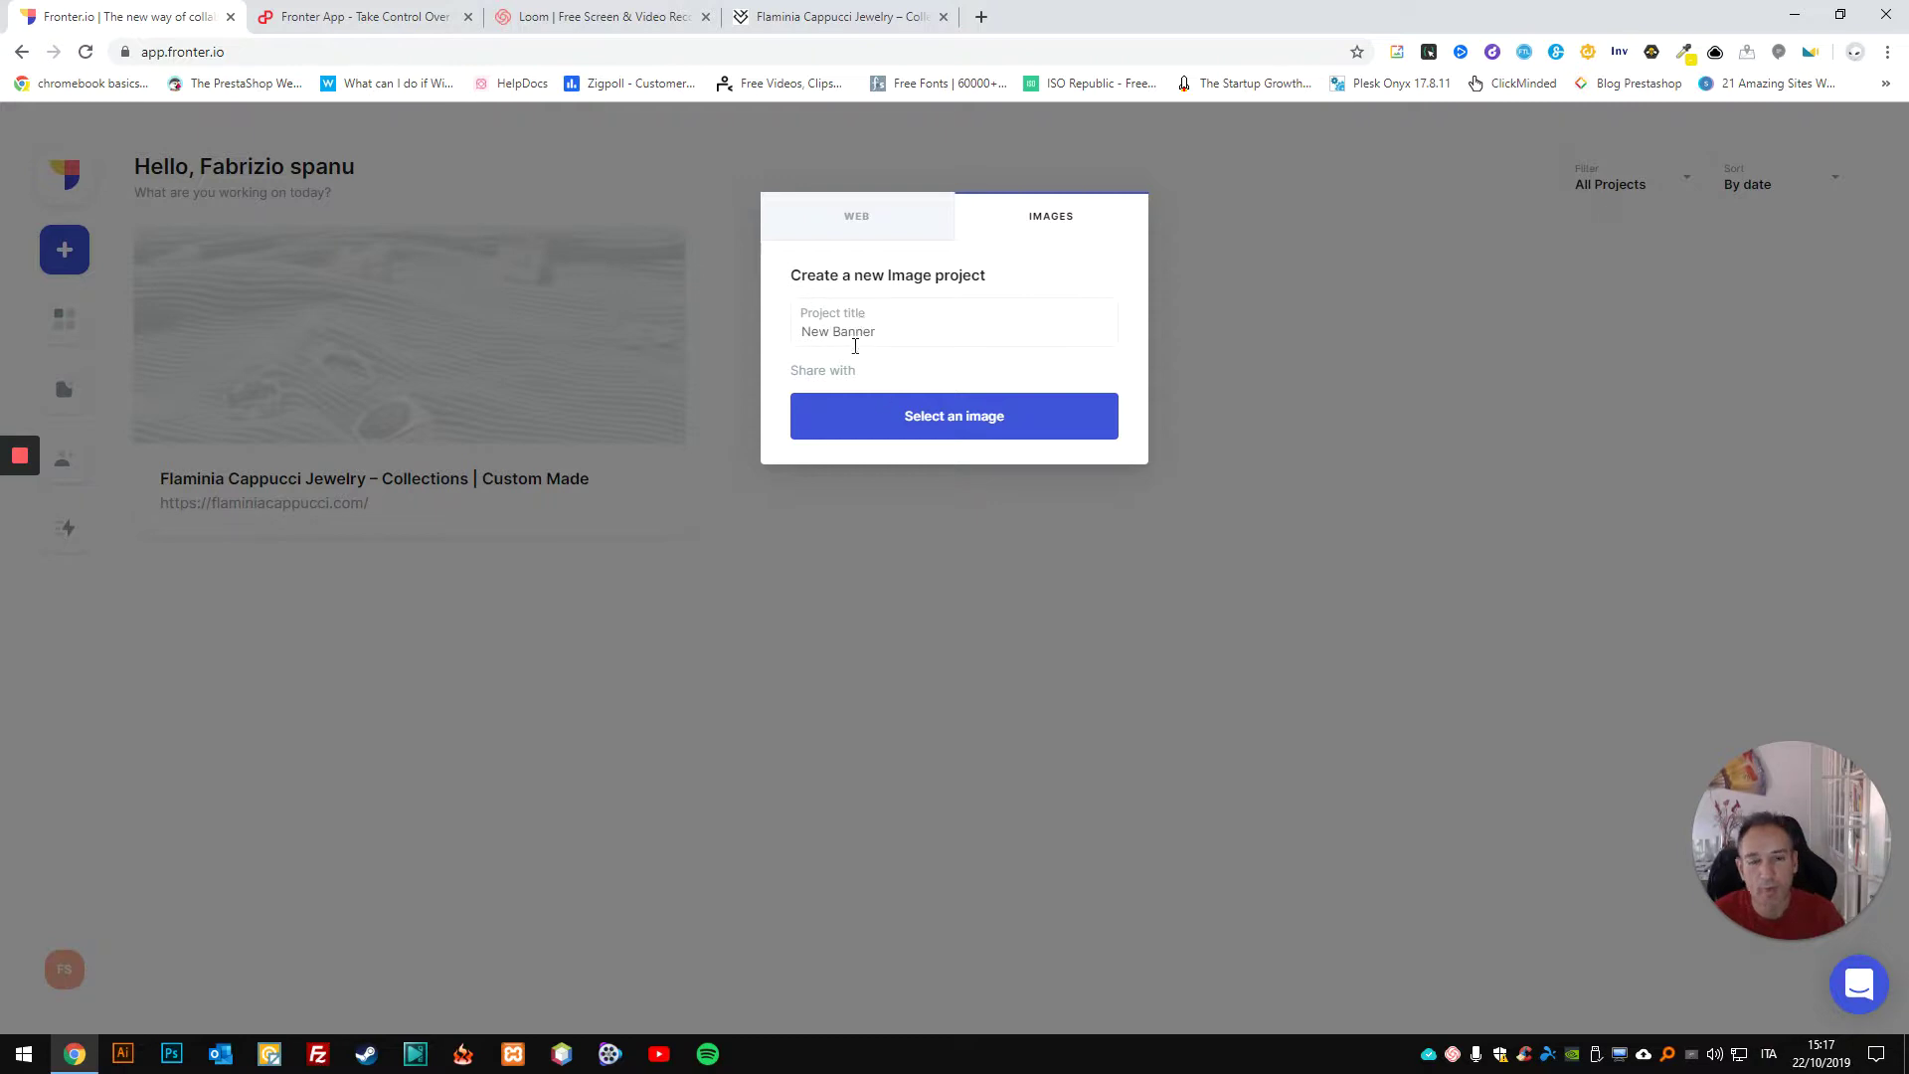
Step: Add 99rsrugbyseven_1365996780.jpg from the desktop as the project image, look at its editing options, and upload it unedited
{"action": "left_click", "coordinate": [947, 443]}
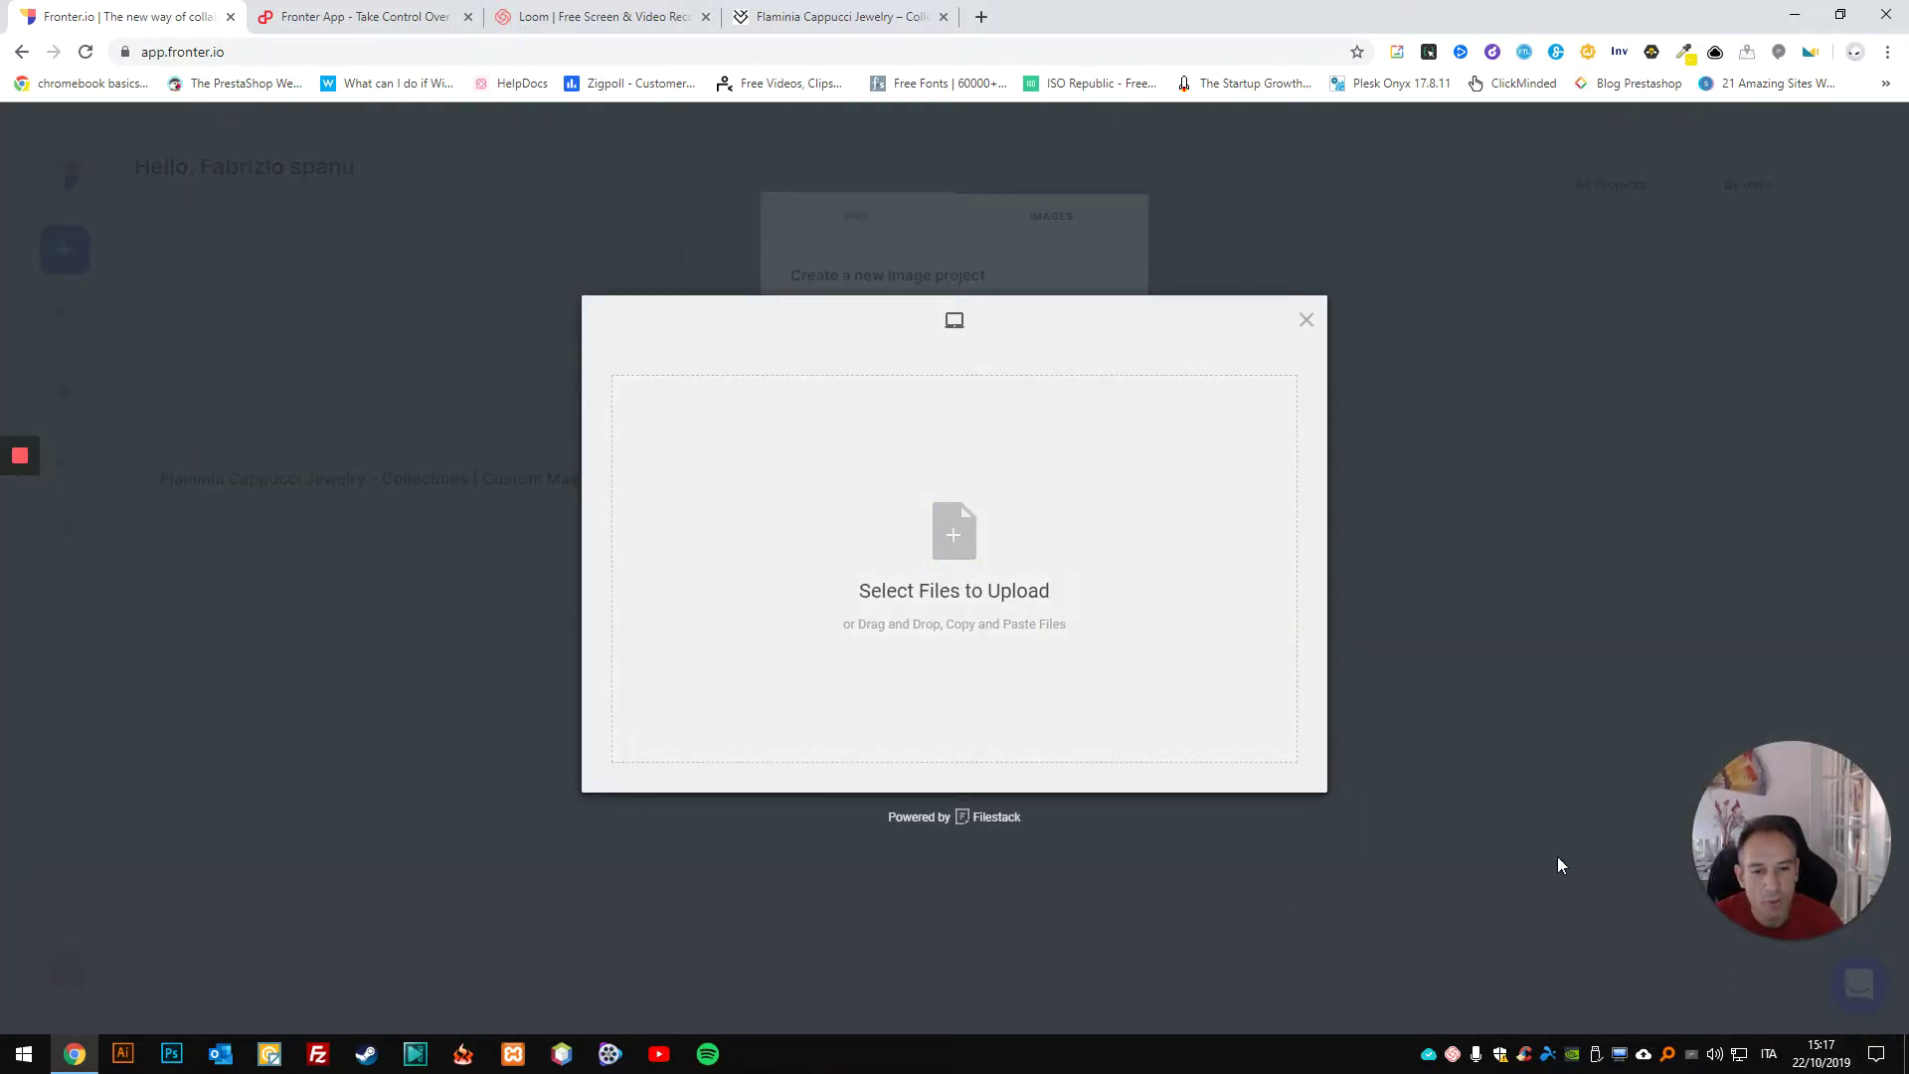
{"action": "key", "text": "super+d"}
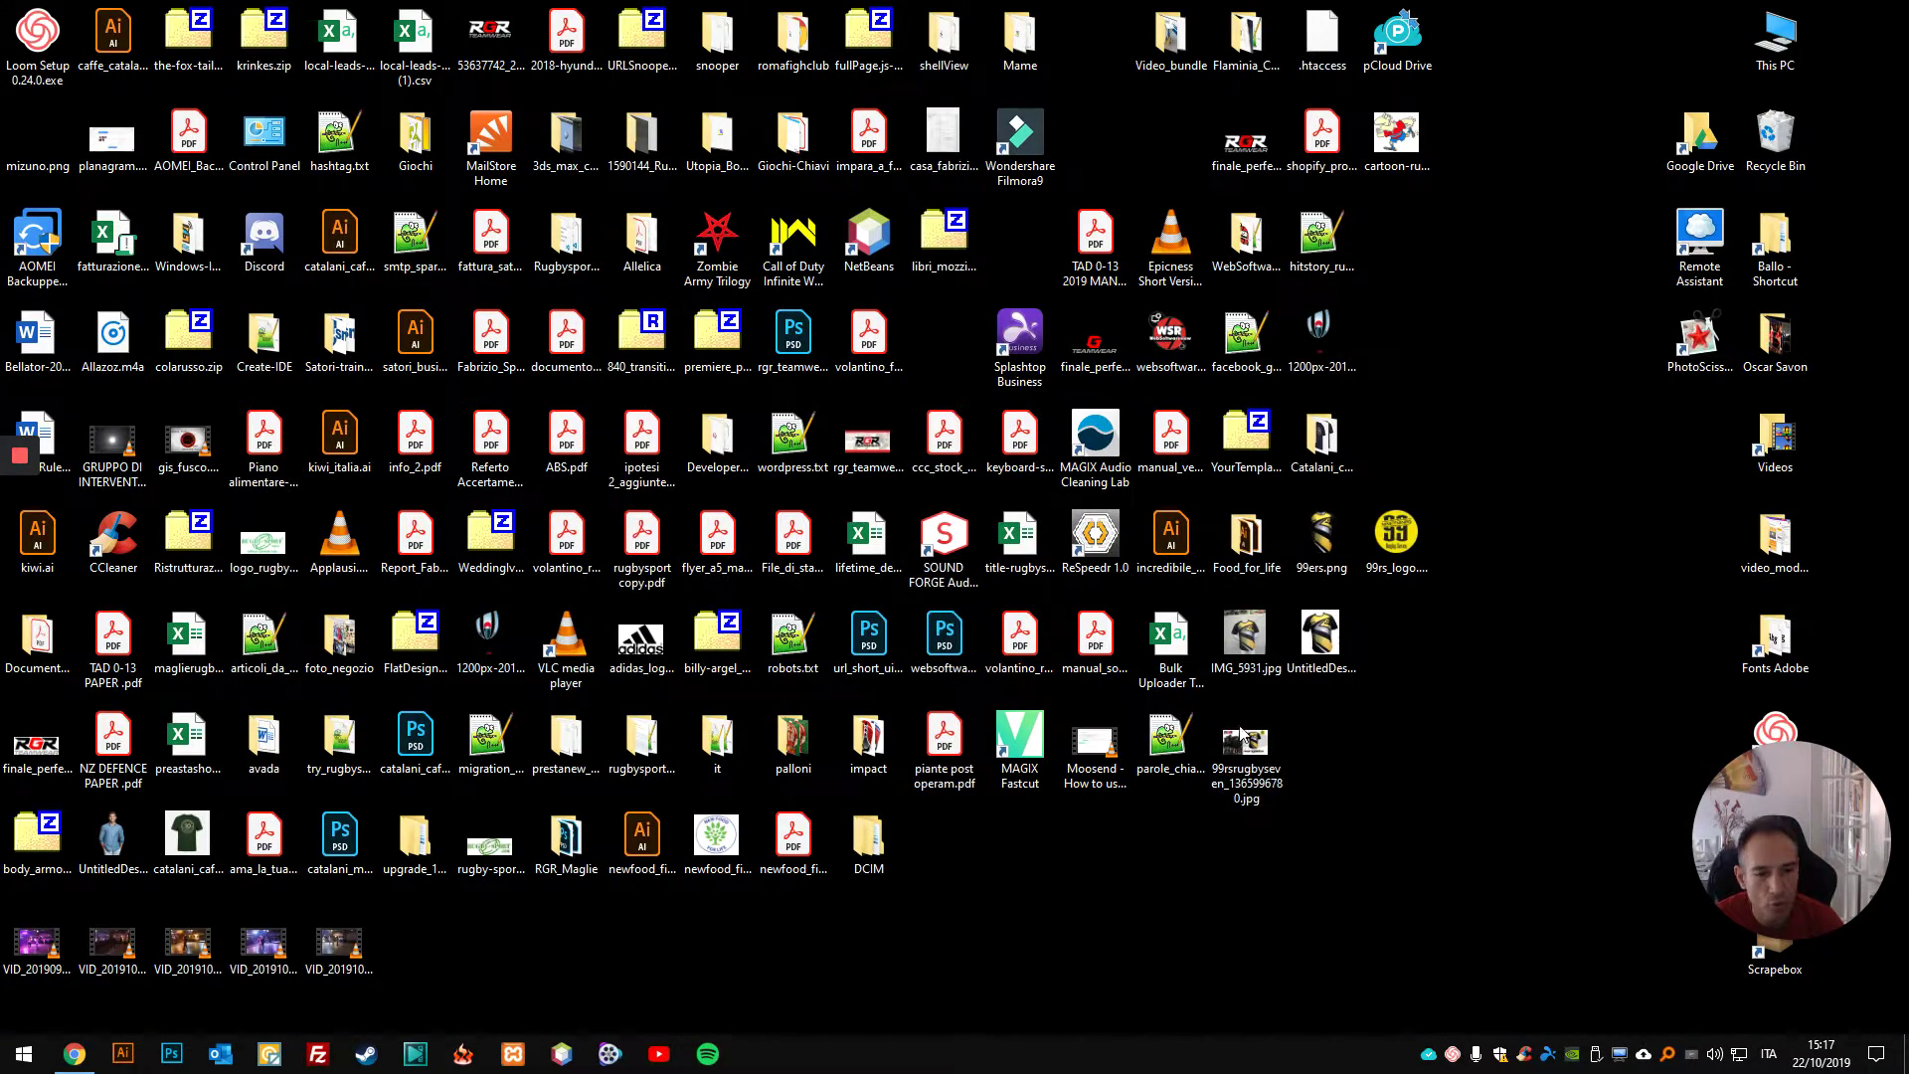
{"action": "left_click_drag", "start_coordinate": [1245, 751], "coordinate": [944, 562]}
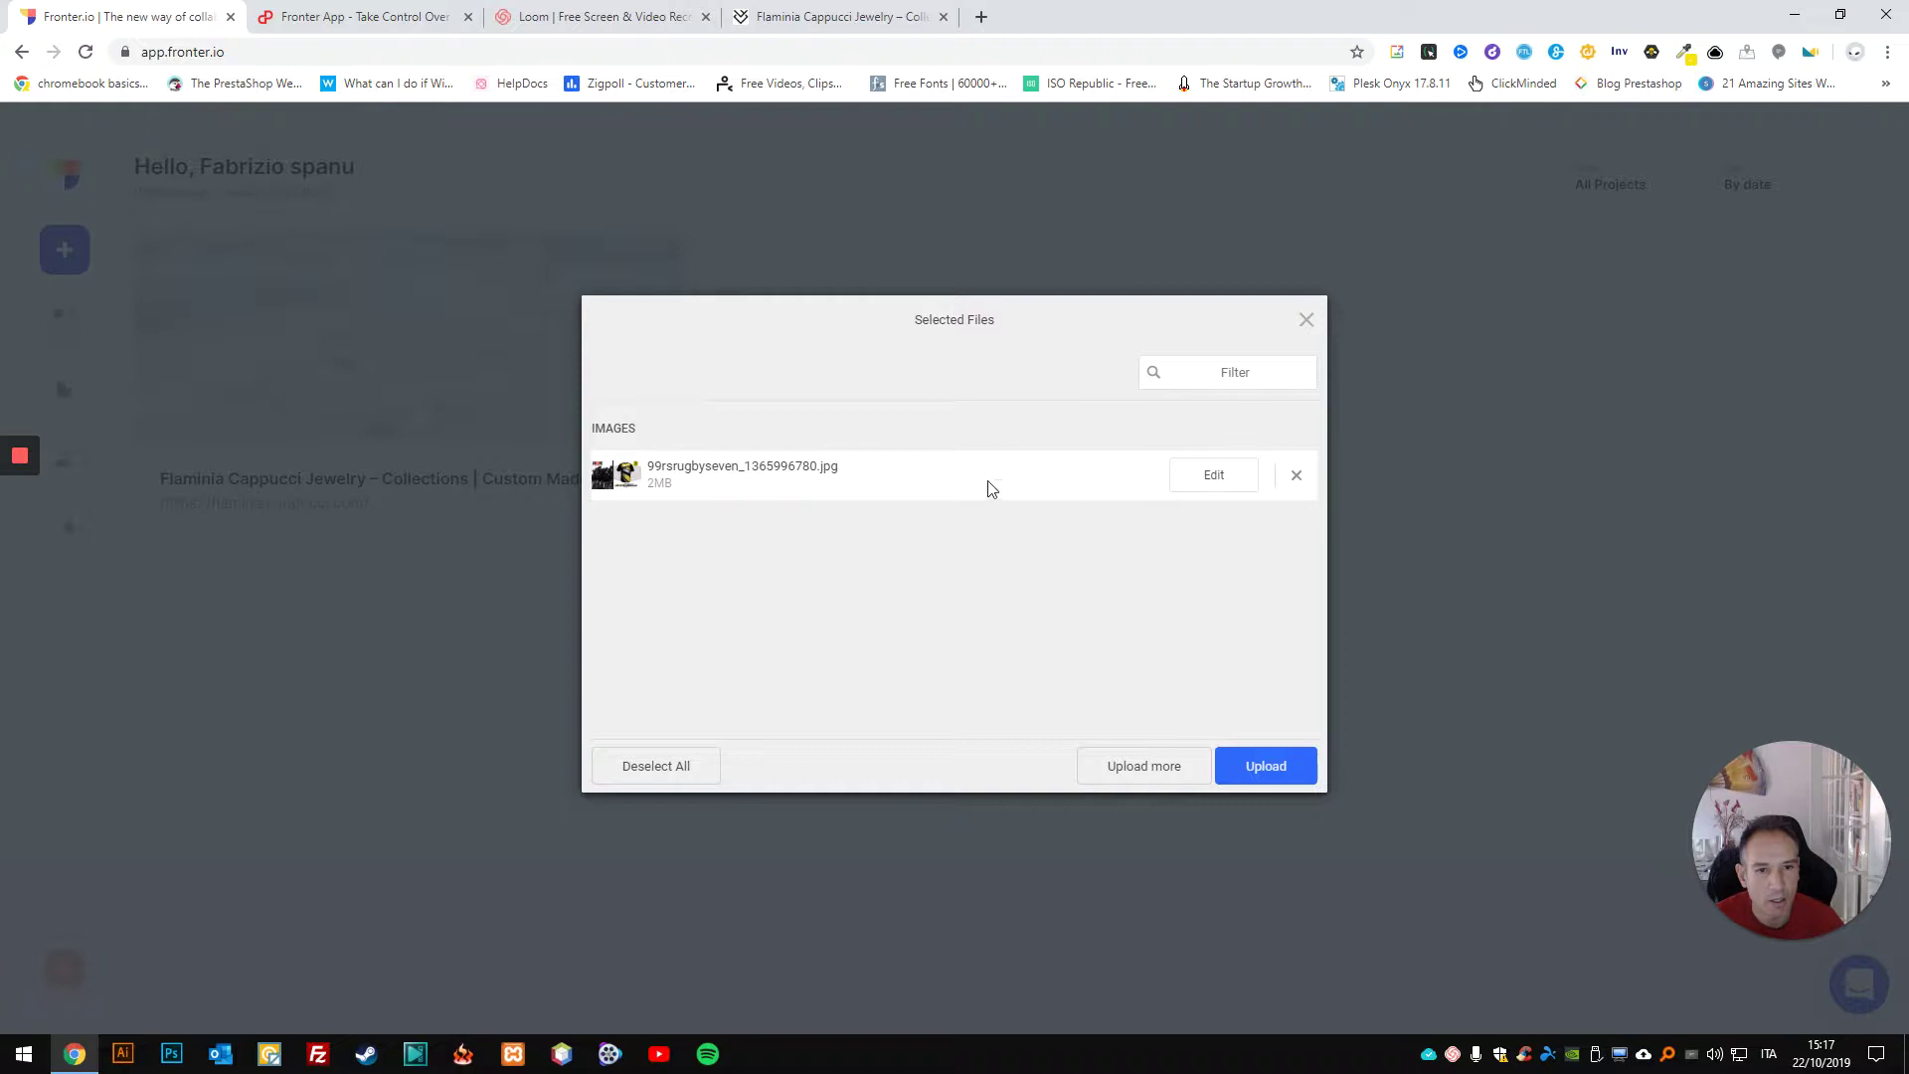
{"action": "left_click", "coordinate": [1215, 477]}
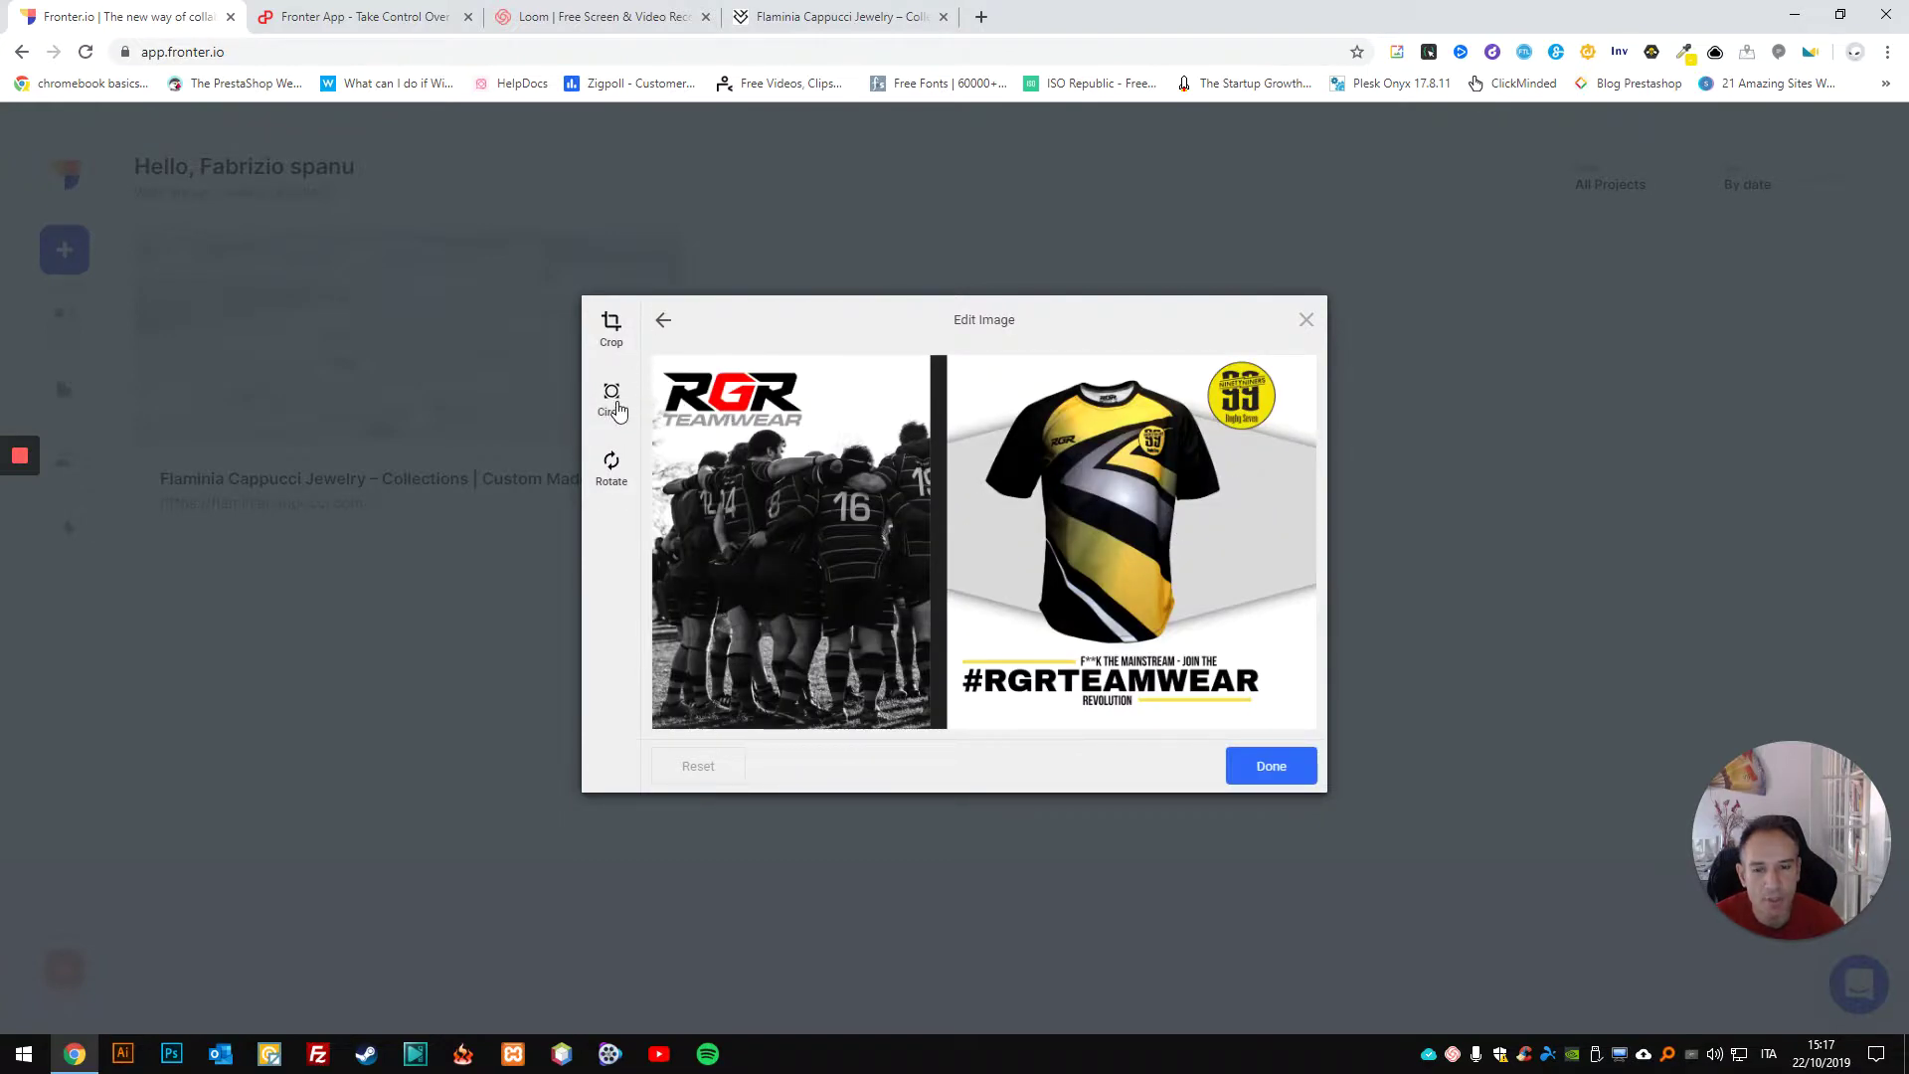
{"action": "left_click", "coordinate": [1269, 767]}
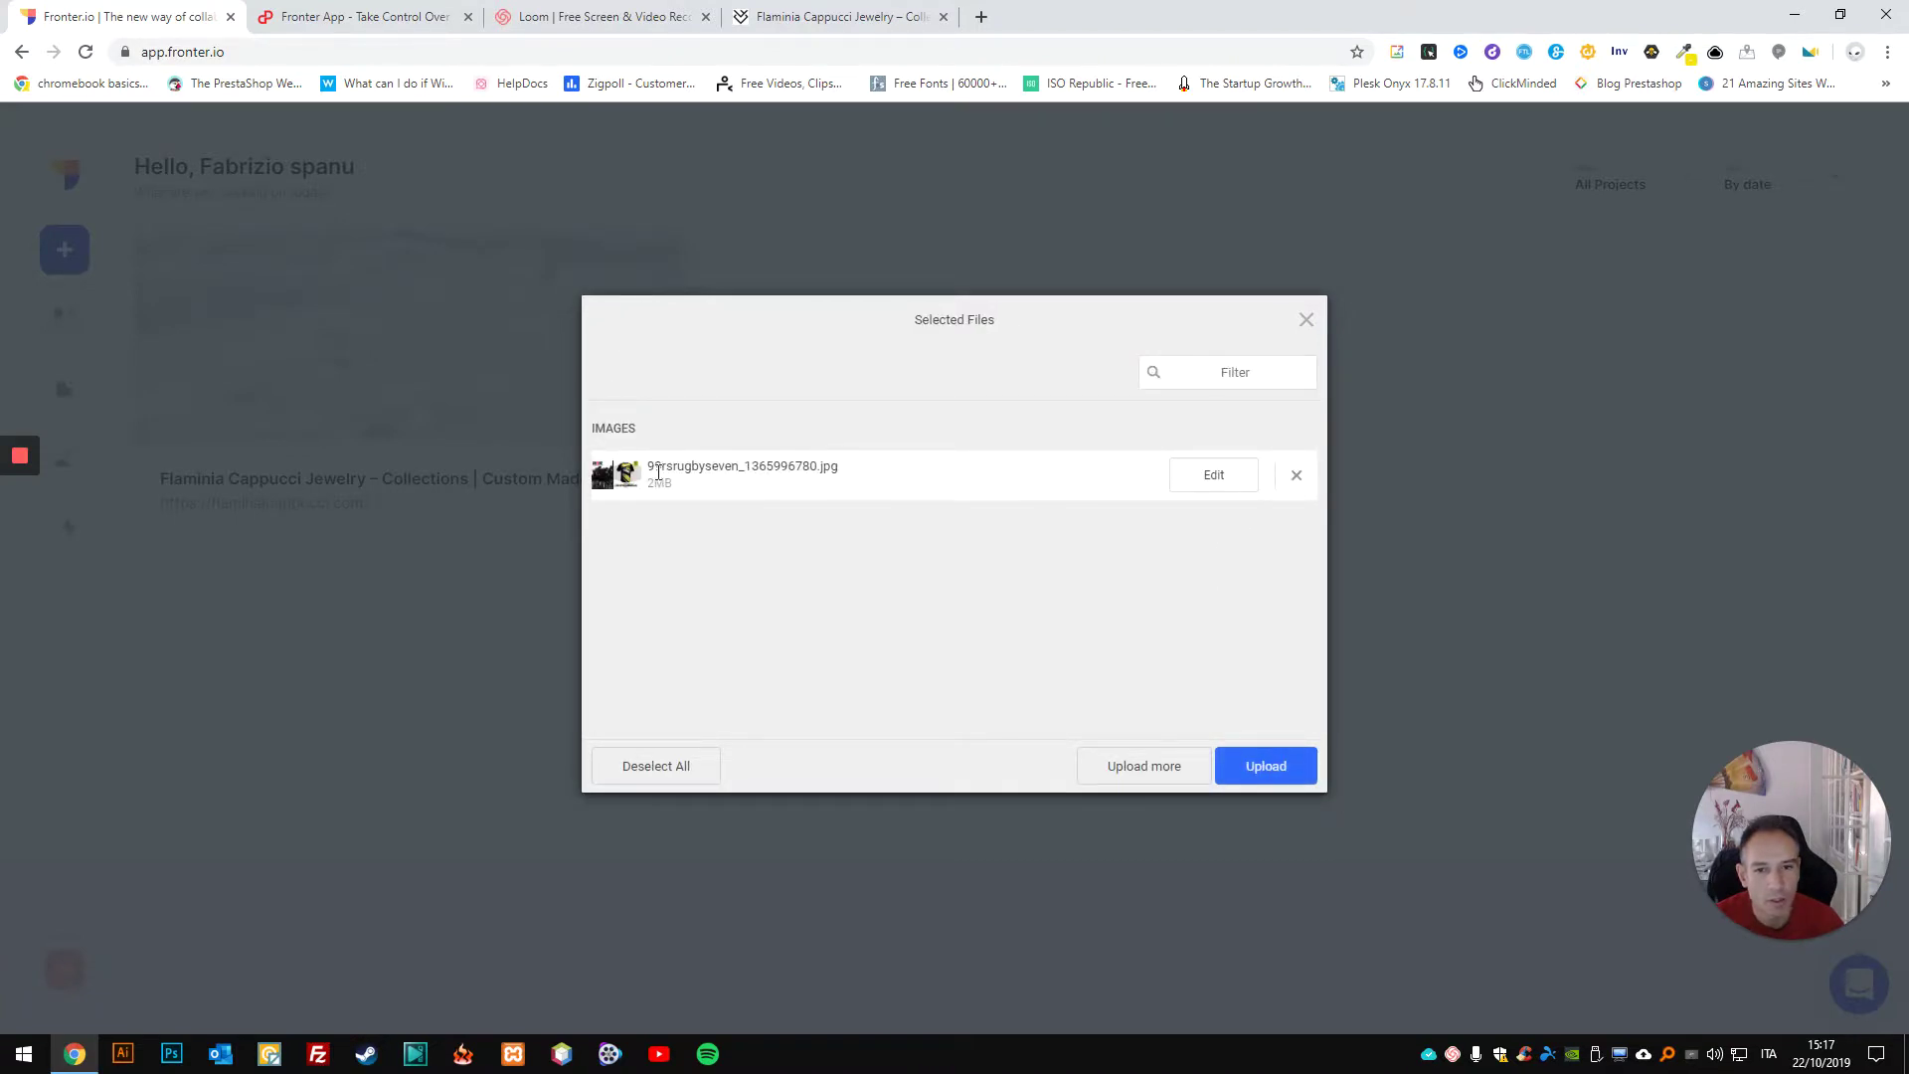
{"action": "left_click", "coordinate": [1277, 762]}
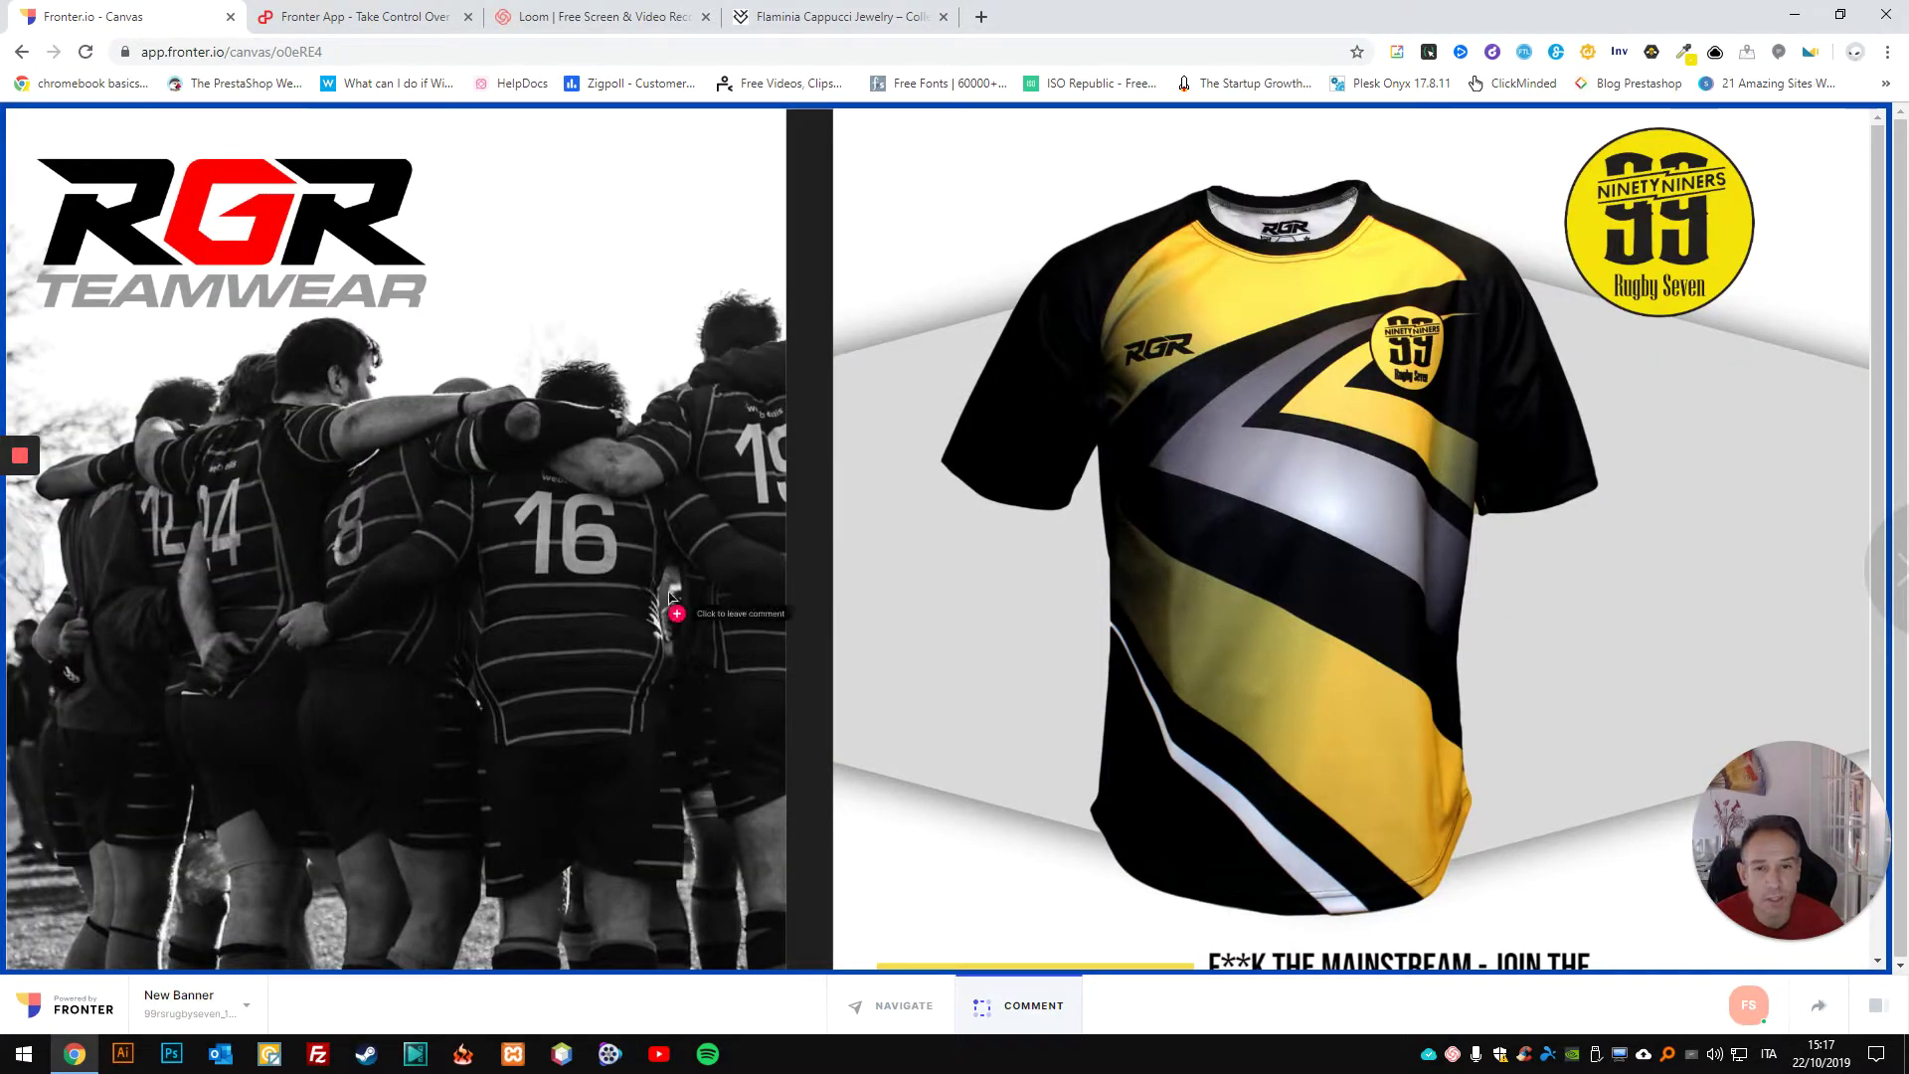
Step: Submit the comment "Logo is Too big!" on the banner's RGR Teamwear logo
{"action": "scroll", "coordinate": [850, 561], "scroll_direction": "down", "scroll_amount": 2}
{"action": "scroll", "coordinate": [846, 569], "scroll_direction": "up", "scroll_amount": 2}
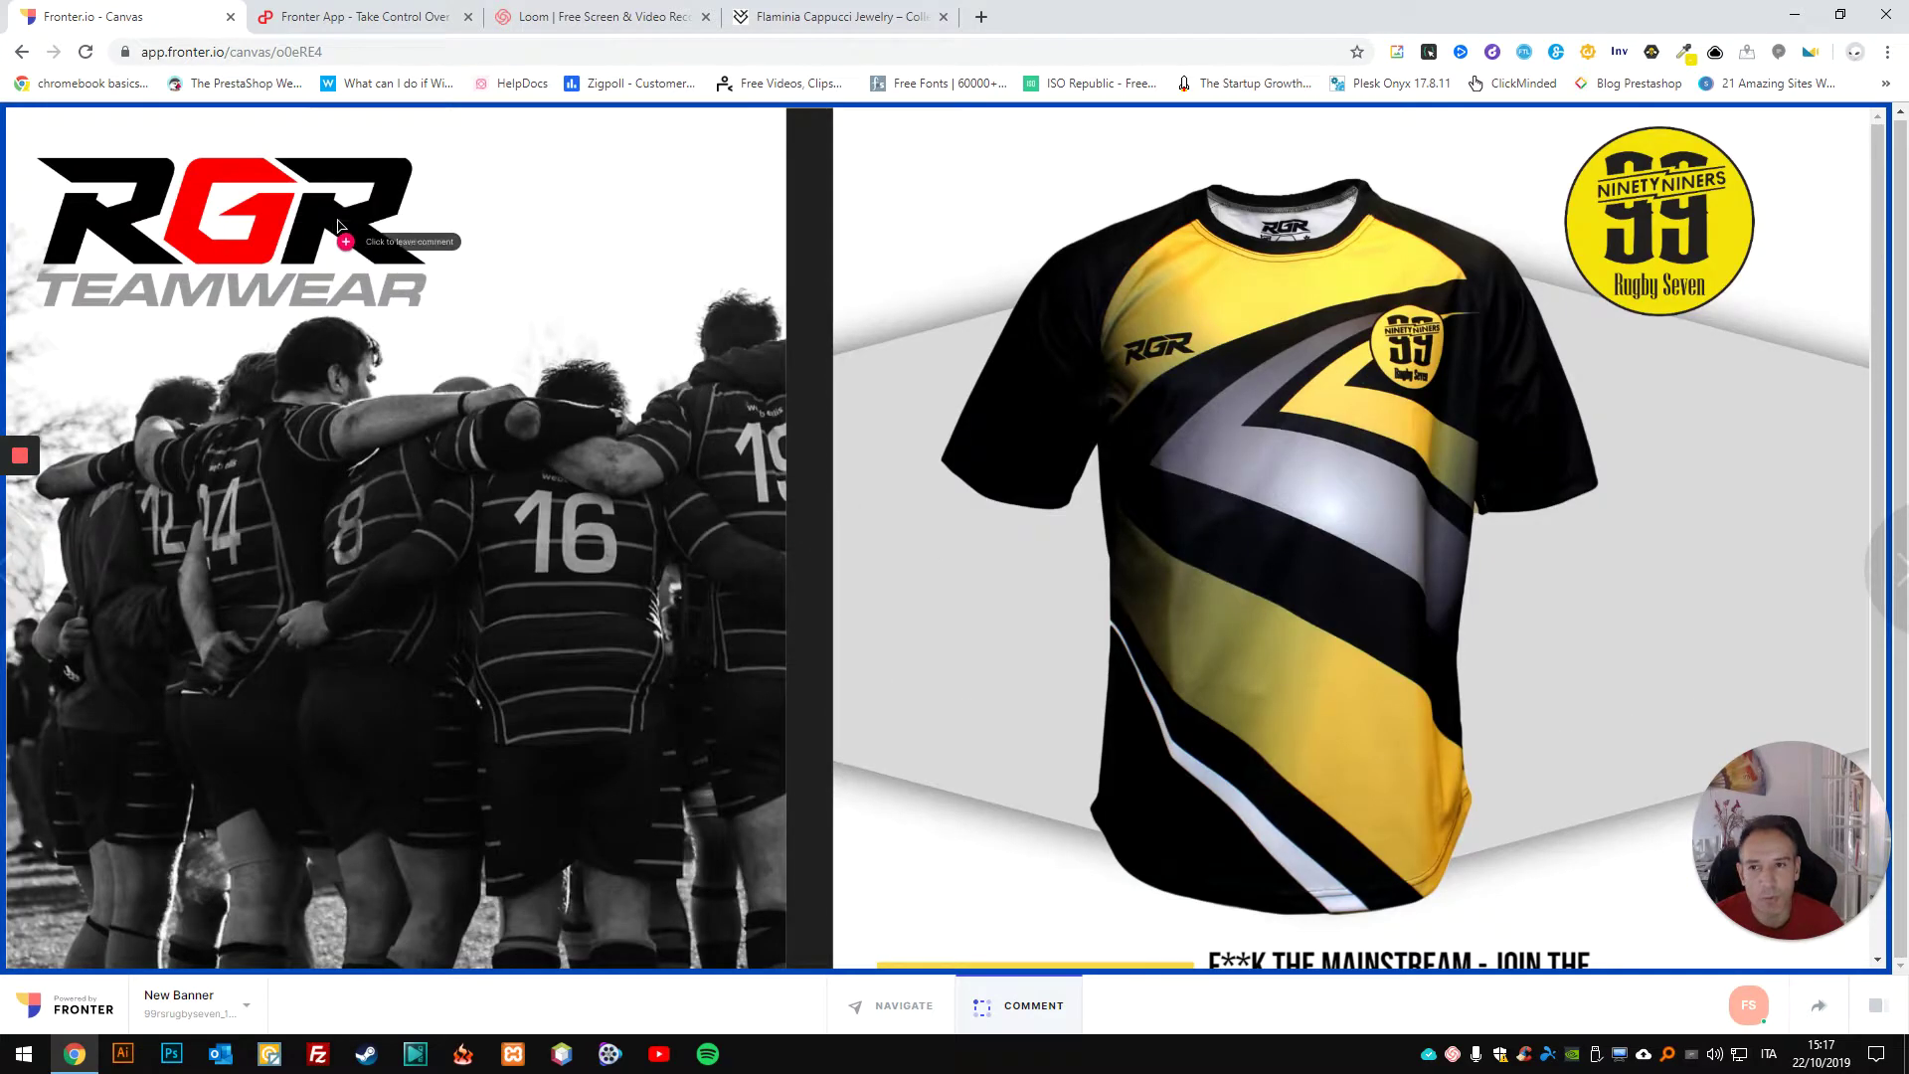
{"action": "left_click", "coordinate": [304, 237]}
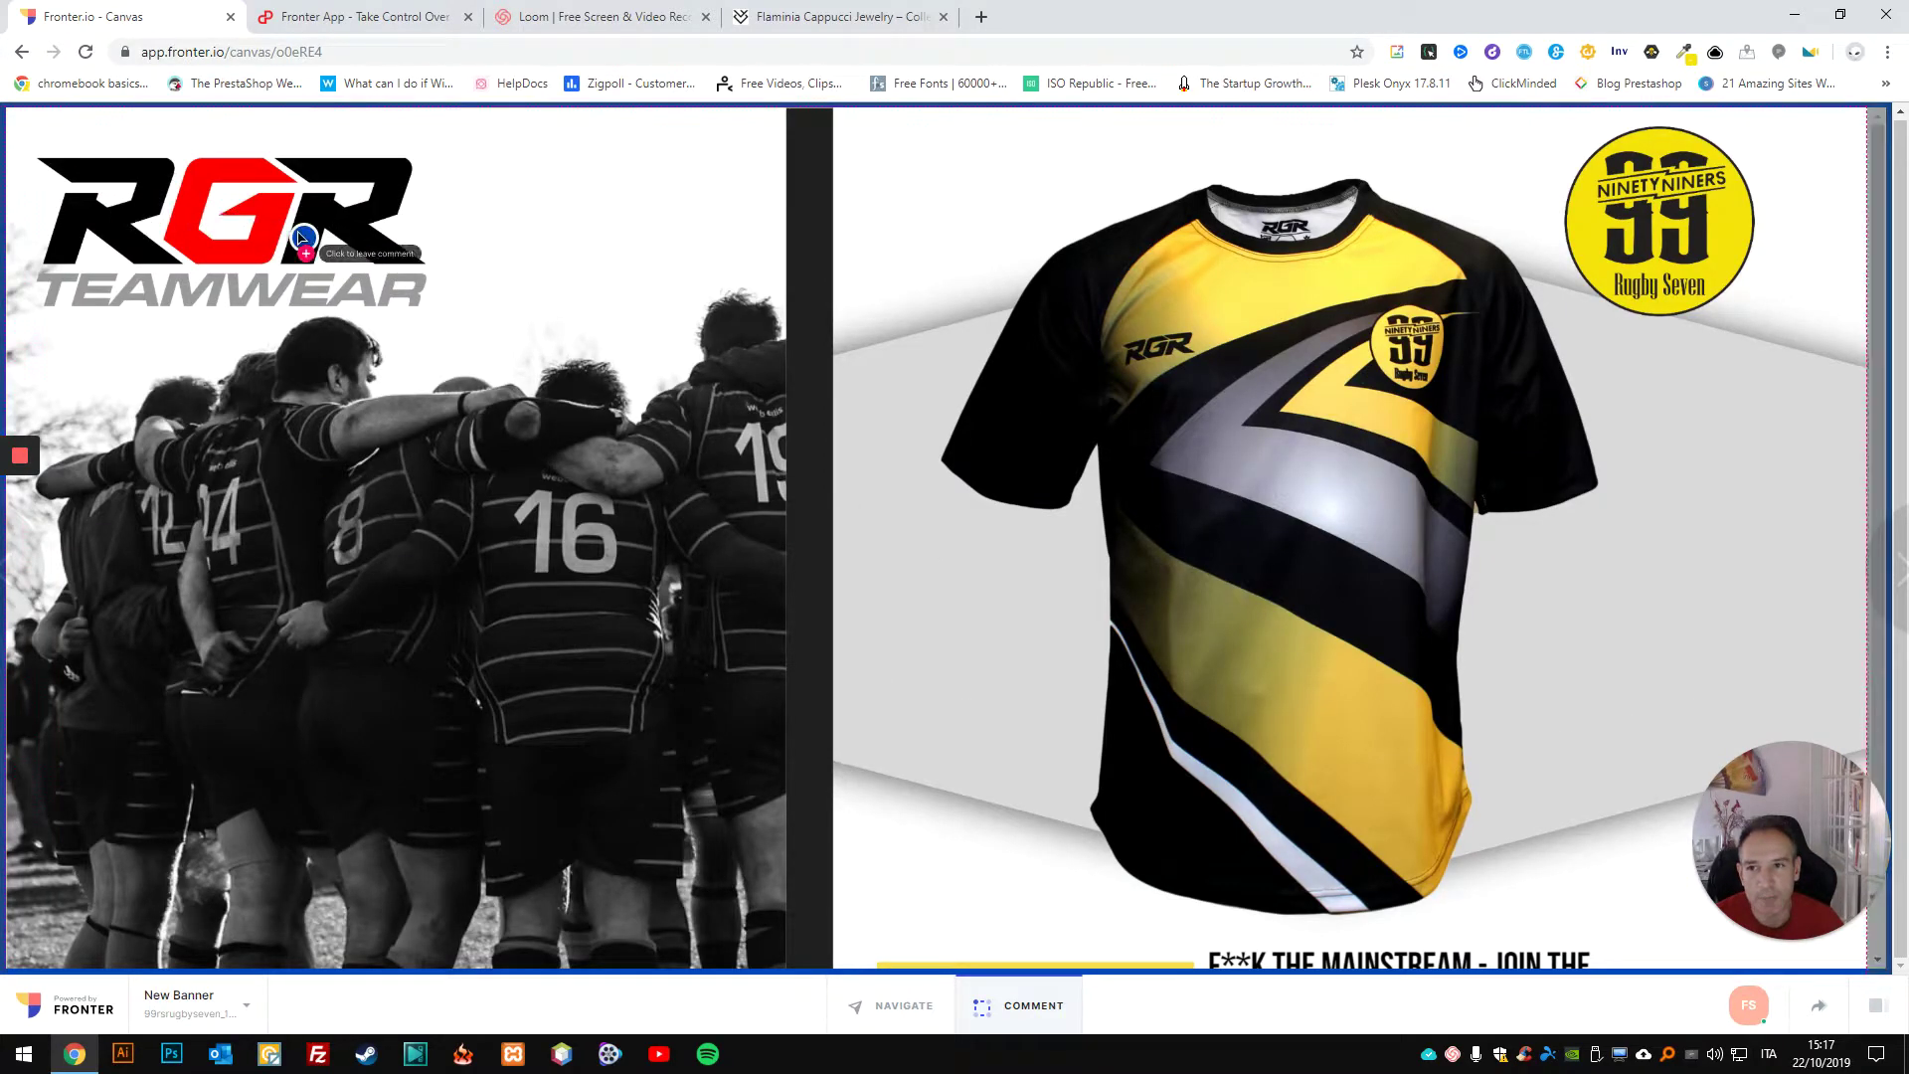
{"action": "type", "text": "Logo is Too big!"}
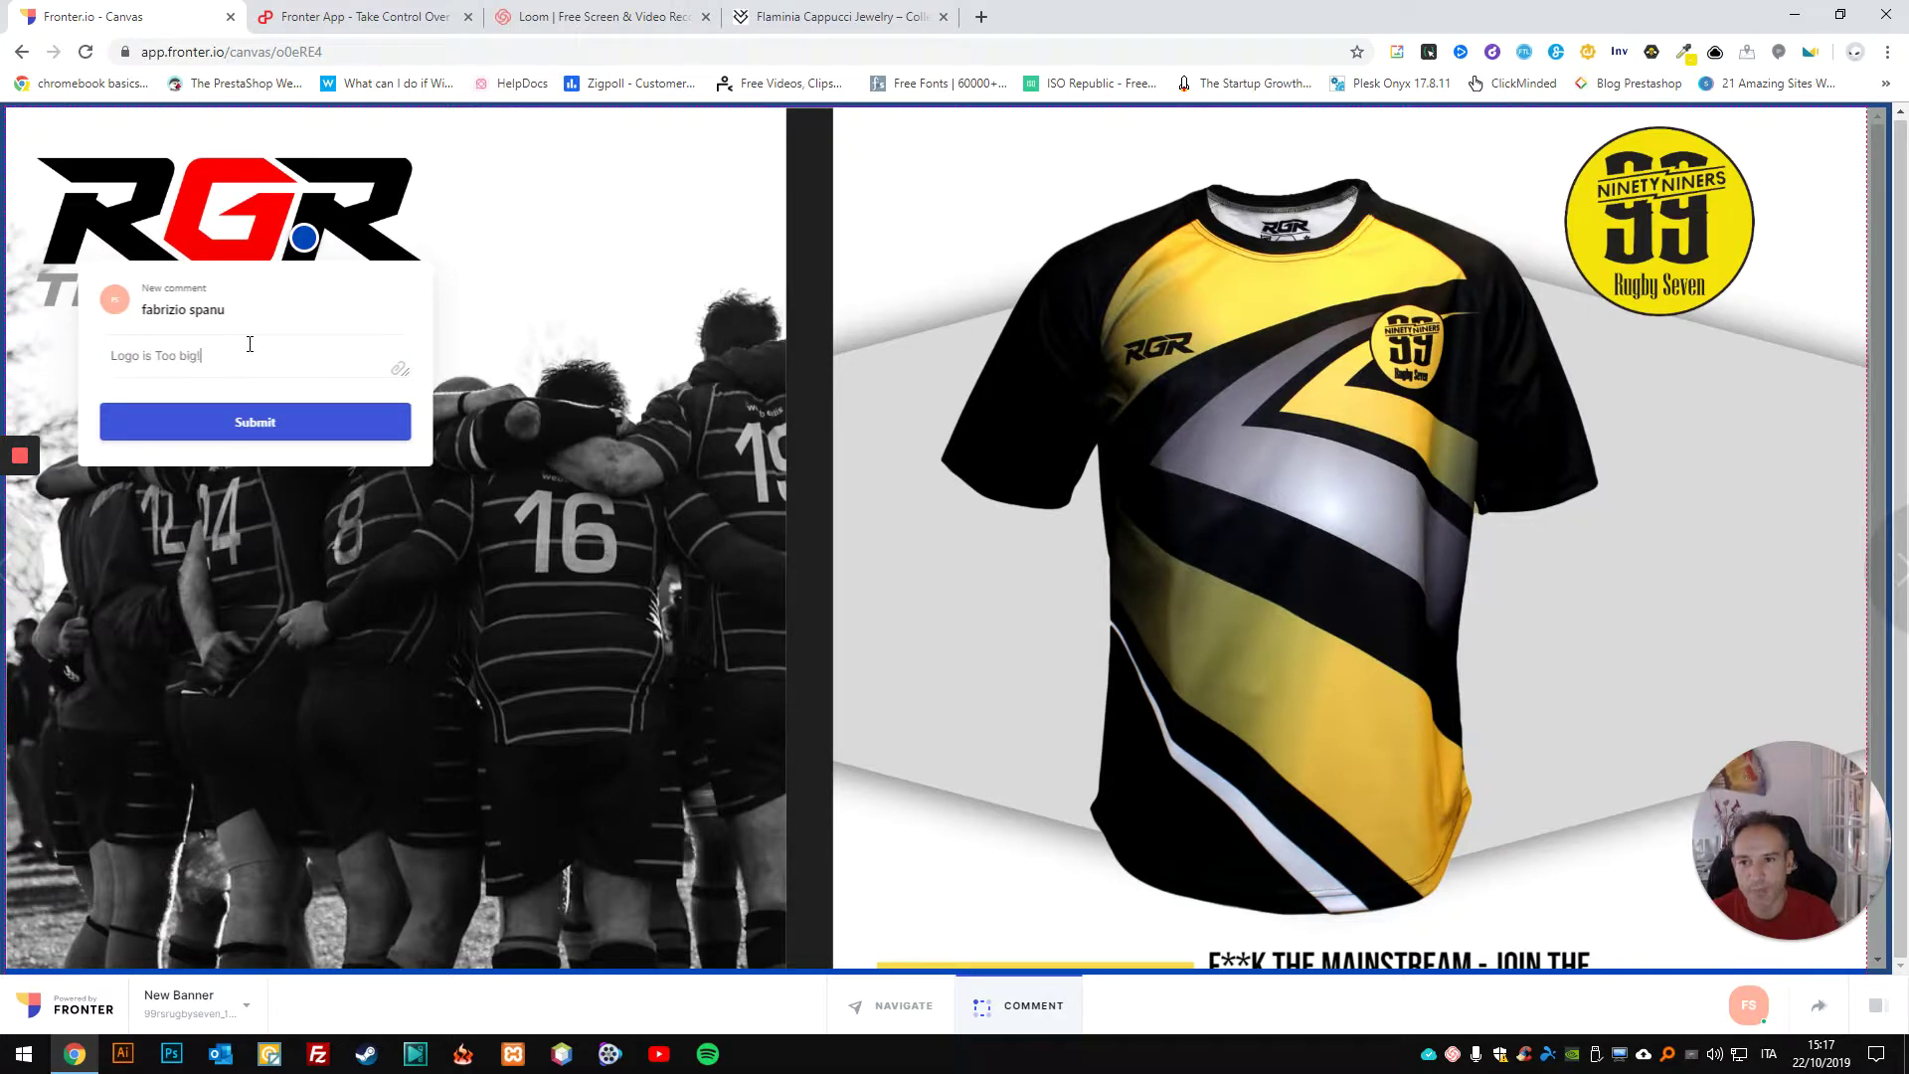
{"action": "left_click", "coordinate": [281, 423]}
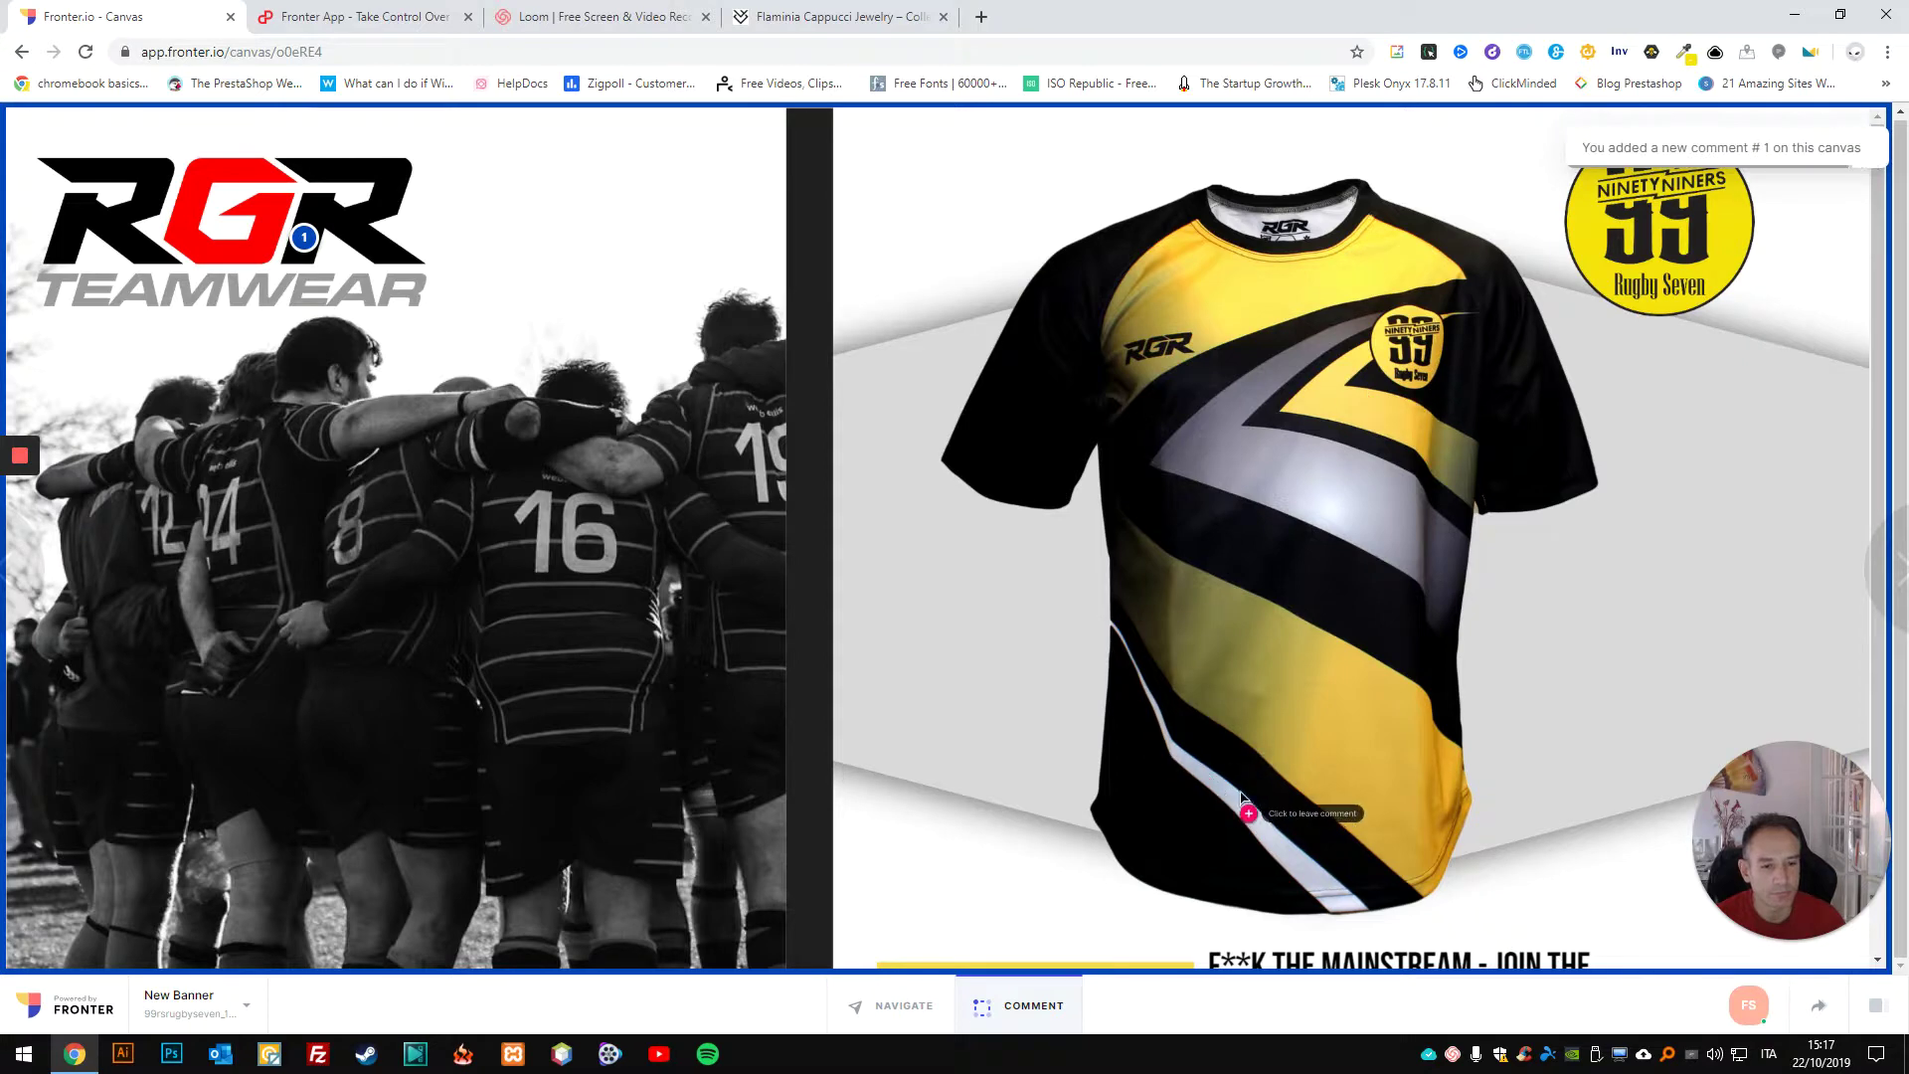
Step: Submit the comment "Careful with the word!! Don't want to be banned!" on the slogan above #RGRTEAMWEAR in the banner
{"action": "scroll", "coordinate": [1238, 801], "scroll_direction": "down", "scroll_amount": 2}
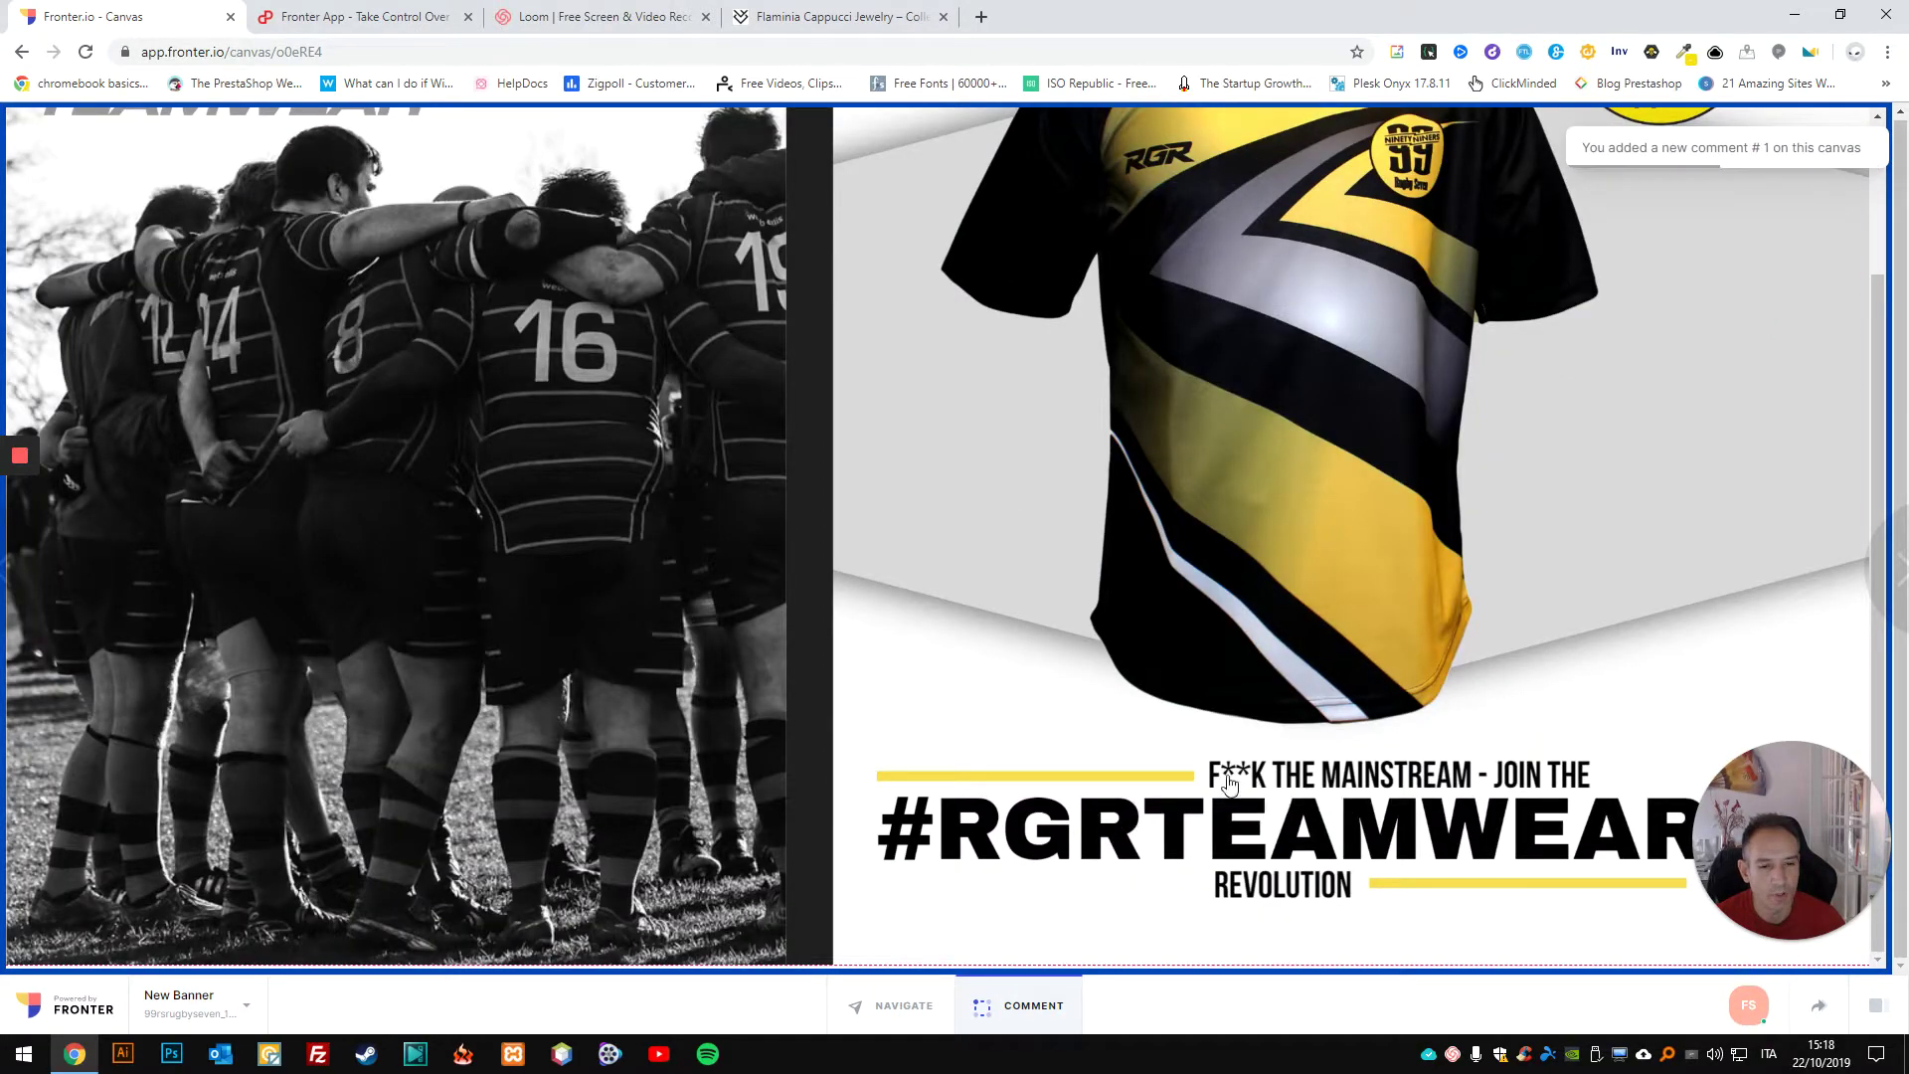
{"action": "left_click", "coordinate": [1235, 783]}
{"action": "type", "text": "Care"}
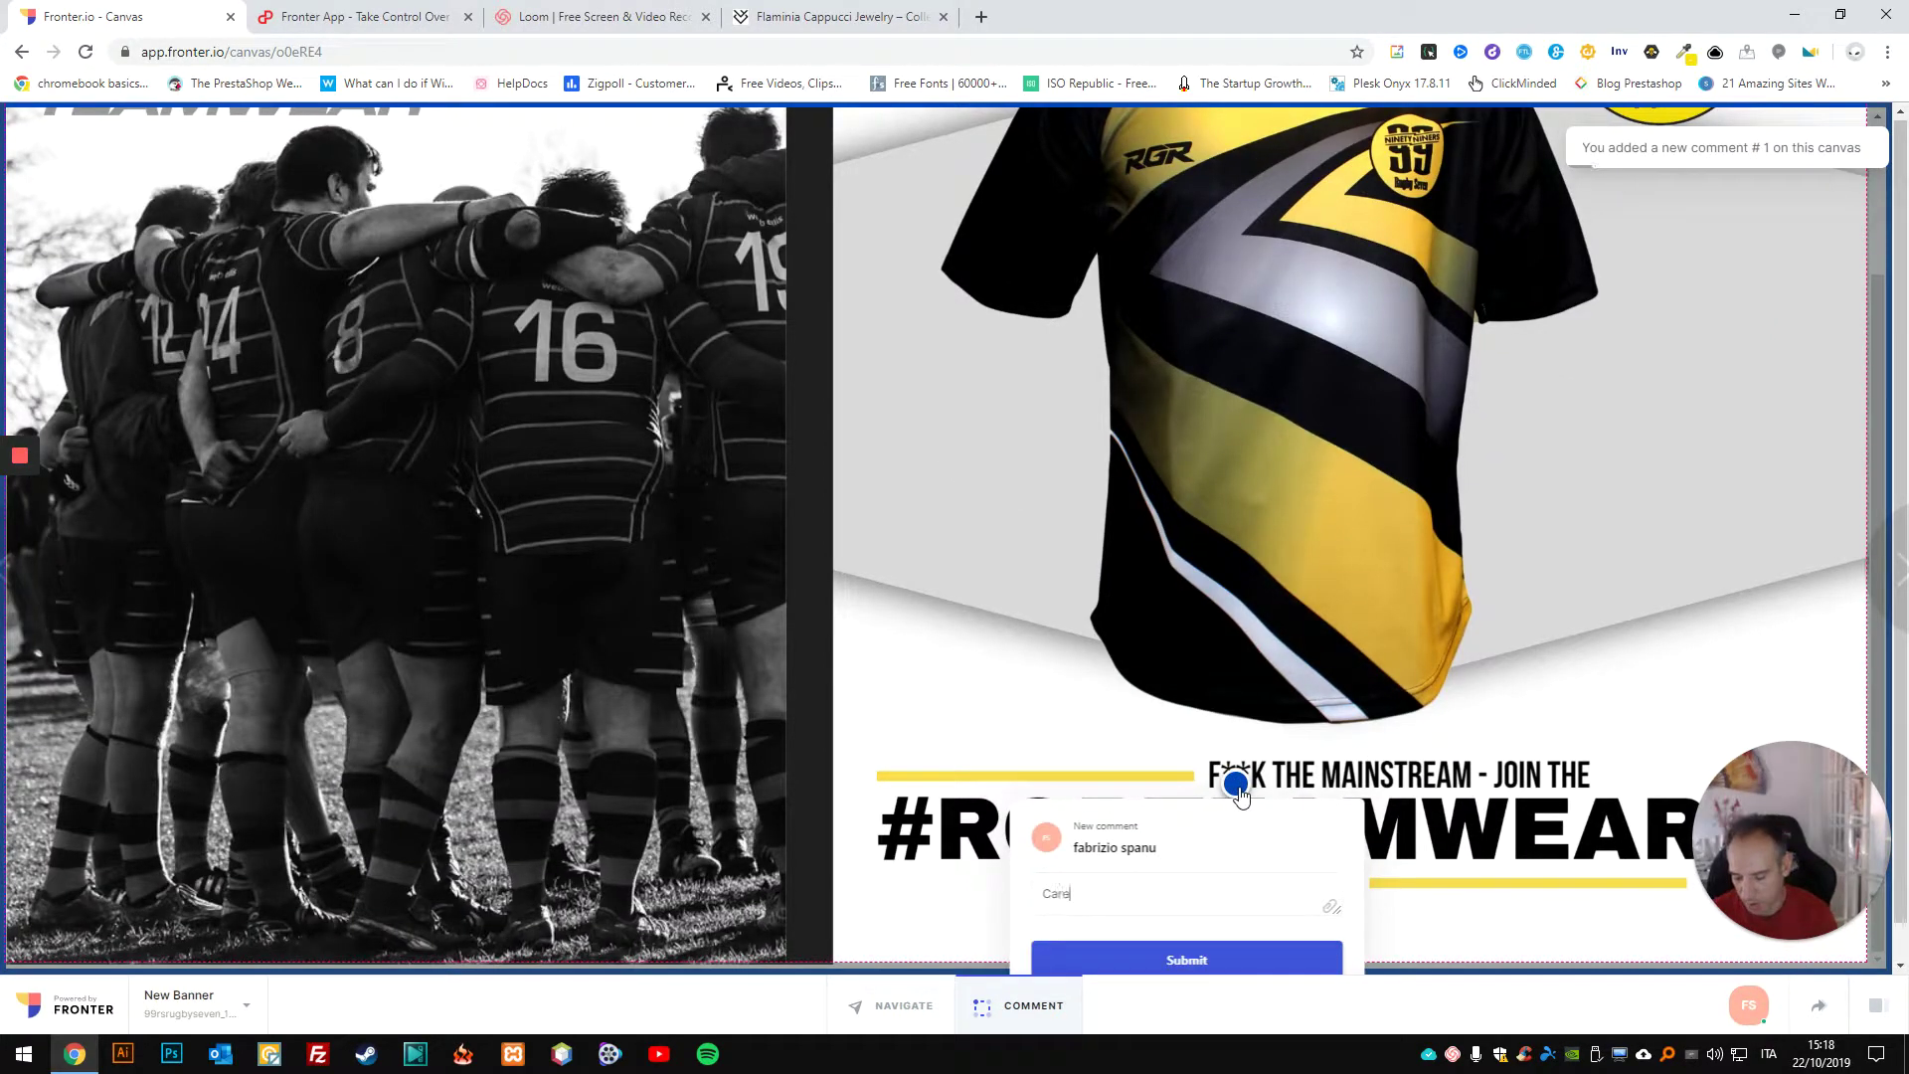
{"action": "type", "text": "ful I"}
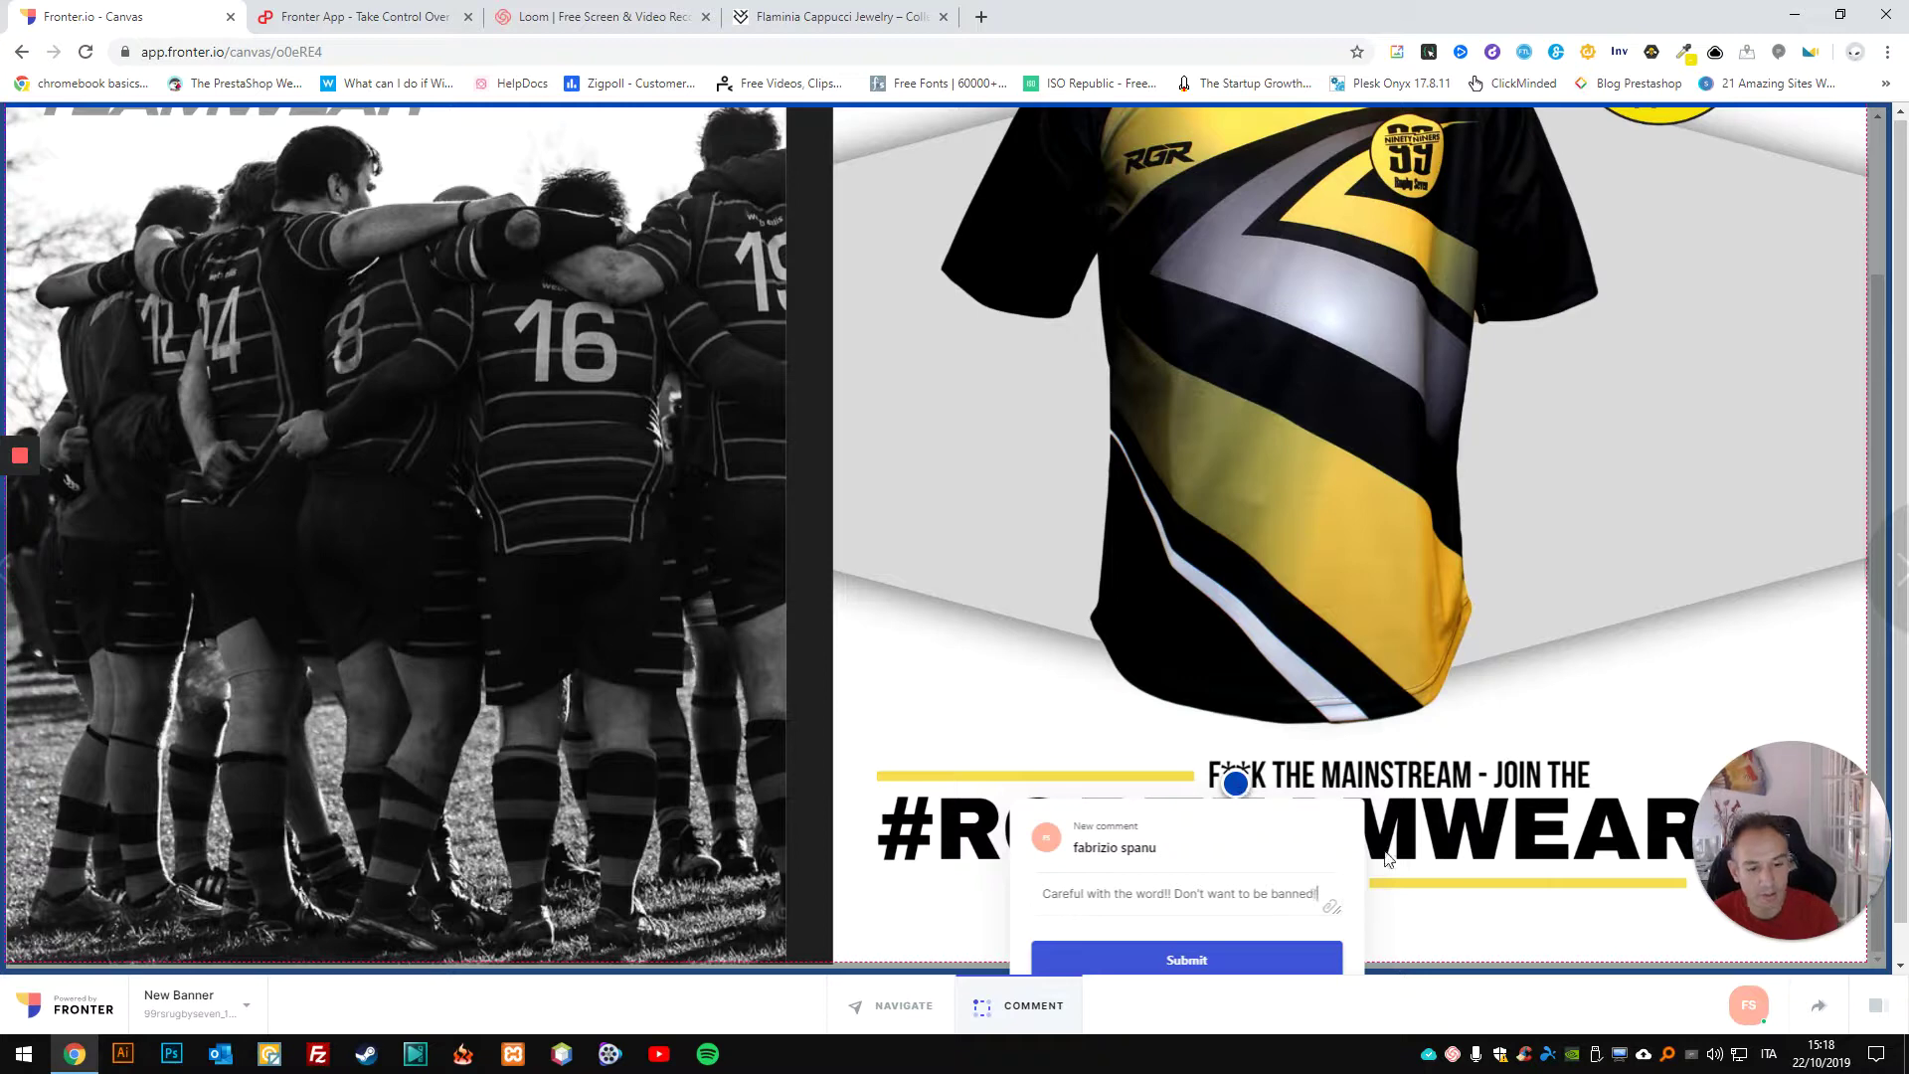
{"action": "left_click", "coordinate": [1238, 947]}
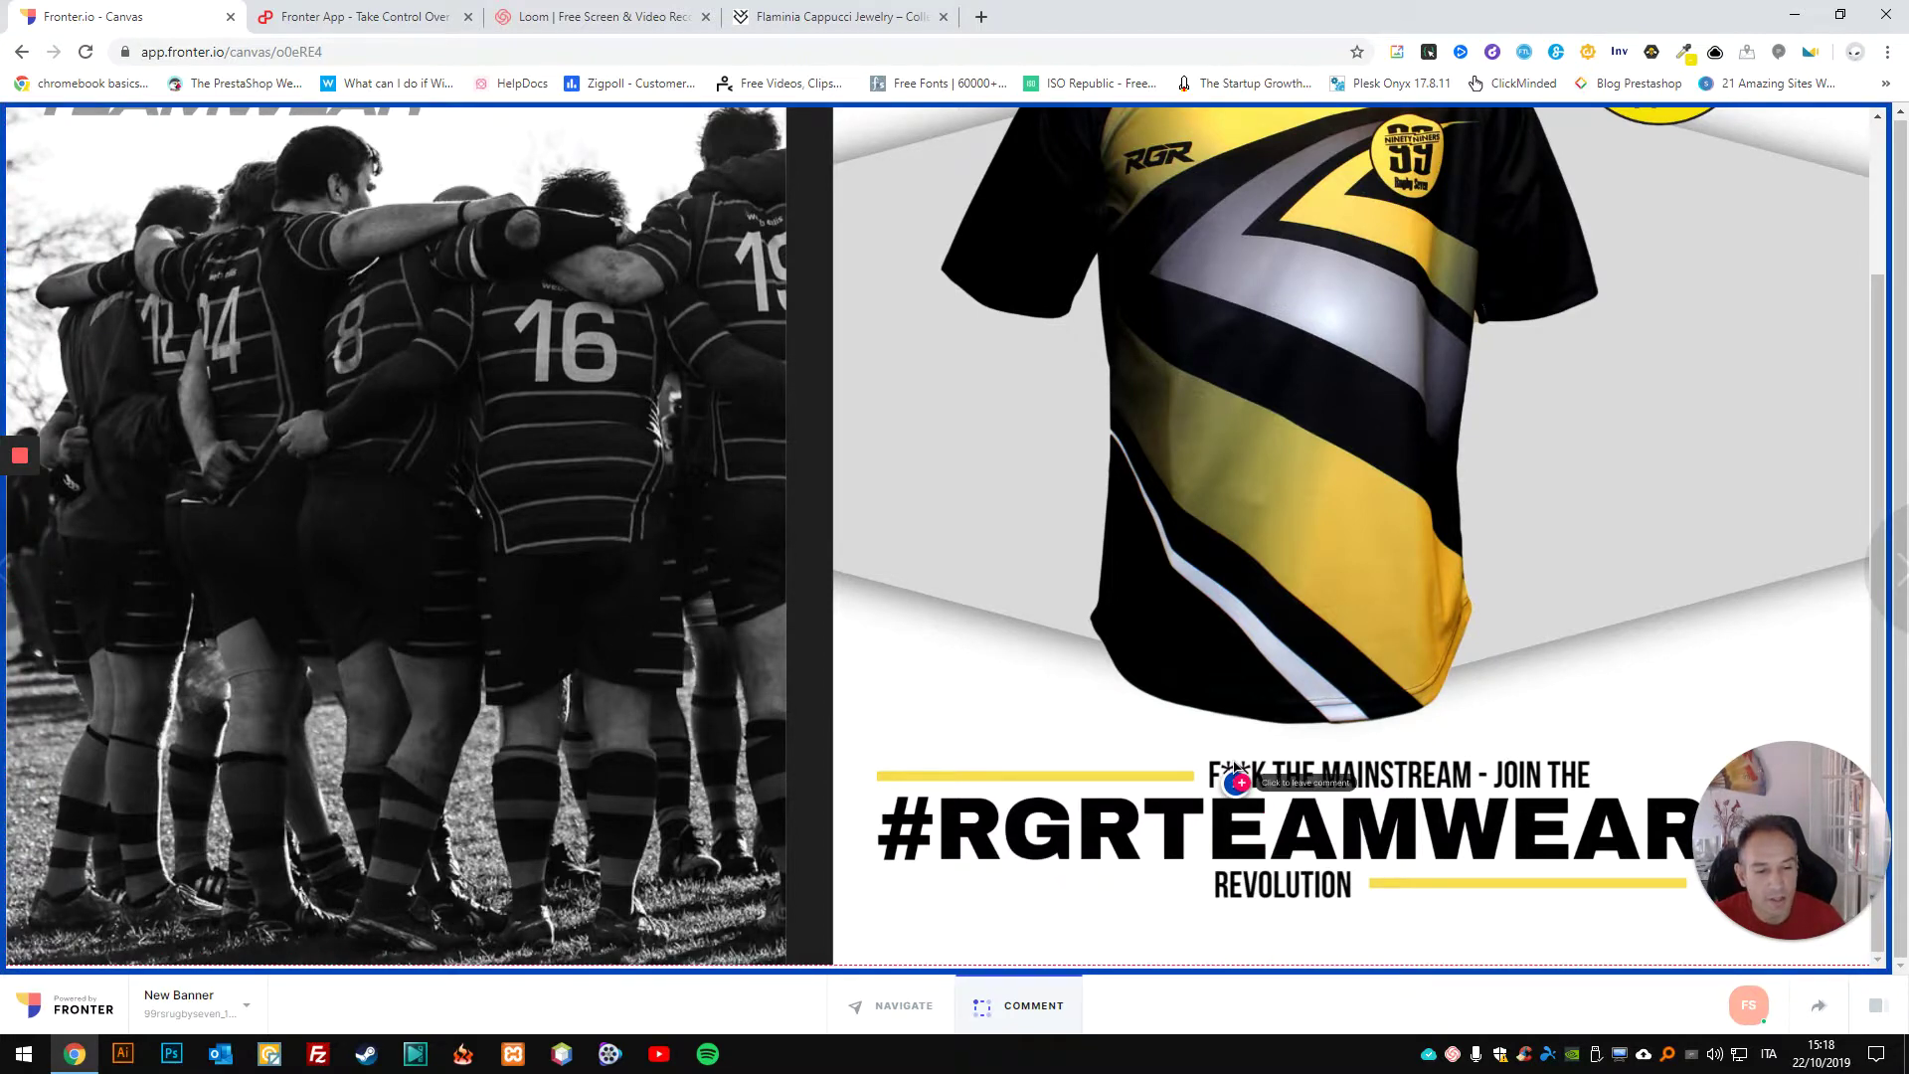
Step: Show the banner's comment list and look at the project's image list with its file upload area
{"action": "scroll", "coordinate": [1183, 718], "scroll_direction": "up", "scroll_amount": 1}
{"action": "scroll", "coordinate": [1507, 601], "scroll_direction": "down", "scroll_amount": 2}
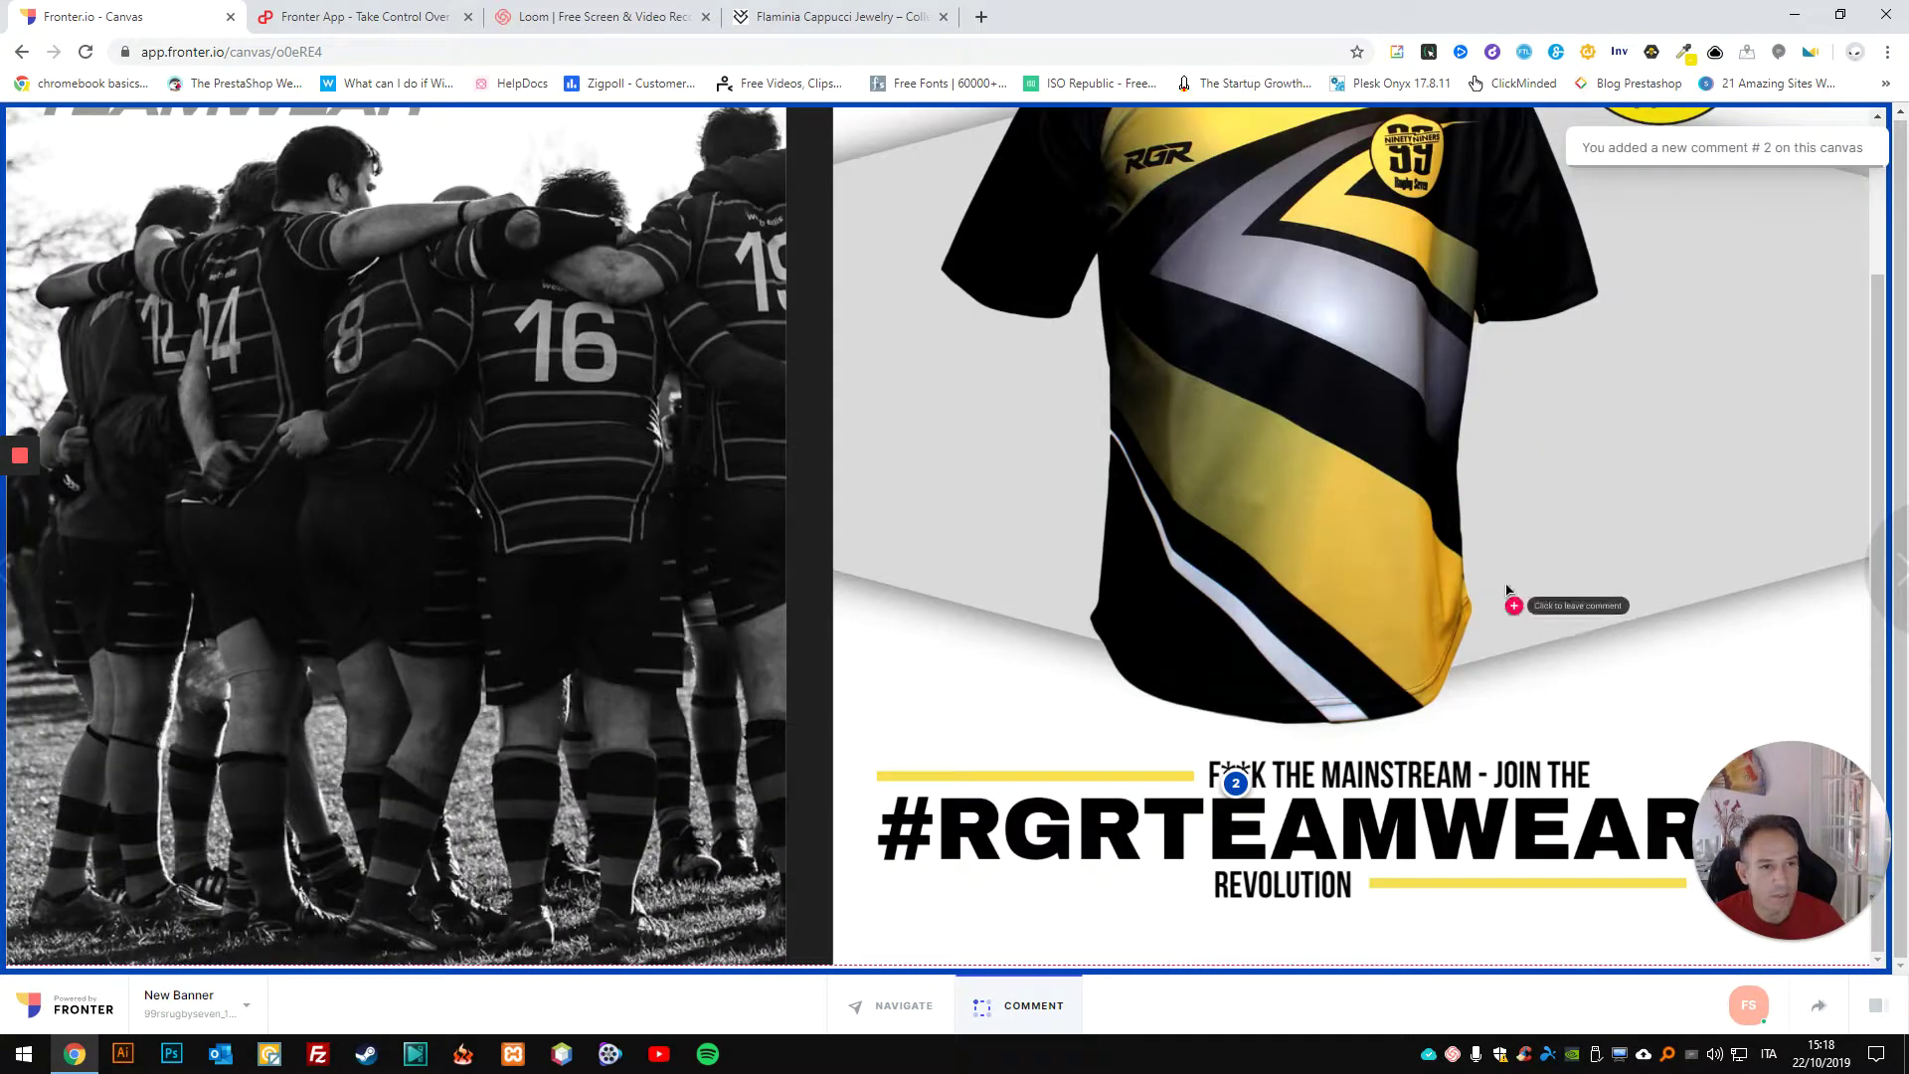
{"action": "left_click", "coordinate": [1876, 1010]}
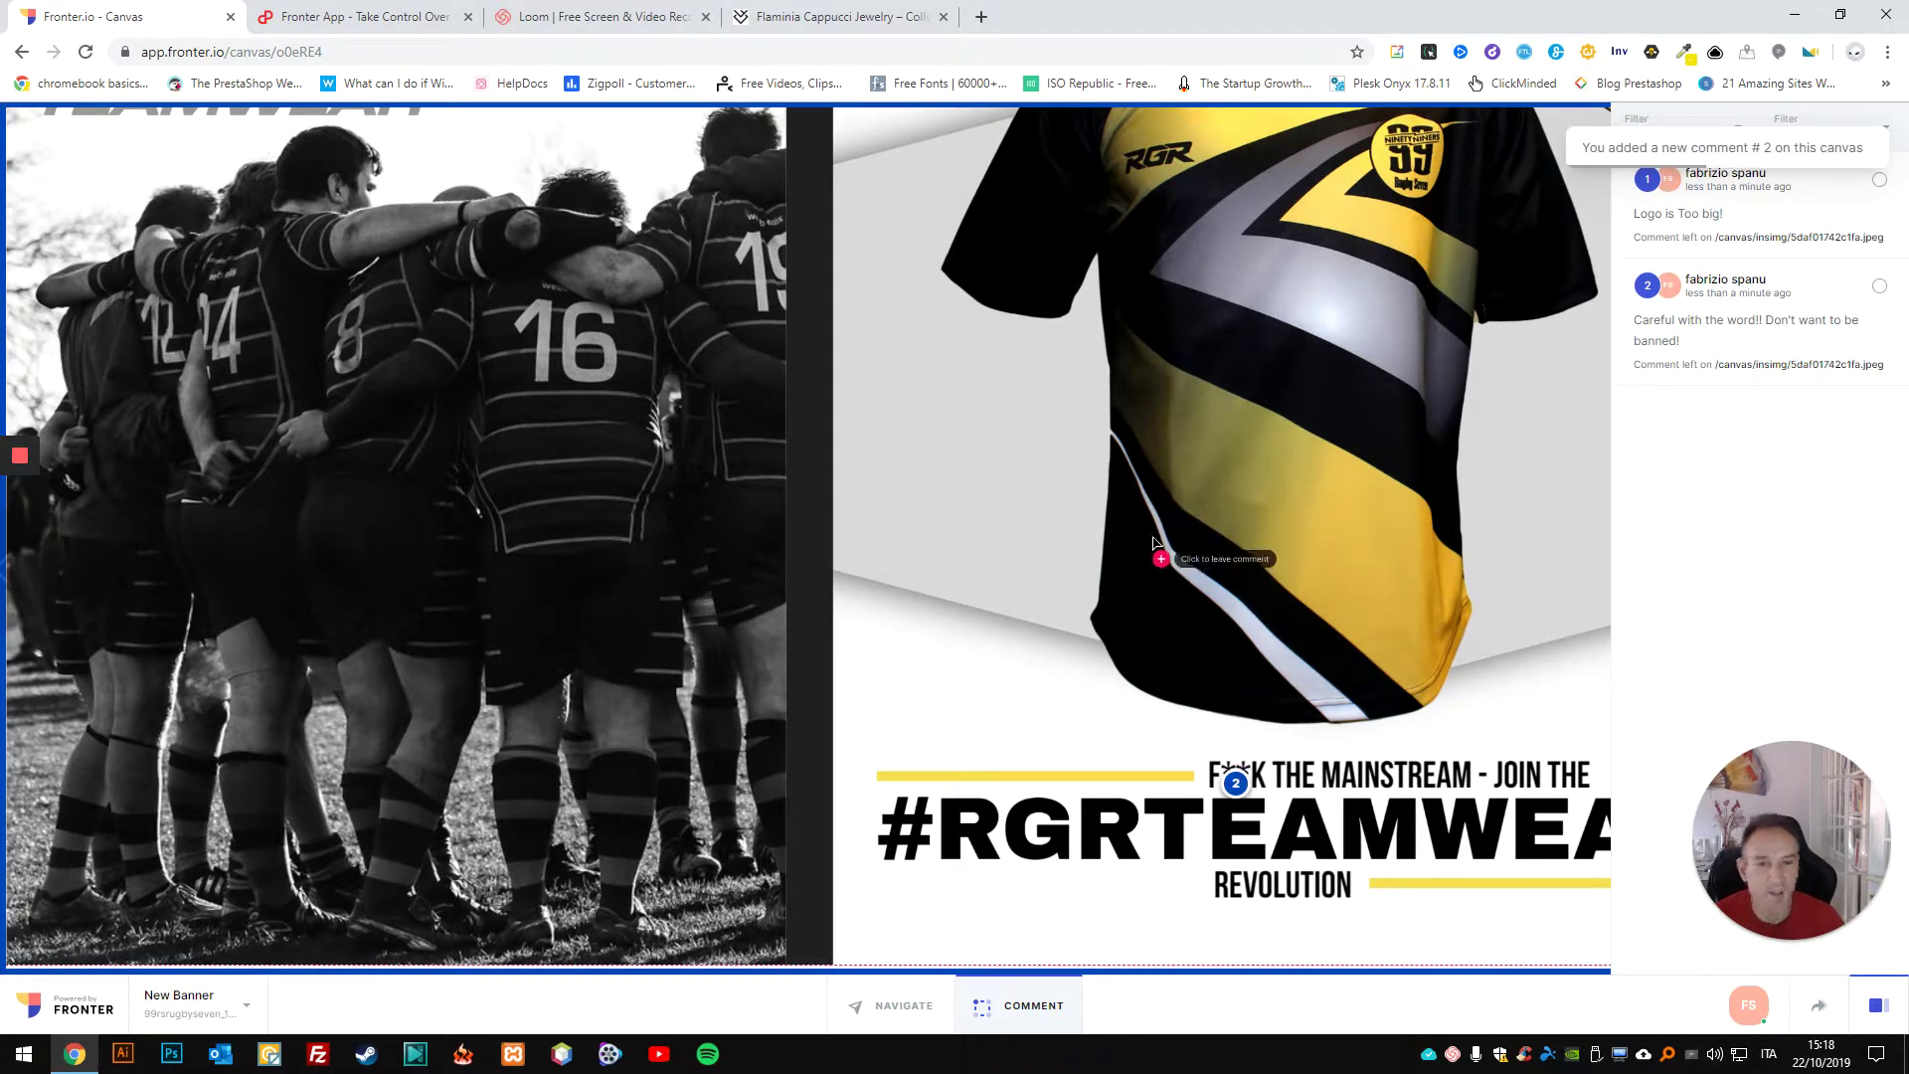
{"action": "scroll", "coordinate": [1129, 503], "scroll_direction": "up", "scroll_amount": 4}
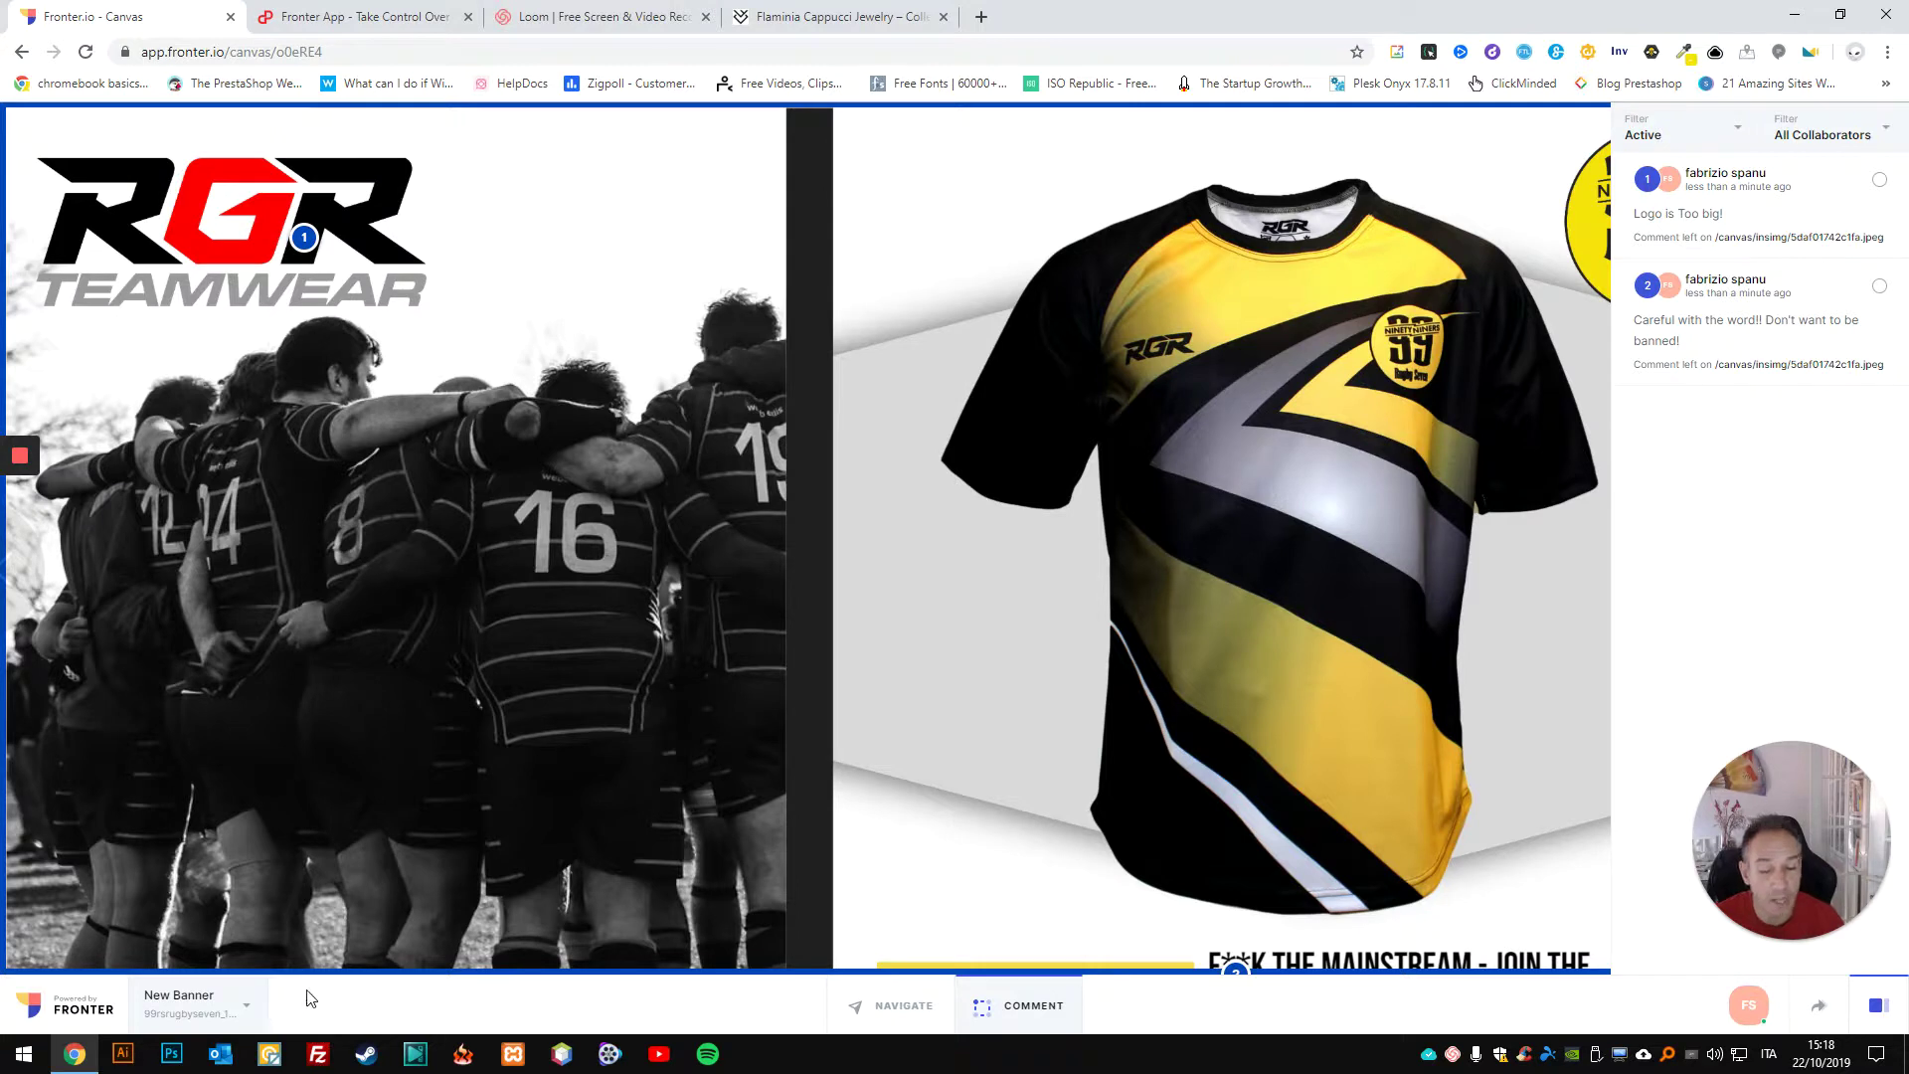
{"action": "left_click", "coordinate": [247, 1004]}
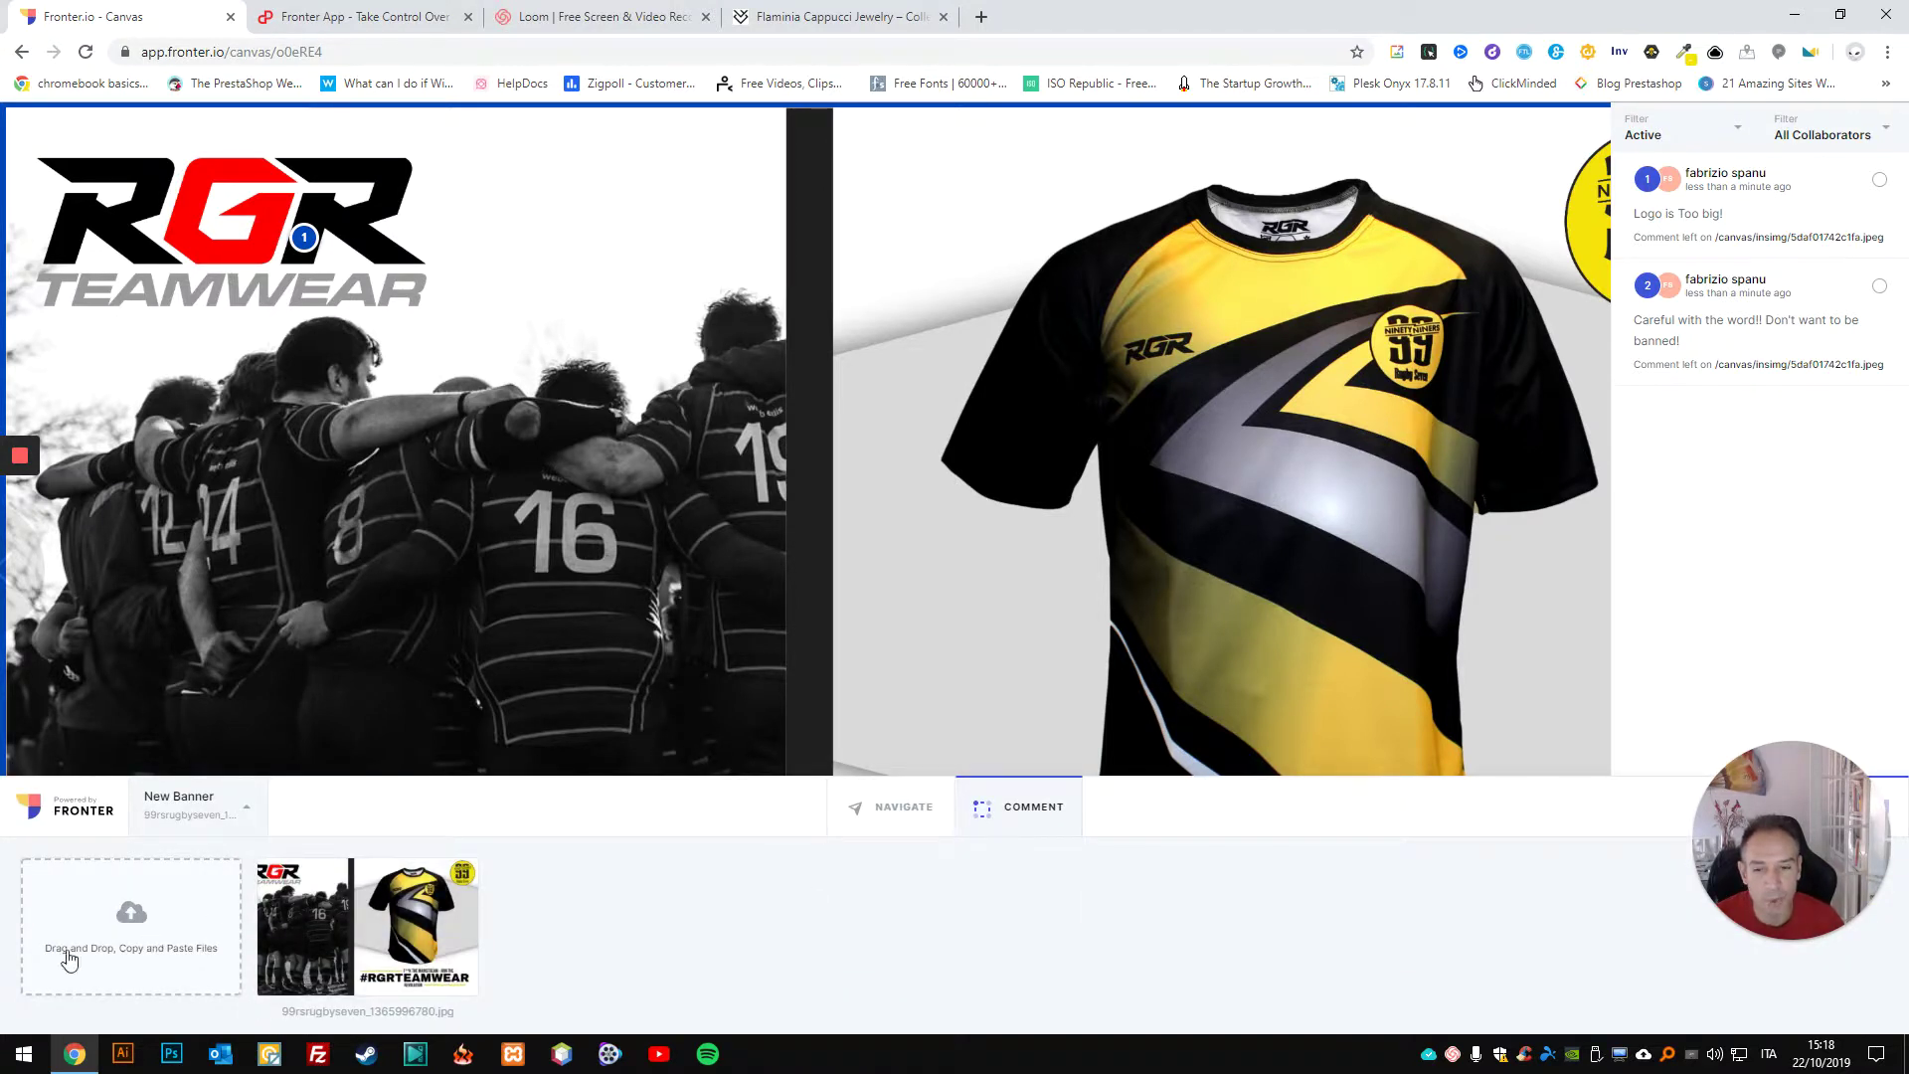
{"action": "left_click", "coordinate": [237, 816]}
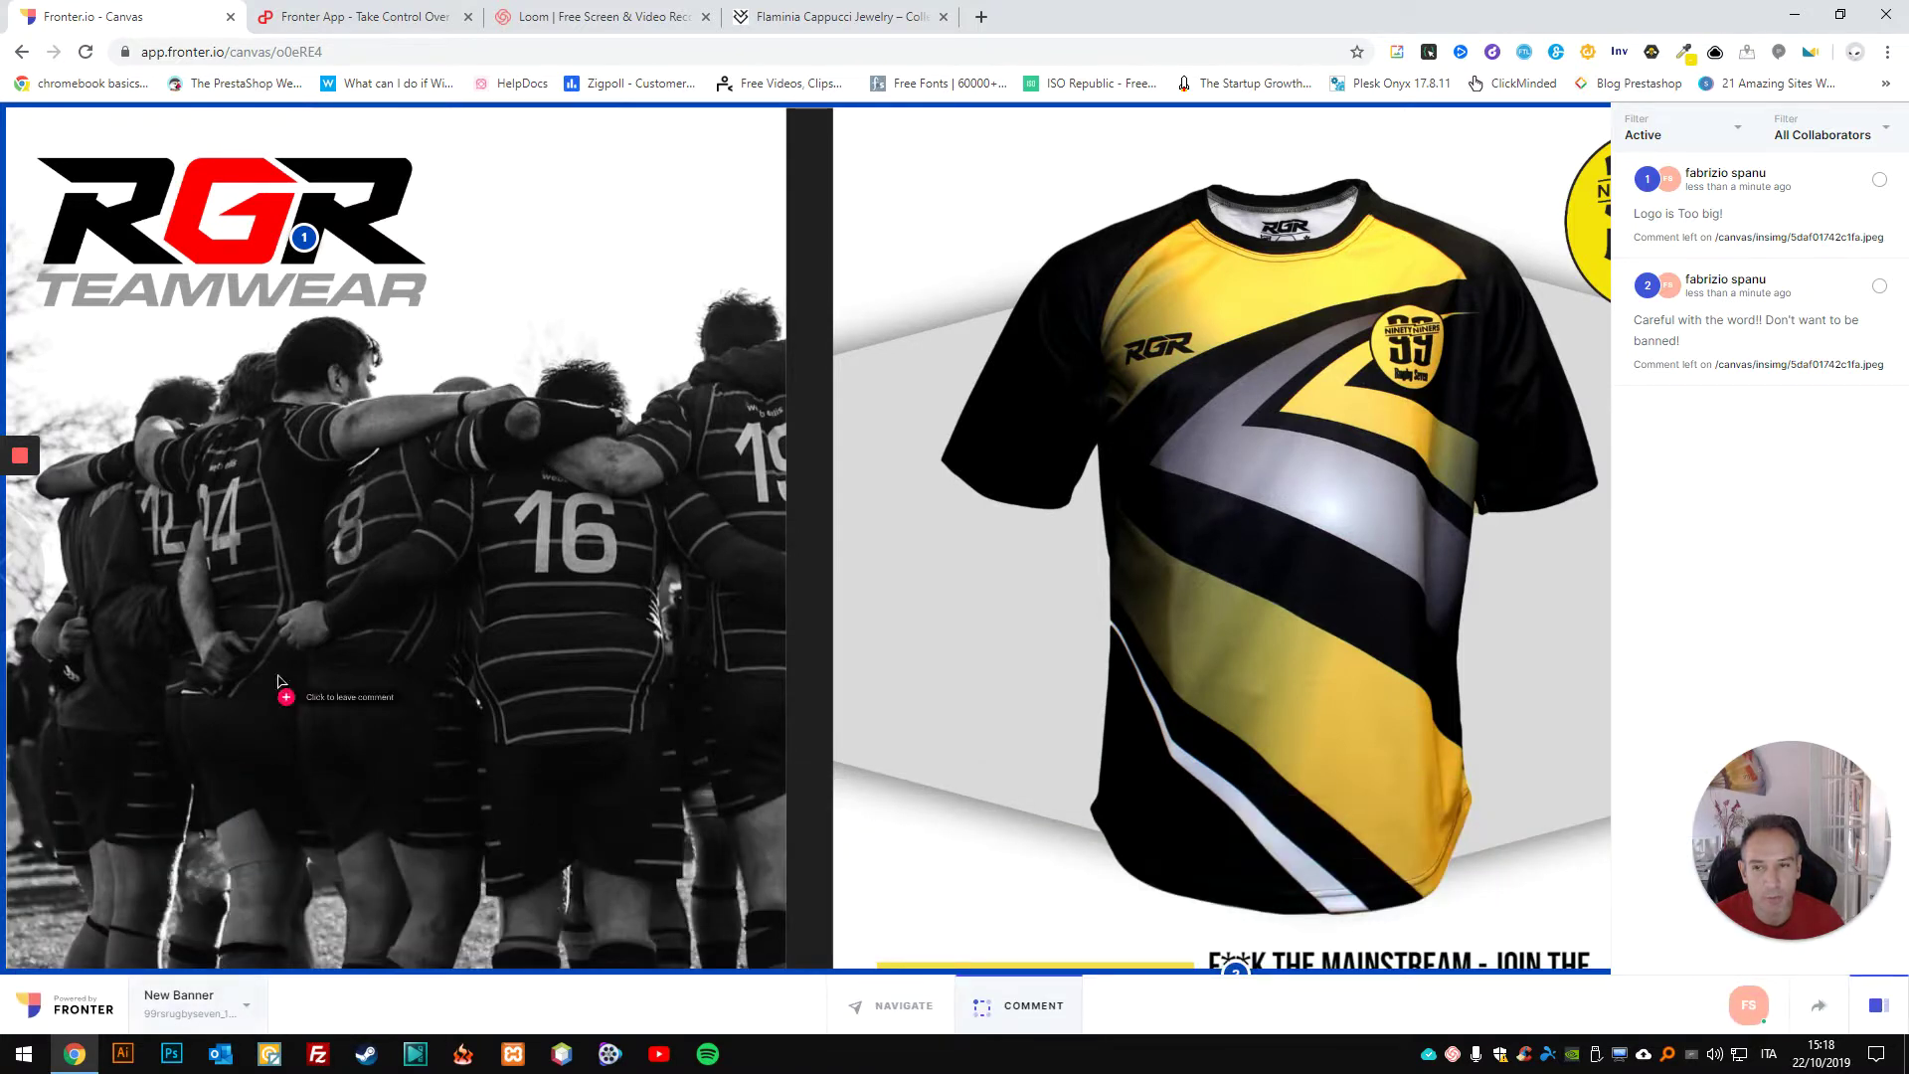
Step: Return to the project dashboard and look at the project filter options without changing the All Projects filter
{"action": "left_click", "coordinate": [61, 1006]}
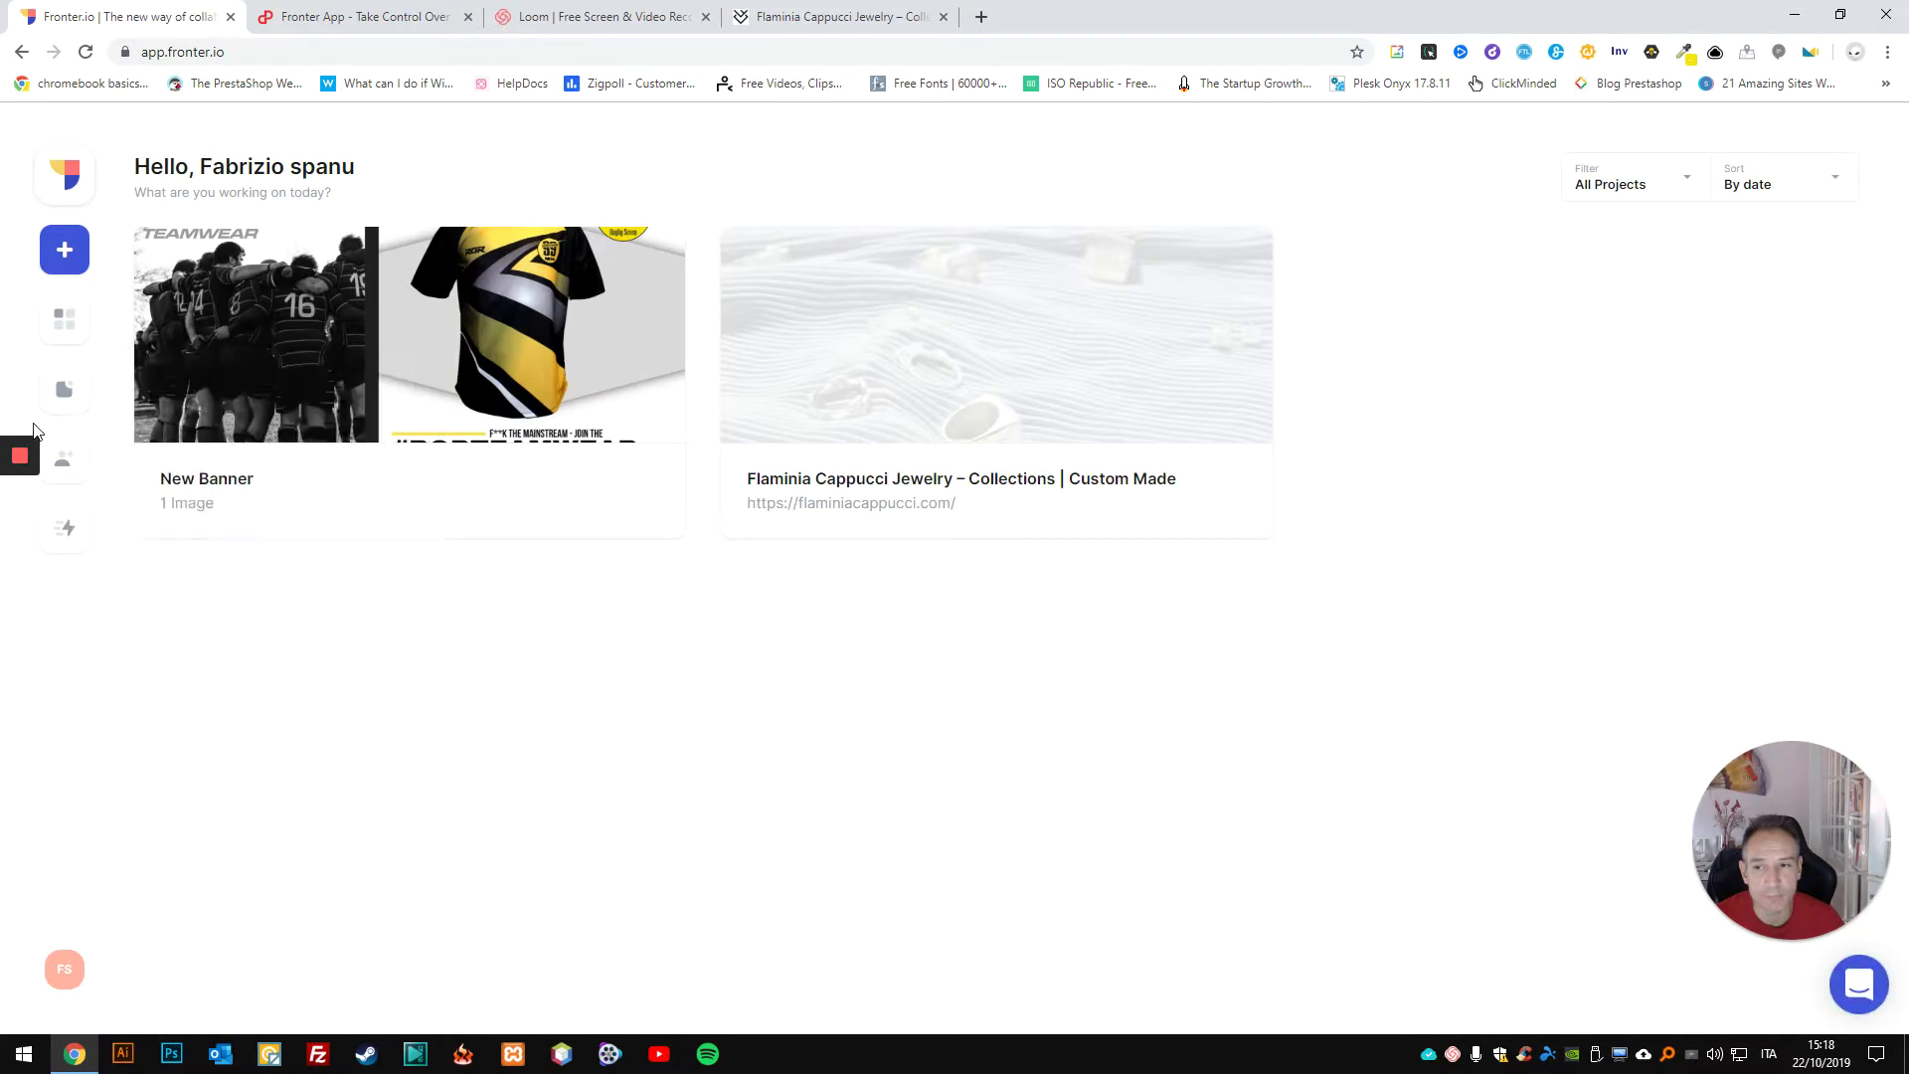
{"action": "mouse_move", "coordinate": [83, 380]}
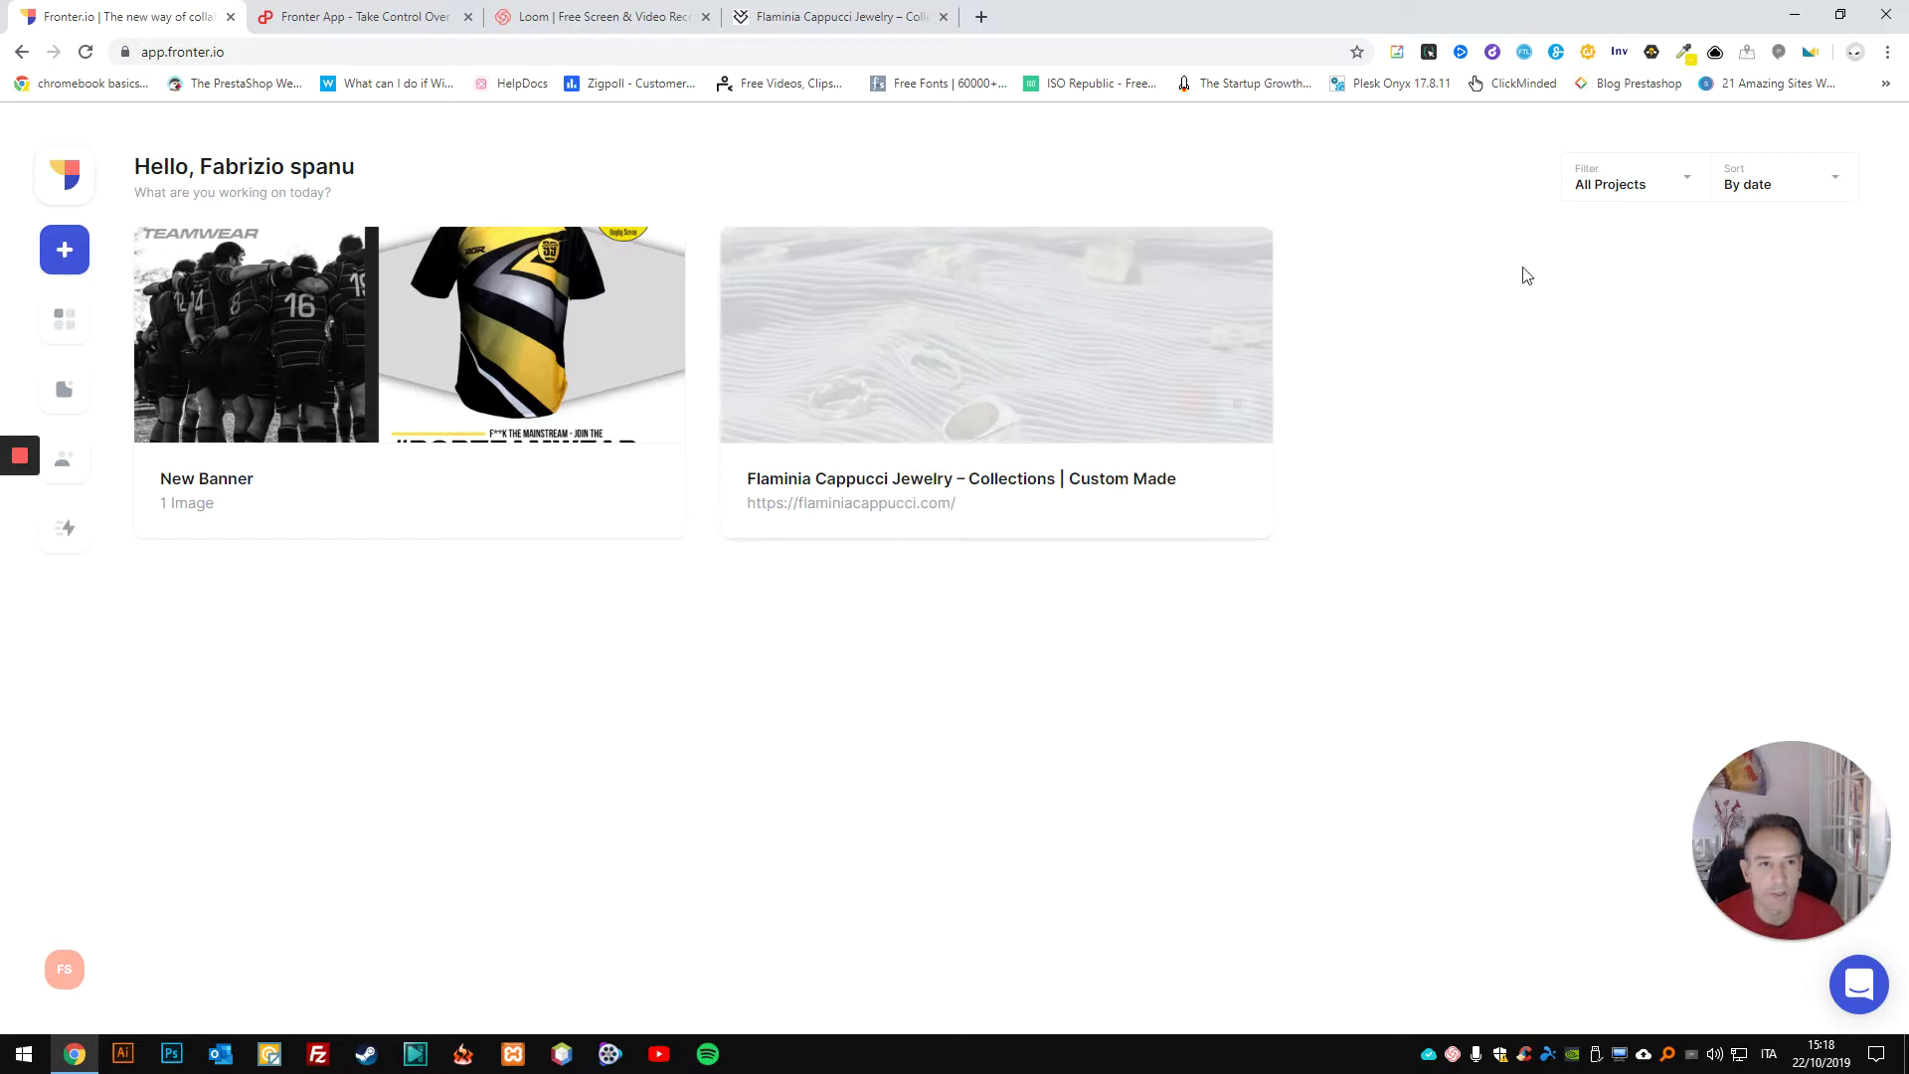
{"action": "left_click", "coordinate": [1651, 194]}
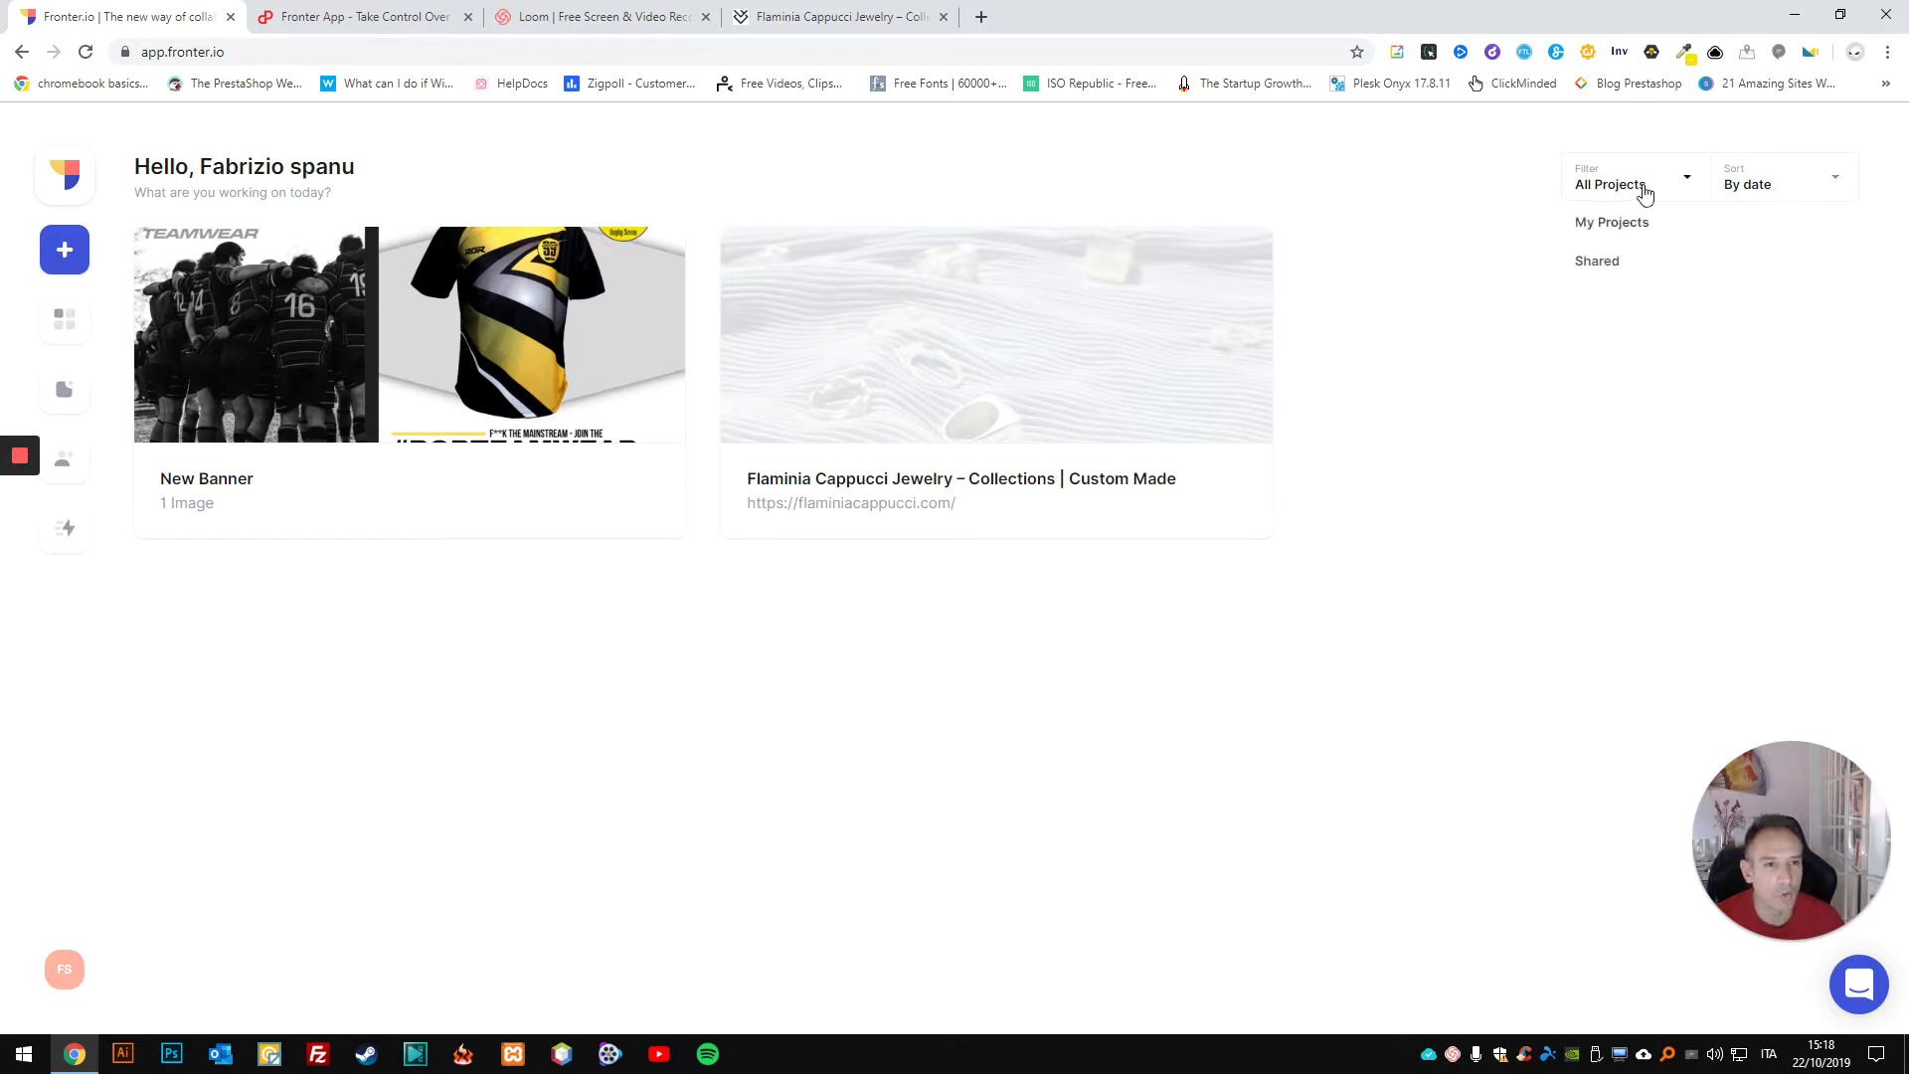
{"action": "left_click", "coordinate": [1193, 623]}
Step: Delete the "New Banner" project from the dashboard
{"action": "mouse_move", "coordinate": [546, 481]}
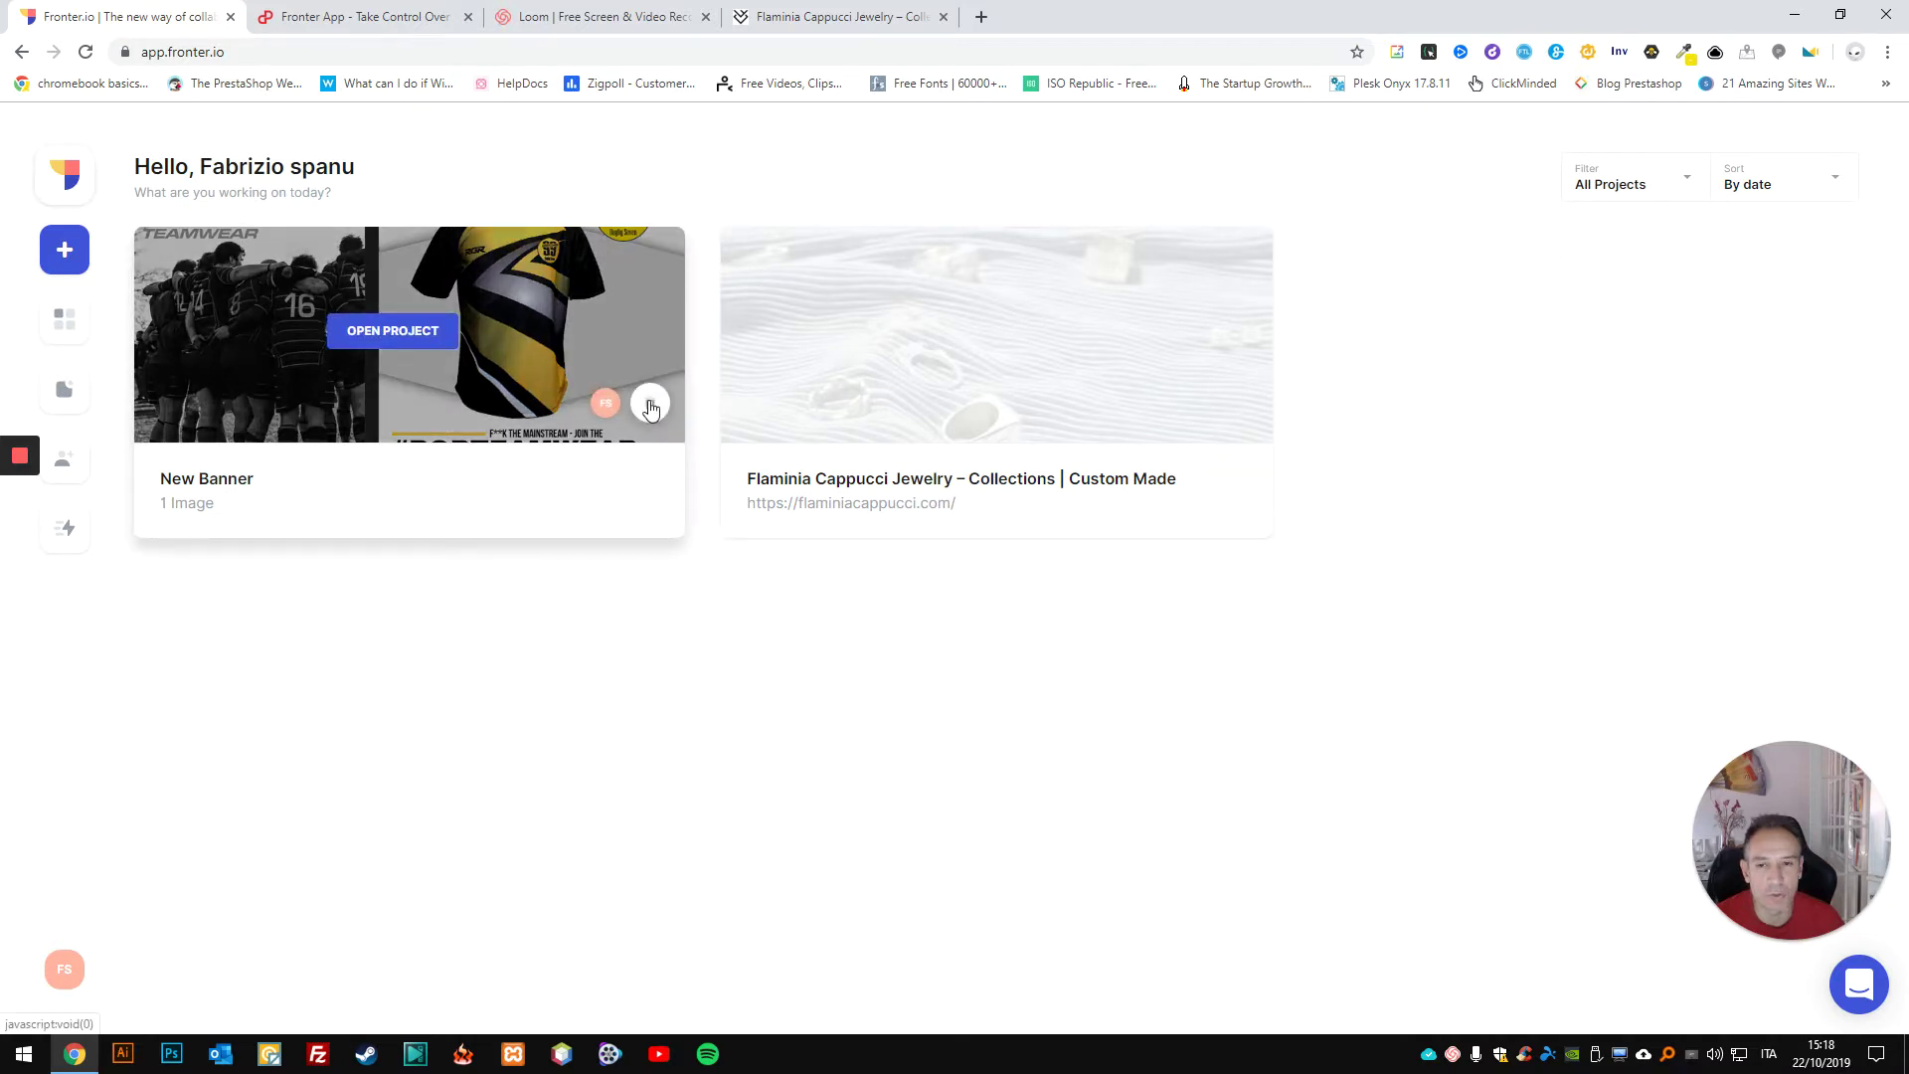
{"action": "left_click", "coordinate": [639, 409]}
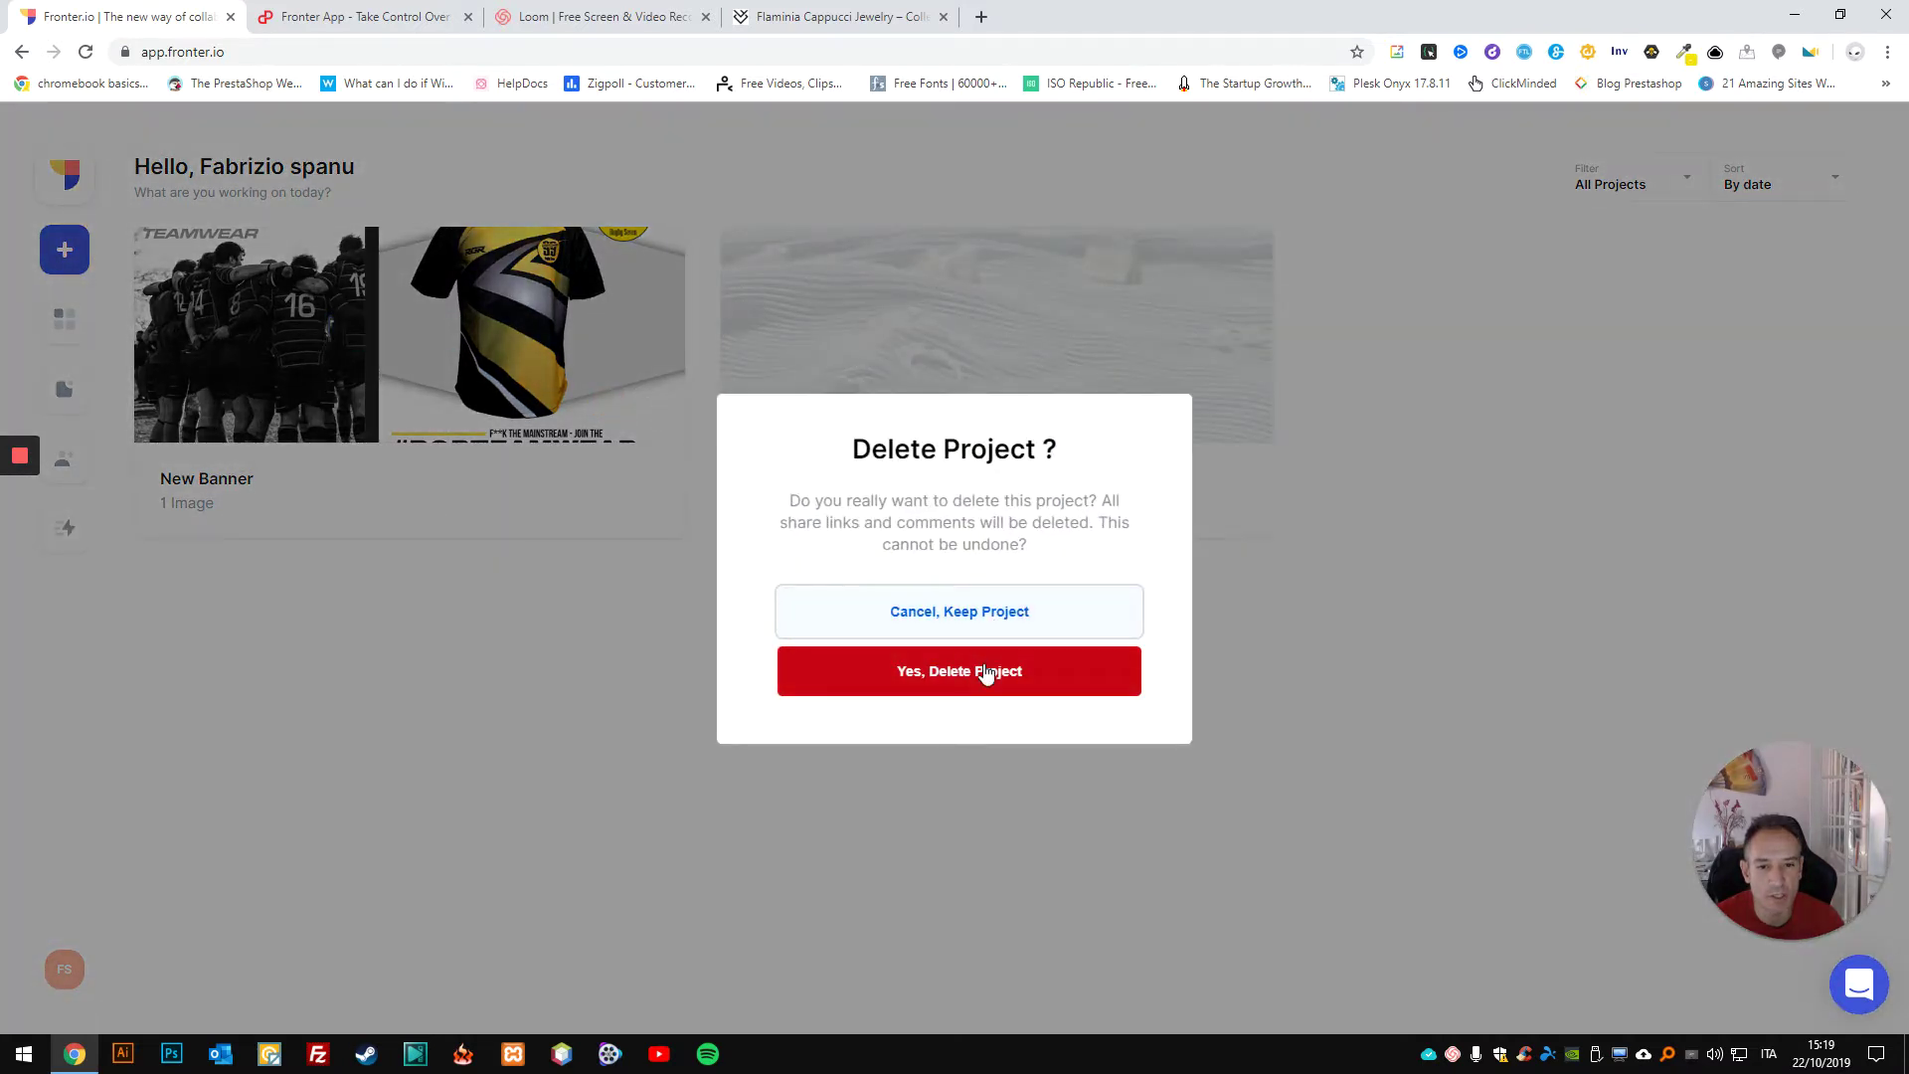
{"action": "left_click", "coordinate": [985, 674]}
{"action": "left_click", "coordinate": [958, 642]}
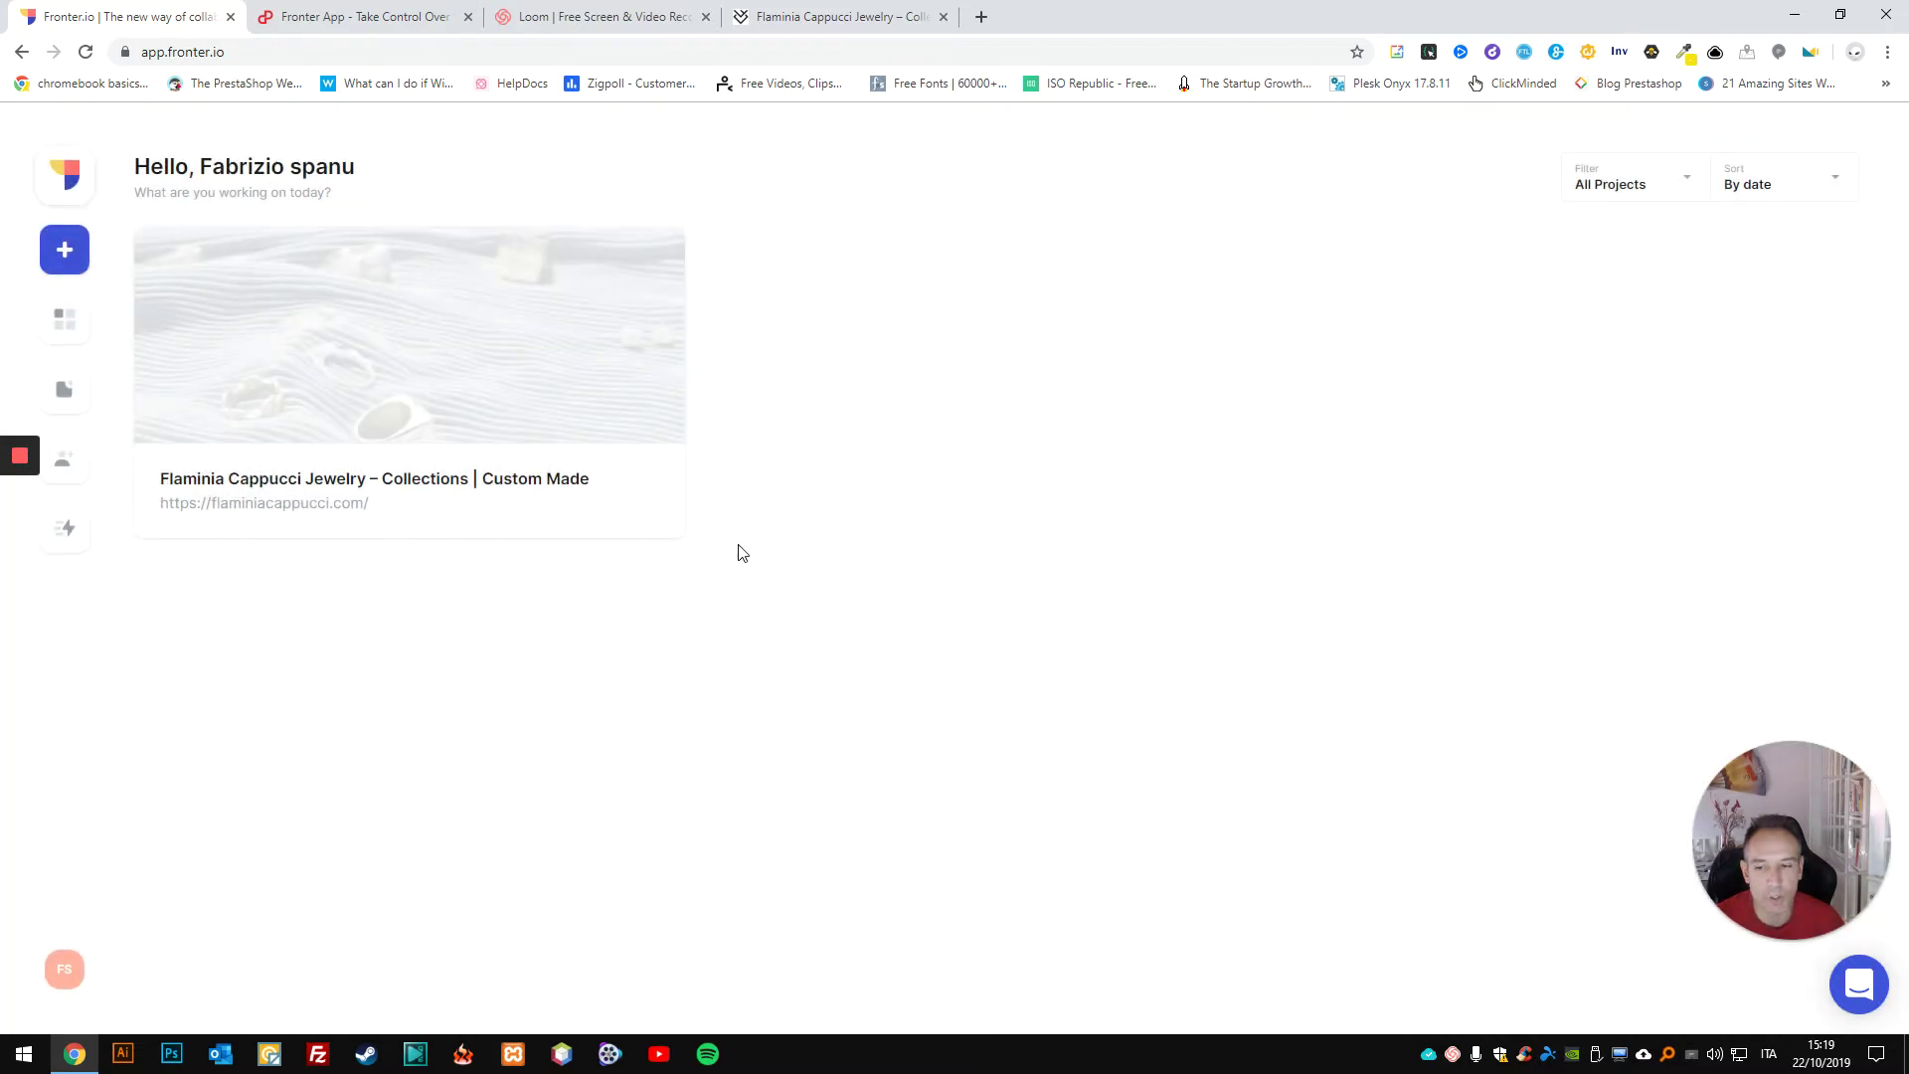
Step: Go to the team page, look at the form for inviting new members, and dismiss it without sending an invitation
{"action": "left_click", "coordinate": [64, 961]}
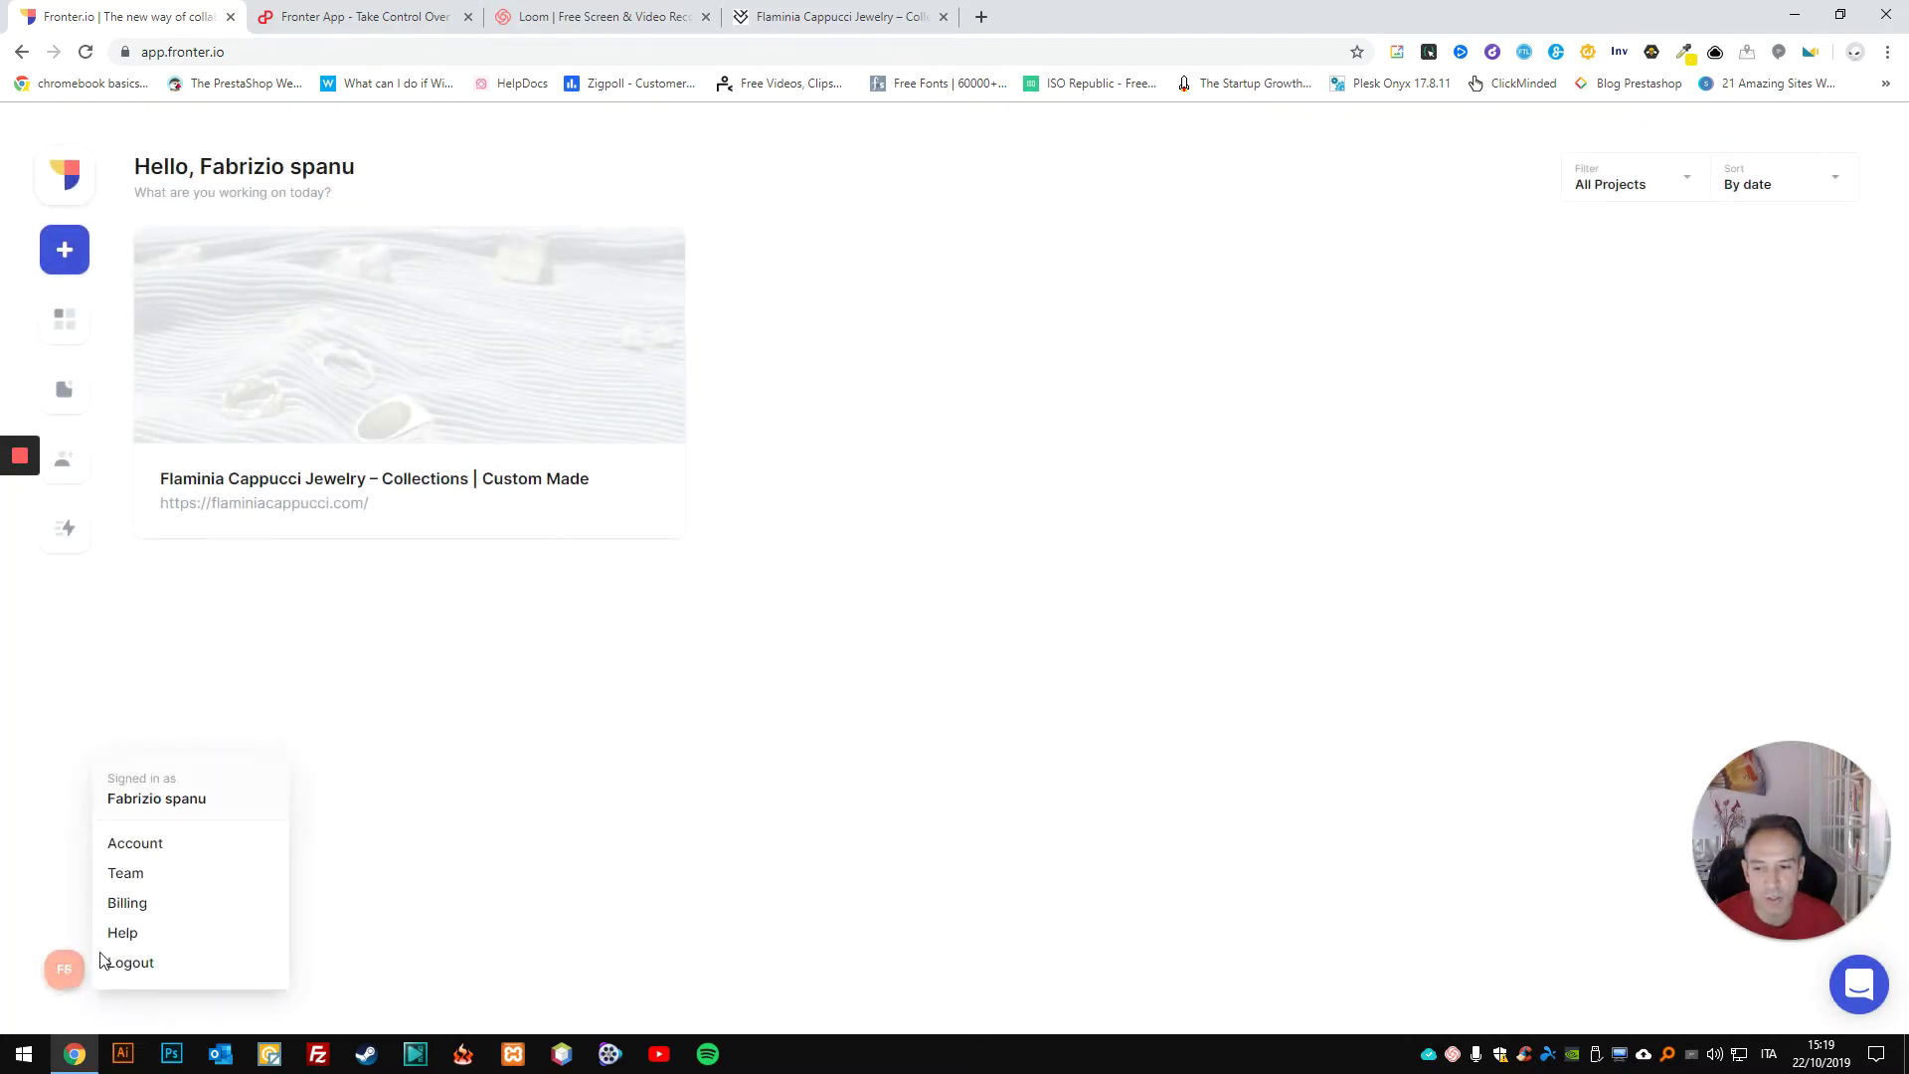
{"action": "left_click", "coordinate": [136, 881]}
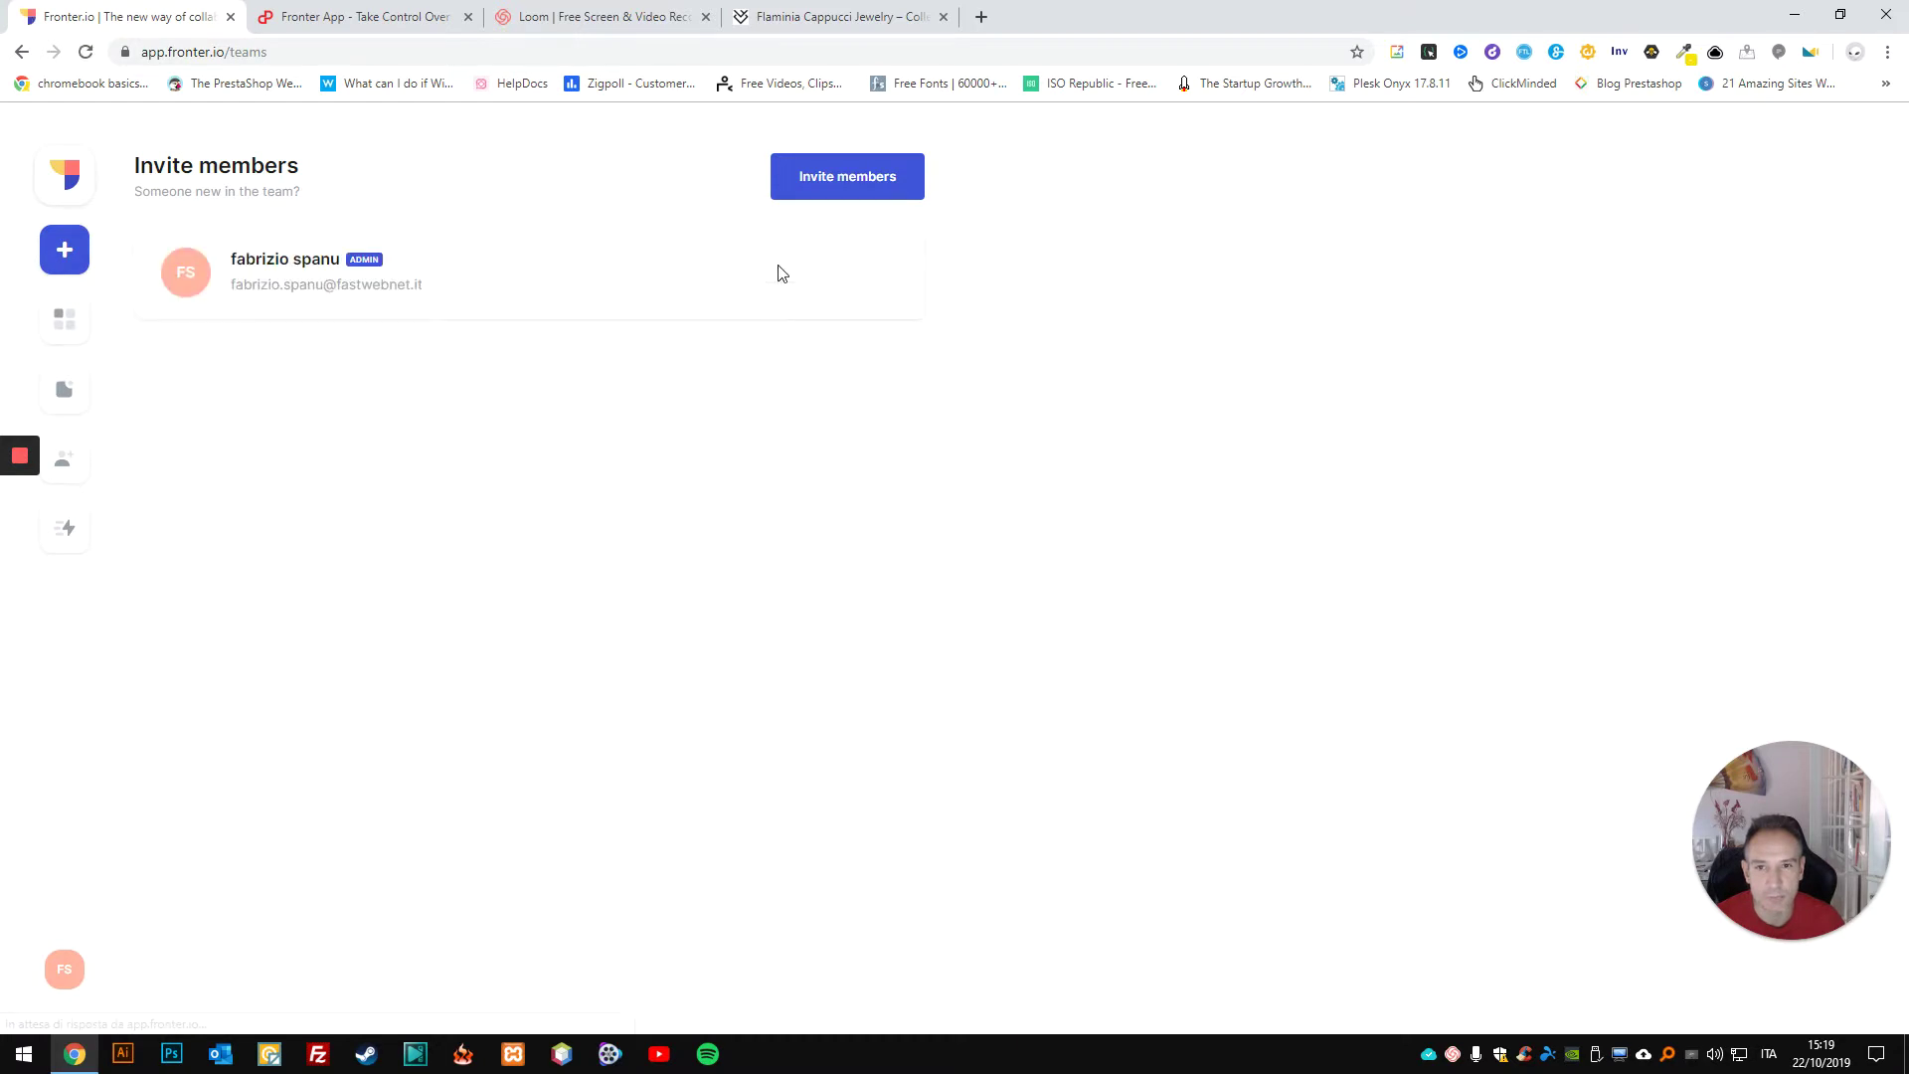
{"action": "left_click", "coordinate": [850, 192]}
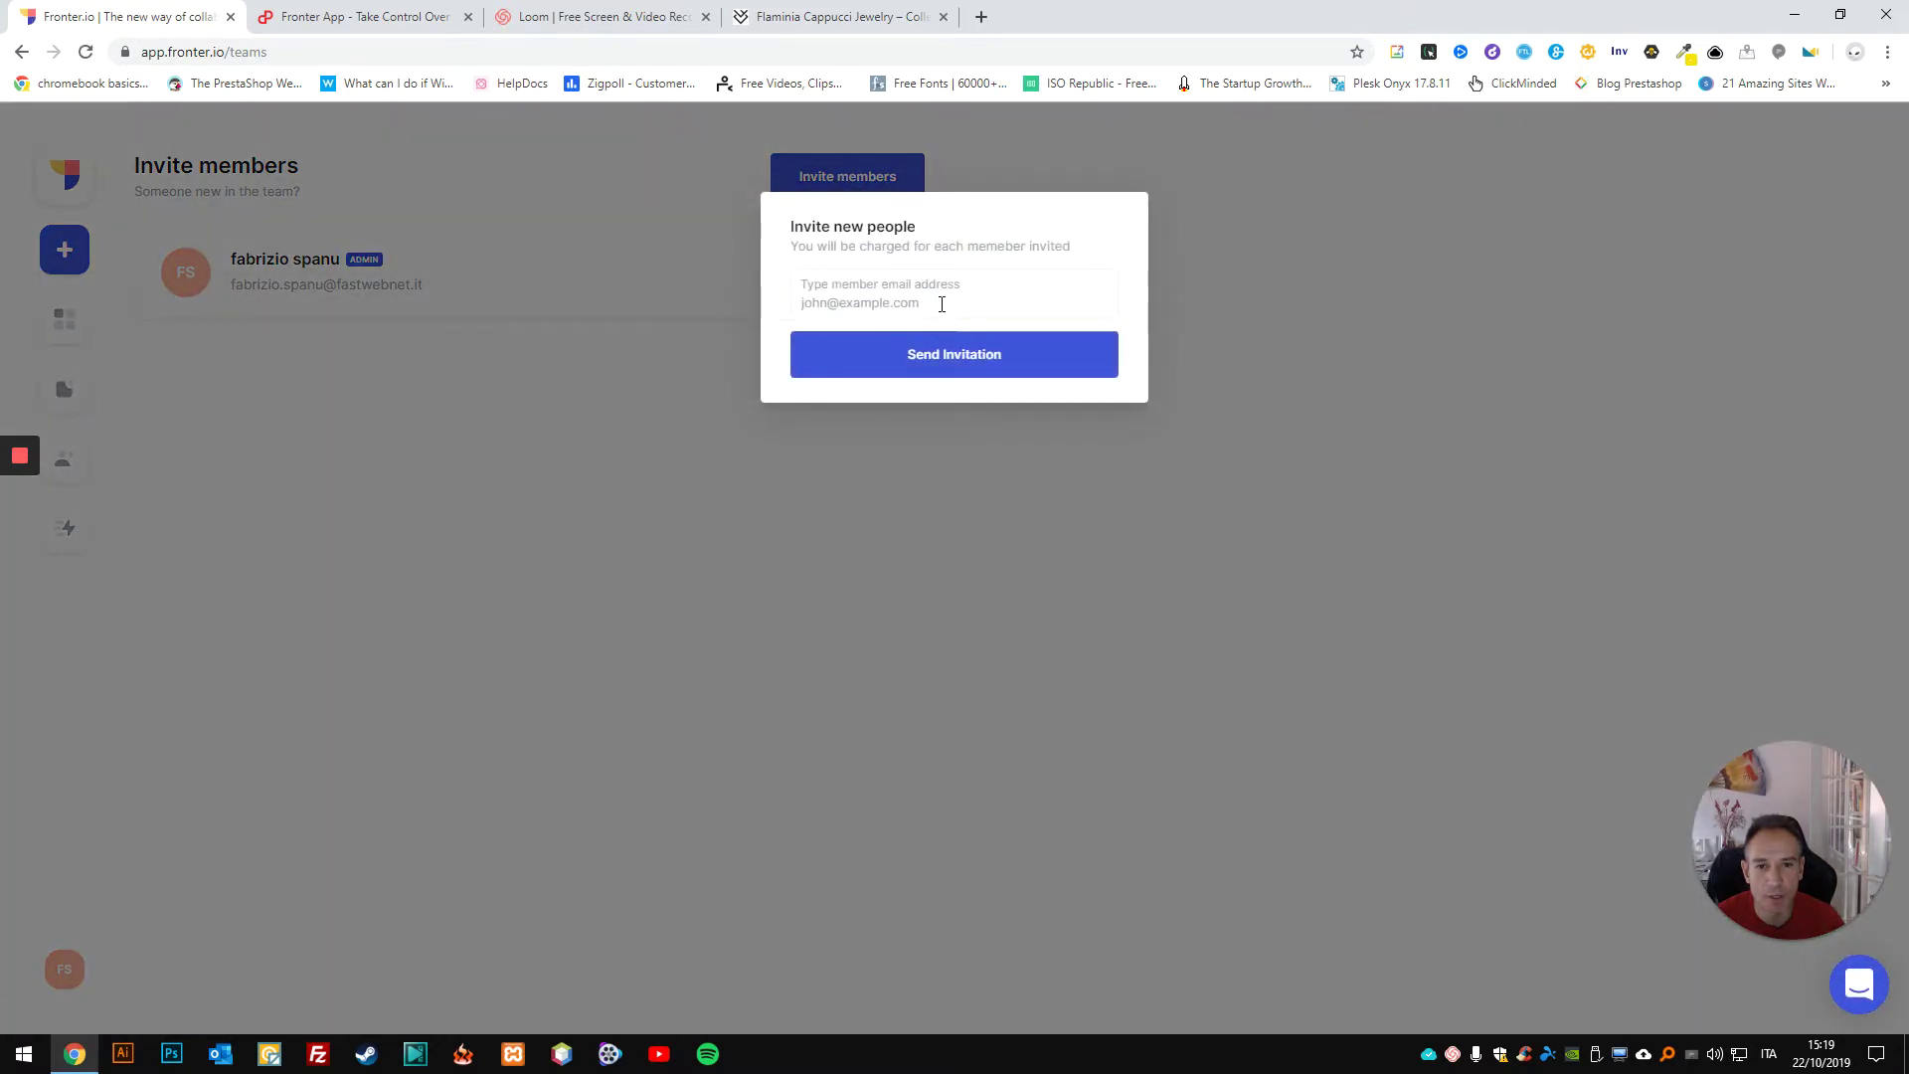
{"action": "left_click", "coordinate": [614, 331]}
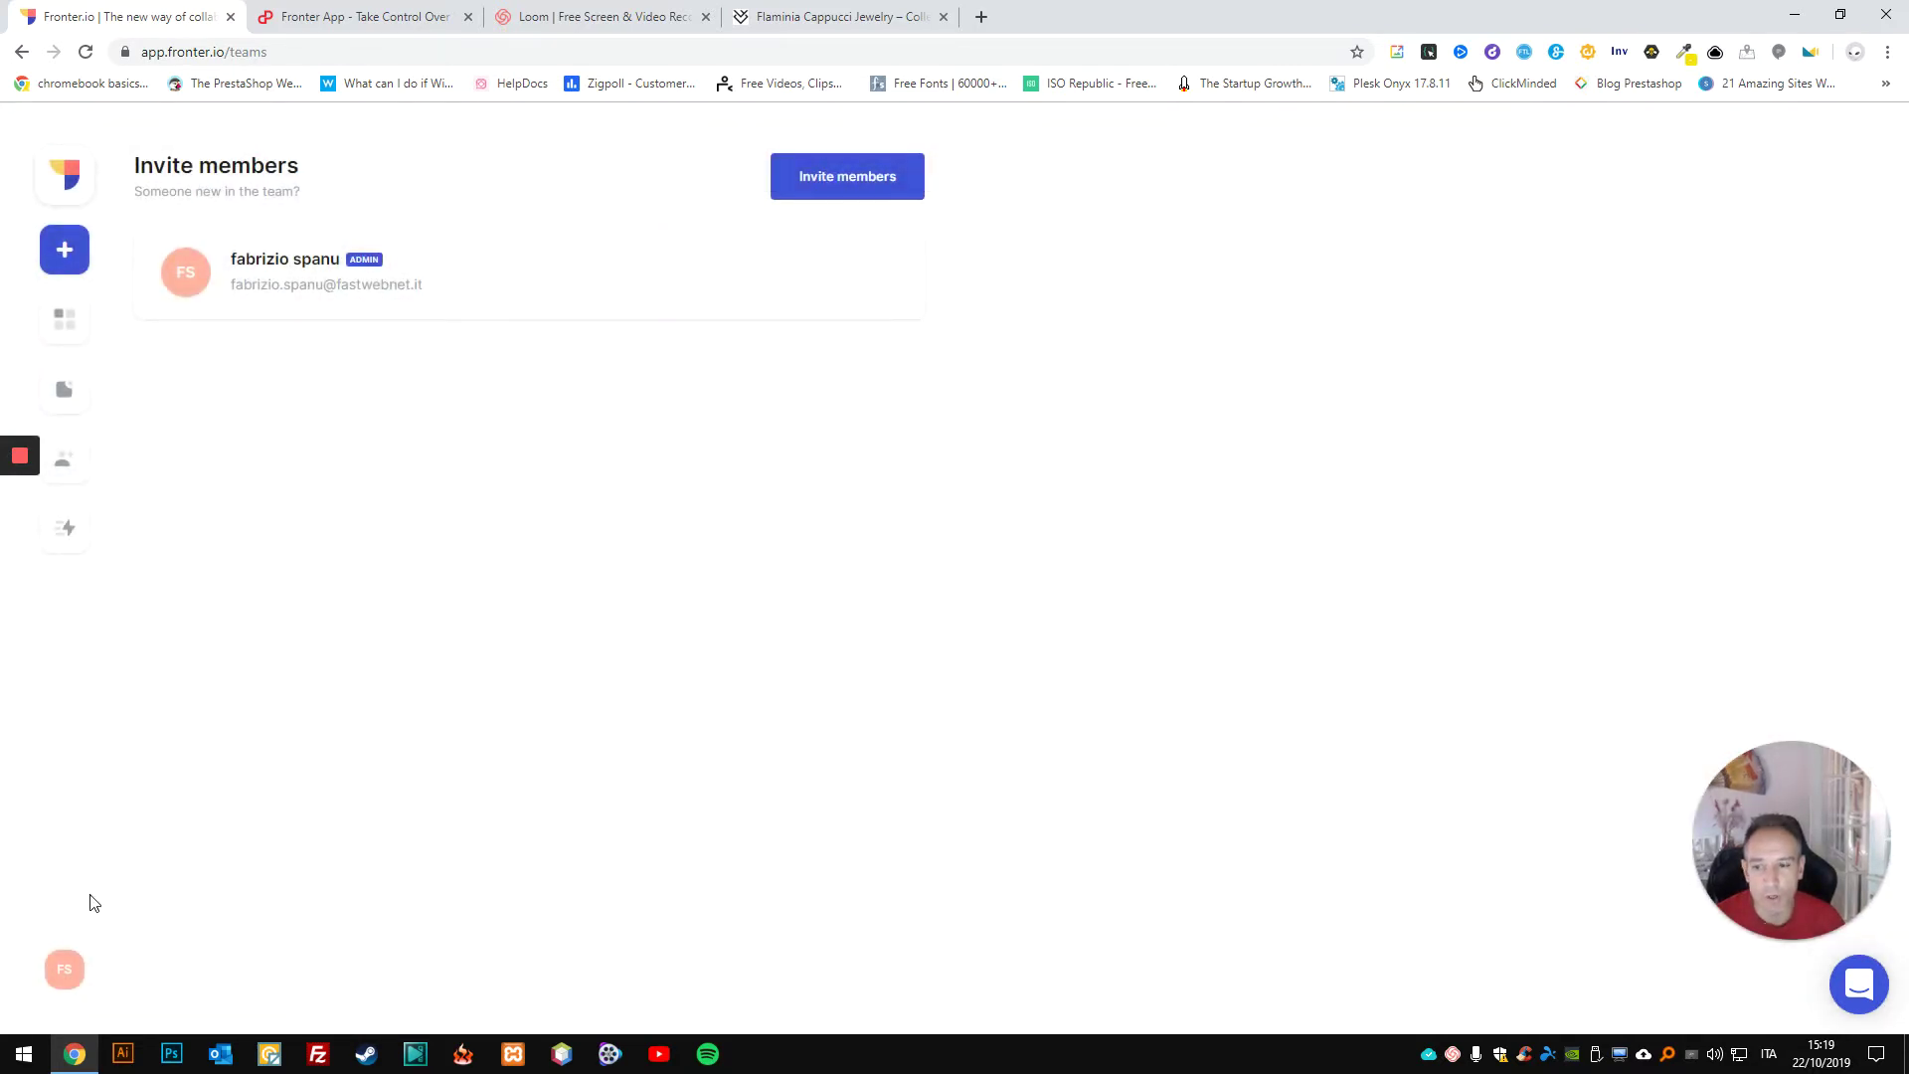
Step: Look at the account options, return to the dashboard, and open the Flaminia Cappucci Jewelry project
{"action": "left_click", "coordinate": [70, 970]}
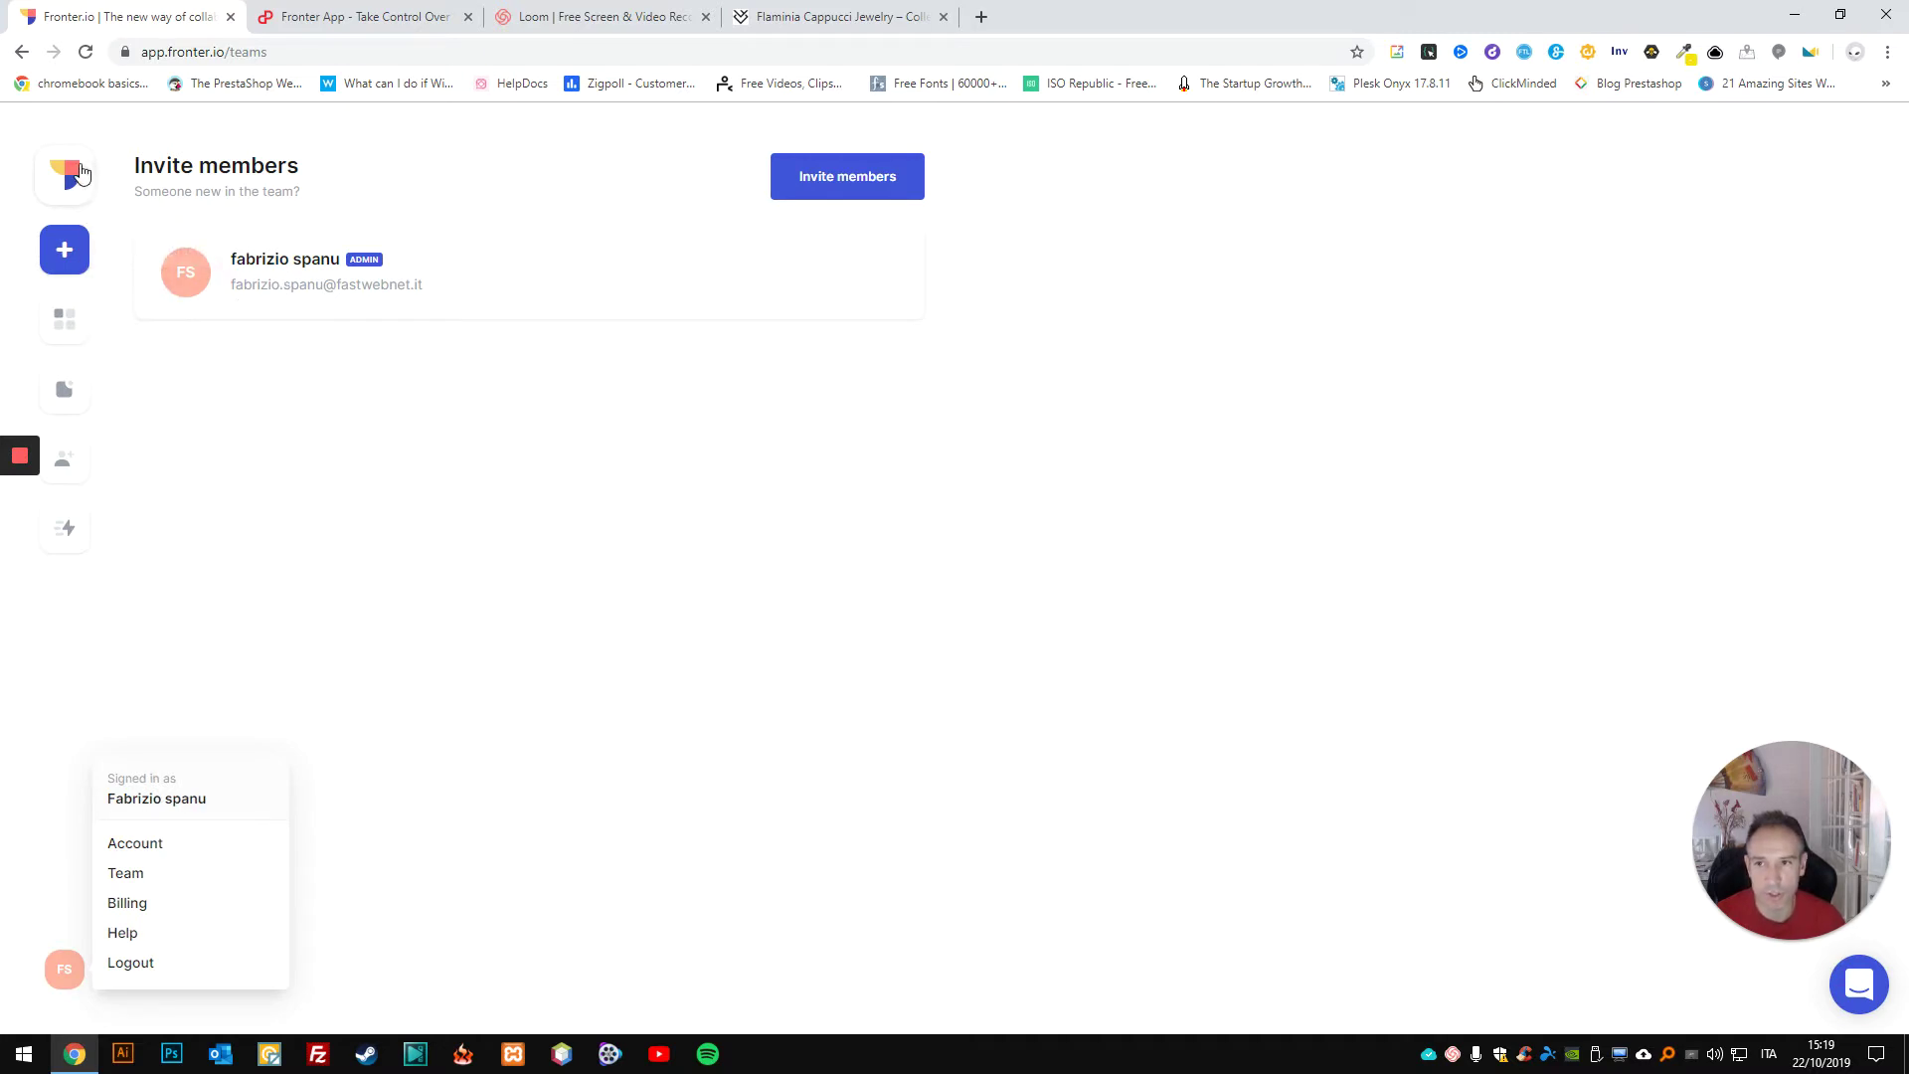
{"action": "left_click", "coordinate": [67, 179]}
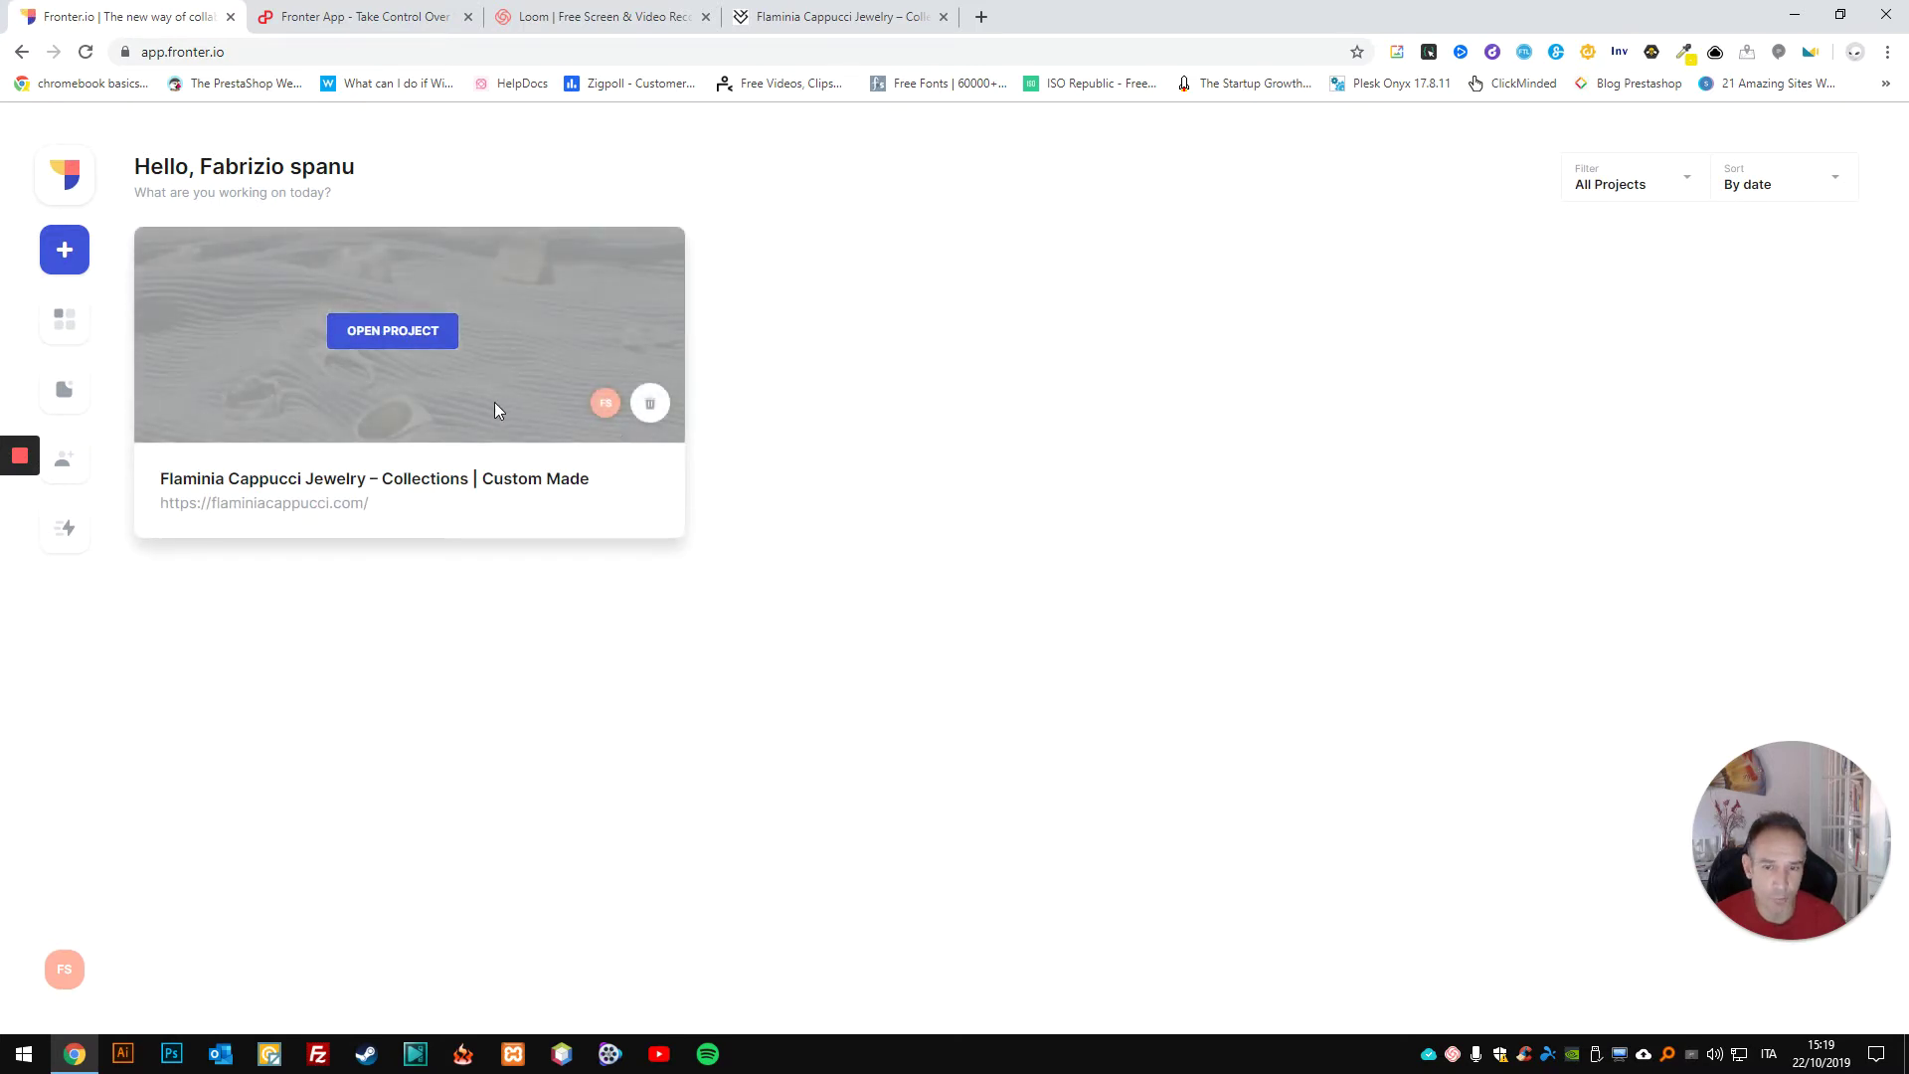
{"action": "left_click", "coordinate": [400, 334]}
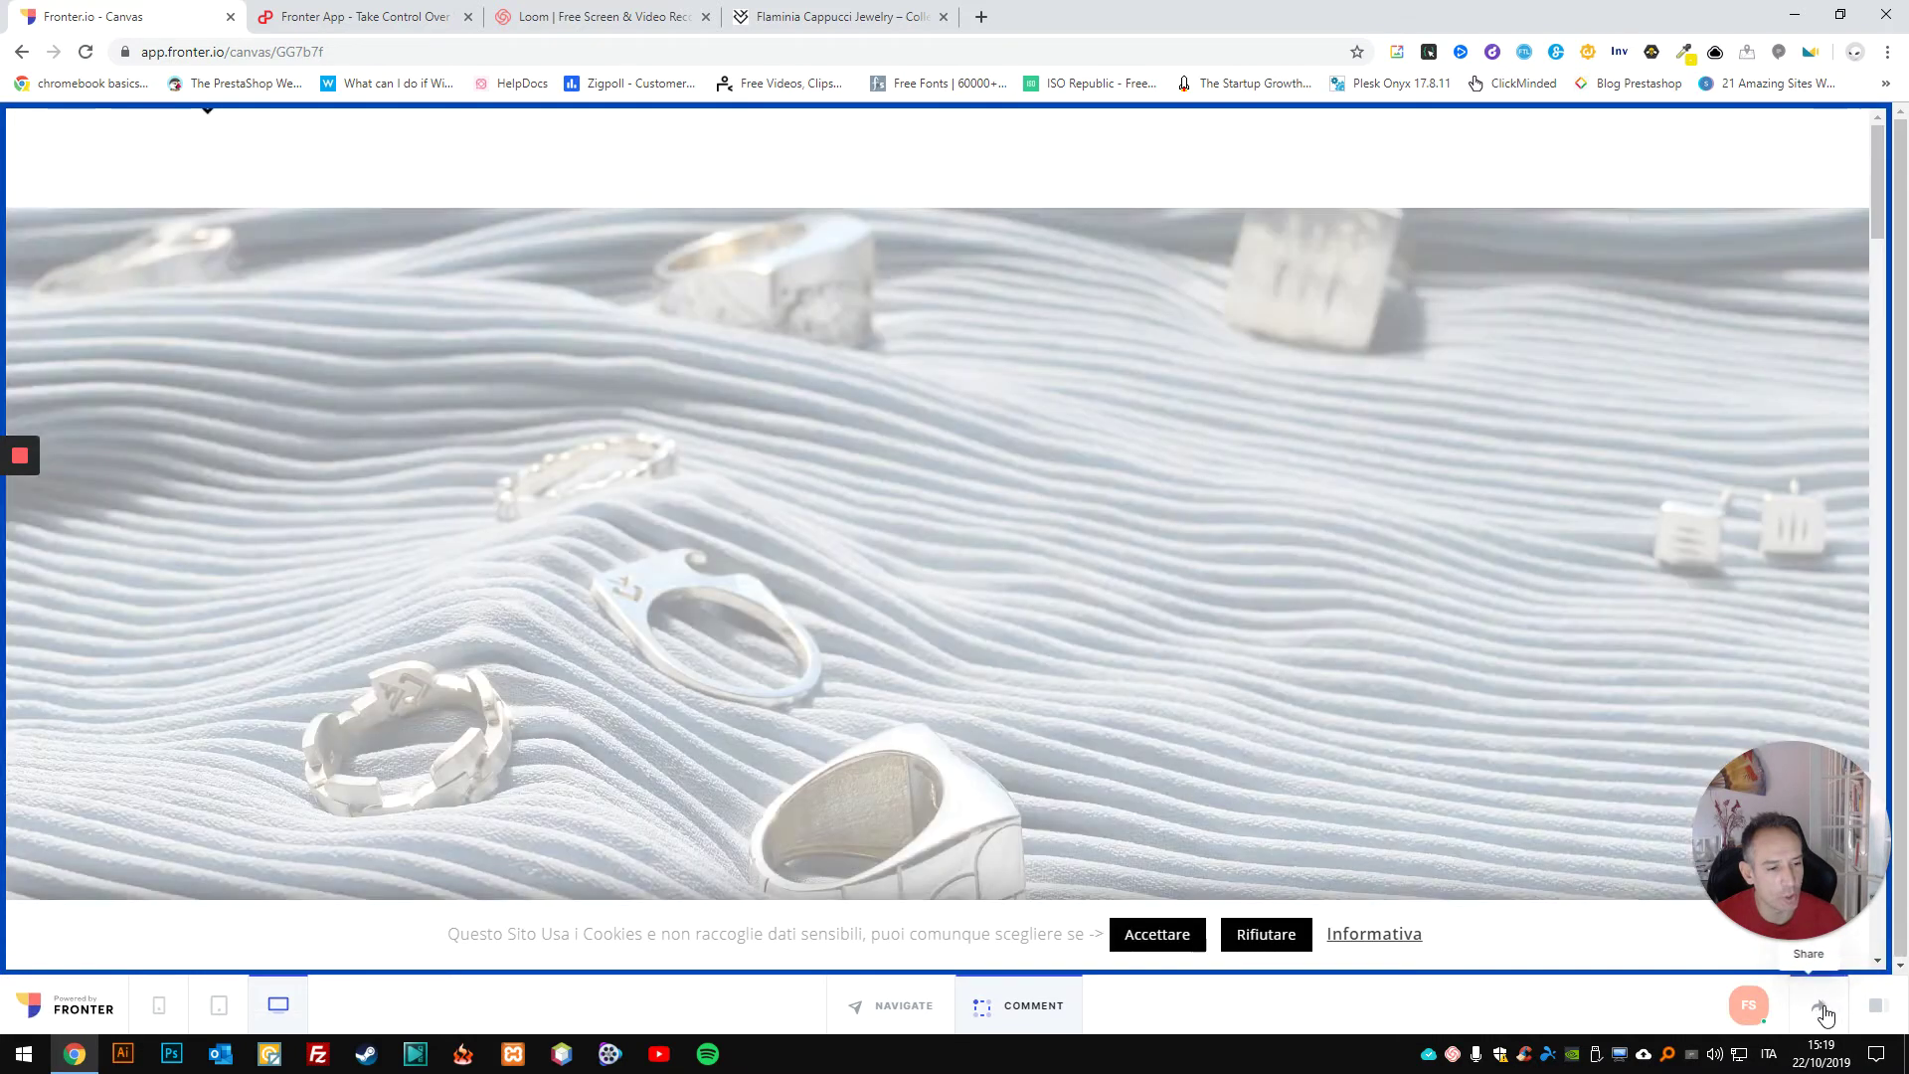
Step: Look through the project's People, Email and Link sharing options, return to People, and dismiss the sharing dialog
{"action": "left_click", "coordinate": [1818, 1005]}
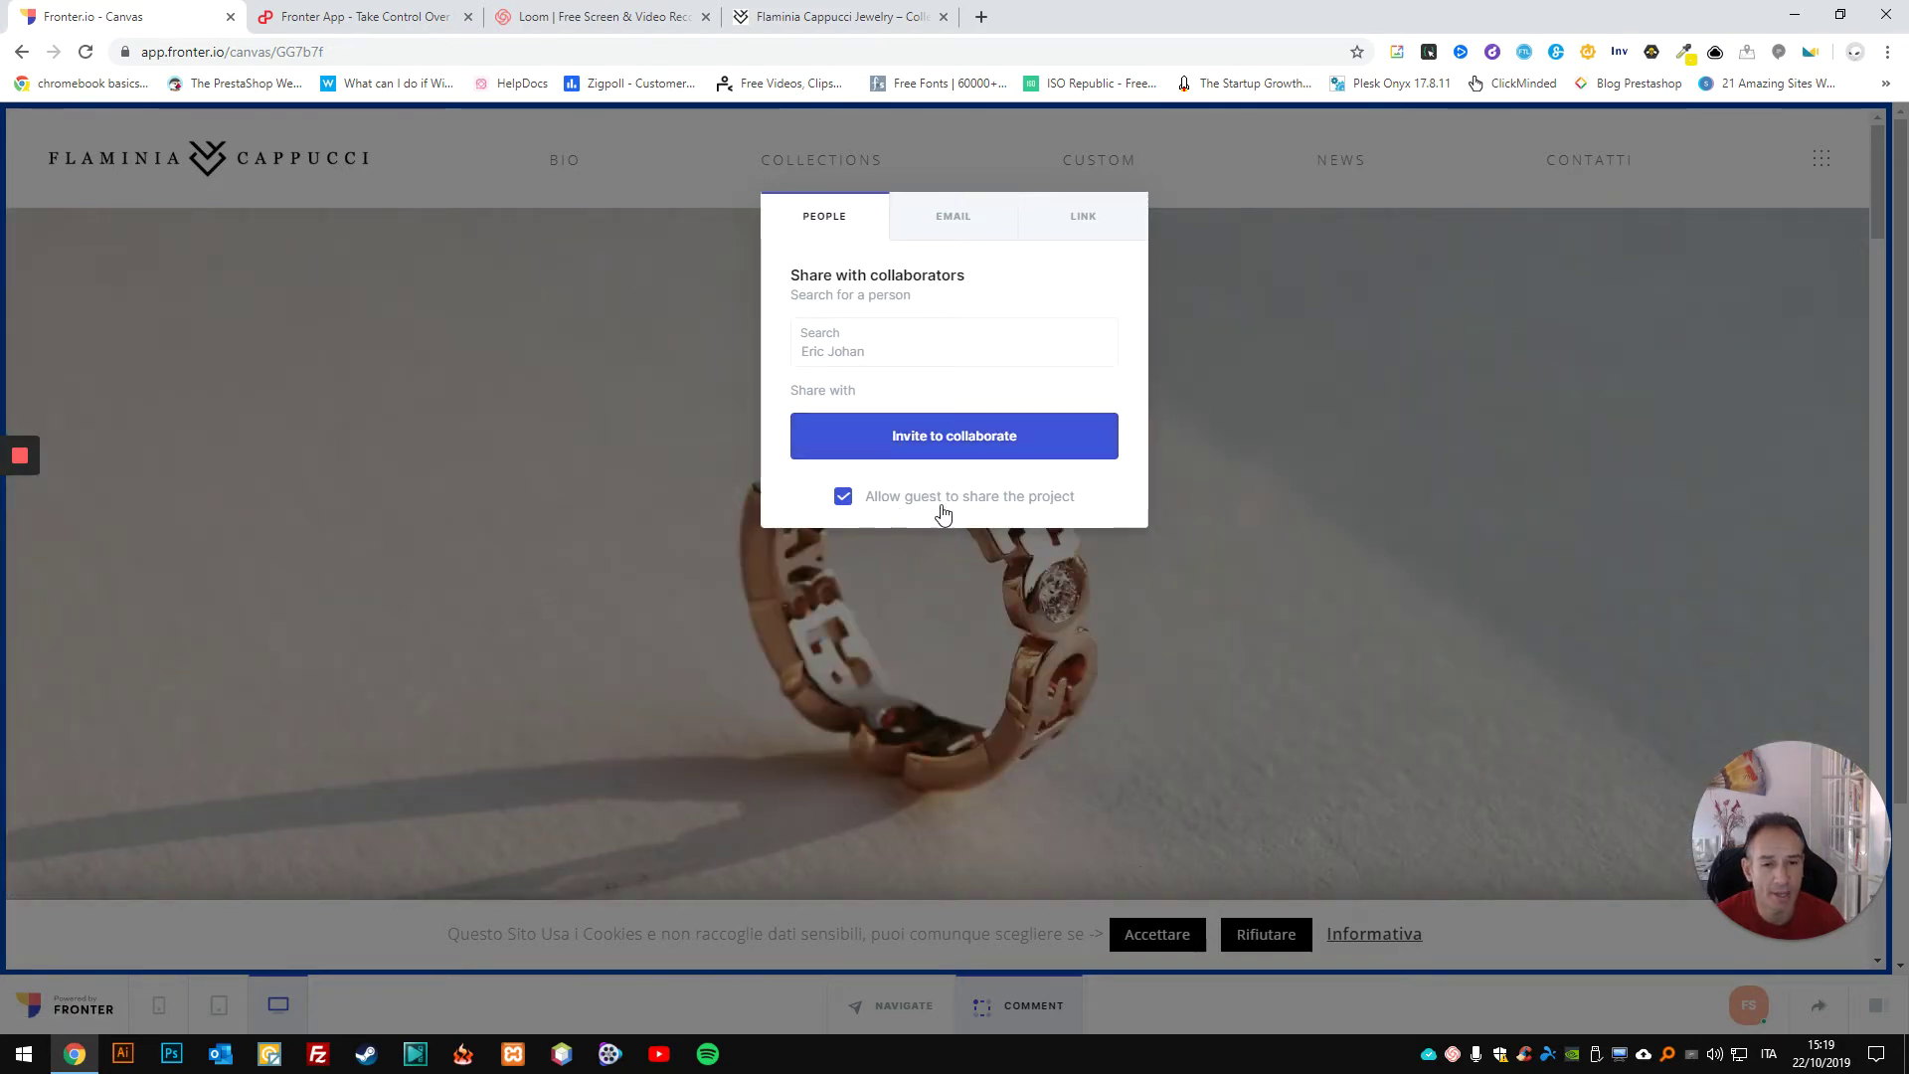
{"action": "left_click", "coordinate": [952, 219]}
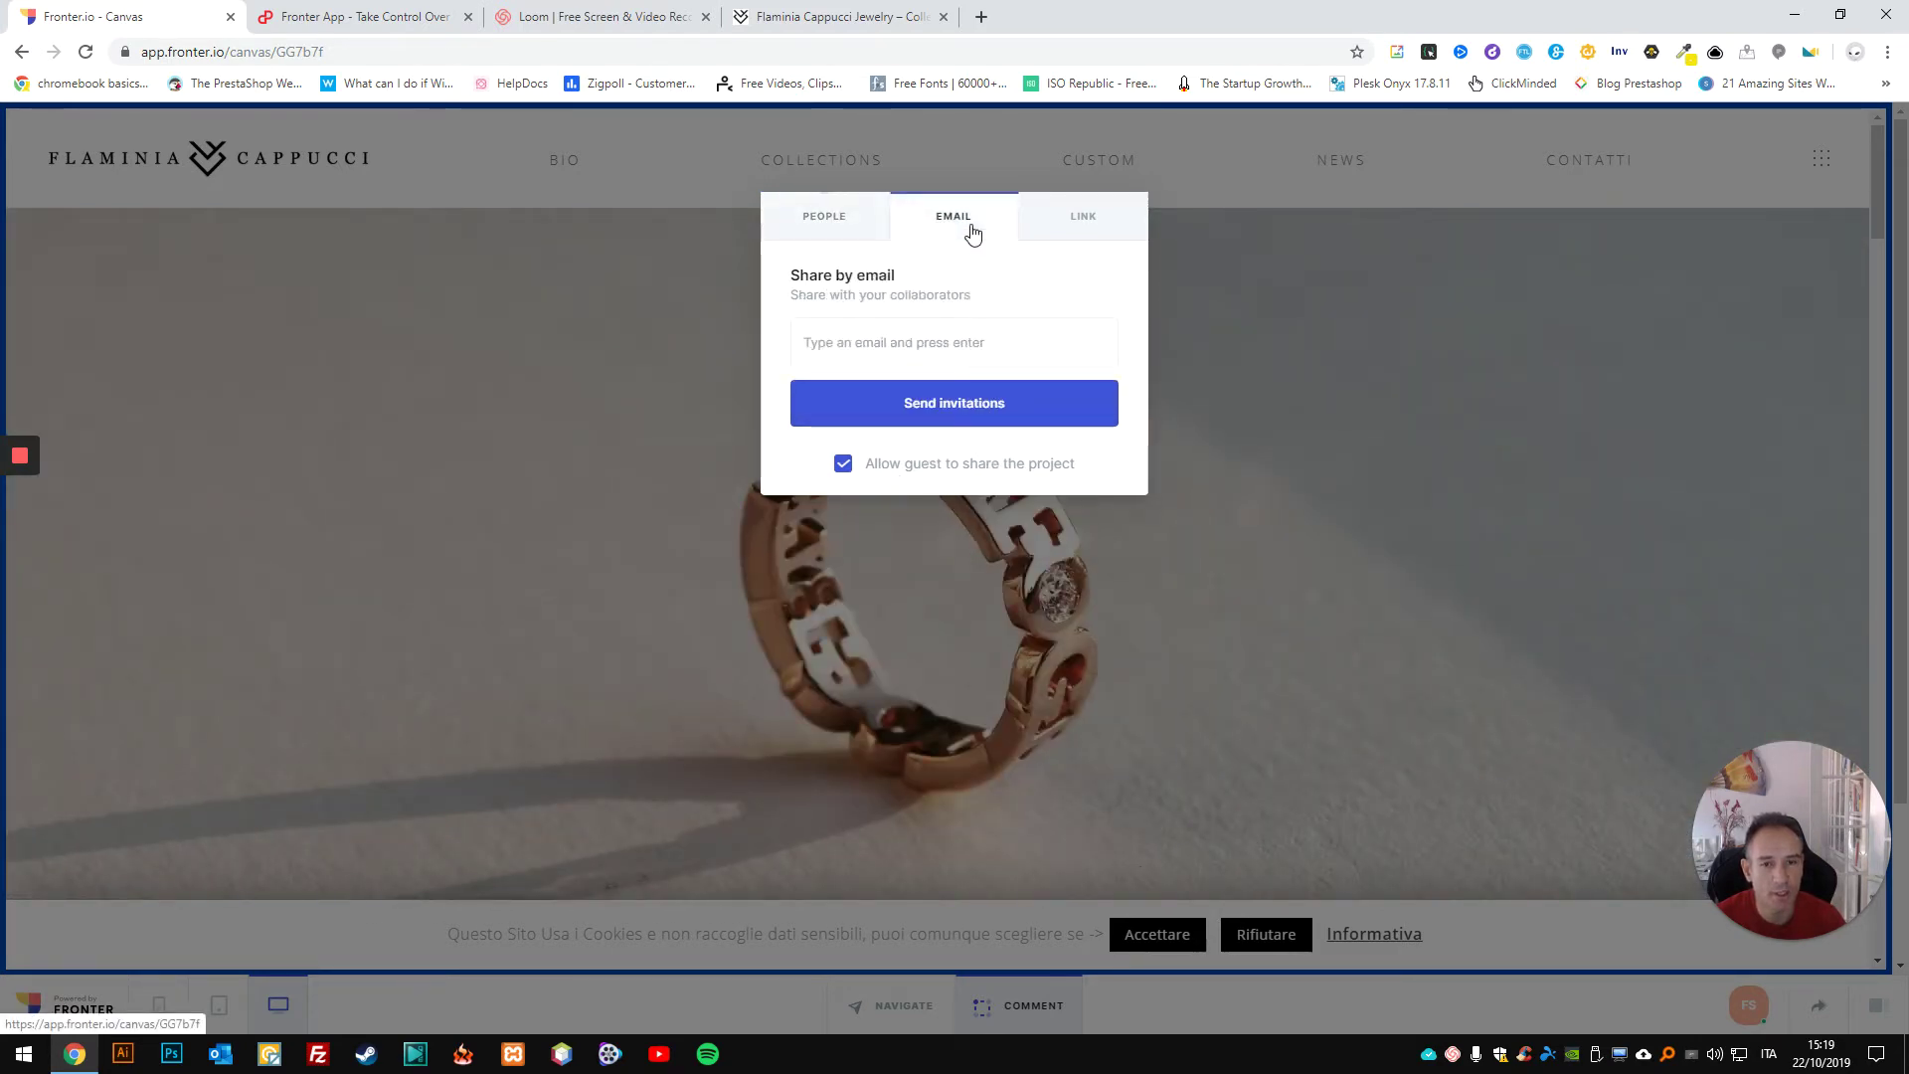
{"action": "left_click", "coordinate": [1099, 226]}
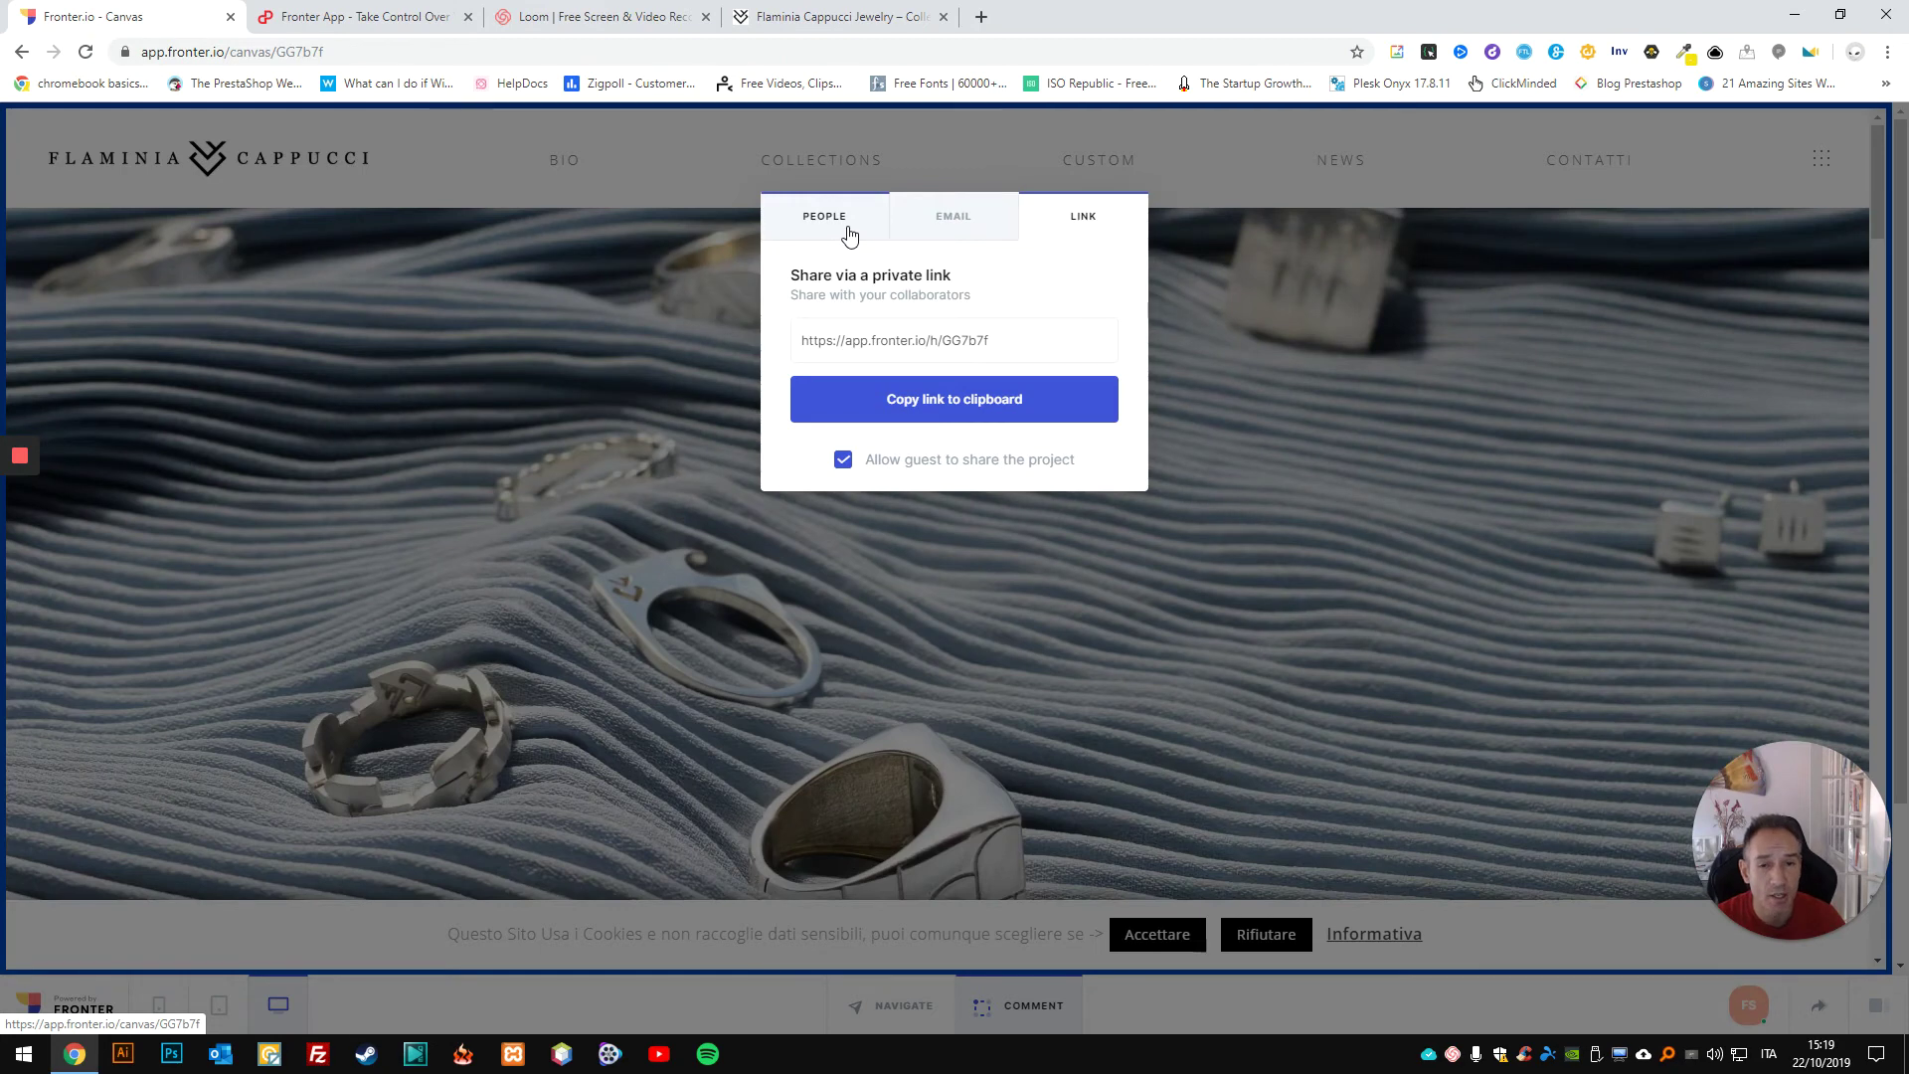
{"action": "left_click", "coordinate": [848, 235]}
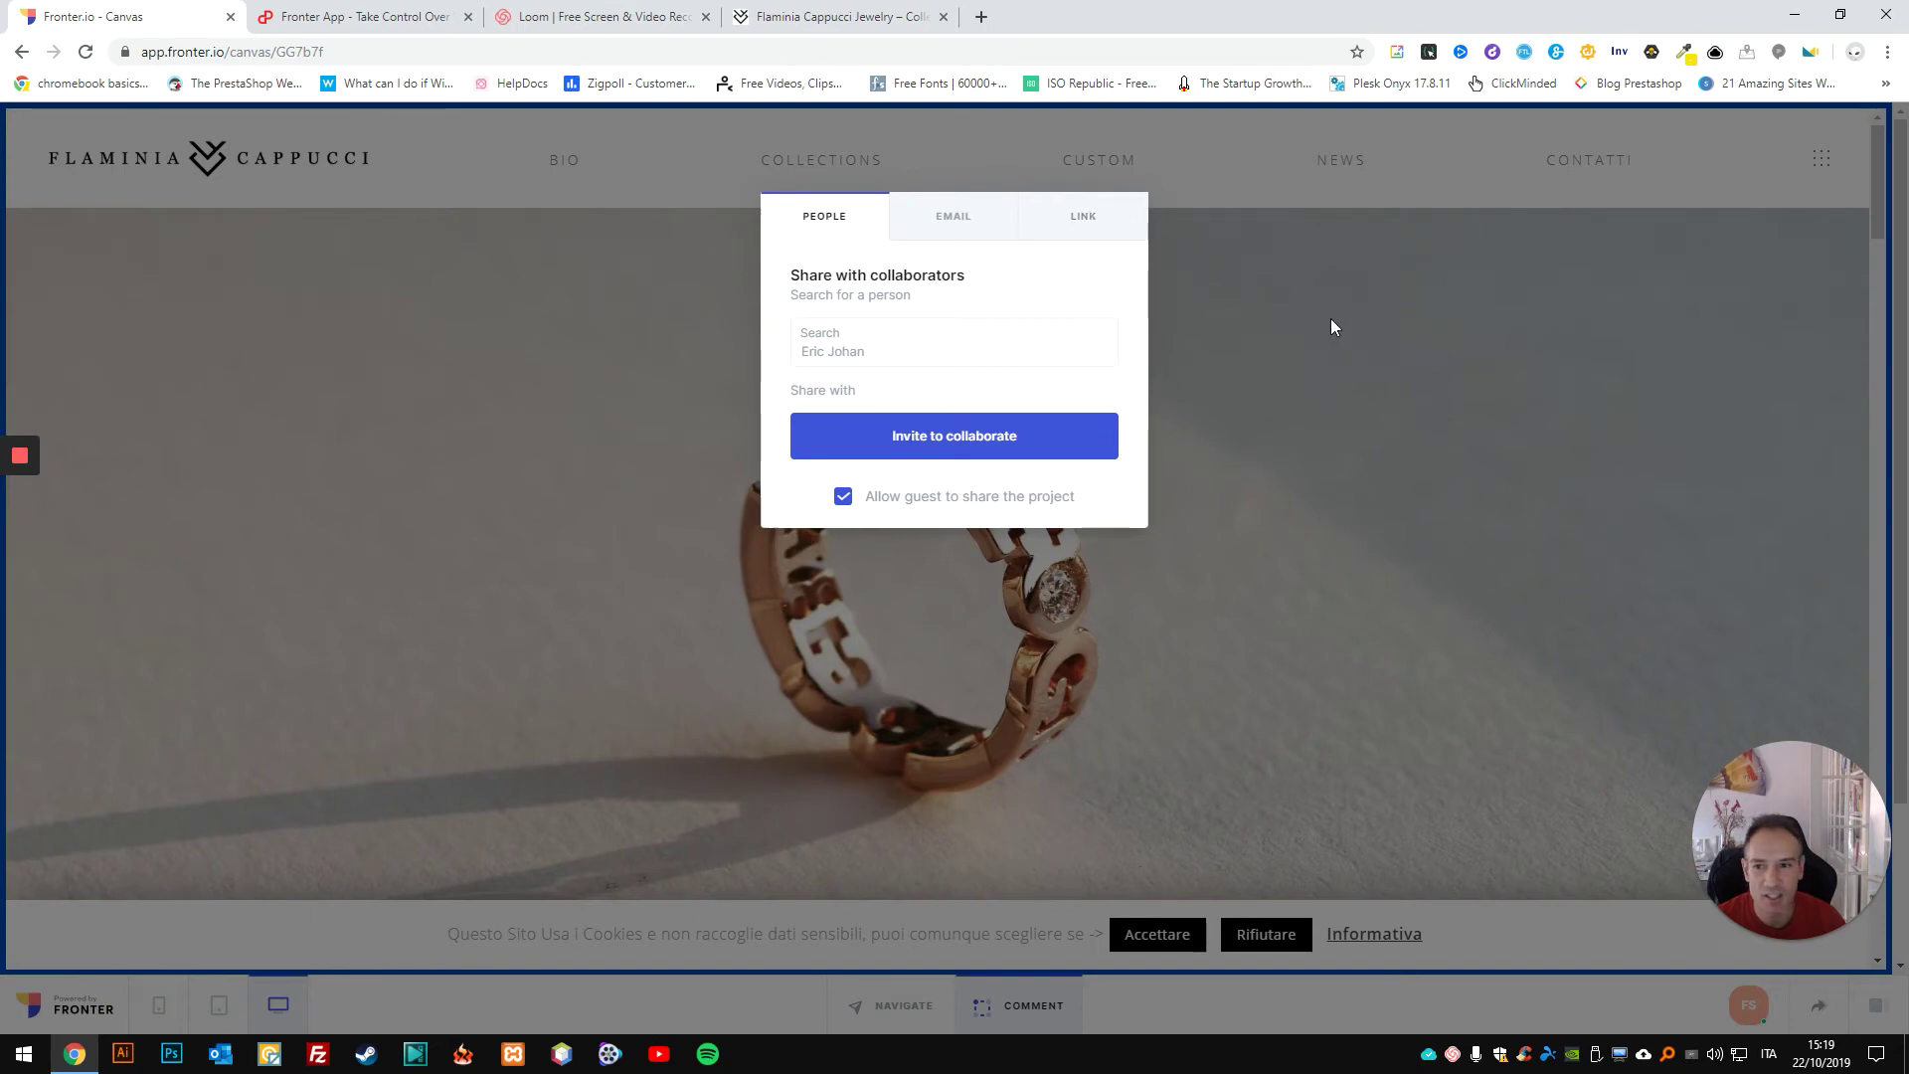
{"action": "left_click", "coordinate": [1334, 326]}
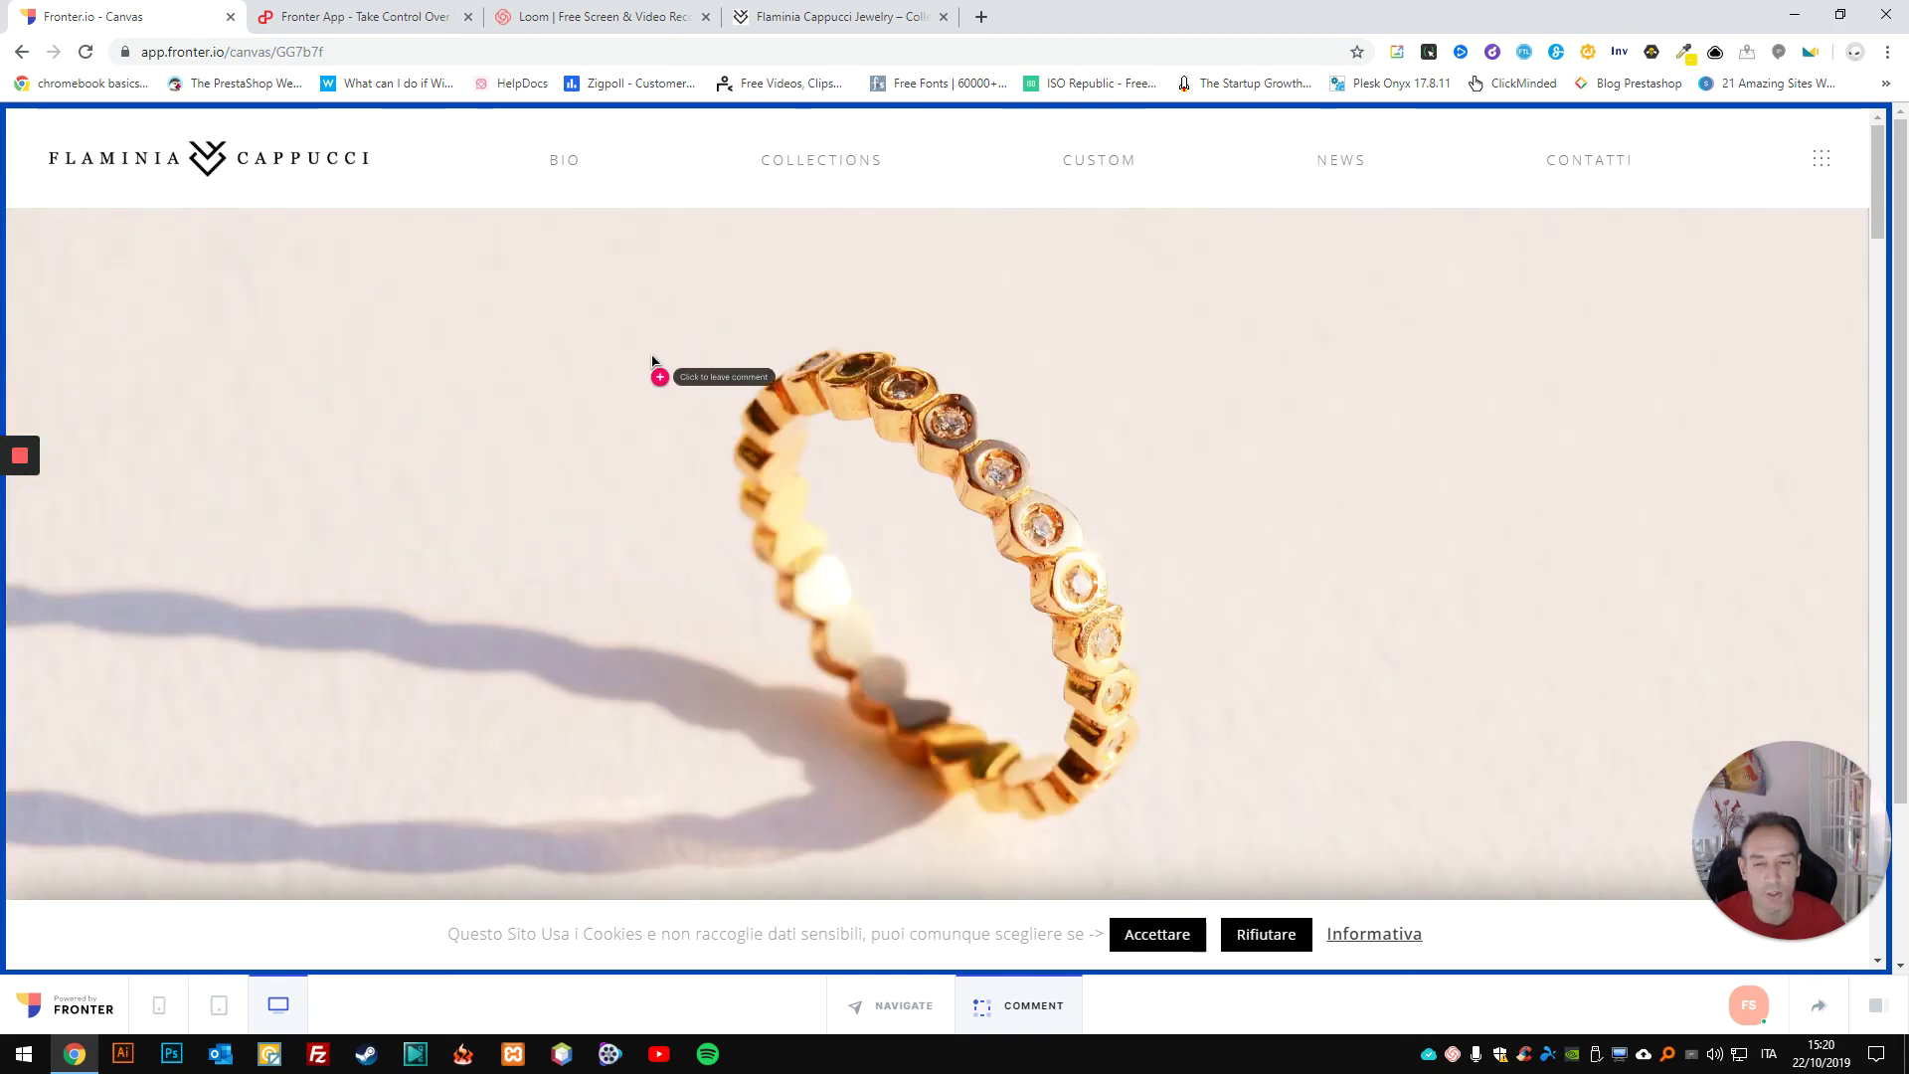
Step: Switch to the PitchGround product page for Fronter and view its introduction and the $49 lifetime plan
{"action": "left_click", "coordinate": [388, 14]}
{"action": "scroll", "coordinate": [867, 375], "scroll_direction": "up", "scroll_amount": 10}
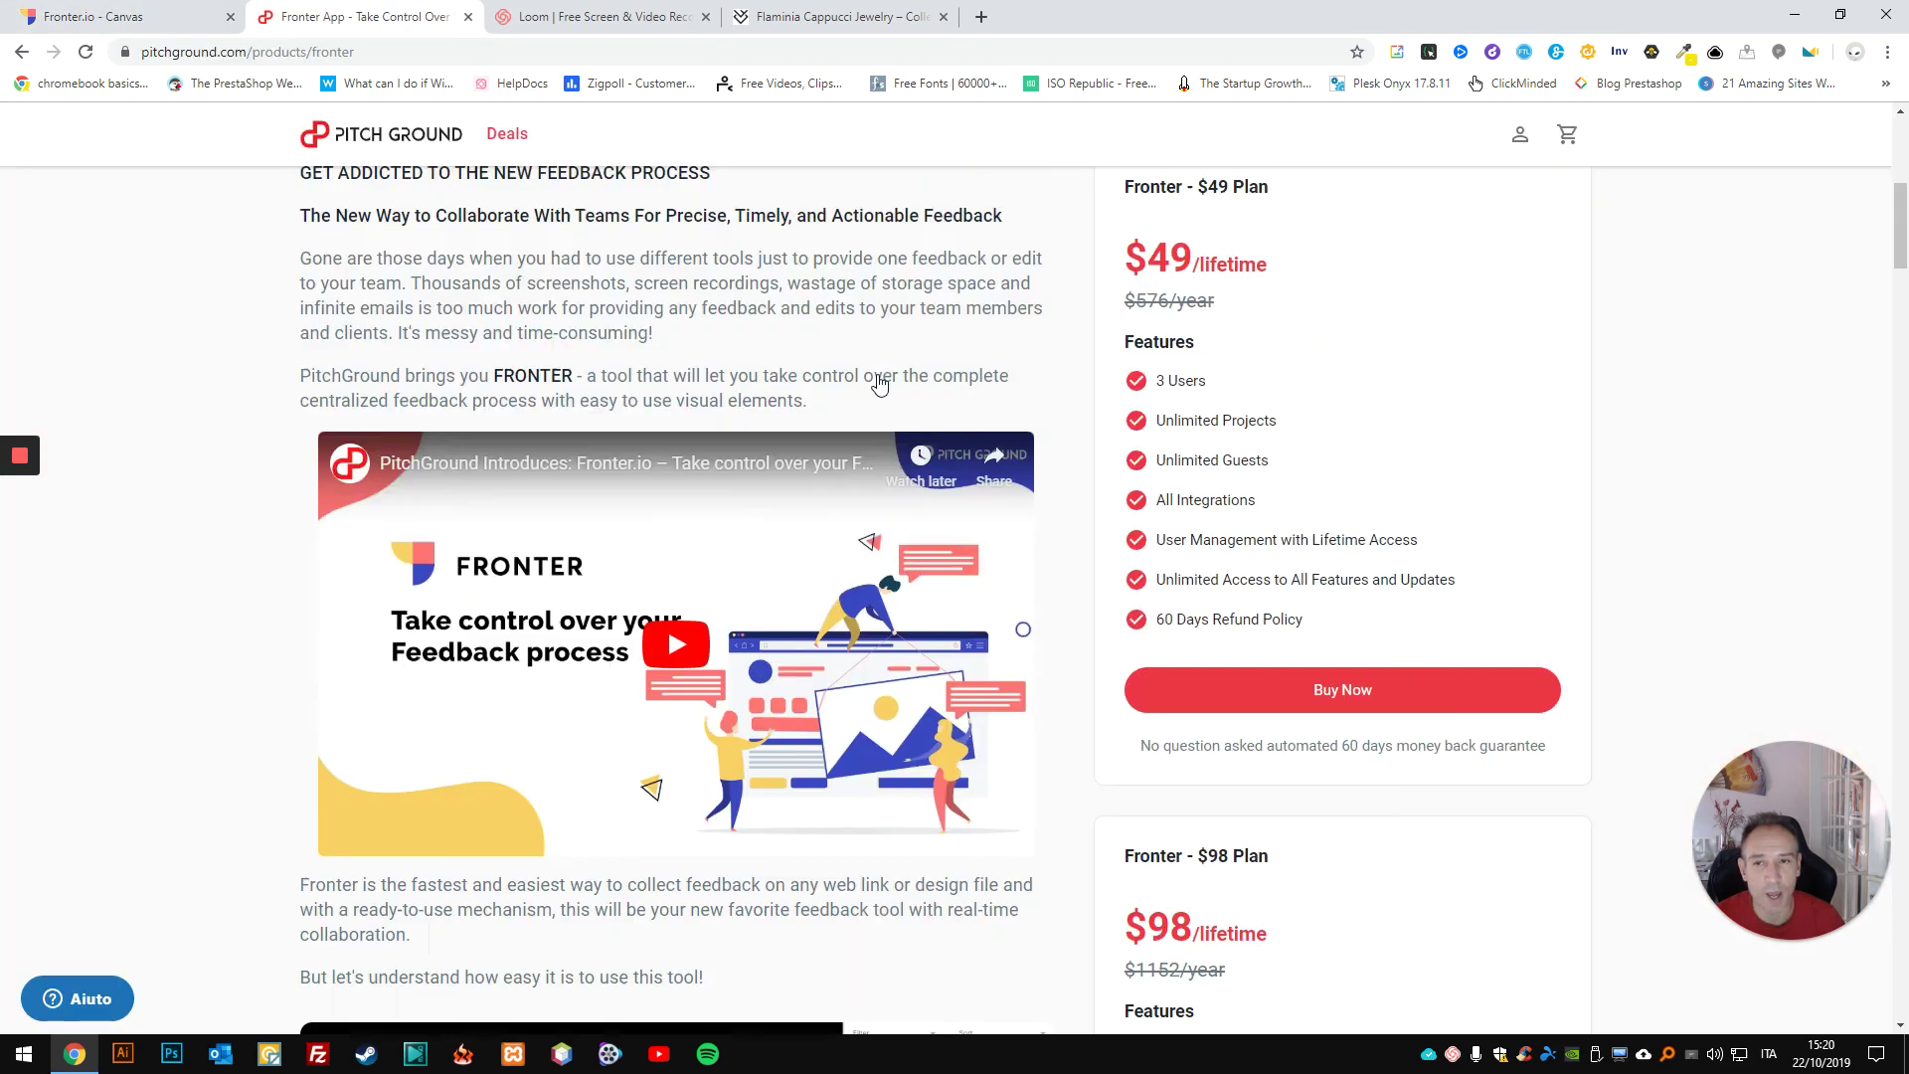